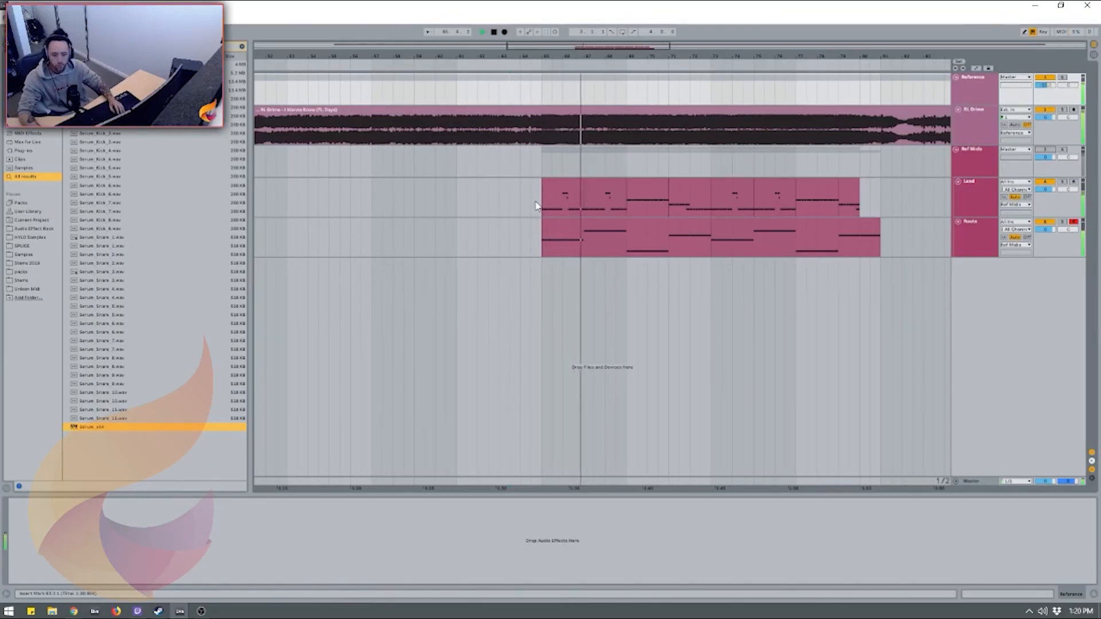
# Play the reference song together with the Ref Mids group from the start of the MIDI clips at bar 65
pyautogui.press('space')
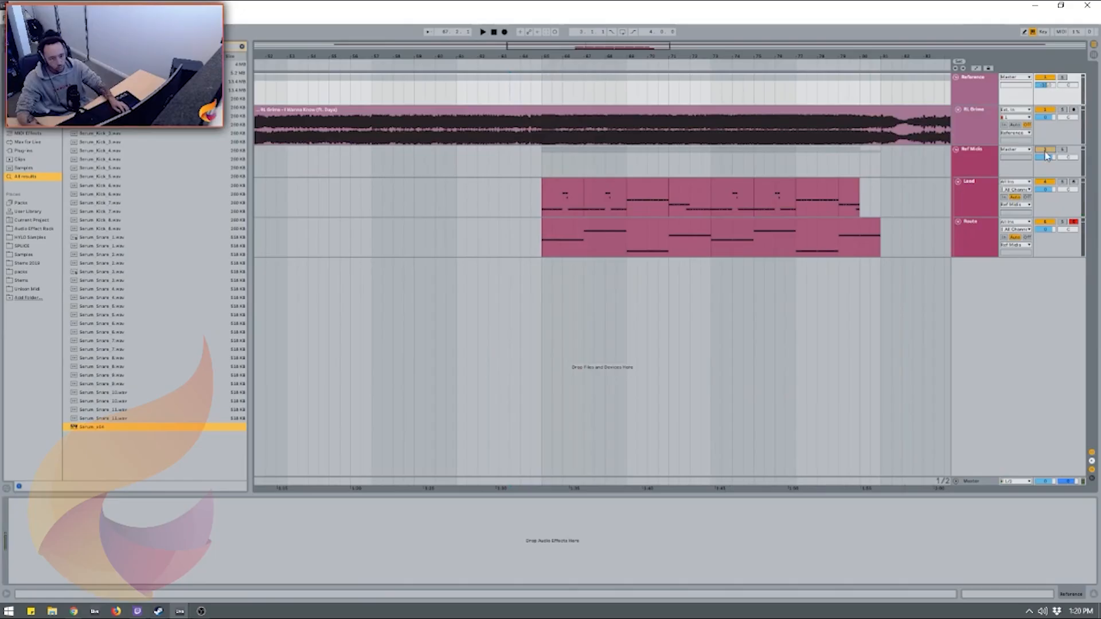
pyautogui.click(854, 191)
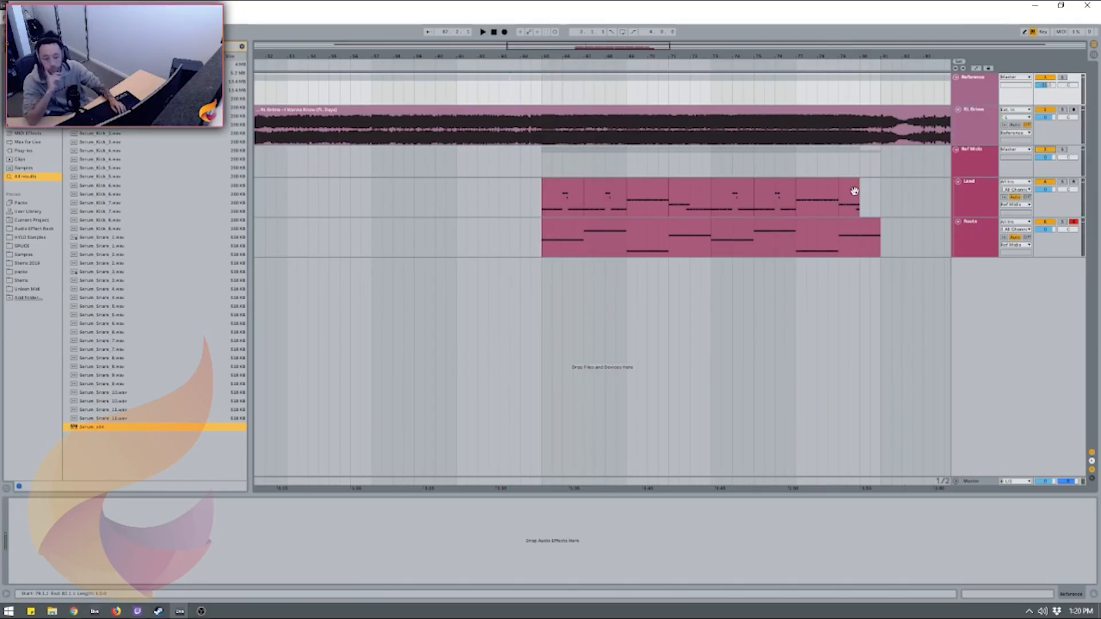
pyautogui.click(540, 170)
pyautogui.click(540, 170)
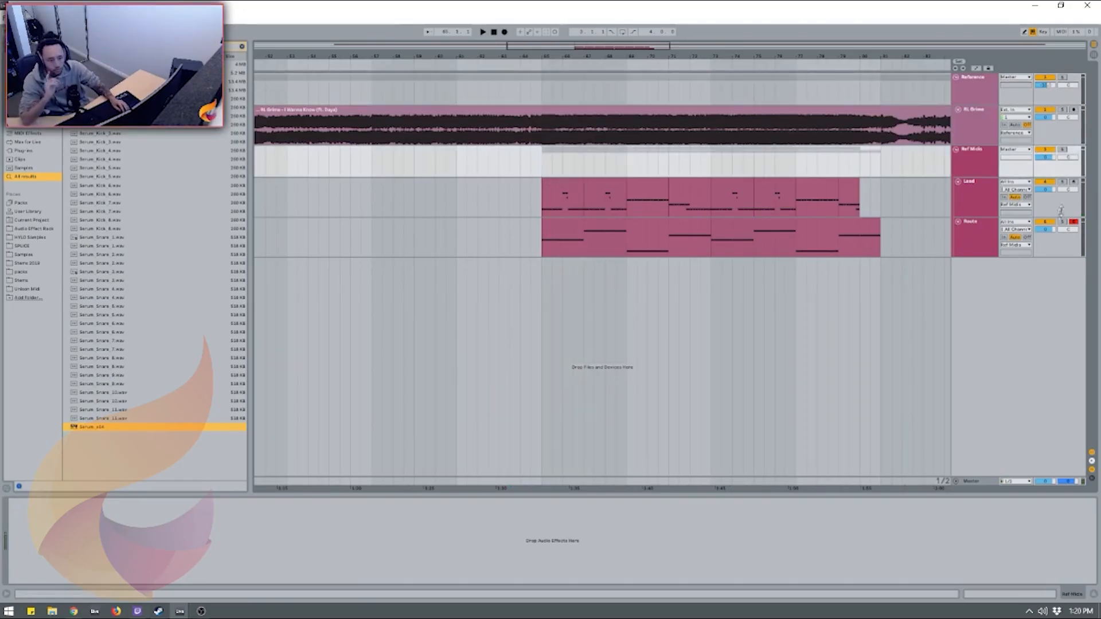
pyautogui.press('space')
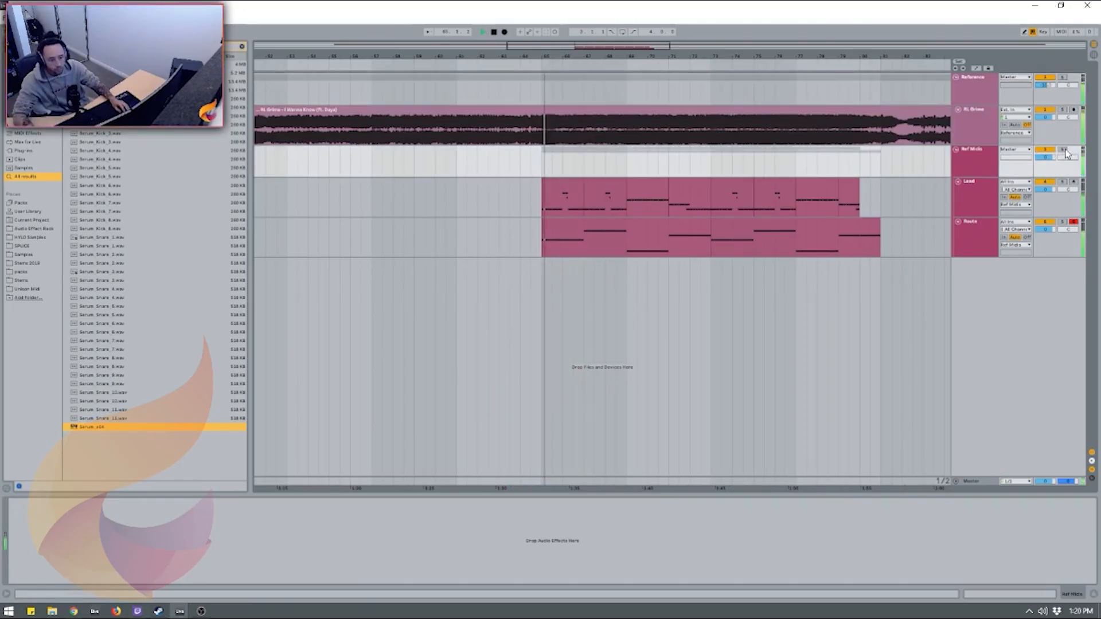
# Solo the Lead track during playback to hear its melody, then clear the solo and stop playback
pyautogui.click(1063, 183)
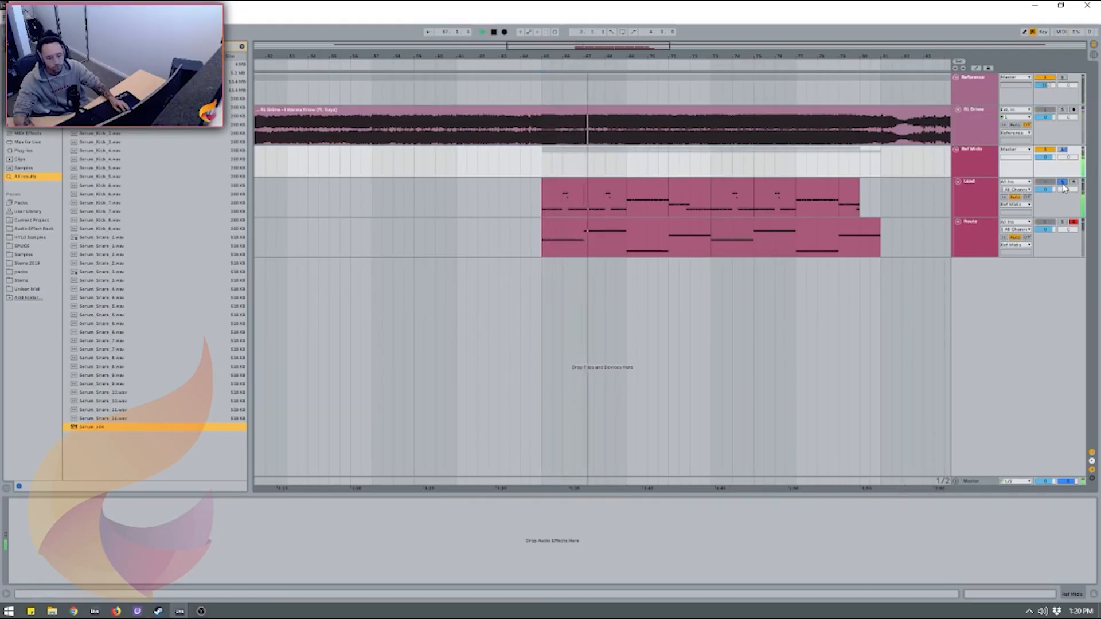
pyautogui.click(1063, 182)
pyautogui.press('space')
# Solo the Roots track and open its first clip in an enlarged note editor to examine the root notes
pyautogui.click(611, 222)
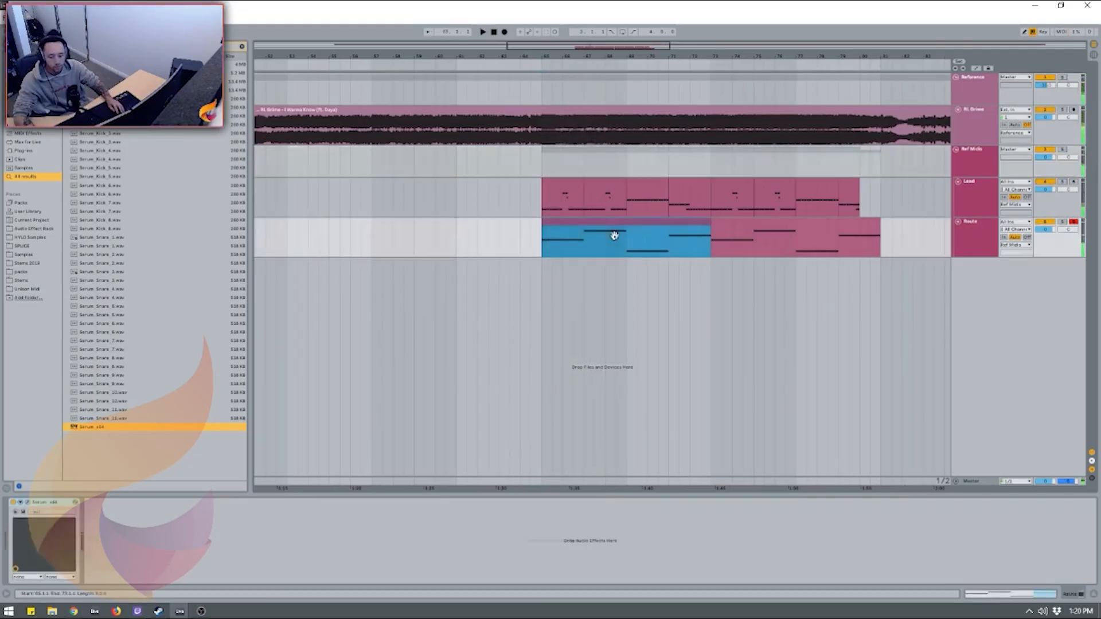
pyautogui.click(1062, 222)
pyautogui.doubleClick(625, 242)
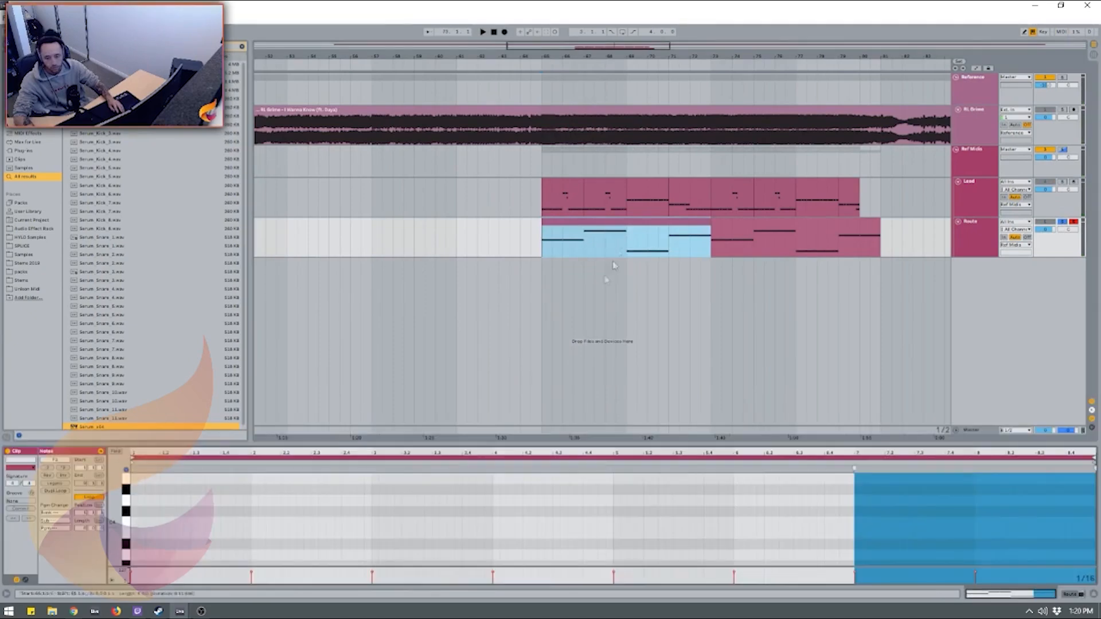
pyautogui.moveTo(367, 444); pyautogui.dragTo(321, 318)
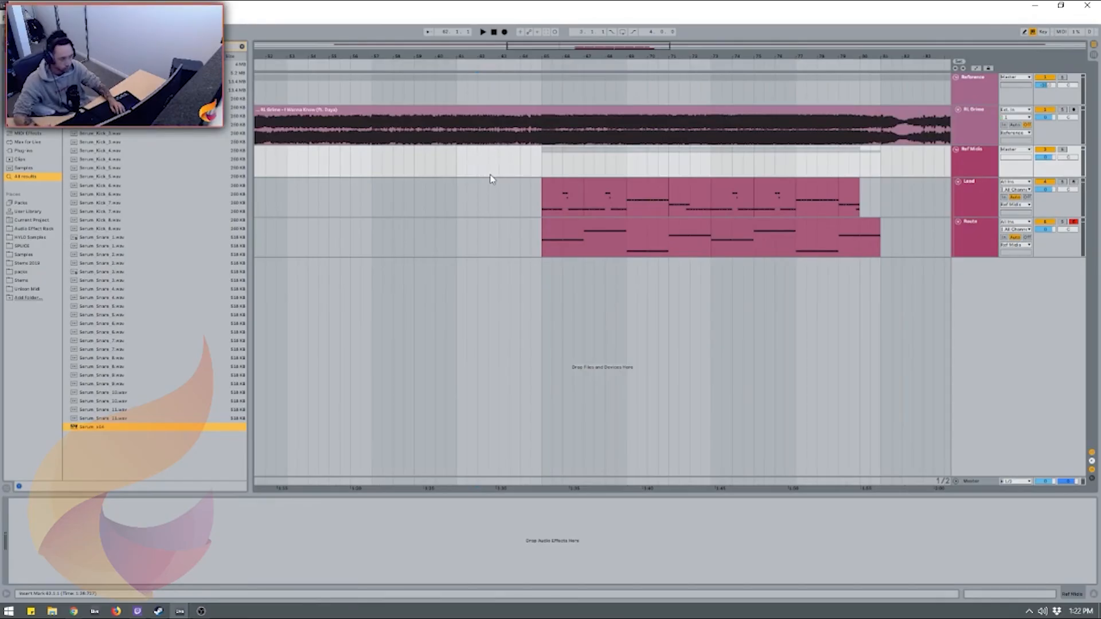
# Insert a new MIDI track, search the library for an instrument, and load Kontakt onto the track
pyautogui.hotkey('ctrl', 'shift', 't')
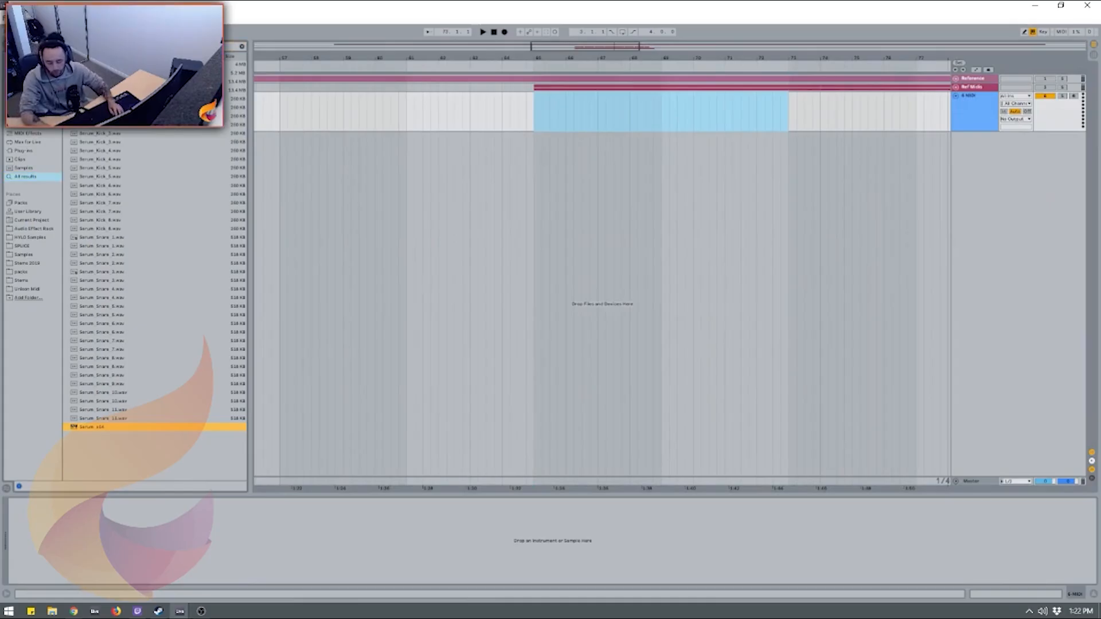
pyautogui.hotkey('ctrl', 'f')
pyautogui.write('nexus')
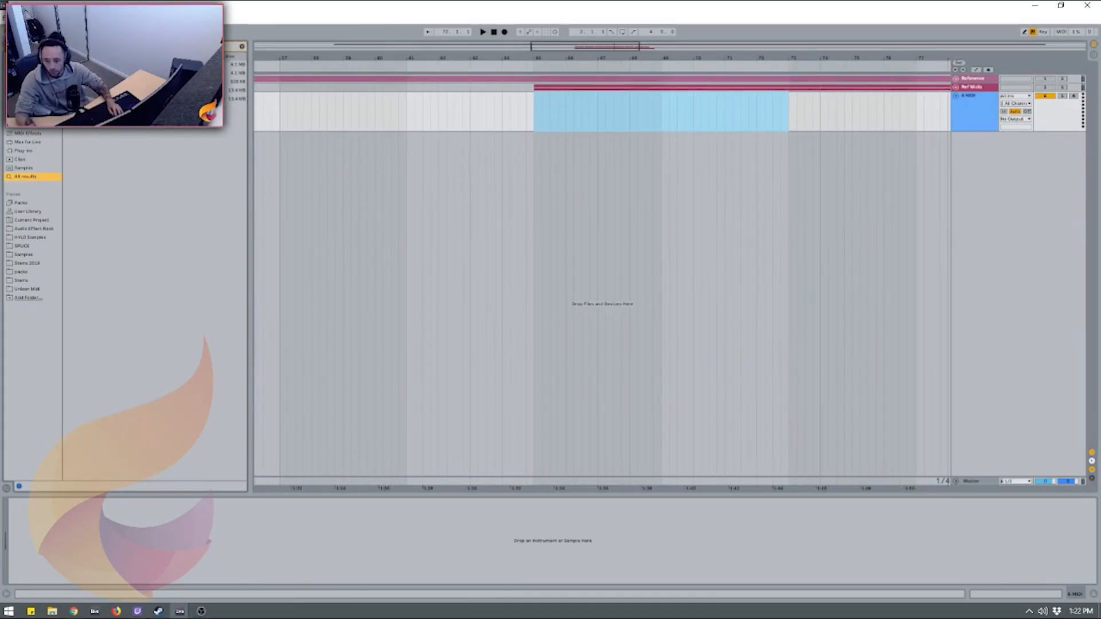
pyautogui.moveTo(115, 108); pyautogui.dragTo(987, 107)
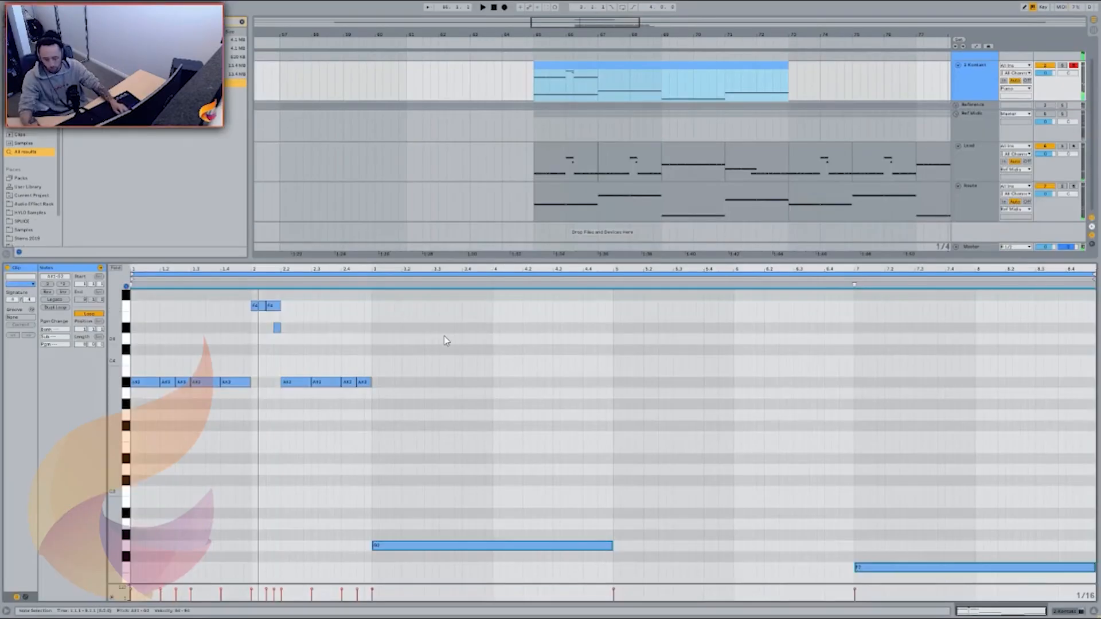
# Move the melody notes above the first root note from bars 1–2 to the start of bar 5
pyautogui.scroll(-2, 469, 390)
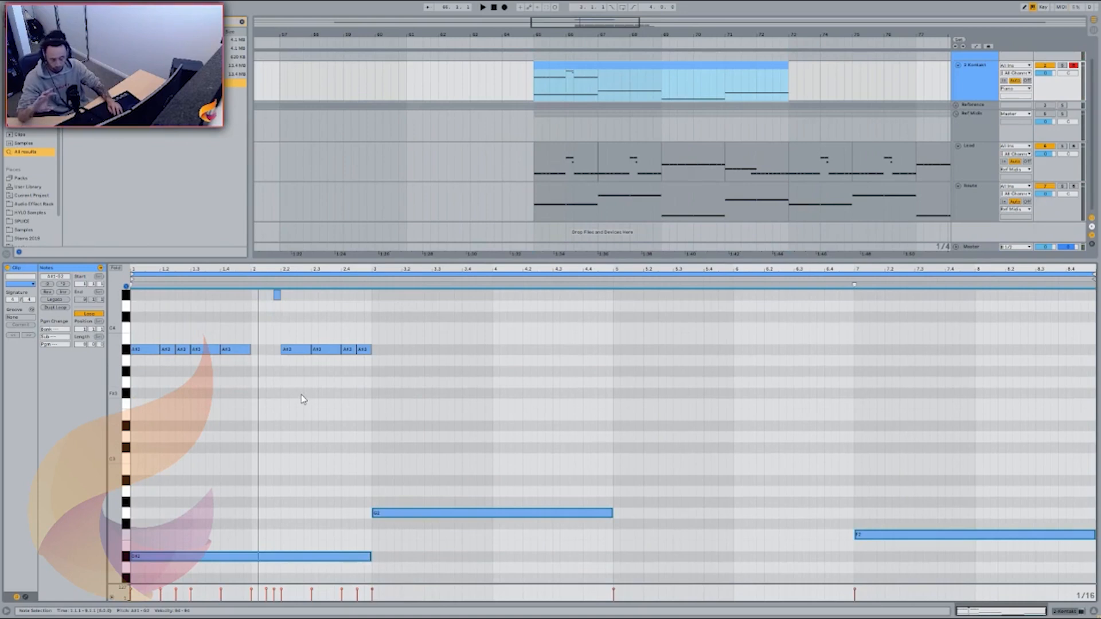
pyautogui.scroll(1, 314, 397)
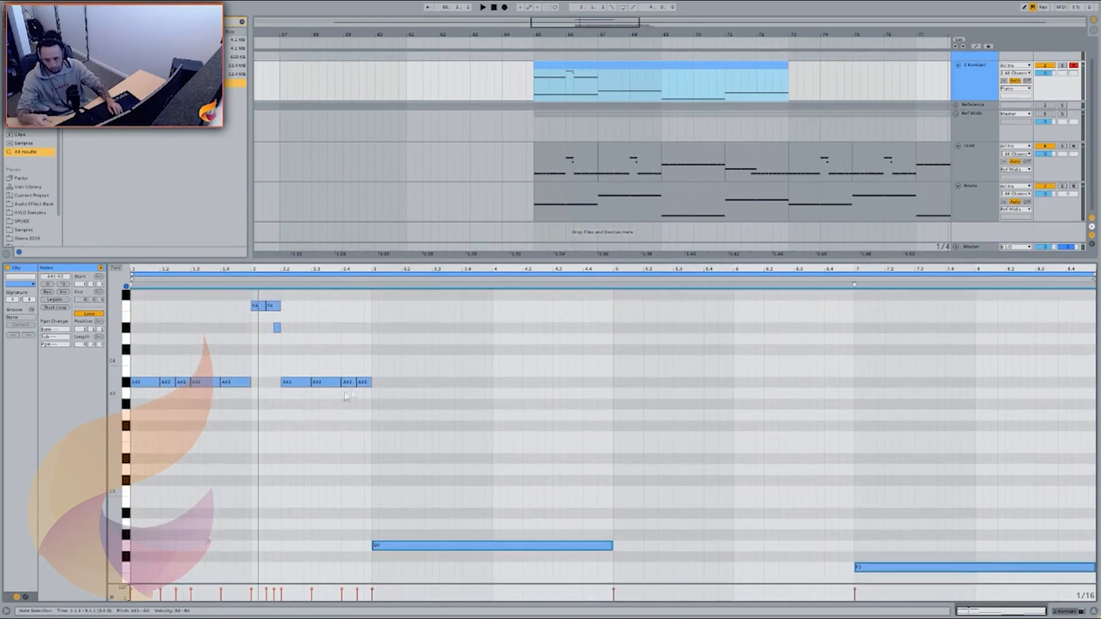
pyautogui.moveTo(403, 305); pyautogui.dragTo(143, 402)
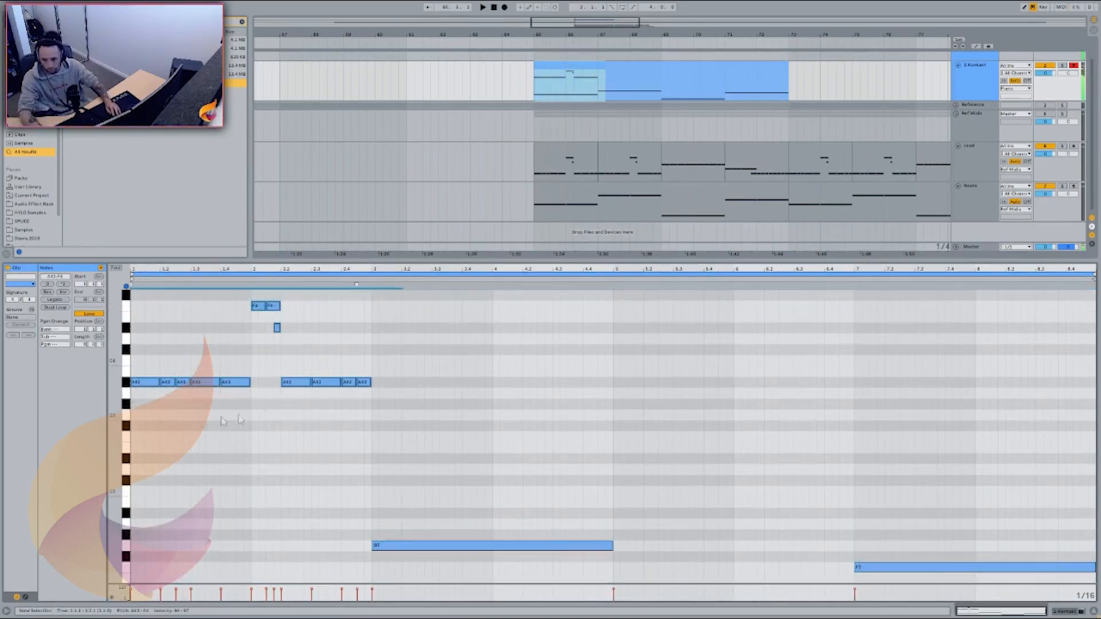
pyautogui.hotkey('ctrl', 'x')
pyautogui.click(617, 346)
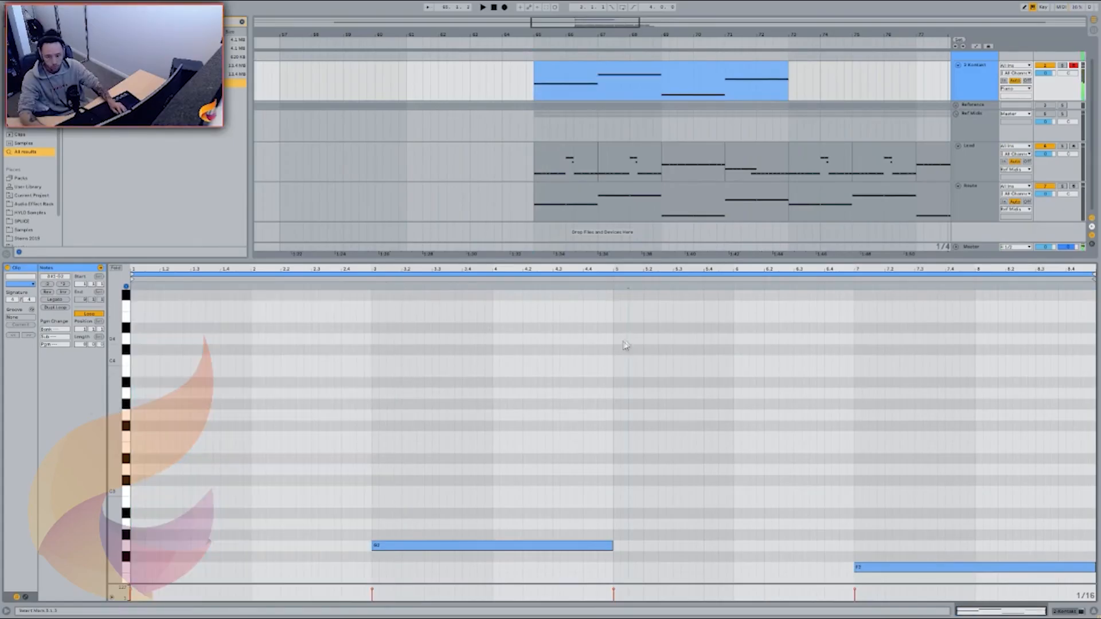
pyautogui.hotkey('ctrl', 'v')
pyautogui.scroll(-1, 670, 453)
pyautogui.scroll(-3, 564, 488)
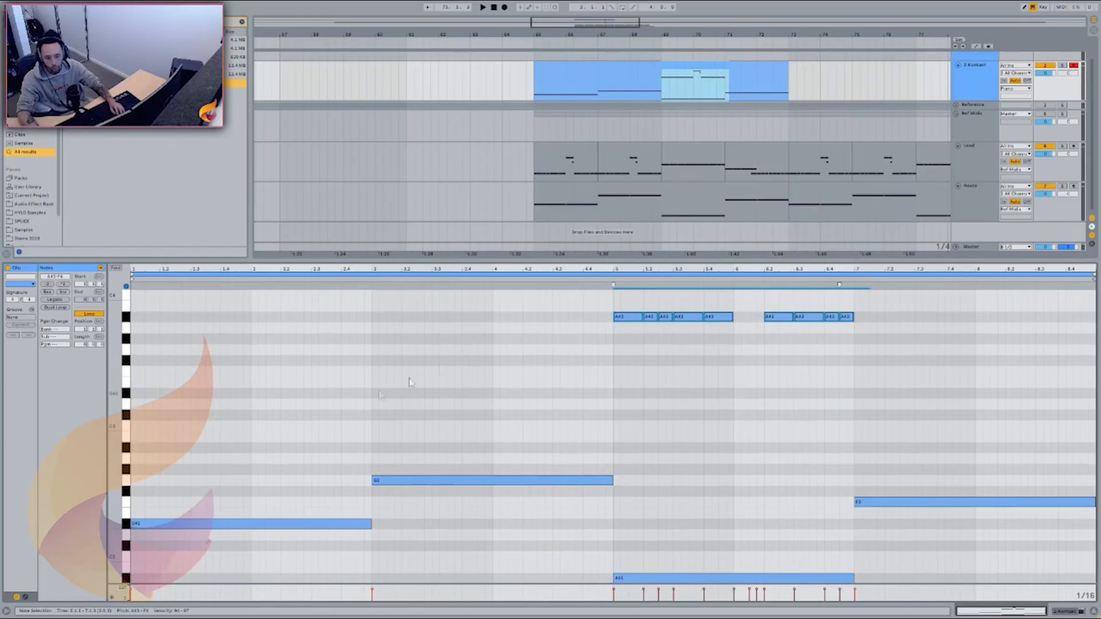
# Build a two-bar chord over the first root by extending A#3 and adding D#3 and A#2 copies
pyautogui.click(624, 369)
pyautogui.press('space')
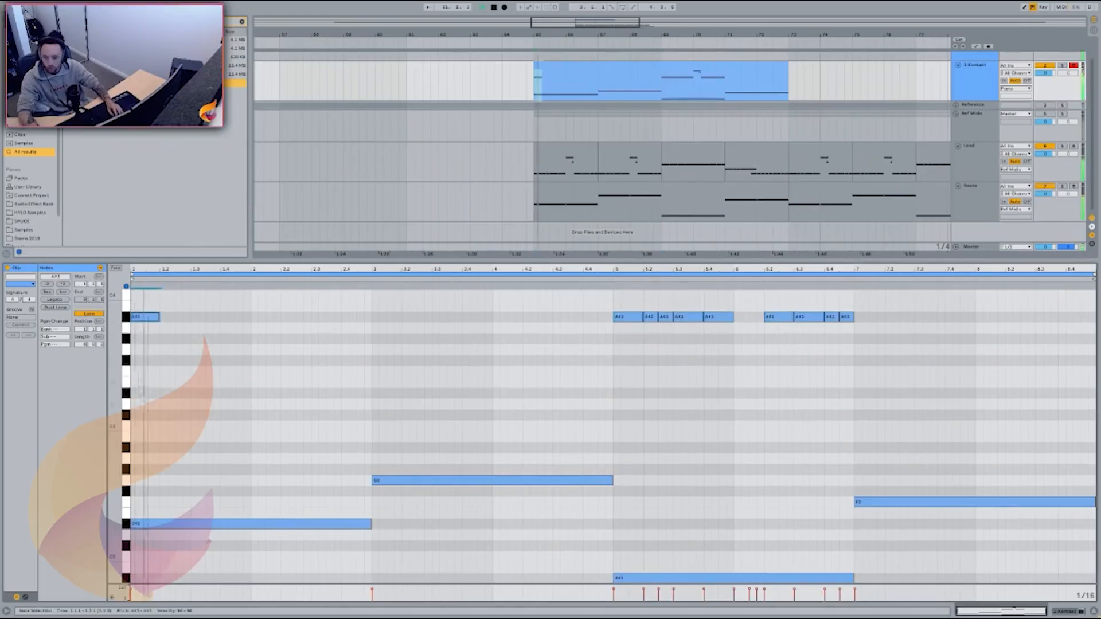
pyautogui.moveTo(160, 317); pyautogui.dragTo(372, 365)
pyautogui.moveTo(146, 524); pyautogui.dragTo(147, 394)
pyautogui.moveTo(231, 392); pyautogui.dragTo(159, 450)
pyautogui.scroll(2, 303, 442)
# Copy the first chord to bars 3–4 and shape it into G2, D3, G3 and A#3
pyautogui.moveTo(310, 398); pyautogui.dragTo(241, 567)
pyautogui.moveTo(225, 546); pyautogui.dragTo(467, 502)
pyautogui.moveTo(470, 425); pyautogui.dragTo(470, 339)
pyautogui.scroll(5, 745, 430)
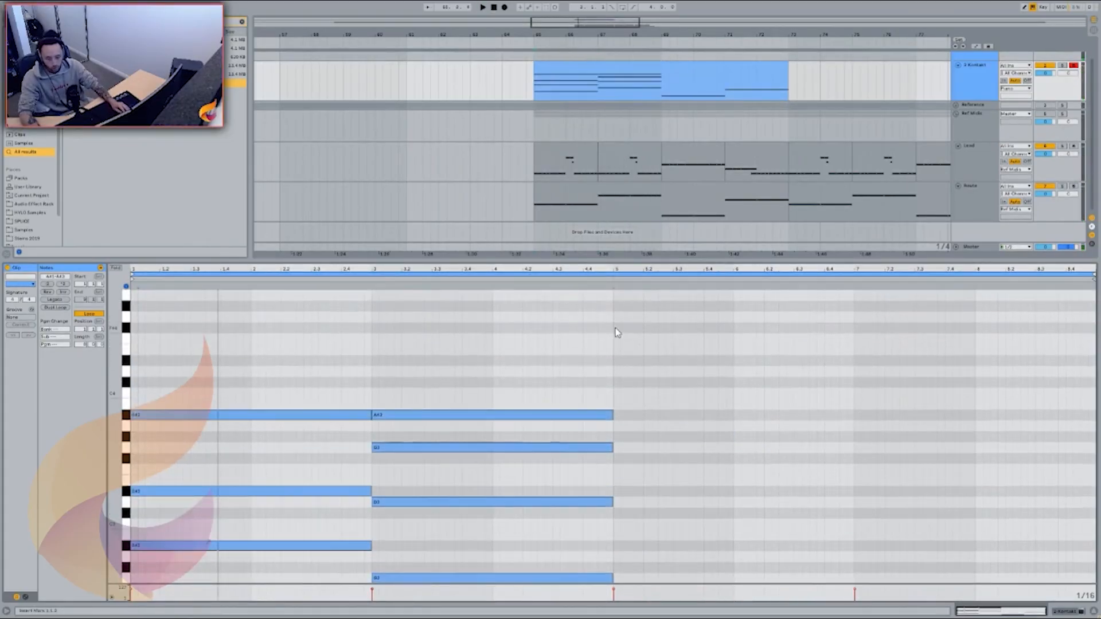
# Build the remaining chords from copied notes: A#1, F2 and A#2 in bars 5–6, and F2, C3 and F3 in bars 7–8
pyautogui.moveTo(617, 330); pyautogui.dragTo(916, 474)
pyautogui.scroll(-5, 297, 319)
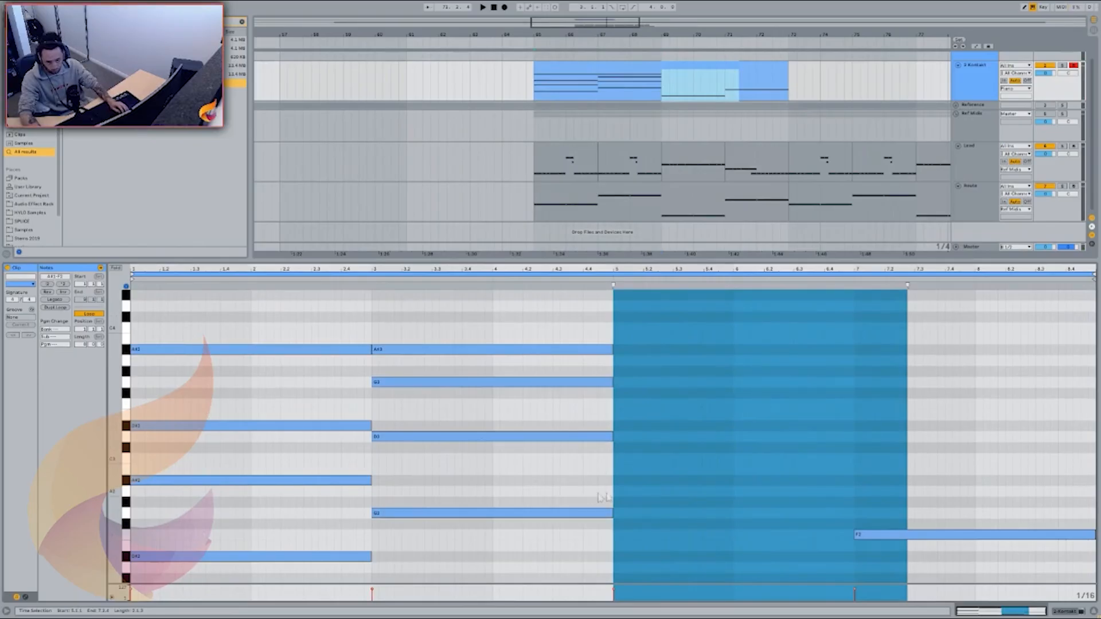
pyautogui.click(490, 451)
pyautogui.scroll(-2, 490, 451)
pyautogui.moveTo(484, 344); pyautogui.dragTo(503, 557)
pyautogui.scroll(-3, 503, 557)
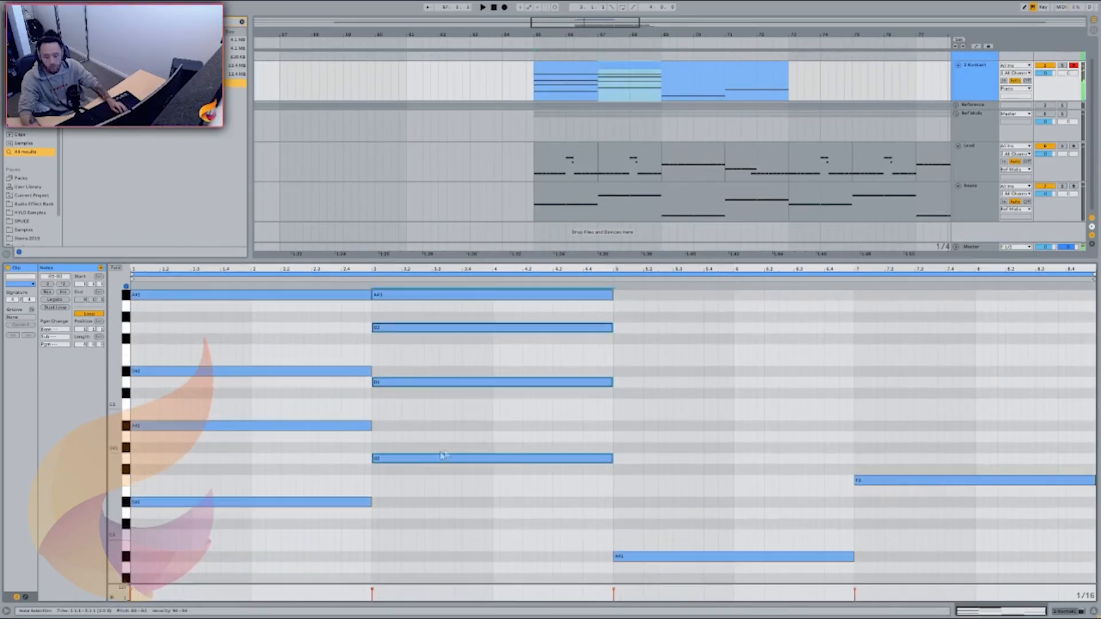
pyautogui.moveTo(443, 457); pyautogui.dragTo(888, 491)
pyautogui.scroll(5, 574, 333)
pyautogui.scroll(-5, 565, 398)
pyautogui.scroll(6, 568, 405)
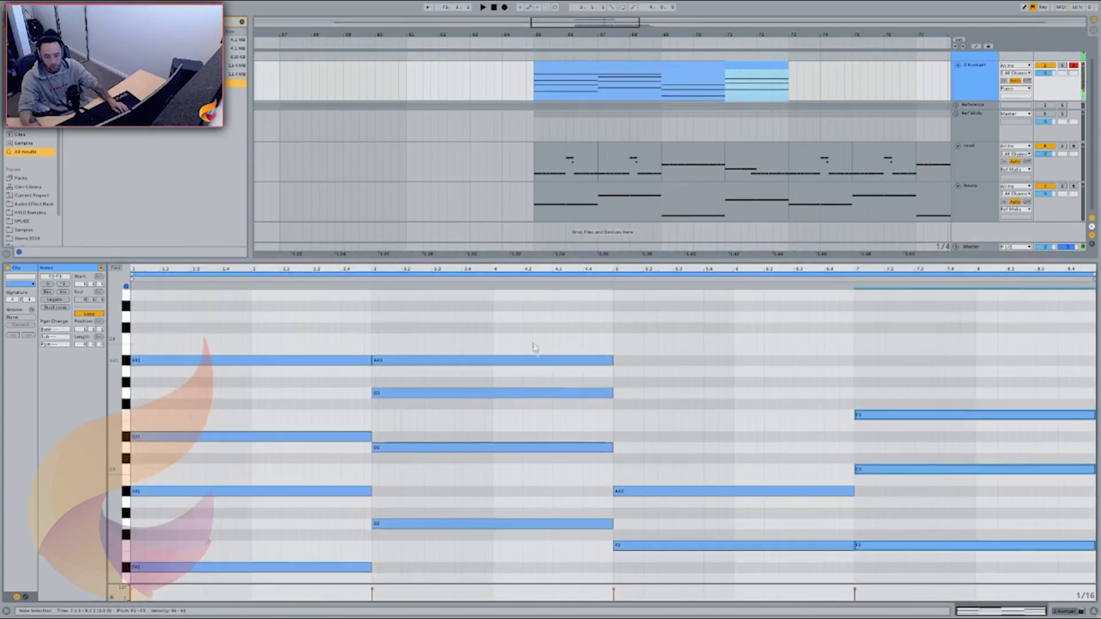
# Repeat the A#3 top note over bars 5–8 and play back the chord progression
pyautogui.click(534, 360)
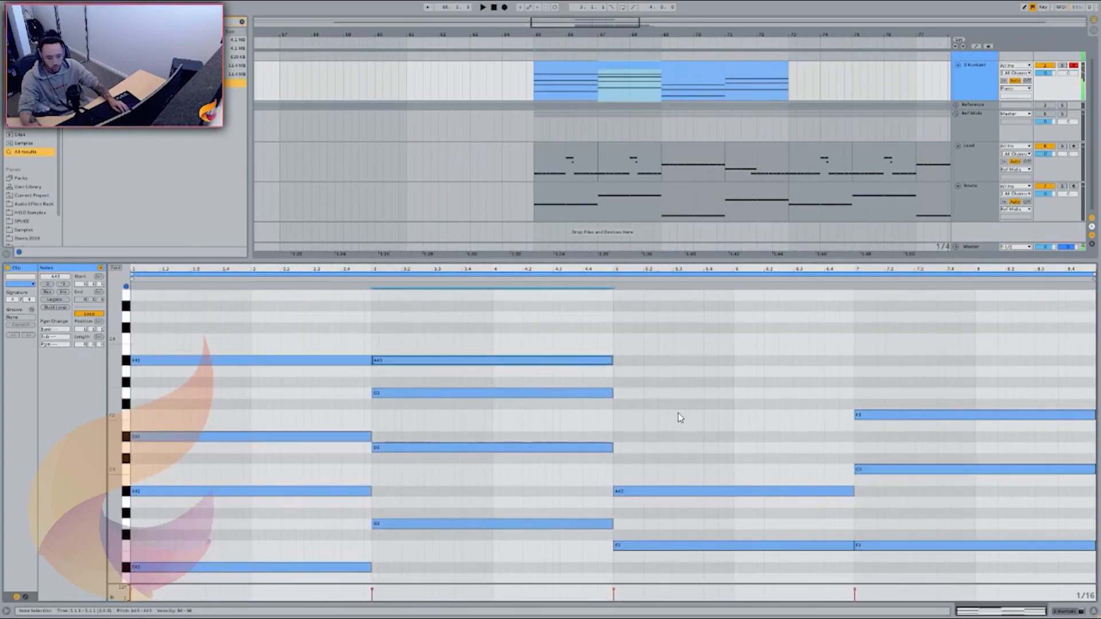
pyautogui.hotkey('ctrl', 'd')
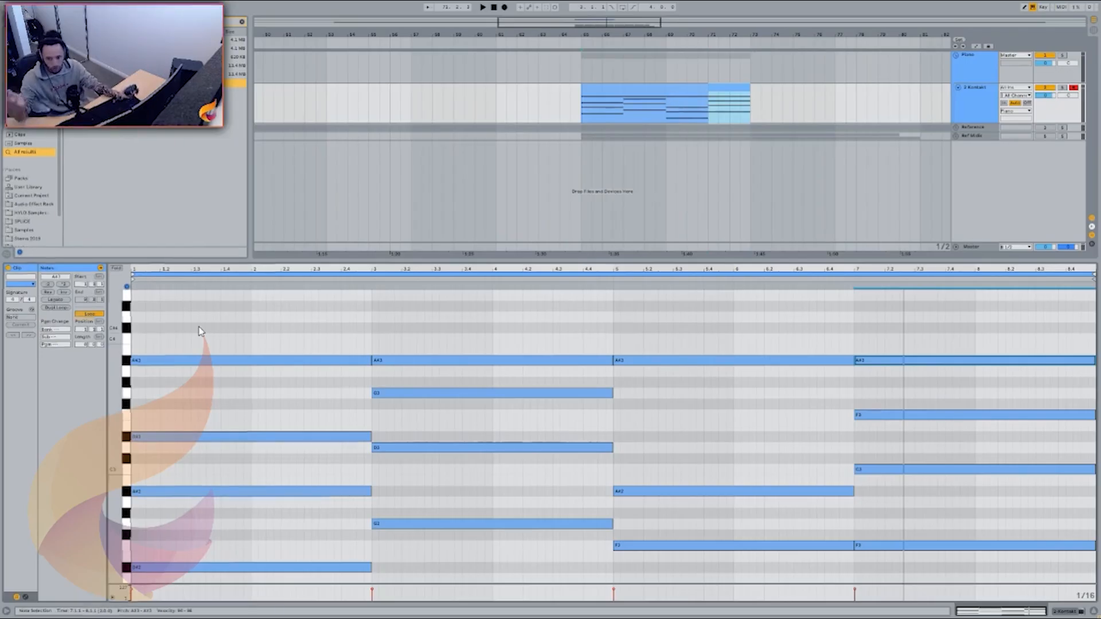
pyautogui.press('space')
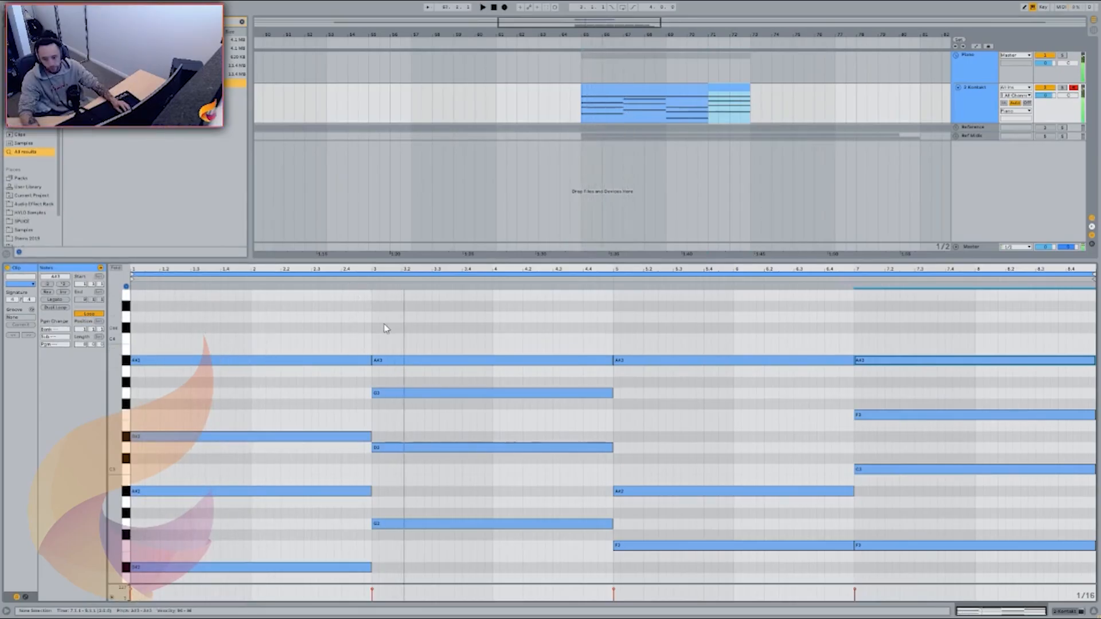
pyautogui.scroll(-3, 388, 328)
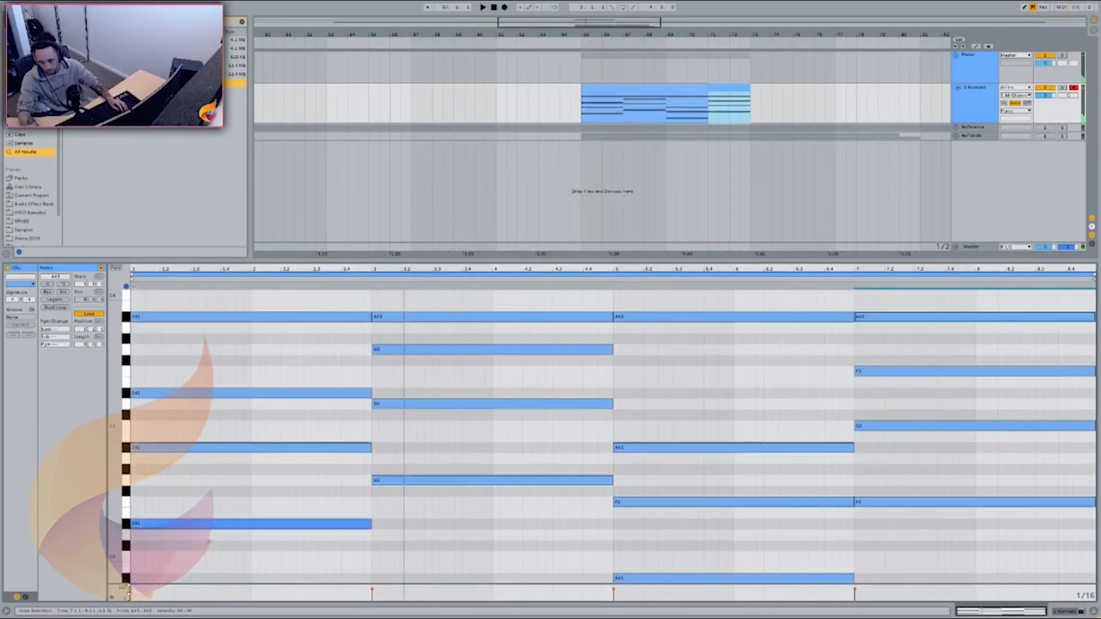
pyautogui.scroll(1, 170, 318)
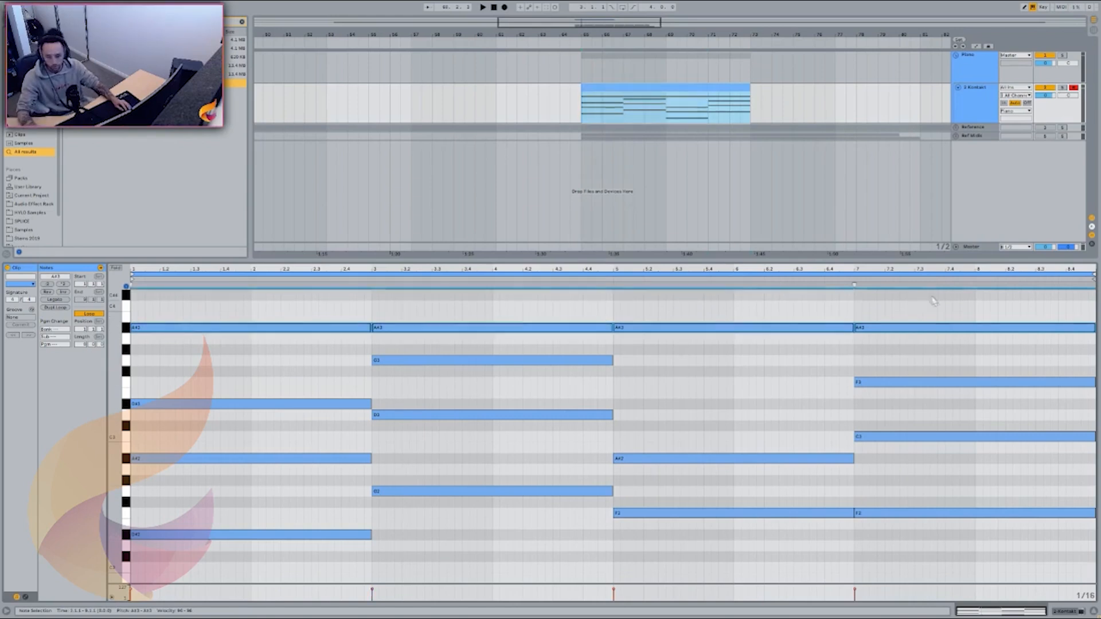
# Select all chord notes and shorten their ends by about an eighth note to leave gaps between chords
pyautogui.moveTo(932, 299); pyautogui.dragTo(241, 326)
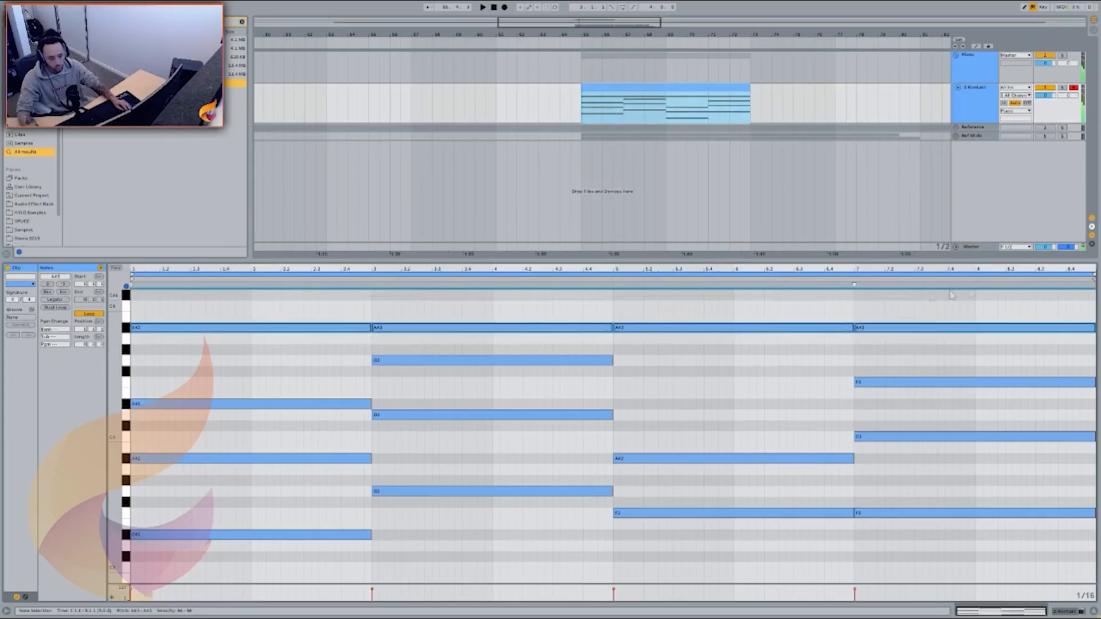
pyautogui.moveTo(1059, 313); pyautogui.dragTo(191, 319)
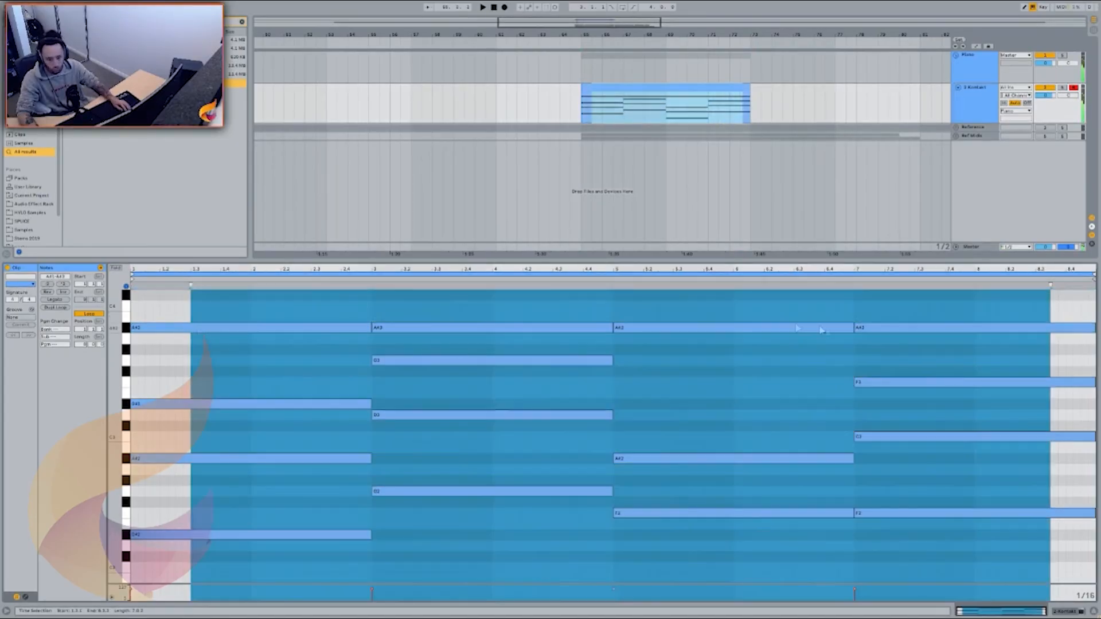
pyautogui.hotkey('ctrl', 'a')
pyautogui.moveTo(371, 534); pyautogui.dragTo(356, 536)
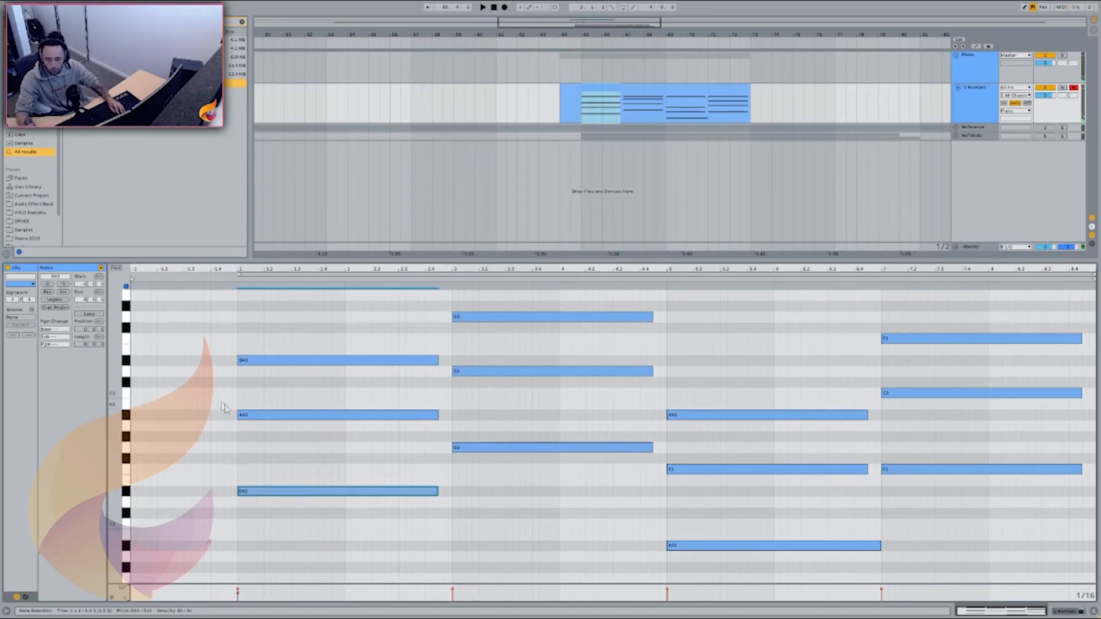
# Adjust the velocities of the first chord's A#2, D#3 and A#3 notes individually
pyautogui.scroll(3, 194, 446)
pyautogui.click(318, 414)
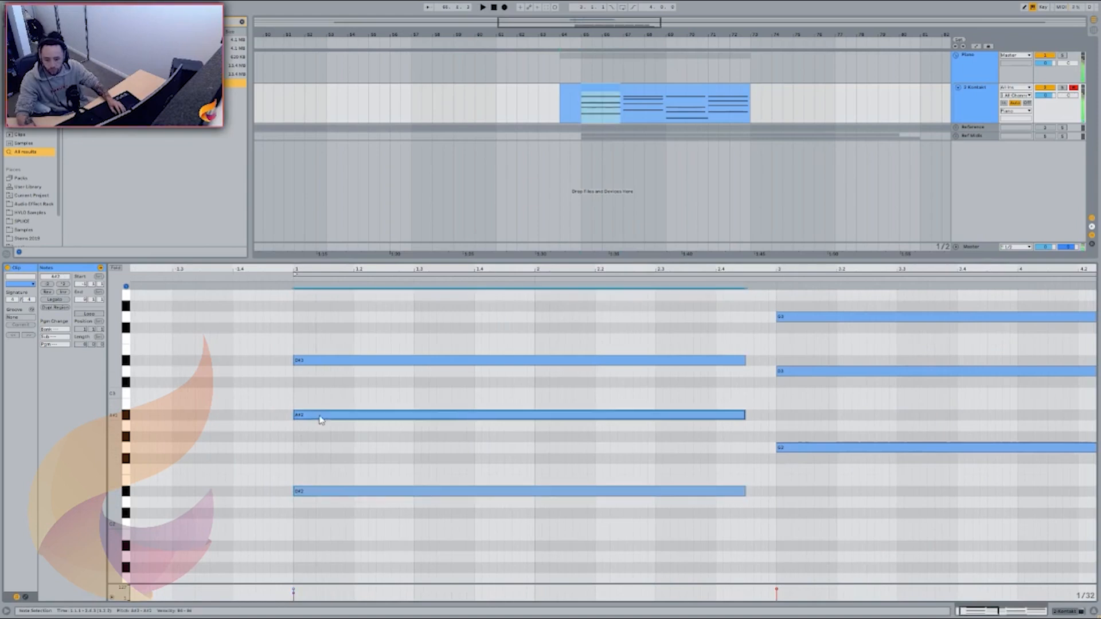
pyautogui.click(318, 360)
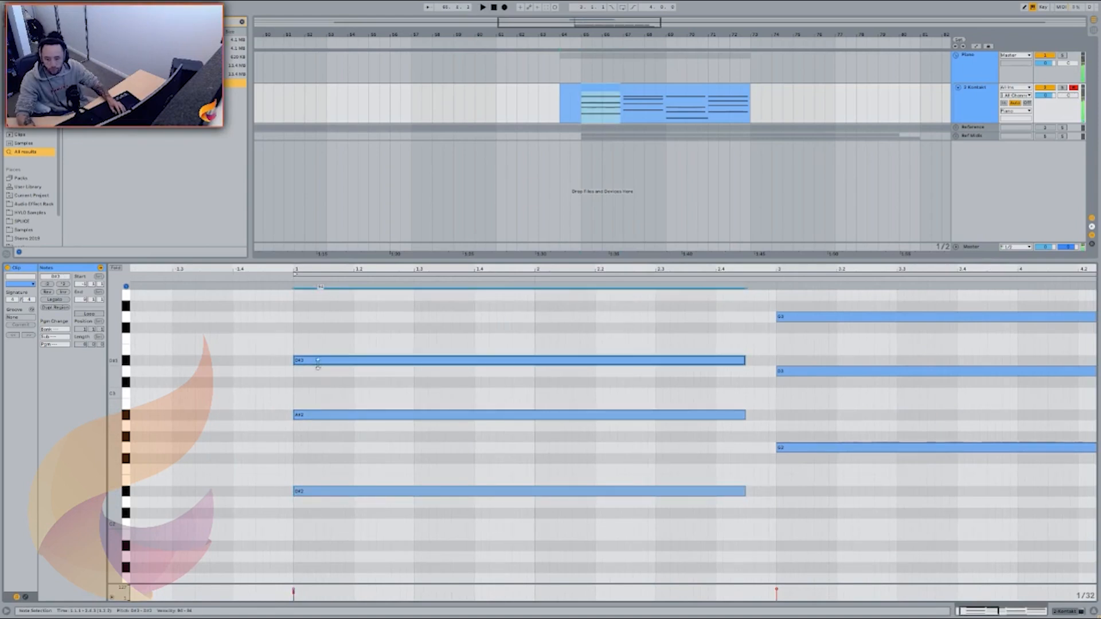
pyautogui.scroll(2, 373, 405)
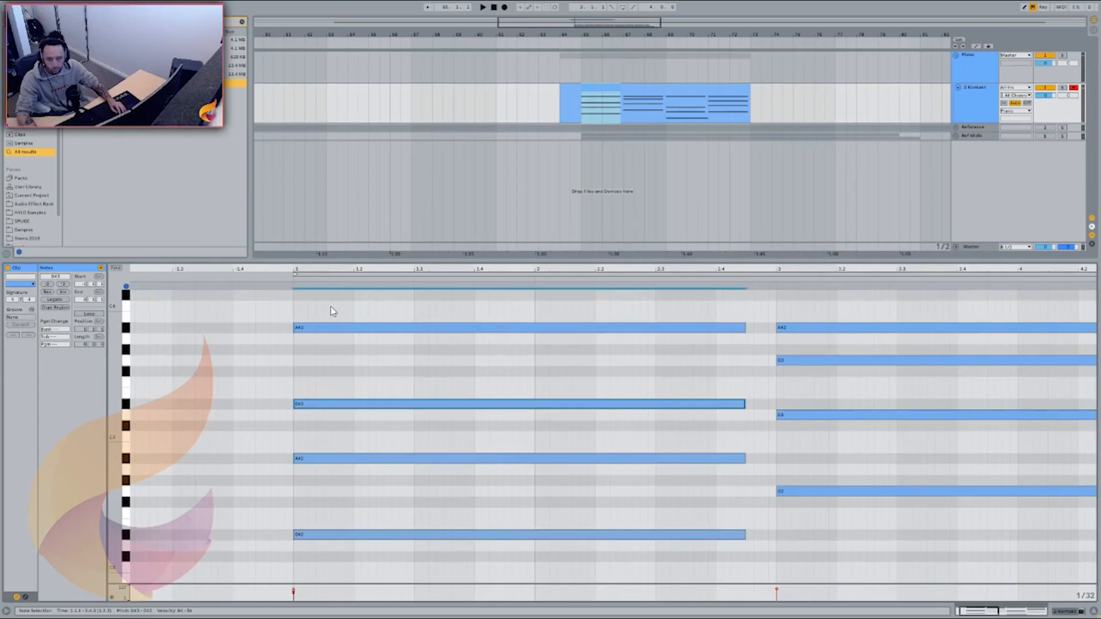
pyautogui.click(326, 328)
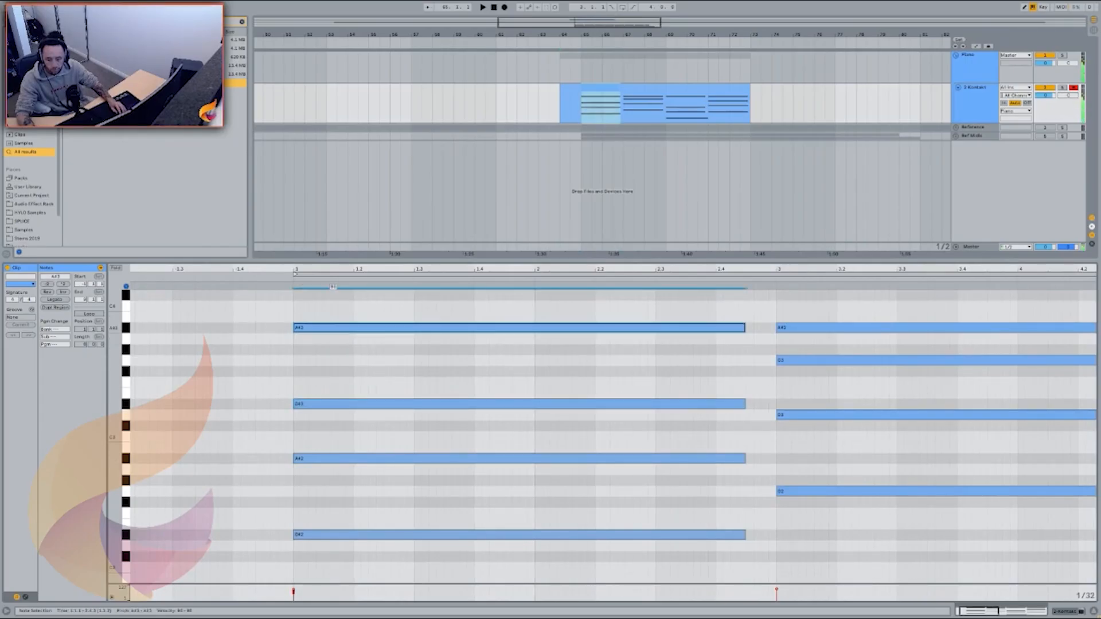
# Shift the first chord's D#3 and A#2 notes slightly later off the grid
pyautogui.scroll(-2, 369, 434)
pyautogui.scroll(3, 311, 518)
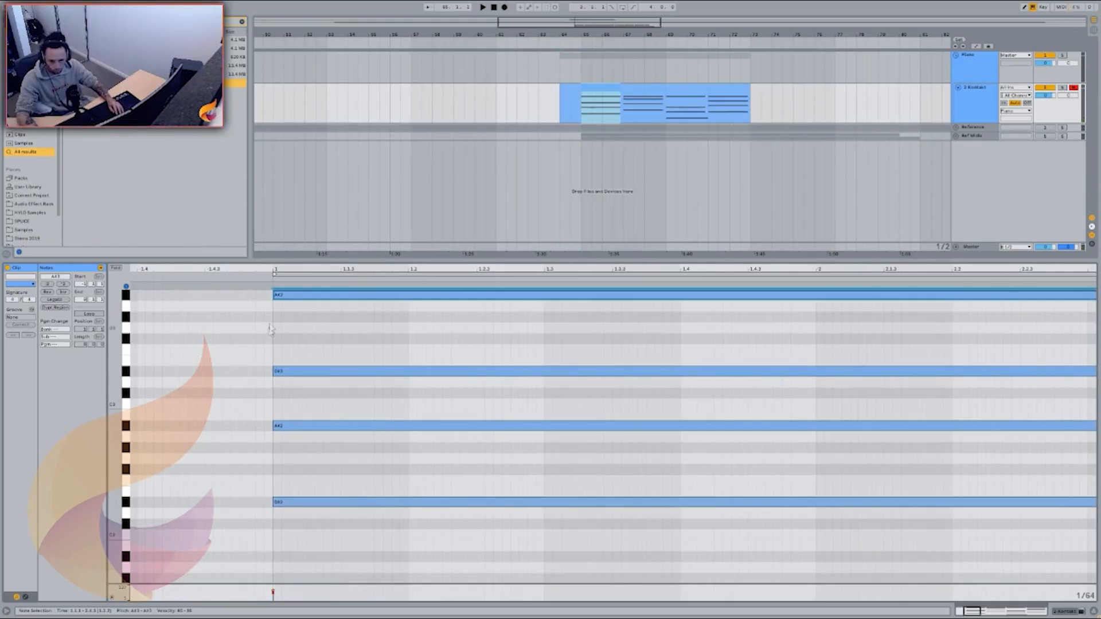
pyautogui.scroll(1, 304, 396)
pyautogui.moveTo(291, 382); pyautogui.dragTo(297, 382)
pyautogui.moveTo(282, 437); pyautogui.dragTo(286, 438)
pyautogui.scroll(-2, 310, 356)
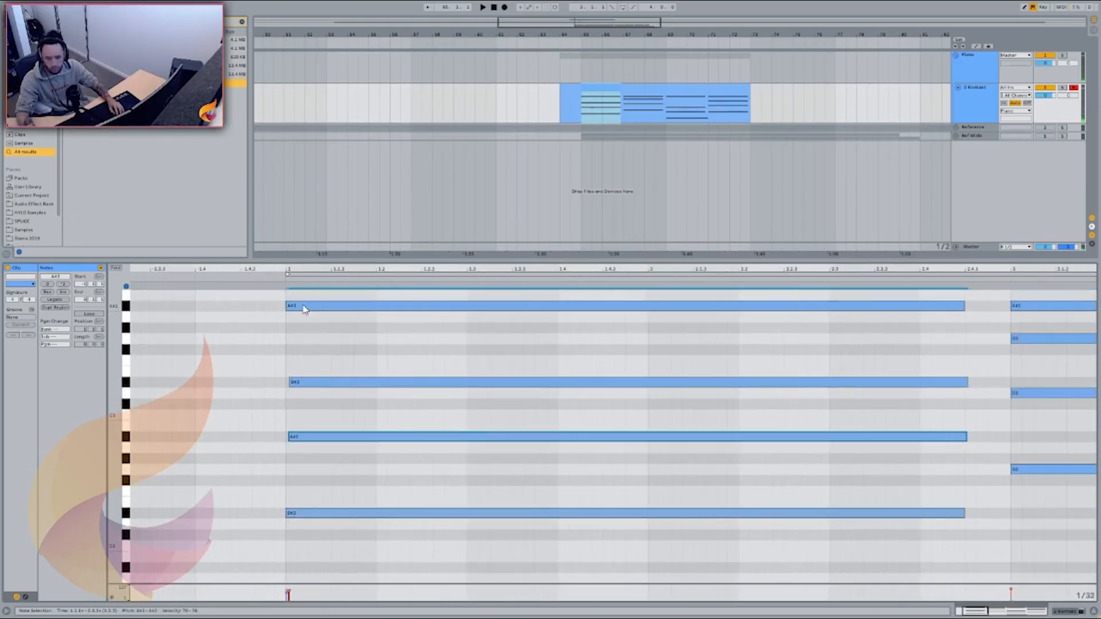
# Shift the first chord's A#3 top note slightly later off the grid and play the chord
pyautogui.moveTo(304, 310); pyautogui.dragTo(309, 309)
pyautogui.scroll(2, 322, 367)
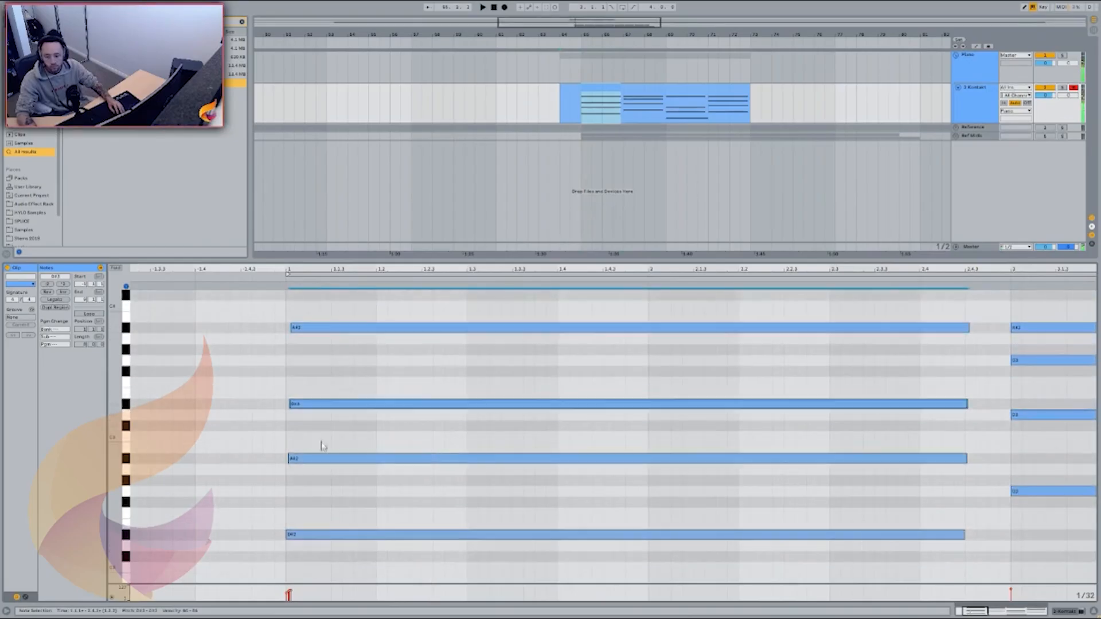
pyautogui.click(262, 278)
# Try the first chord without its A#3 top note, play it back, and restore the note
pyautogui.click(304, 327)
pyautogui.press('Delete')
pyautogui.click(271, 279)
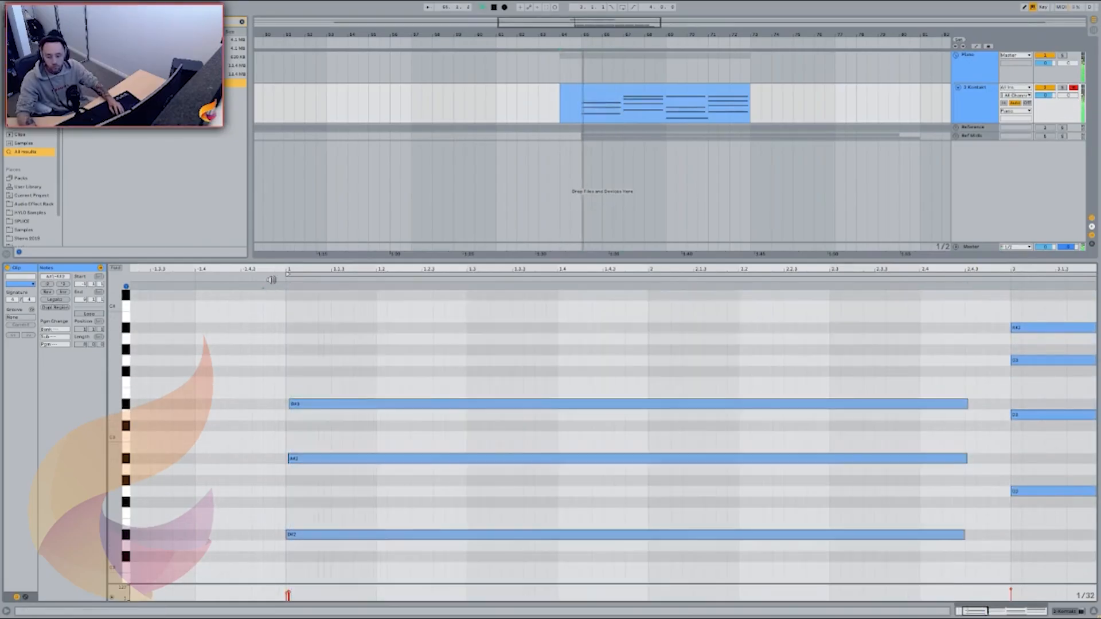
pyautogui.hotkey('ctrl', 'z')
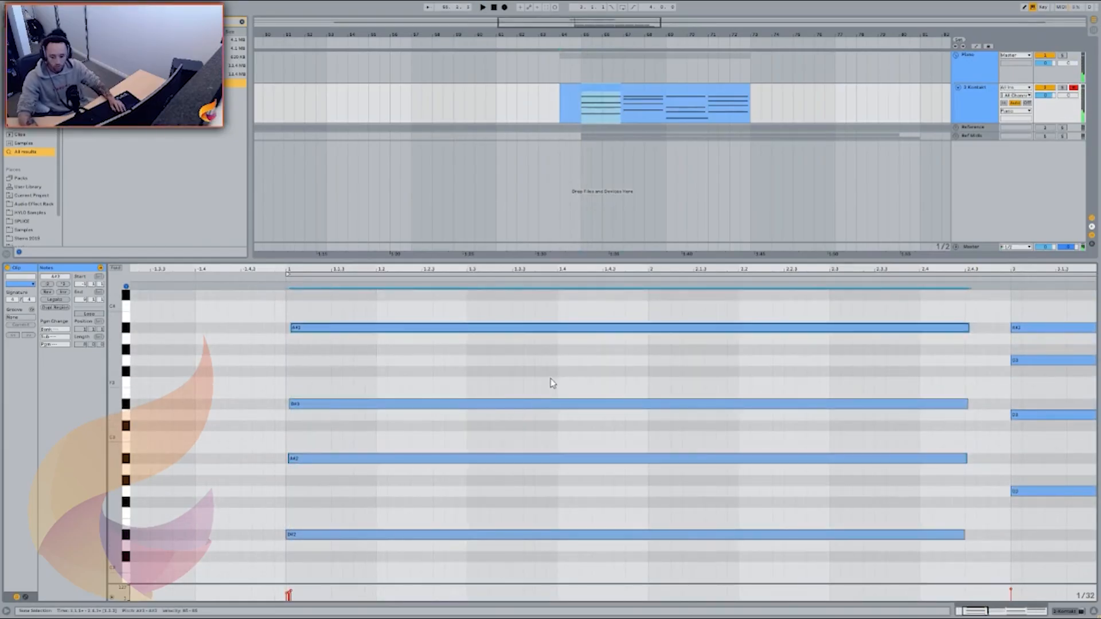
# Play back the humanized first chord leading into the second chord
pyautogui.scroll(-3, 294, 532)
pyautogui.scroll(-2, 245, 460)
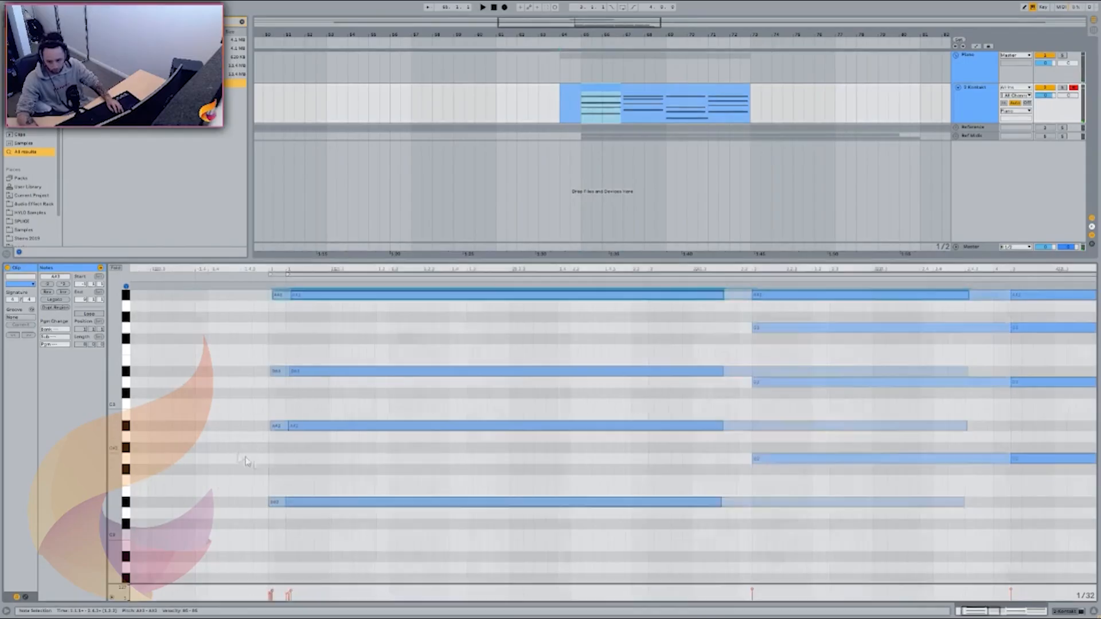
pyautogui.scroll(2, 608, 531)
pyautogui.scroll(-2, 601, 468)
pyautogui.scroll(2, 605, 480)
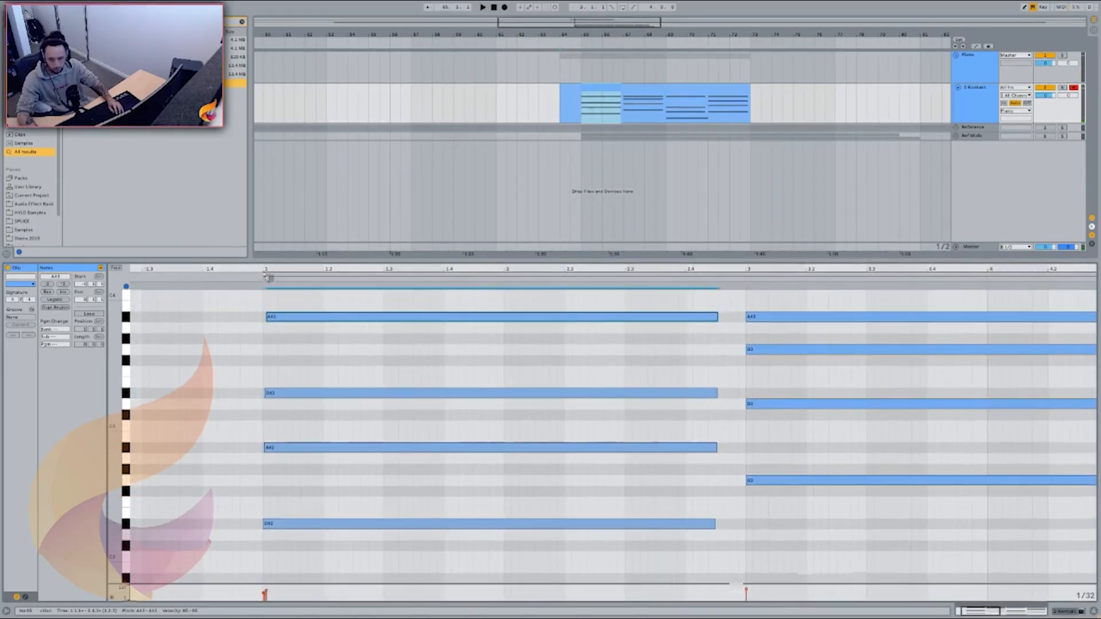
pyautogui.press('space')
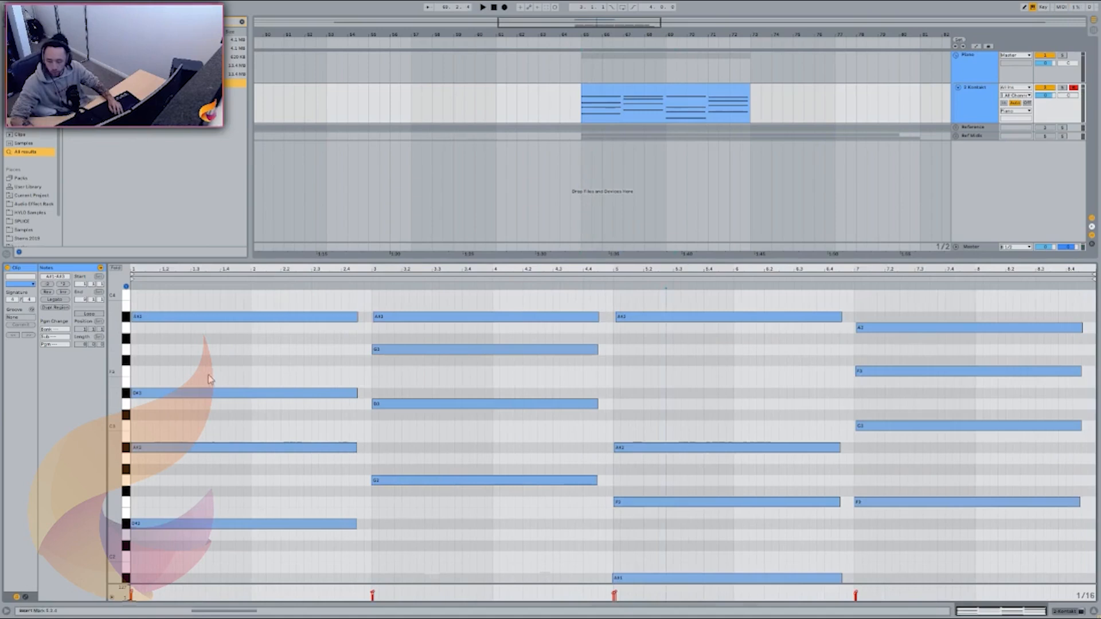
# Try transposing all the chord notes down three semitones so the first chord's root becomes C
pyautogui.moveTo(209, 376); pyautogui.dragTo(468, 540)
pyautogui.hotkey('ctrl', 'z')
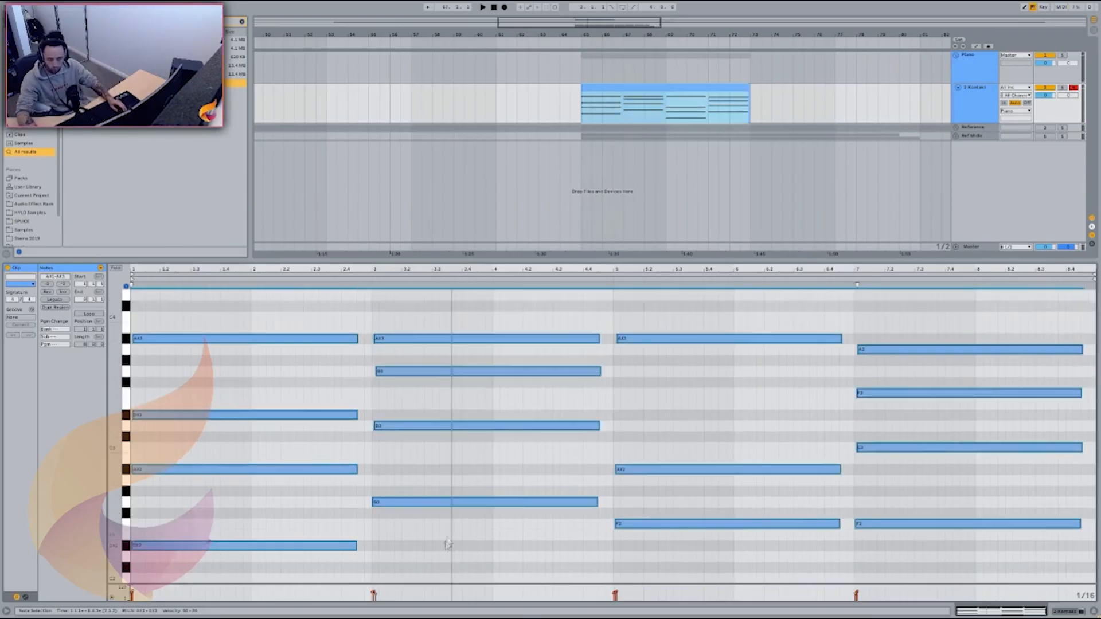
pyautogui.scroll(-3, 456, 546)
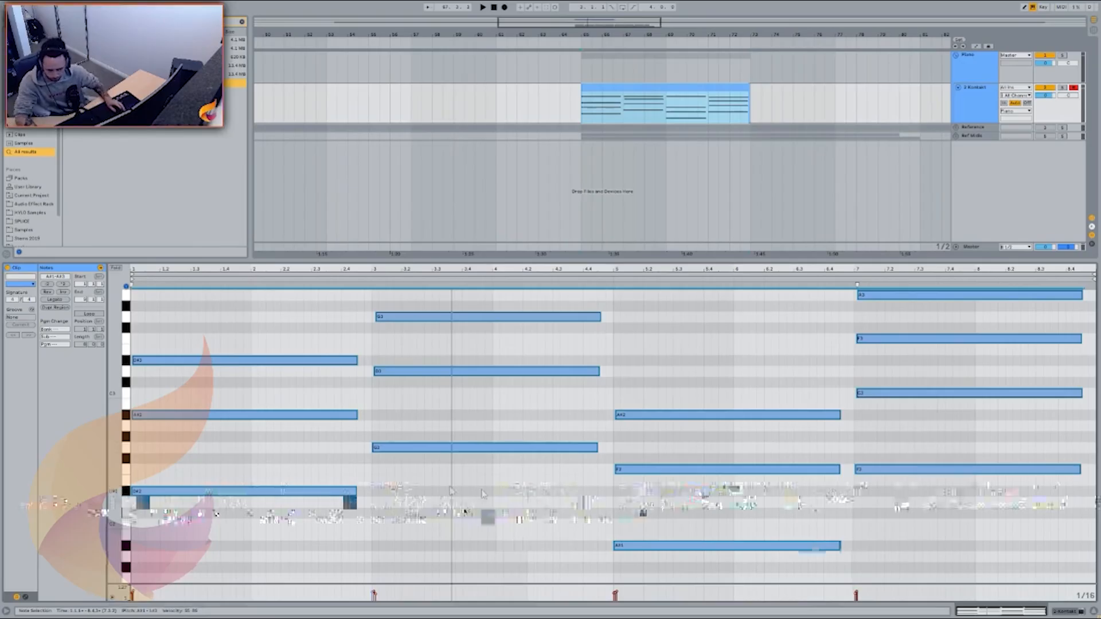
pyautogui.scroll(-3, 217, 504)
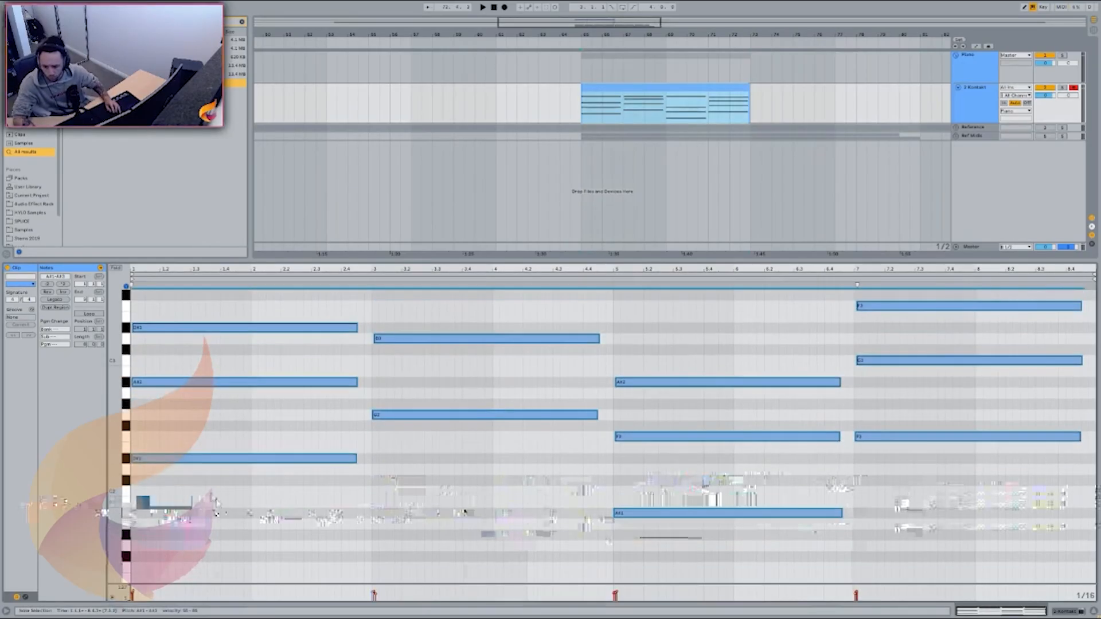
pyautogui.press('Down')
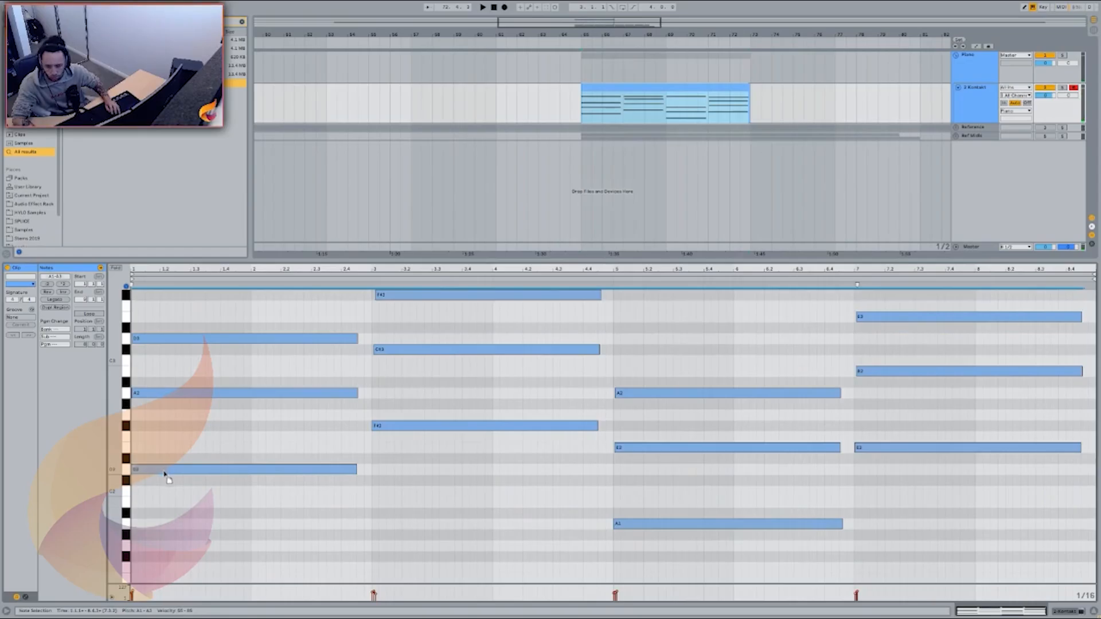
pyautogui.press('Down')
pyautogui.press('Down')
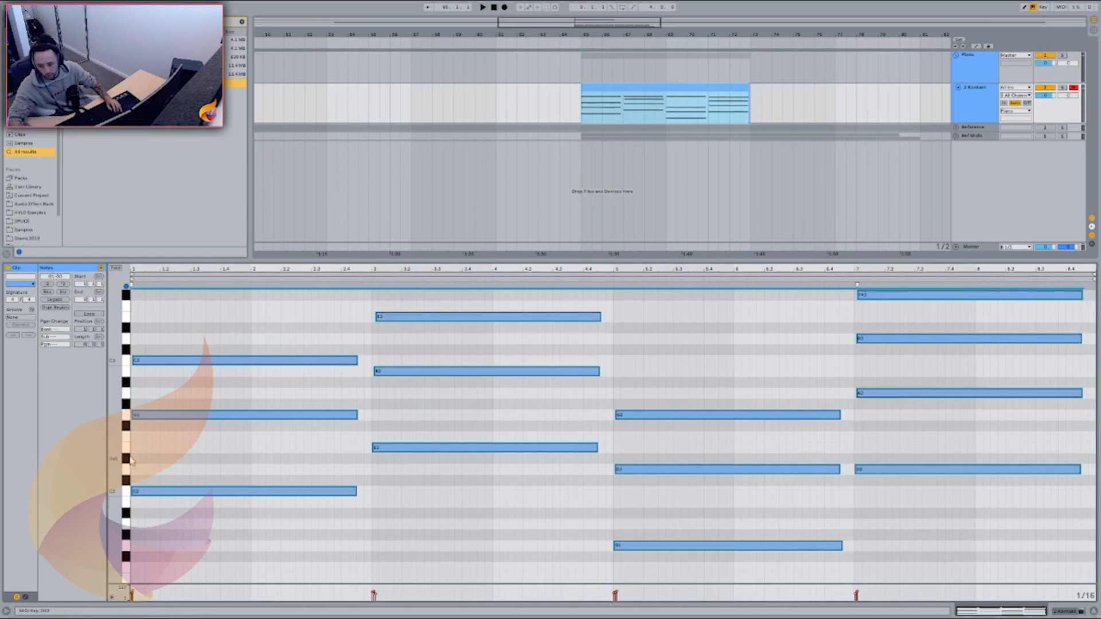
# Review the notes across the progression and play back the transition into the second chord, checking its G3 note
pyautogui.scroll(2, 125, 458)
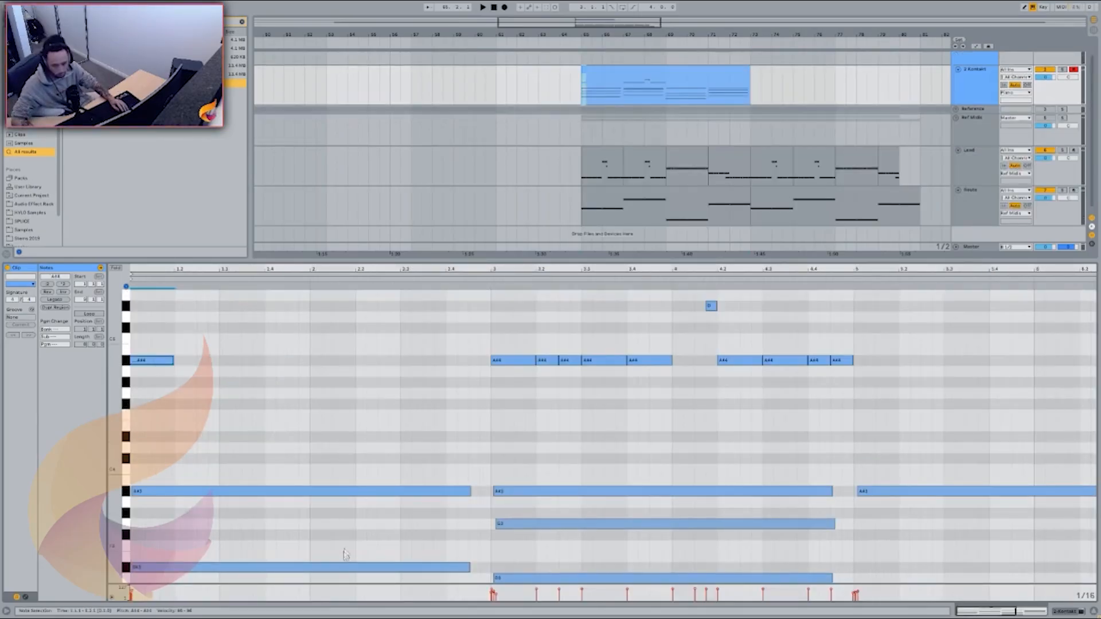
pyautogui.scroll(-2, 317, 515)
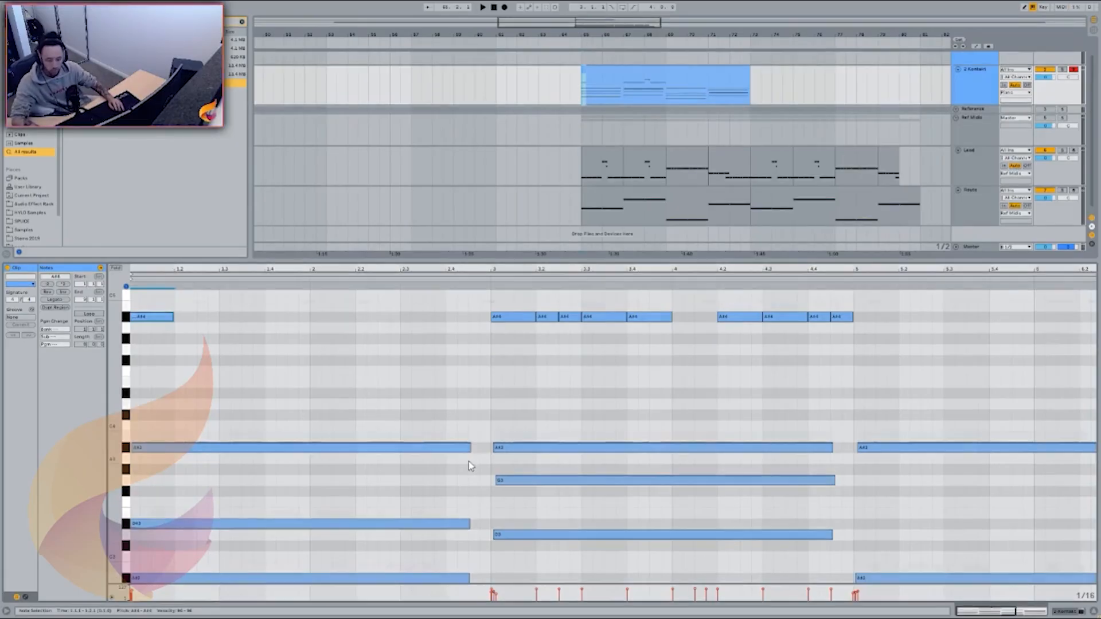
pyautogui.scroll(-4, 486, 439)
pyautogui.scroll(-1, 515, 423)
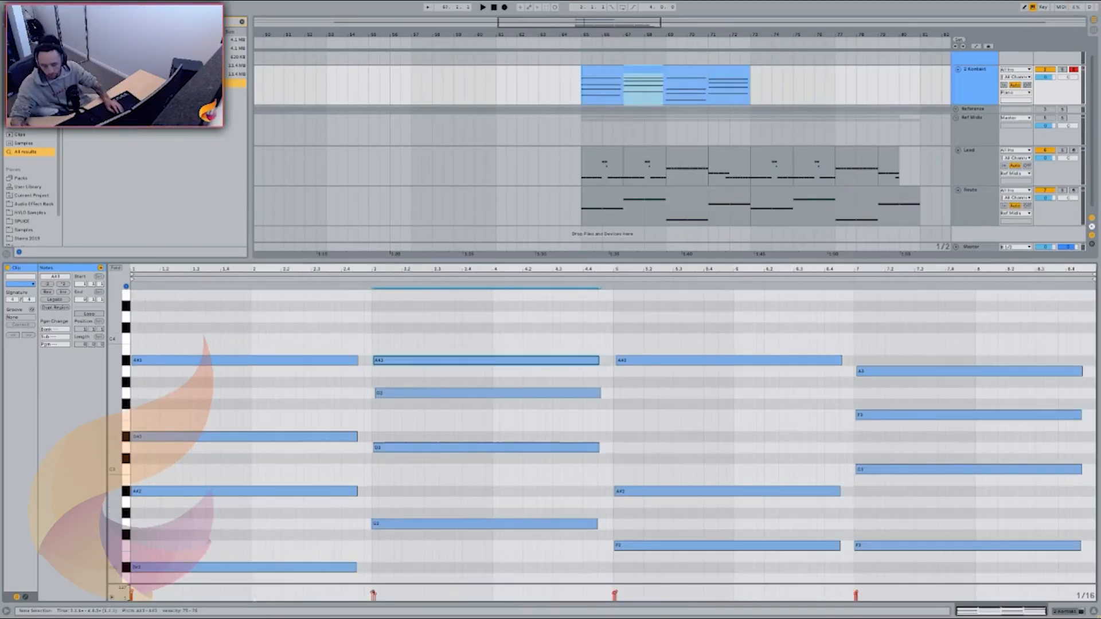
pyautogui.press('space')
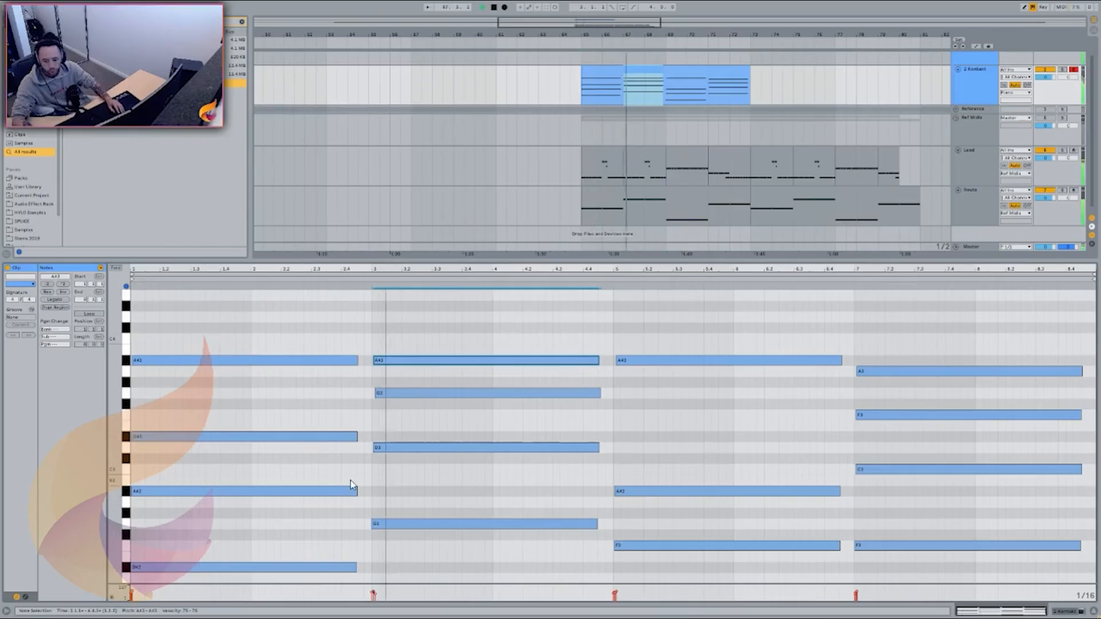
pyautogui.press('space')
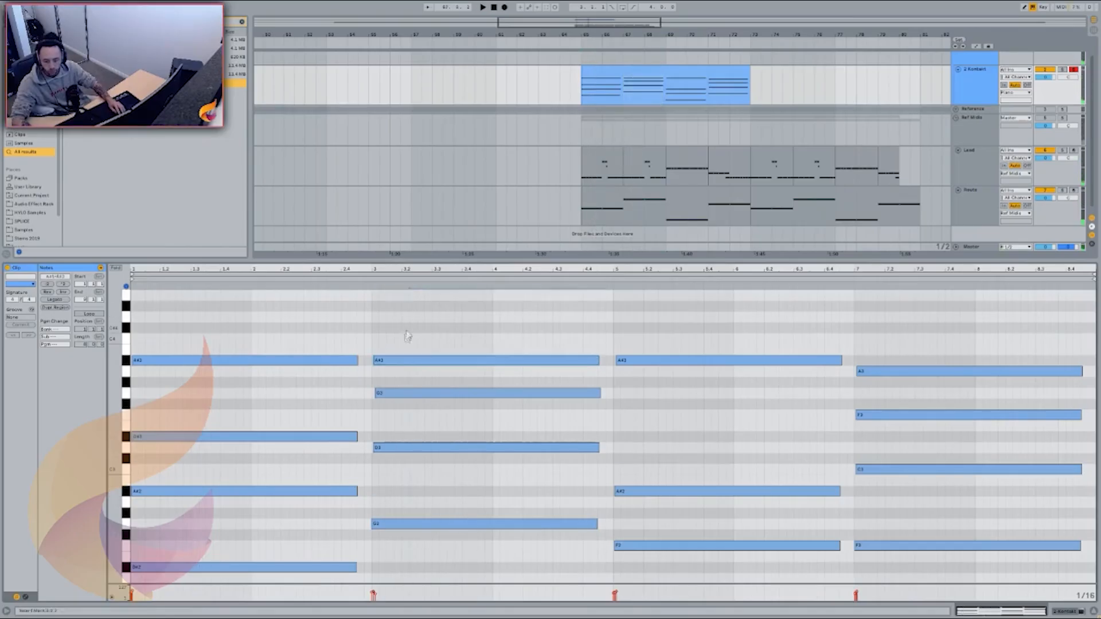
pyautogui.click(393, 392)
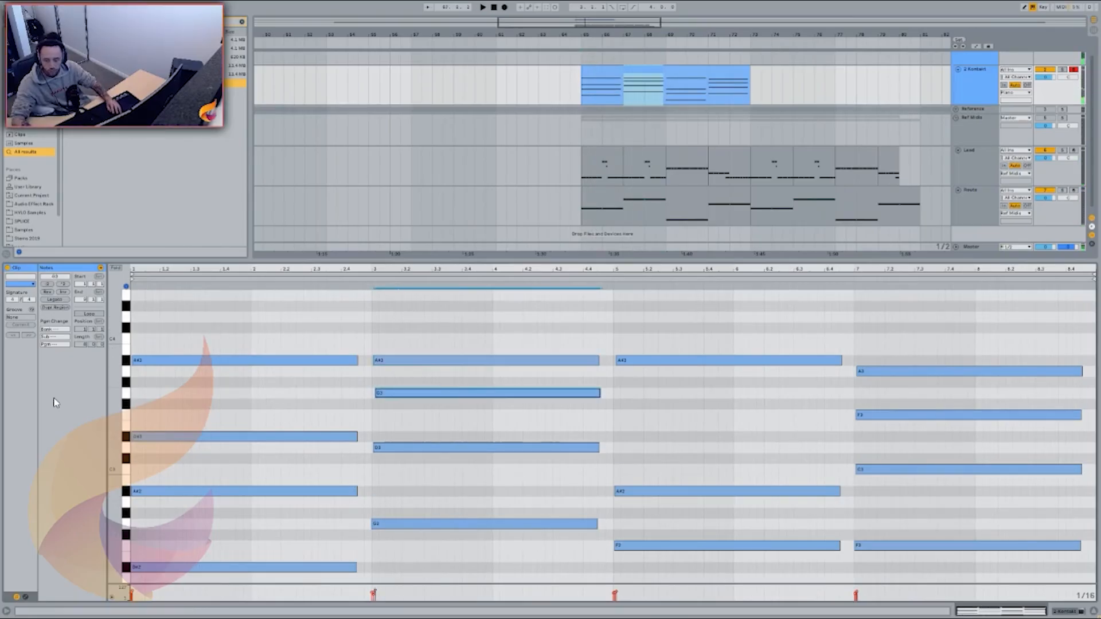
pyautogui.press('space')
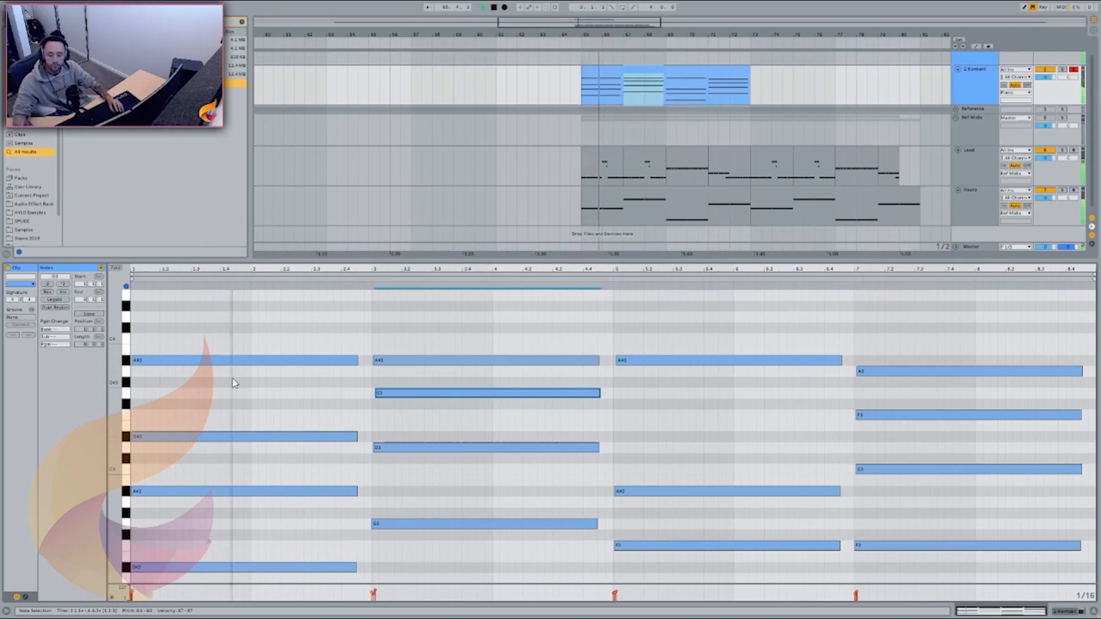
pyautogui.press('space')
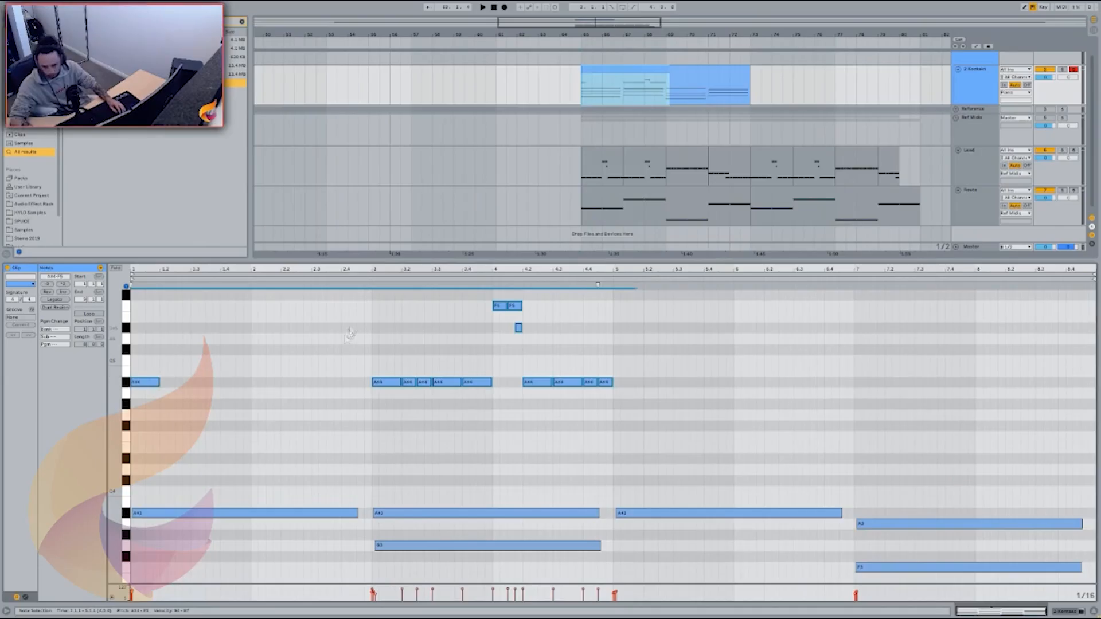
# Move the bar 1 melody note from A5 to G5, lengthen it to one beat, and remove the long D5 note
pyautogui.moveTo(372, 336); pyautogui.dragTo(644, 299)
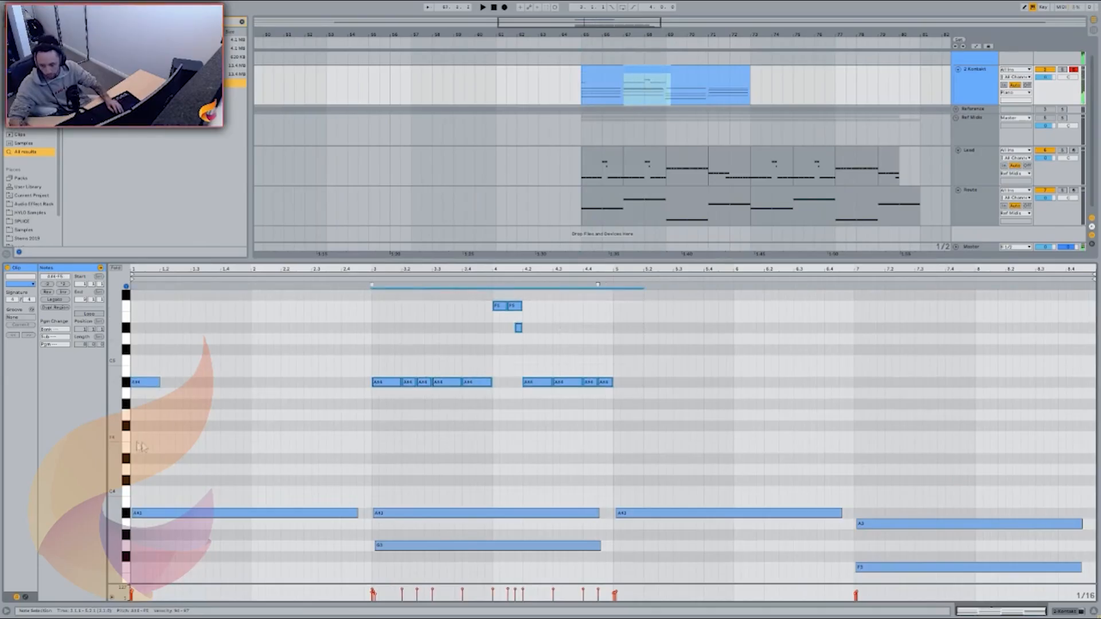
pyautogui.scroll(2, 141, 447)
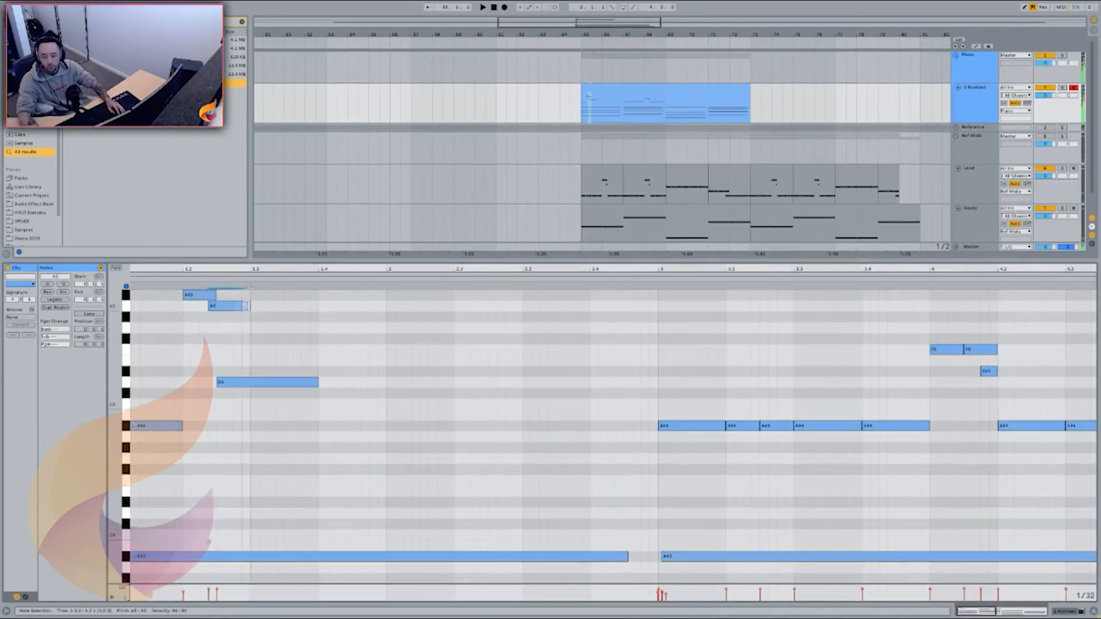
pyautogui.moveTo(225, 306); pyautogui.dragTo(234, 327)
pyautogui.moveTo(236, 381); pyautogui.dragTo(270, 381)
pyautogui.click(238, 328)
pyautogui.click(270, 382)
pyautogui.press('Delete')
pyautogui.moveTo(256, 328); pyautogui.dragTo(282, 327)
# Add a one-beat D5 melody note directly after the G5 note and play it back
pyautogui.press('-')
pyautogui.press('-')
pyautogui.press('+')
pyautogui.press('+')
pyautogui.press('-')
pyautogui.doubleClick(243, 426)
pyautogui.moveTo(249, 427); pyautogui.dragTo(251, 383)
pyautogui.press('space')
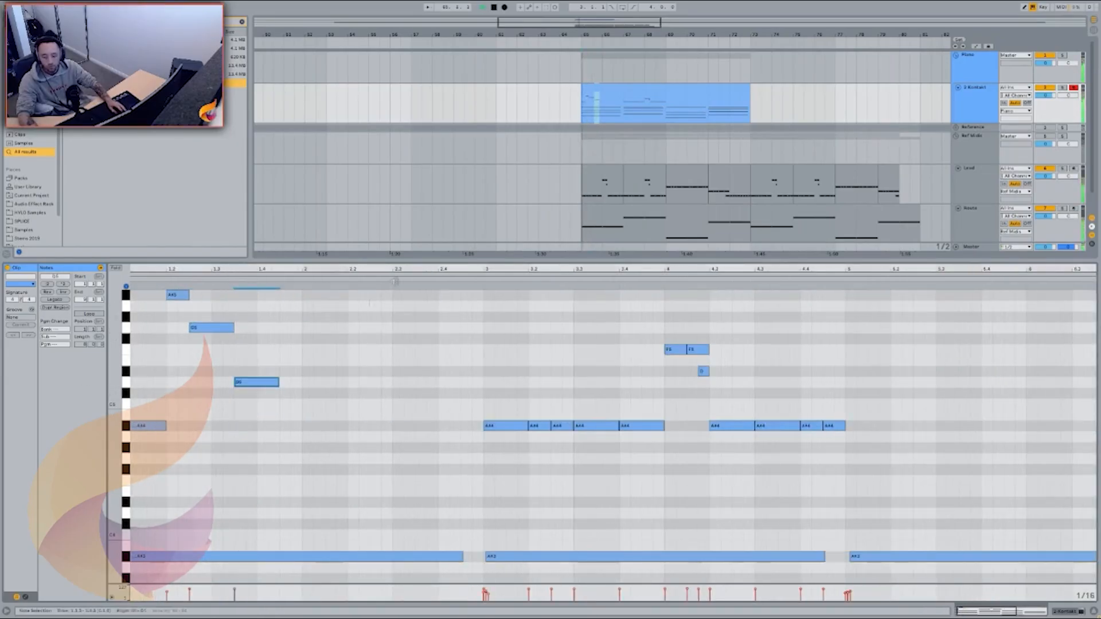
# Duplicate the A#5, G5 and D5 melody notes directly after themselves and lower the copied G5 to F5
pyautogui.moveTo(280, 293); pyautogui.dragTo(175, 403)
pyautogui.hotkey('ctrl', 'd')
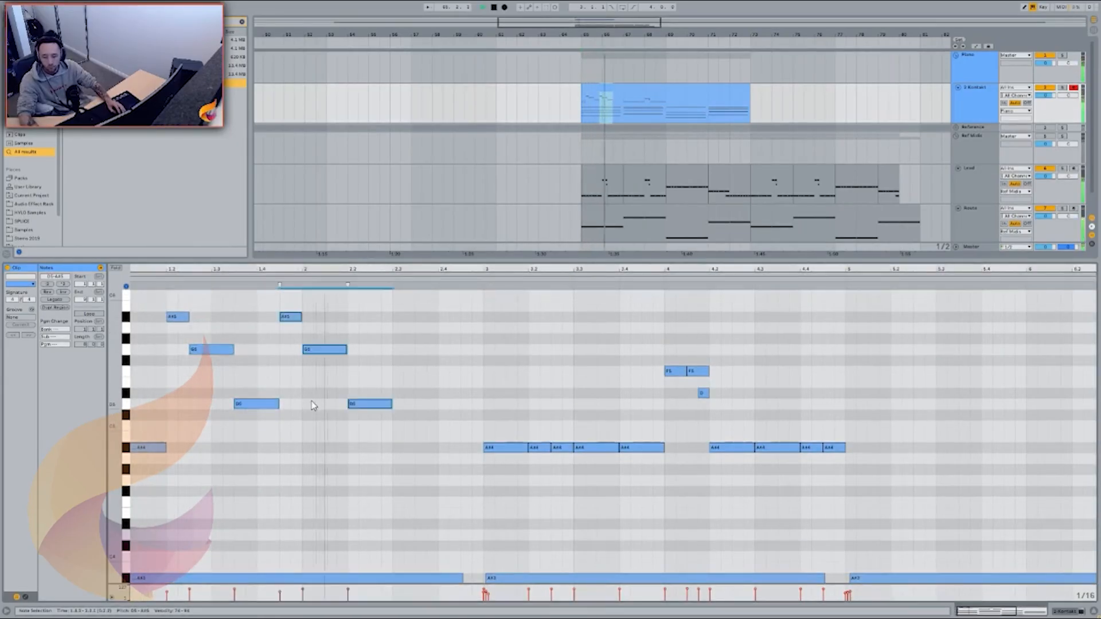
pyautogui.press('space')
pyautogui.click(328, 349)
pyautogui.press('Down')
pyautogui.press('Down')
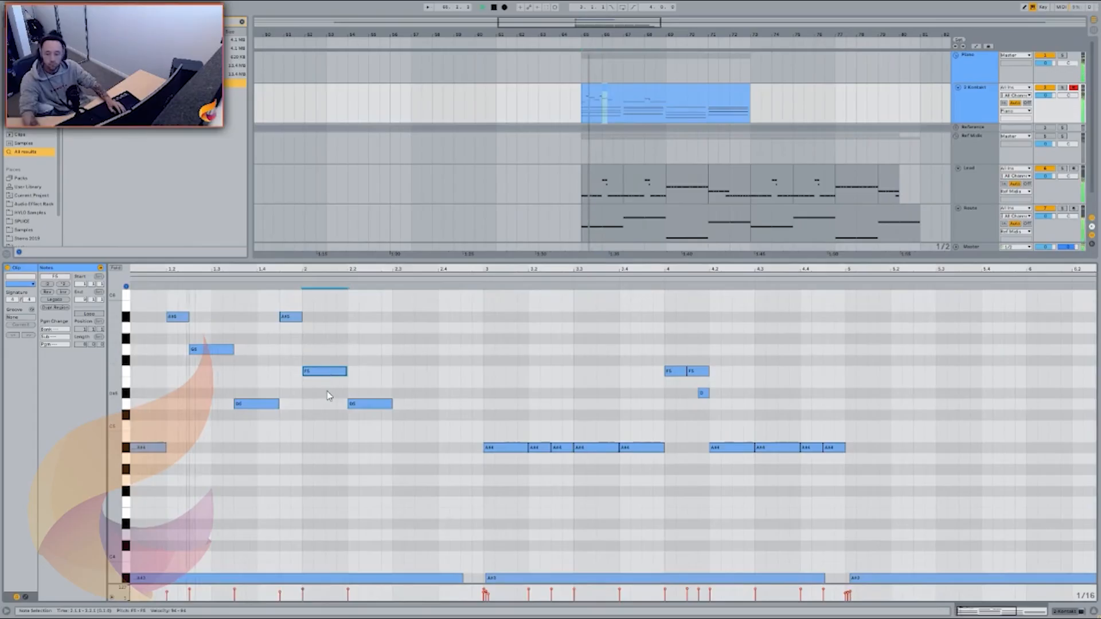
# Complete the bar 2 melody with one-beat F5 and G5 notes after the second D5
pyautogui.click(365, 403)
pyautogui.hotkey('ctrl', 'd')
pyautogui.press('Up')
pyautogui.press('Up')
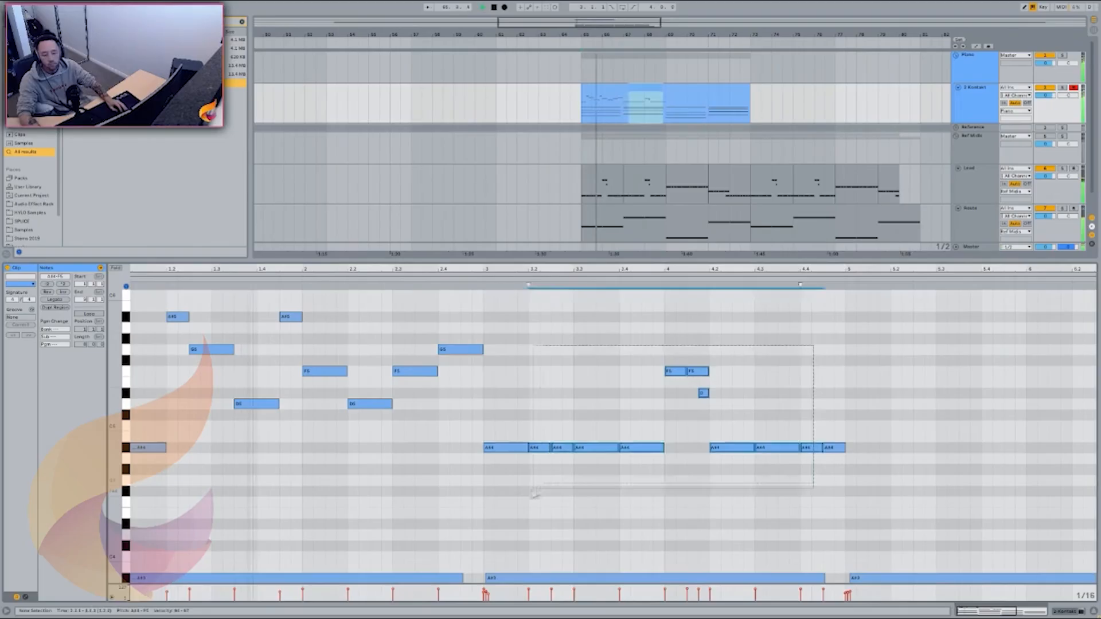
# Delete the old lead notes in bars 3 and 4, repeat the two-bar melody phrase through bar 8, and play it
pyautogui.press('Delete')
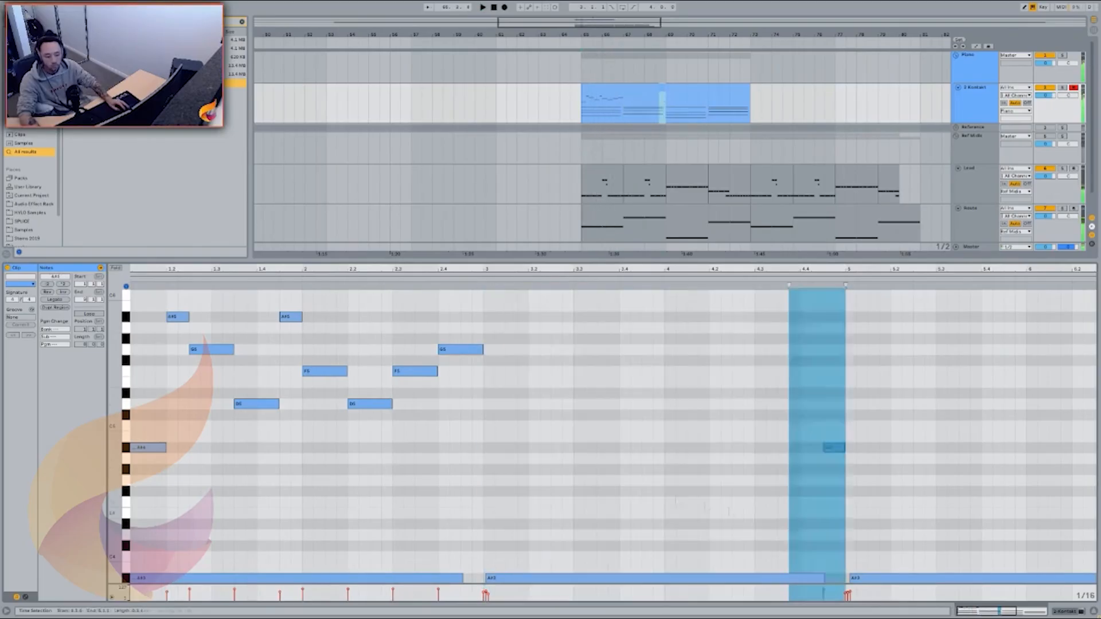
pyautogui.hotkey('ctrl', 'd')
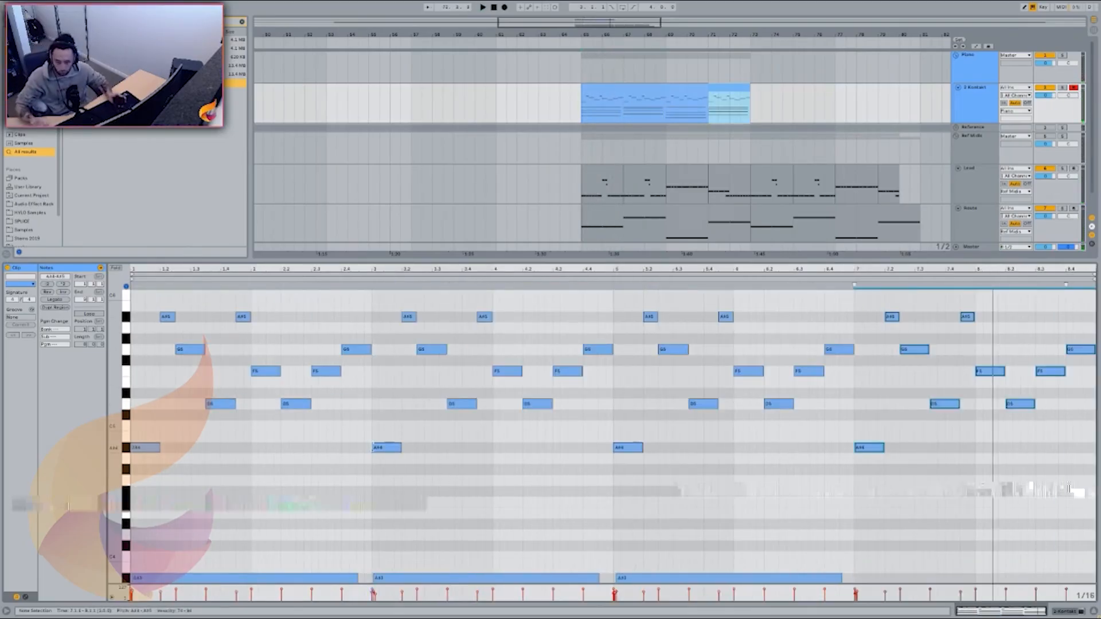
pyautogui.click(290, 455)
pyautogui.press('space')
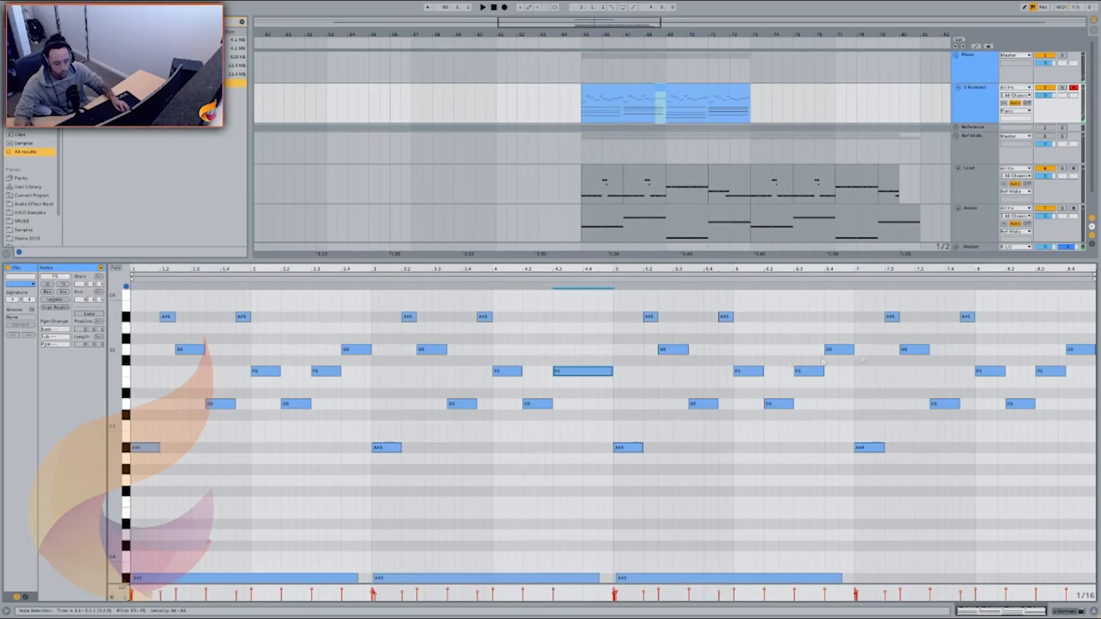
# Audition the melody from late bar 3 and examine the opening two-bar phrase and the long F5 ending bar 4
pyautogui.click(469, 278)
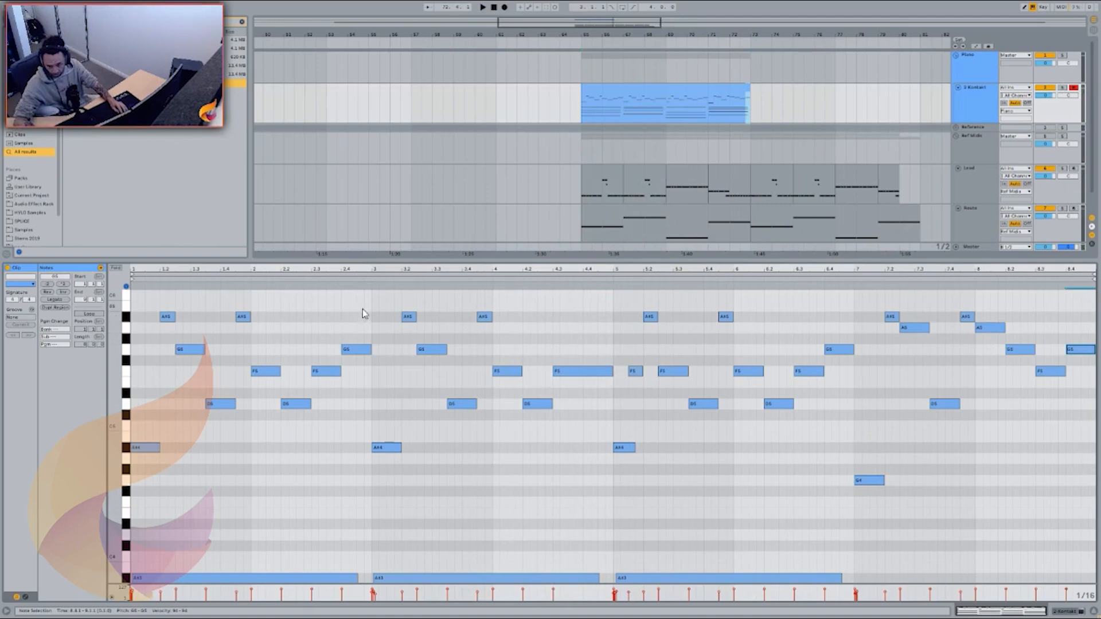
pyautogui.moveTo(363, 313); pyautogui.dragTo(160, 545)
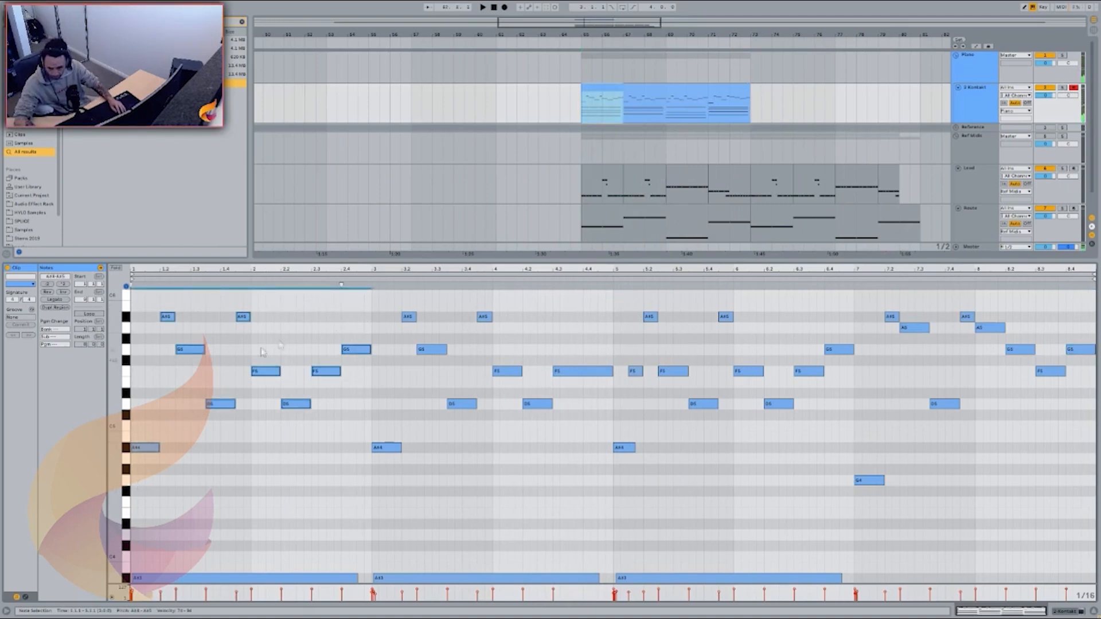
pyautogui.click(363, 388)
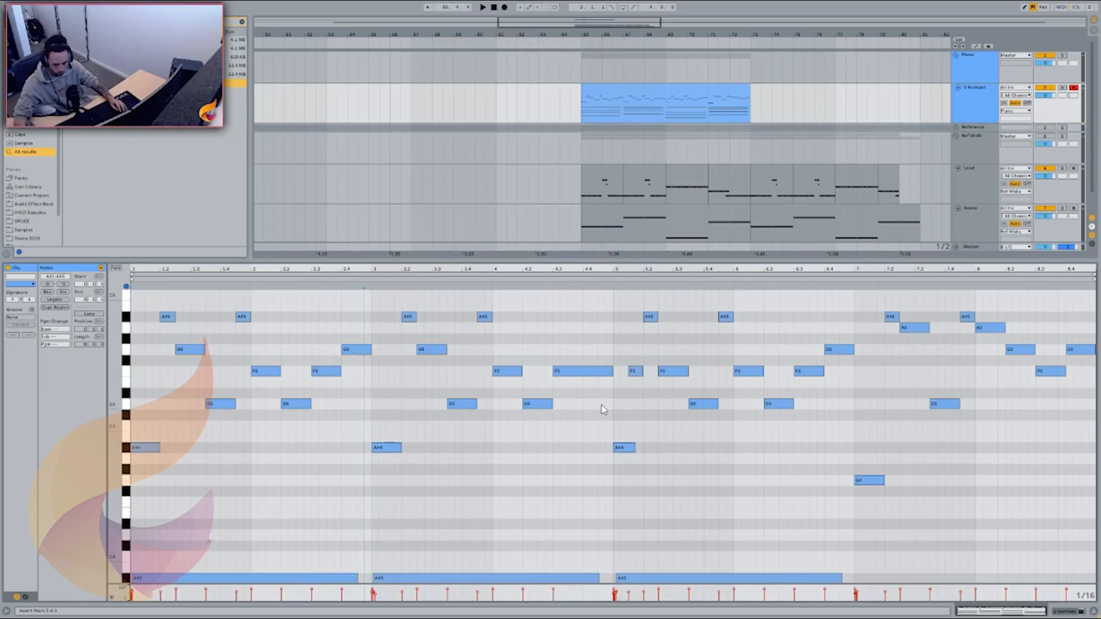
pyautogui.click(559, 371)
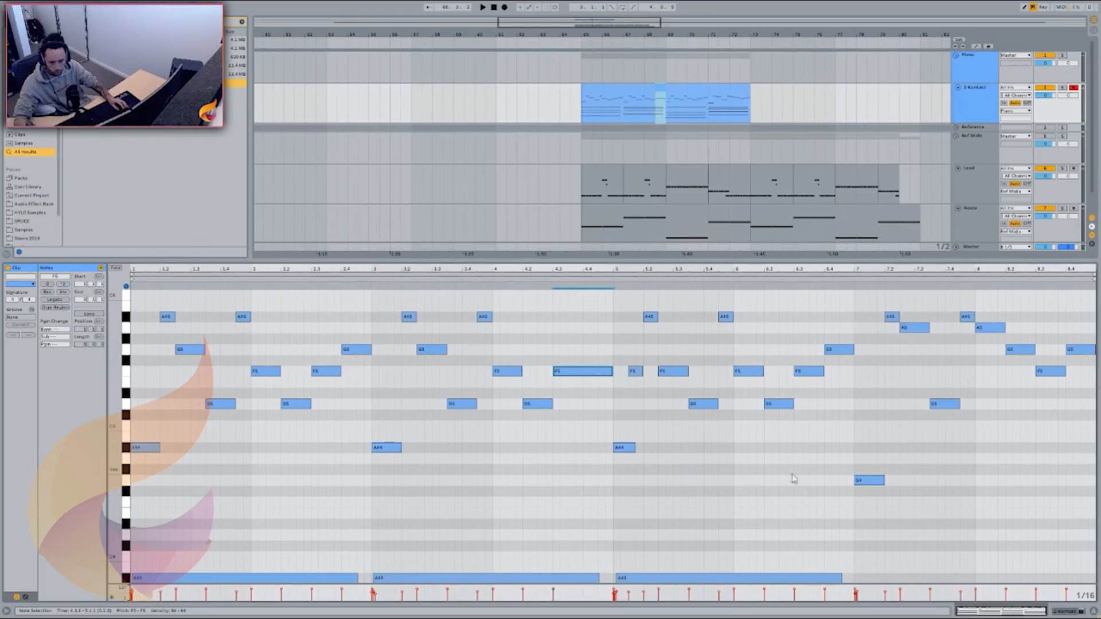
# Play back the melody from the end of bar 4 into the bar 5 variation
pyautogui.scroll(3, 979, 452)
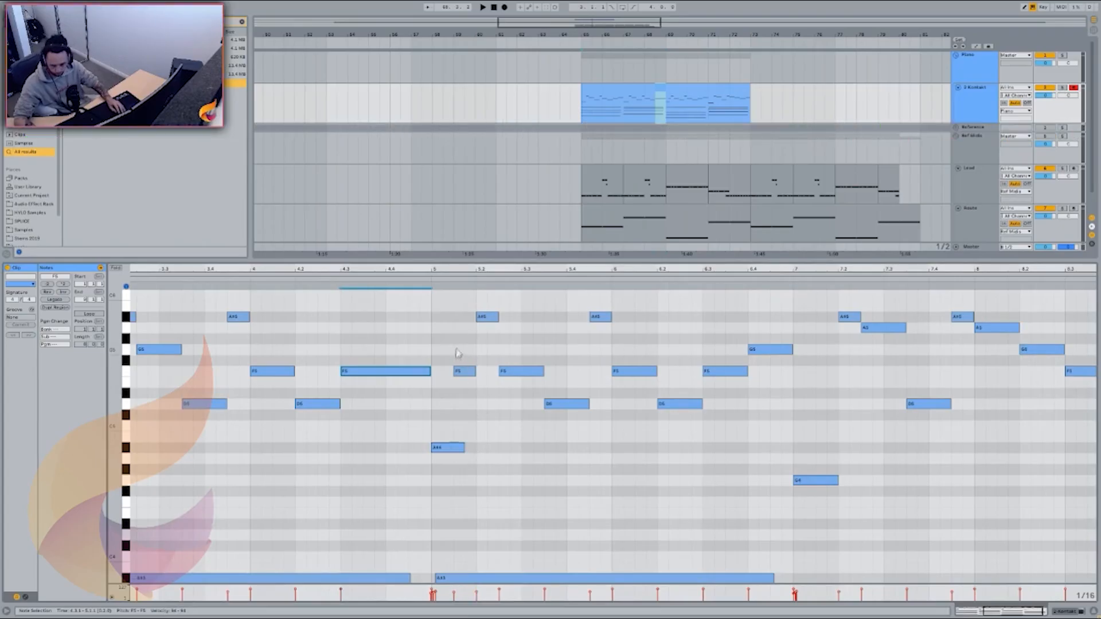
pyautogui.click(424, 283)
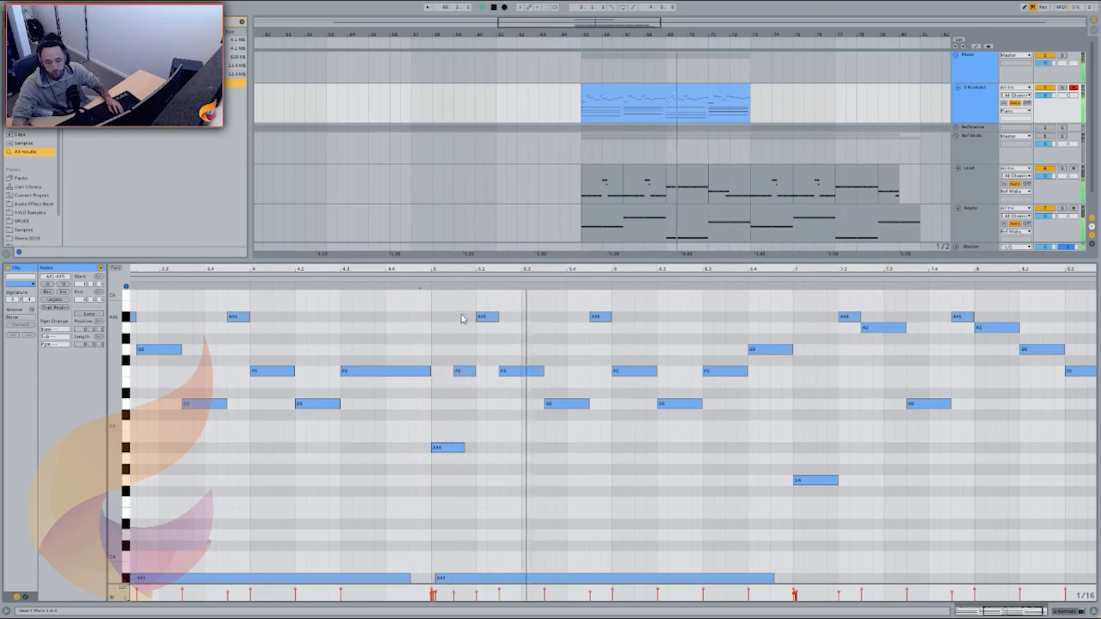
pyautogui.press('space')
pyautogui.hscroll(-4, 555, 390)
pyautogui.hscroll(2, 564, 350)
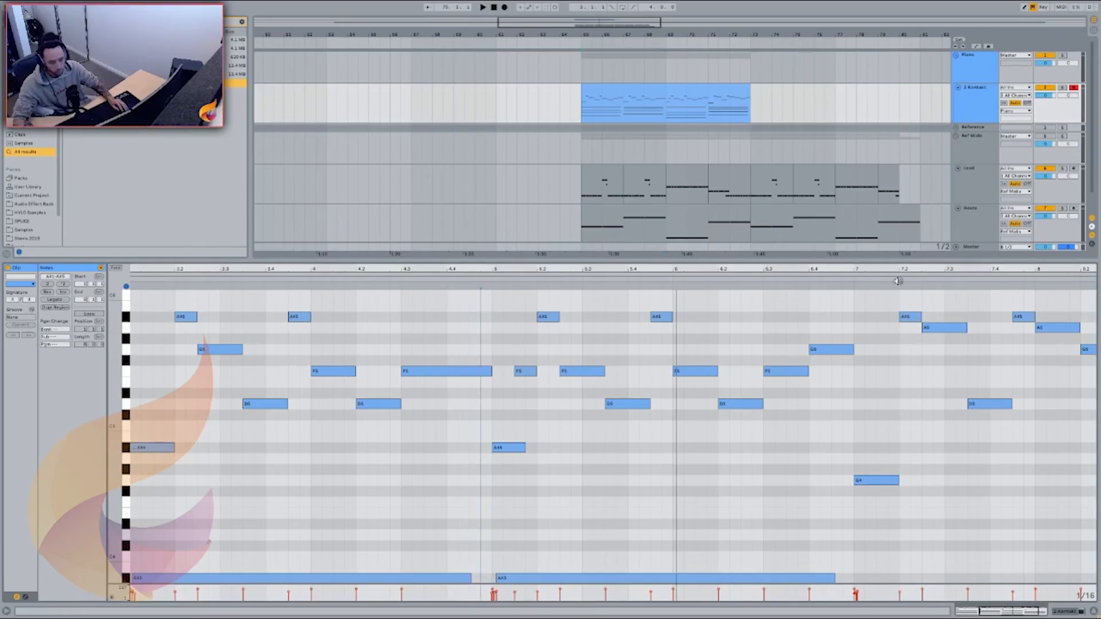
# Play back the melody variation from bar 7 and examine the melody notes against the piano chords across all eight bars
pyautogui.click(852, 281)
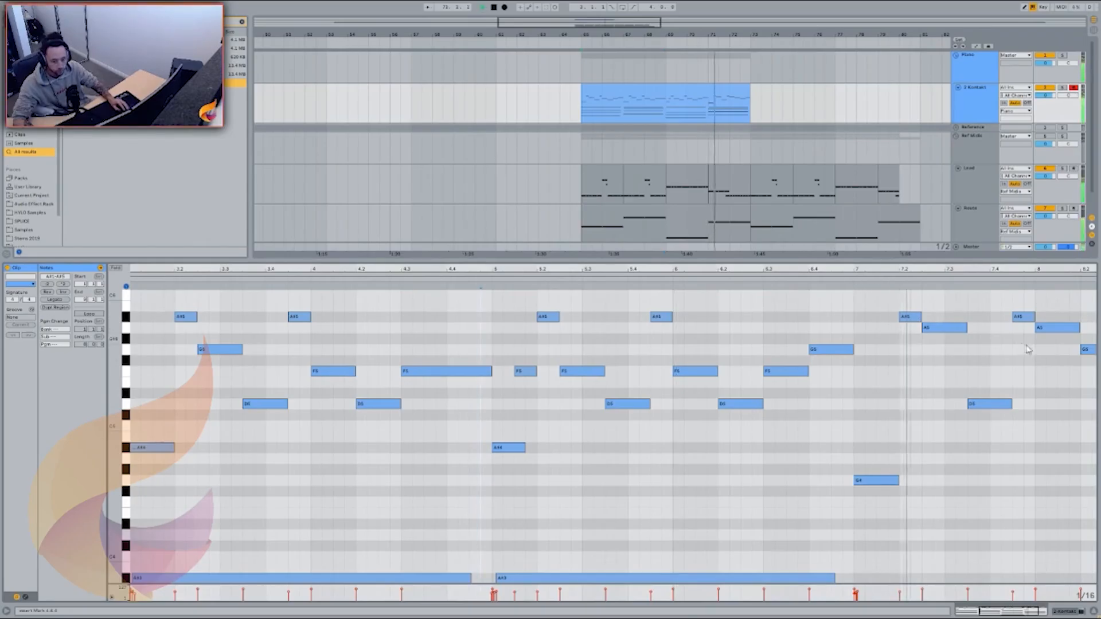
pyautogui.scroll(-3, 879, 334)
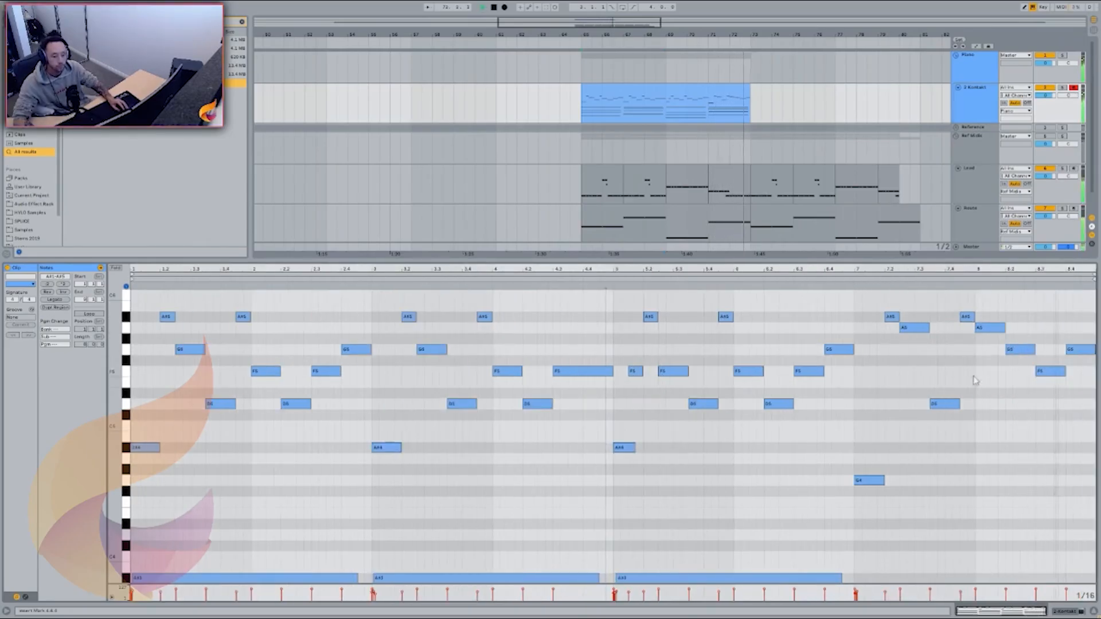
pyautogui.press('space')
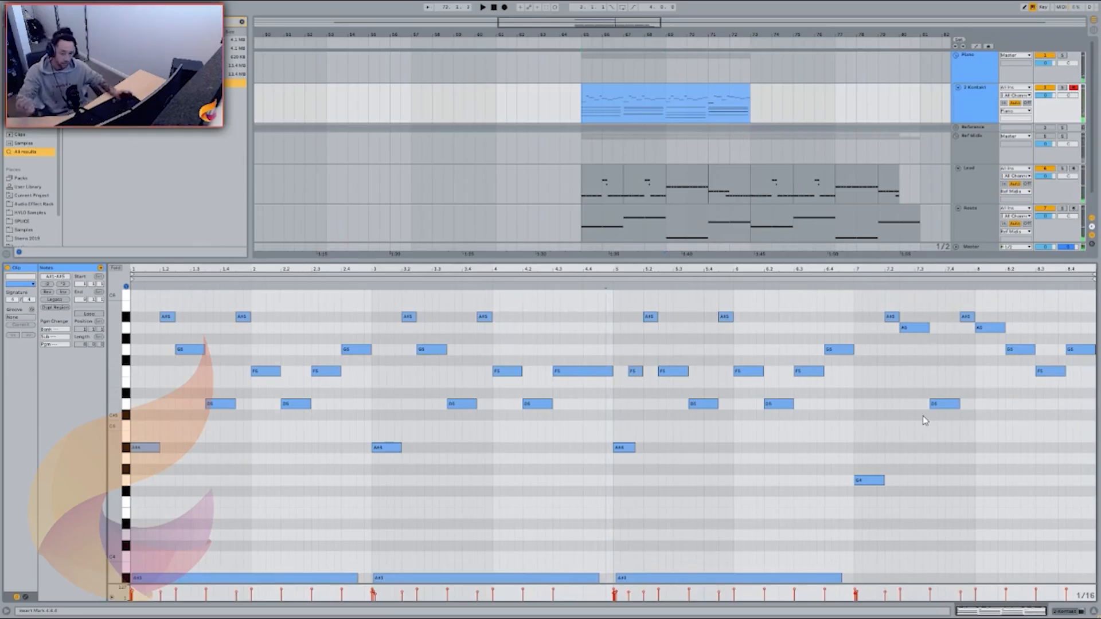
pyautogui.scroll(2, 147, 398)
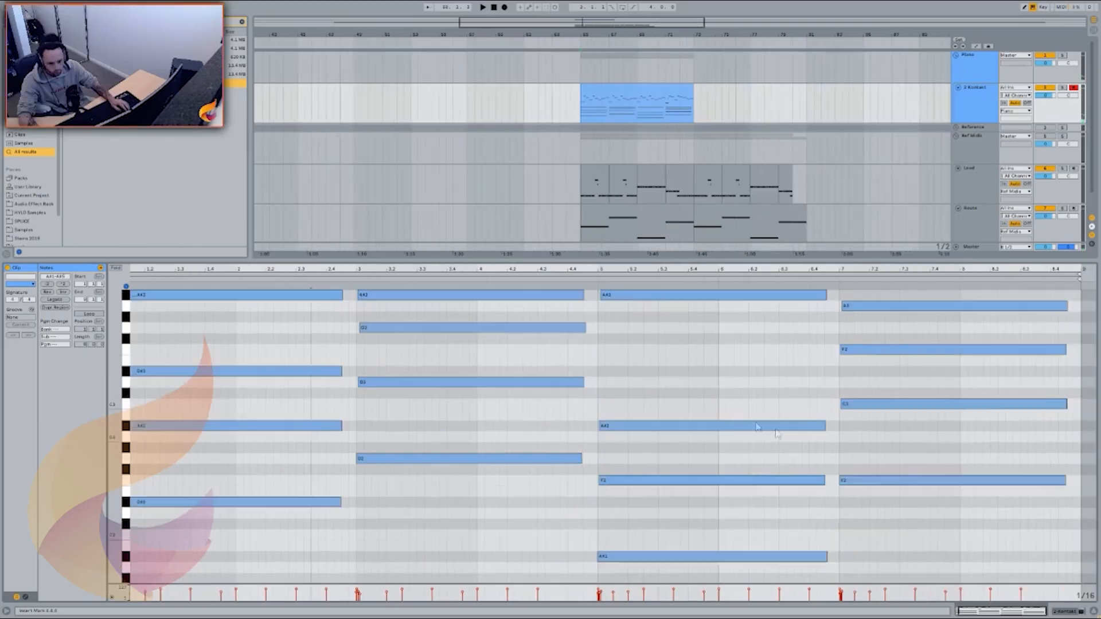
pyautogui.scroll(10, 664, 404)
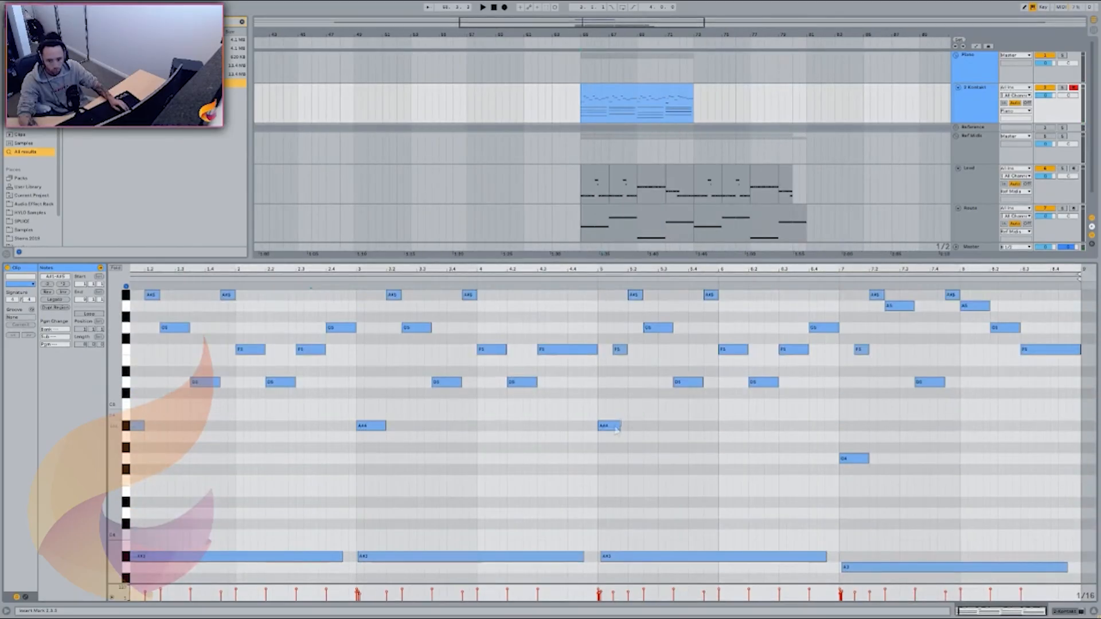
pyautogui.scroll(-5, 425, 461)
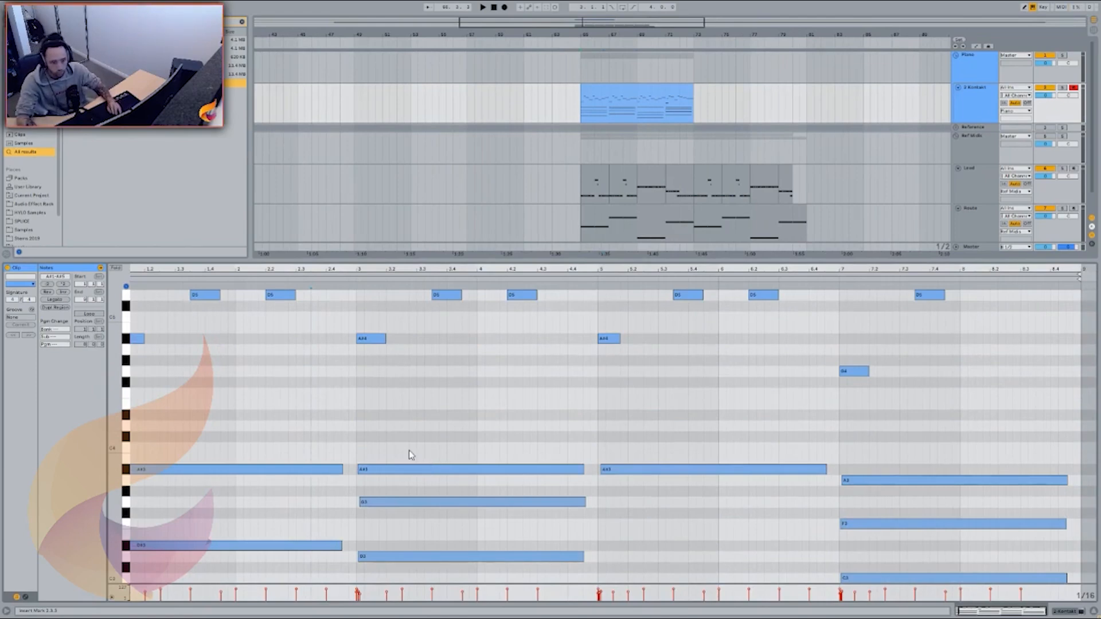
pyautogui.hscroll(-1, 409, 453)
pyautogui.scroll(4, 234, 384)
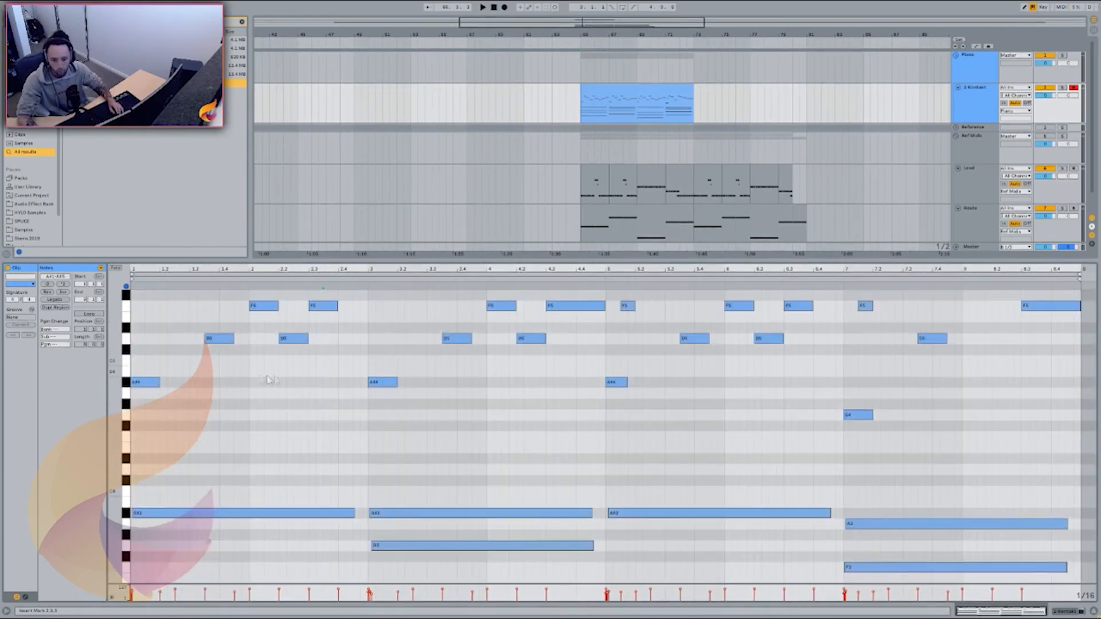
# Transpose all chord and melody notes in the piano clip down nine semitones to span C#1–C#5, and review the transposed notes
pyautogui.scroll(-8, 413, 374)
pyautogui.hotkey('ctrl', 'a')
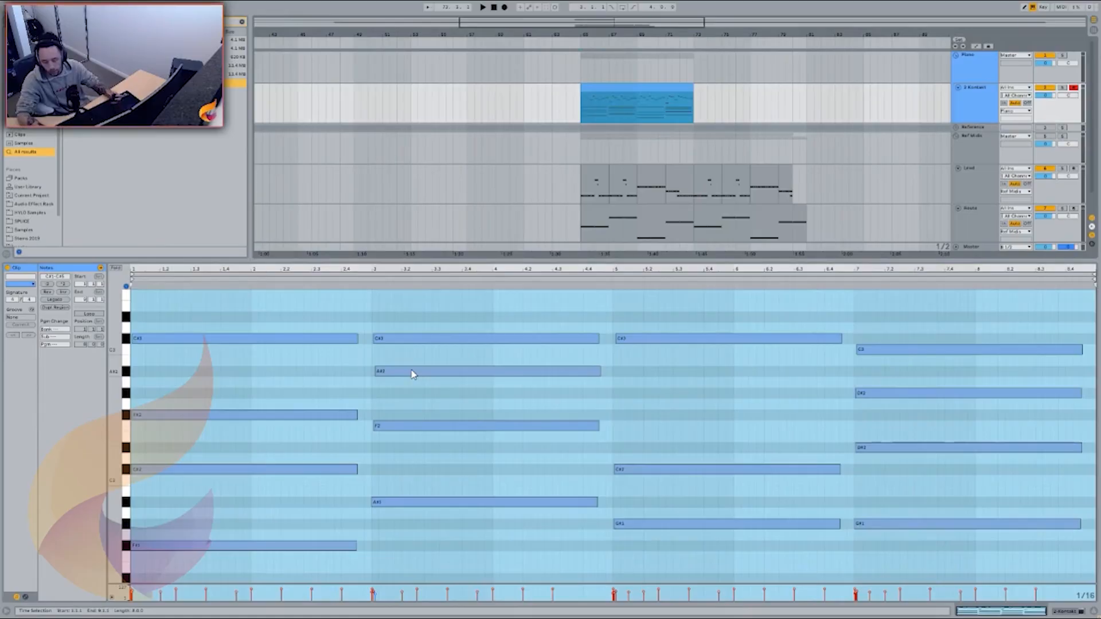
pyautogui.scroll(-5, 413, 374)
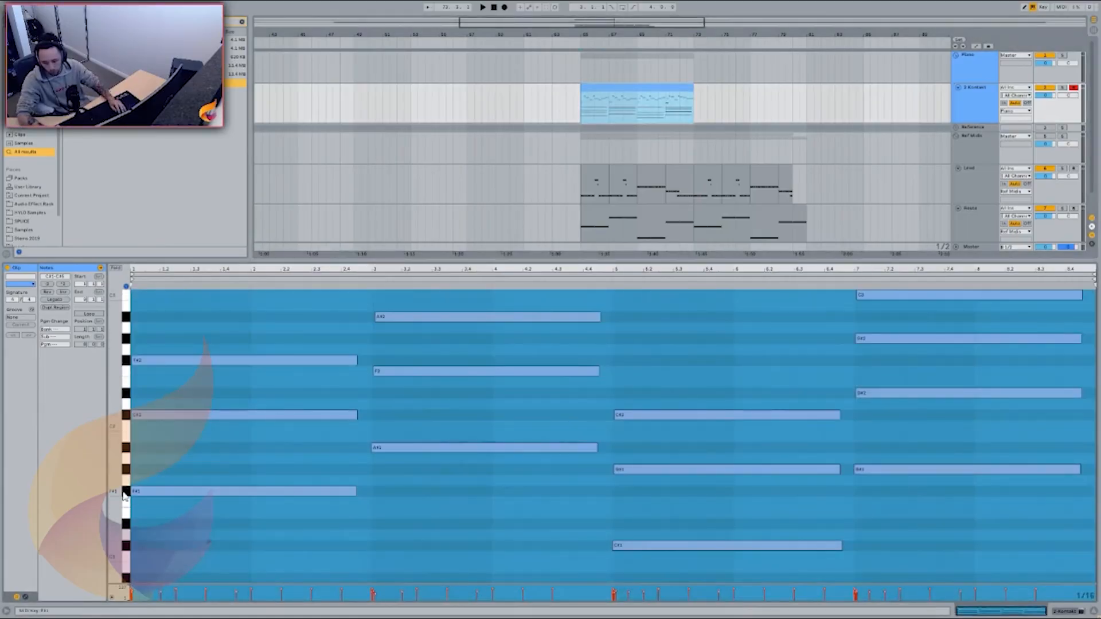
pyautogui.scroll(5, 688, 521)
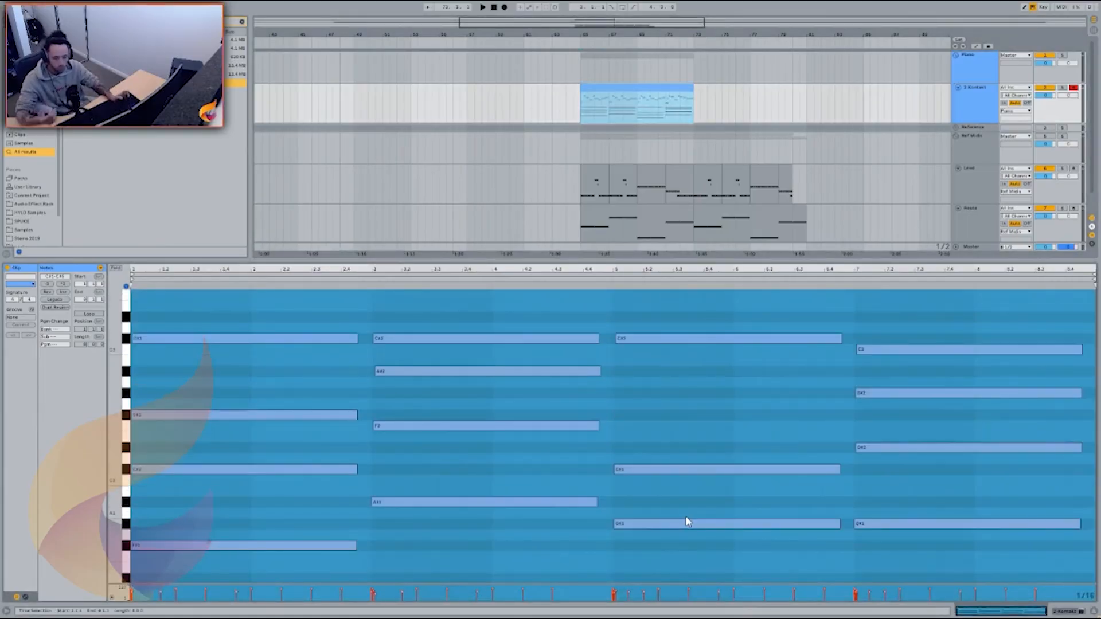
pyautogui.scroll(16, 687, 520)
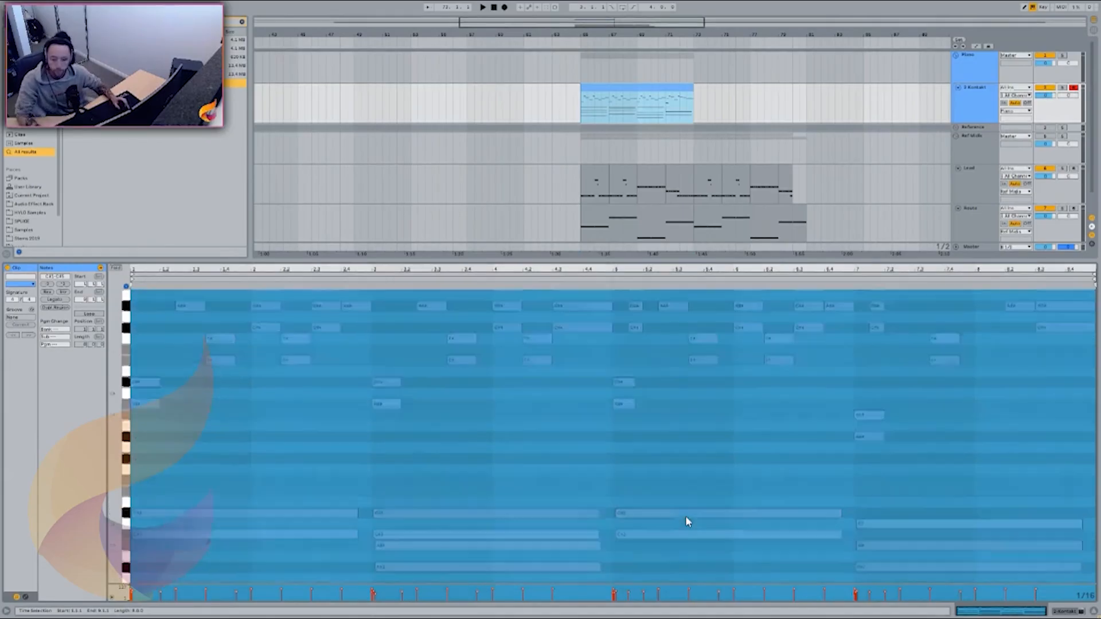
pyautogui.scroll(6, 686, 518)
pyautogui.click(190, 319)
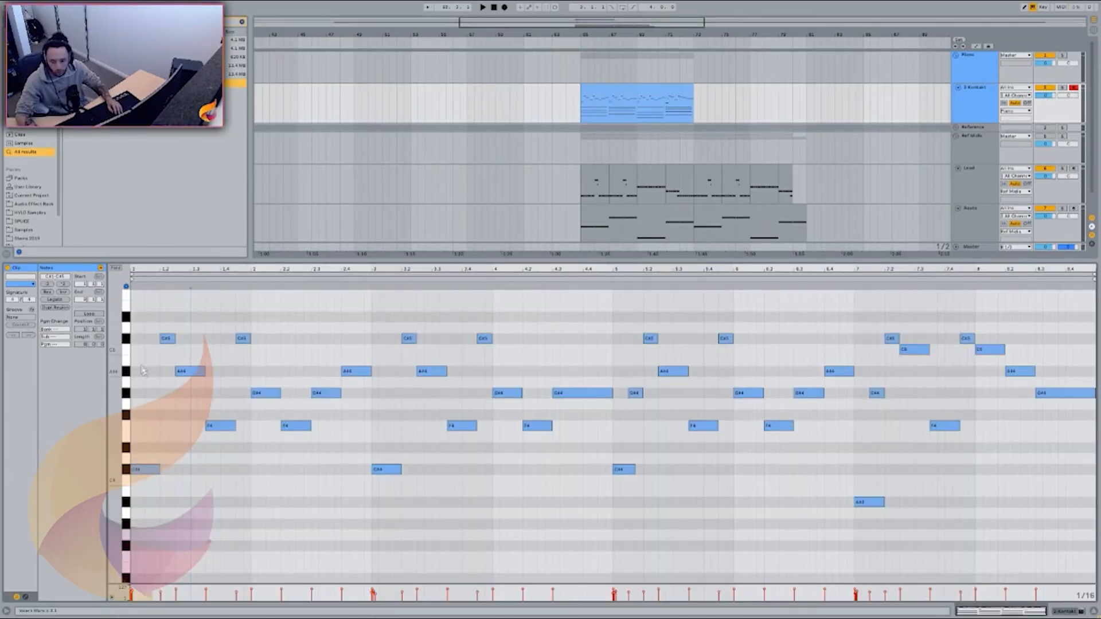
pyautogui.scroll(-1, 198, 347)
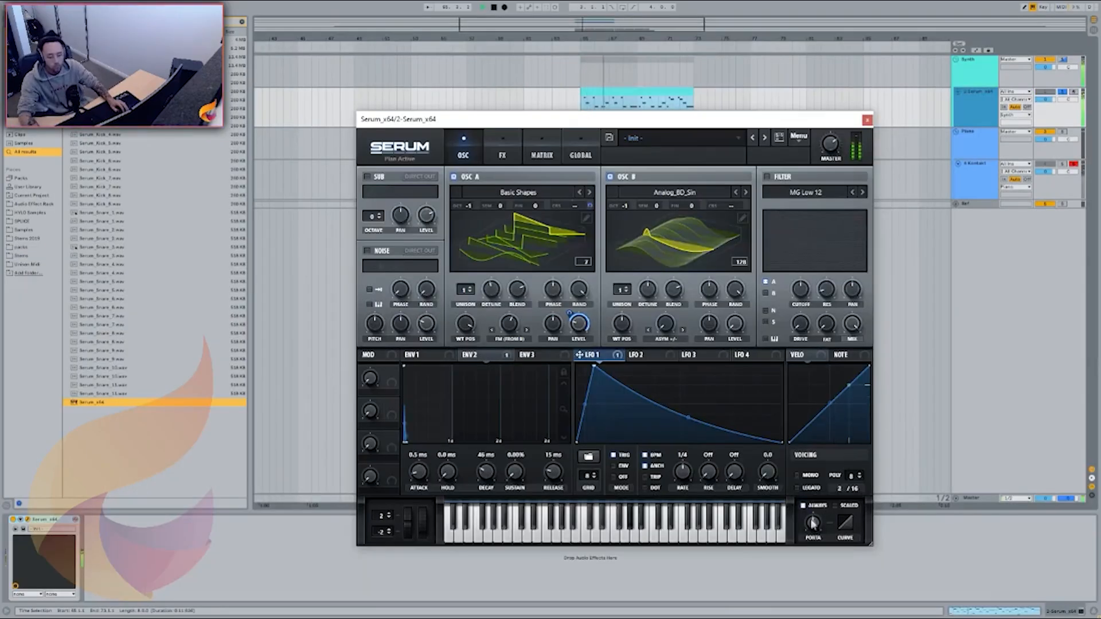
# Adjust oscillator B's Asym +/- warp in Serum and inspect oscillator A's Basic Shapes waveform in 2D before restoring its 3D view
pyautogui.moveTo(665, 326); pyautogui.dragTo(668, 308)
pyautogui.moveTo(659, 120); pyautogui.dragTo(749, 172)
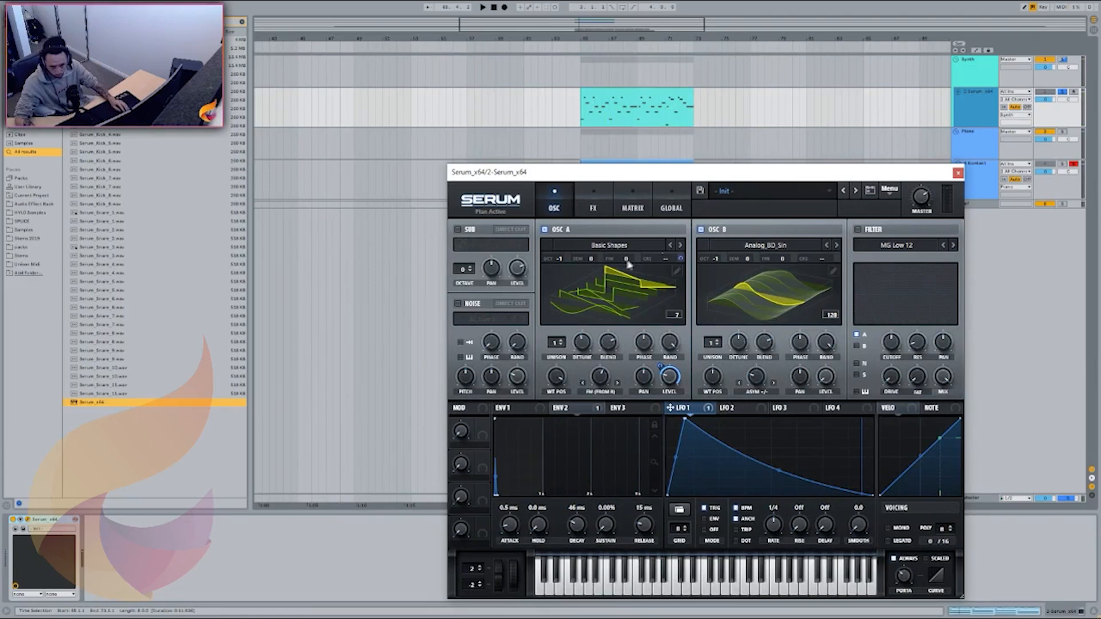
pyautogui.click(641, 288)
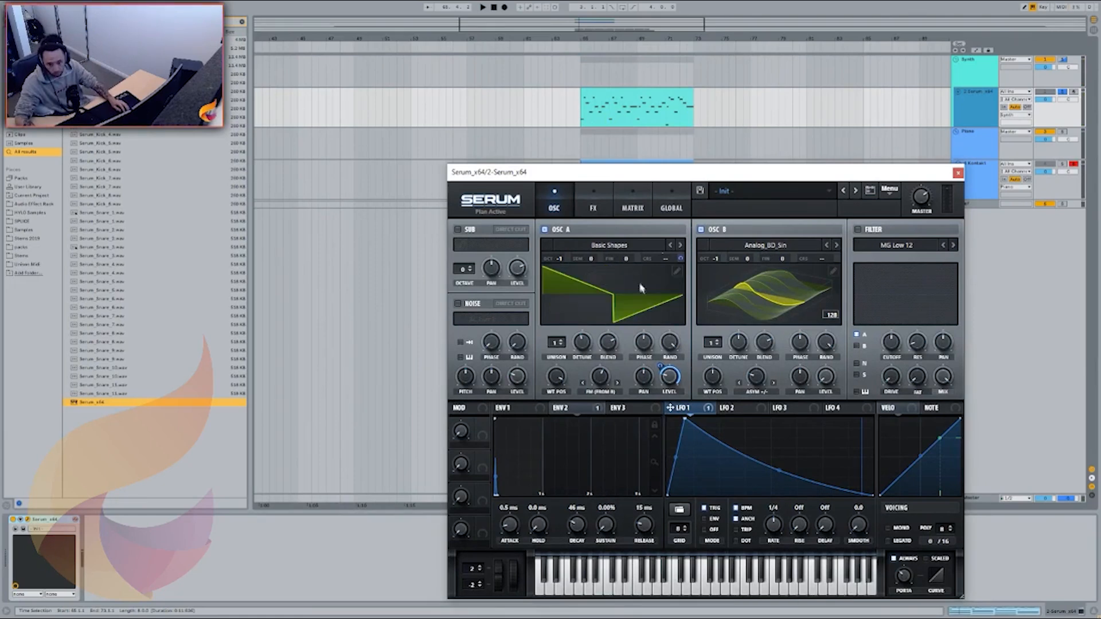
pyautogui.click(598, 293)
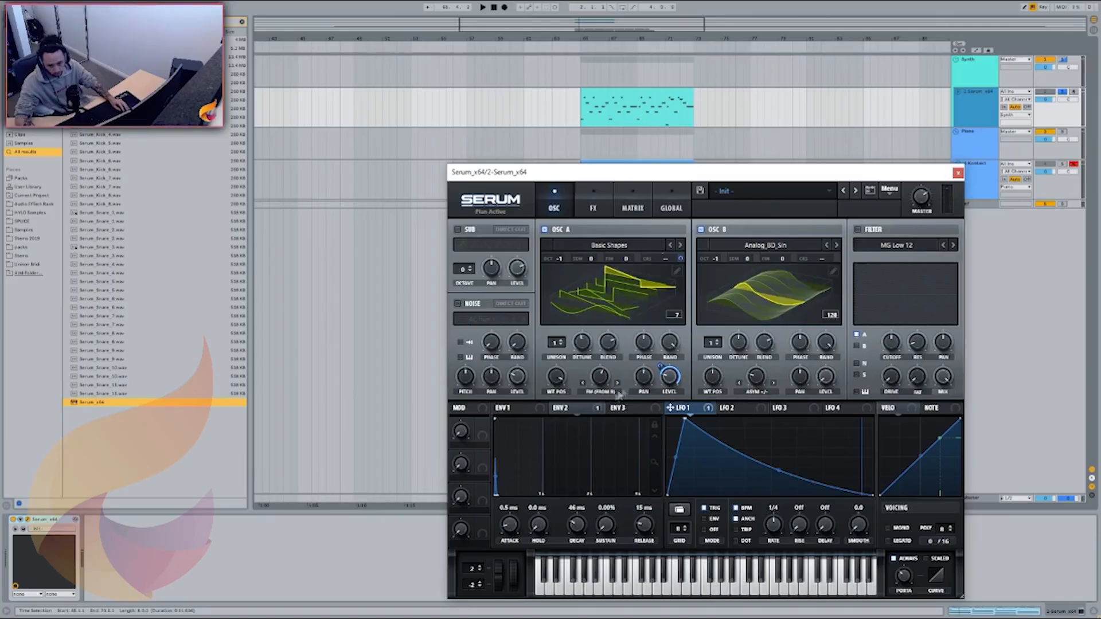
# Bypass Serum's Hyper/Dimension, Delay and Distortion effects and audition the dry oscillator sound
pyautogui.click(593, 207)
pyautogui.click(461, 232)
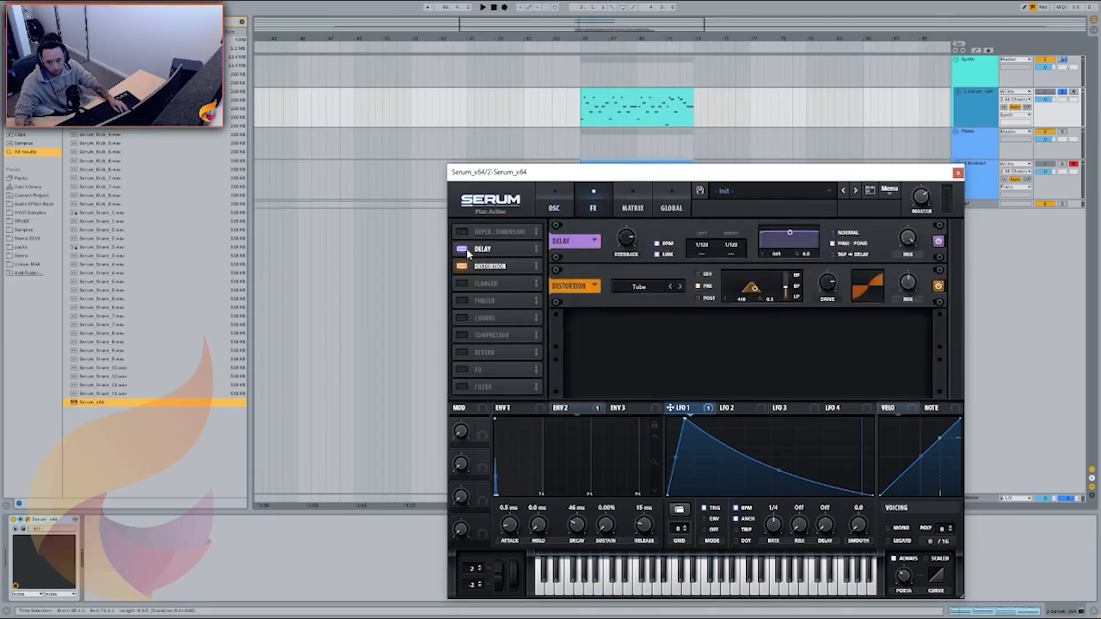
pyautogui.click(461, 248)
pyautogui.click(461, 266)
pyautogui.click(553, 207)
pyautogui.moveTo(745, 174); pyautogui.dragTo(733, 170)
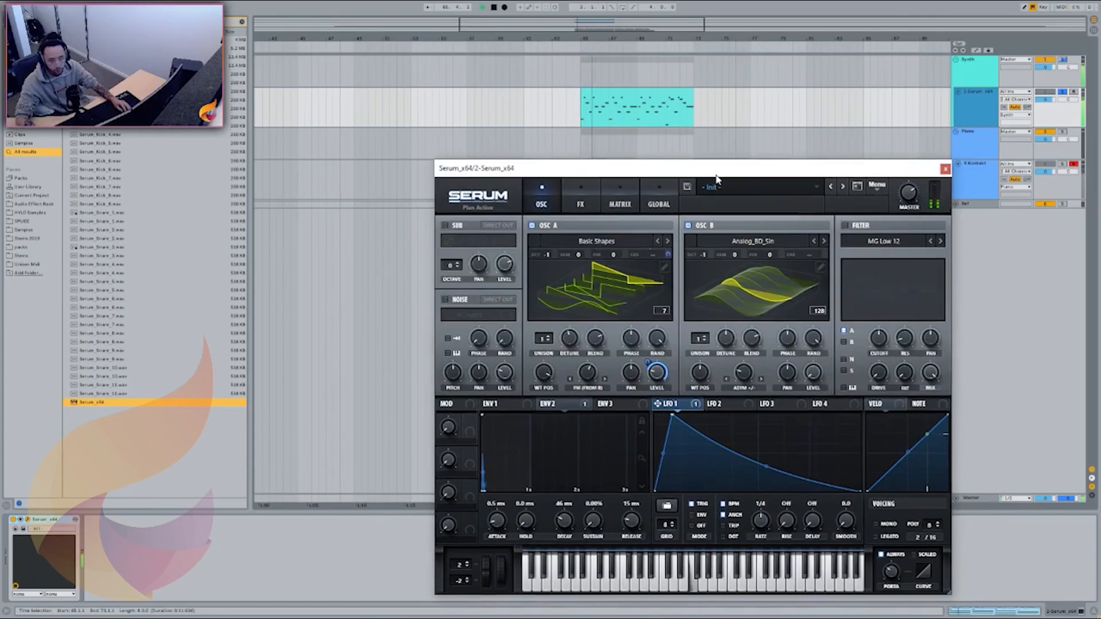
pyautogui.press('space')
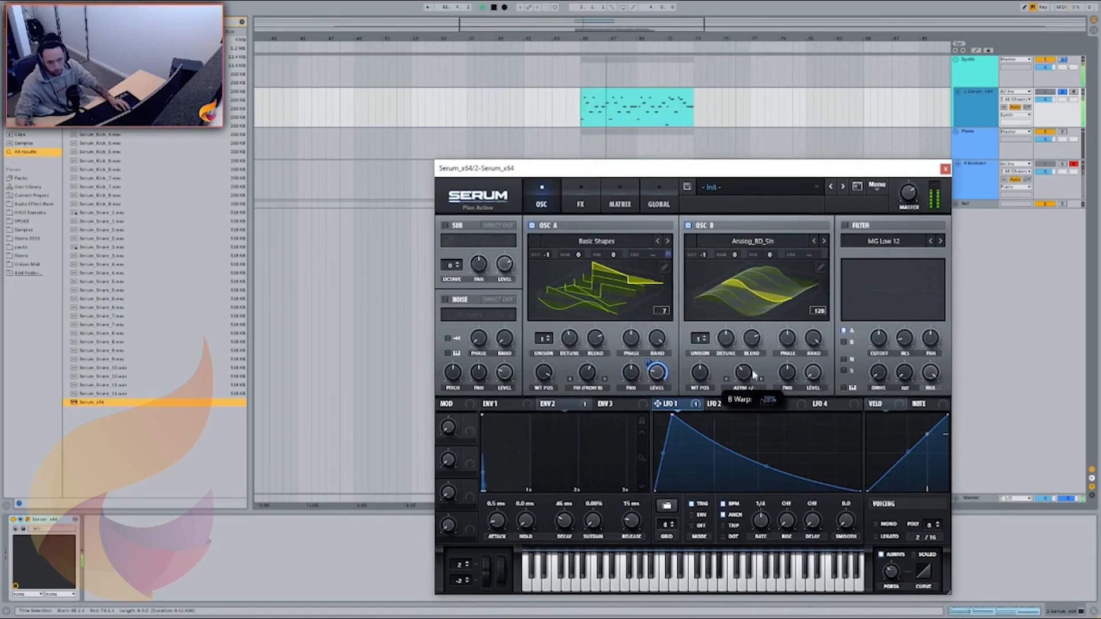
pyautogui.press('space')
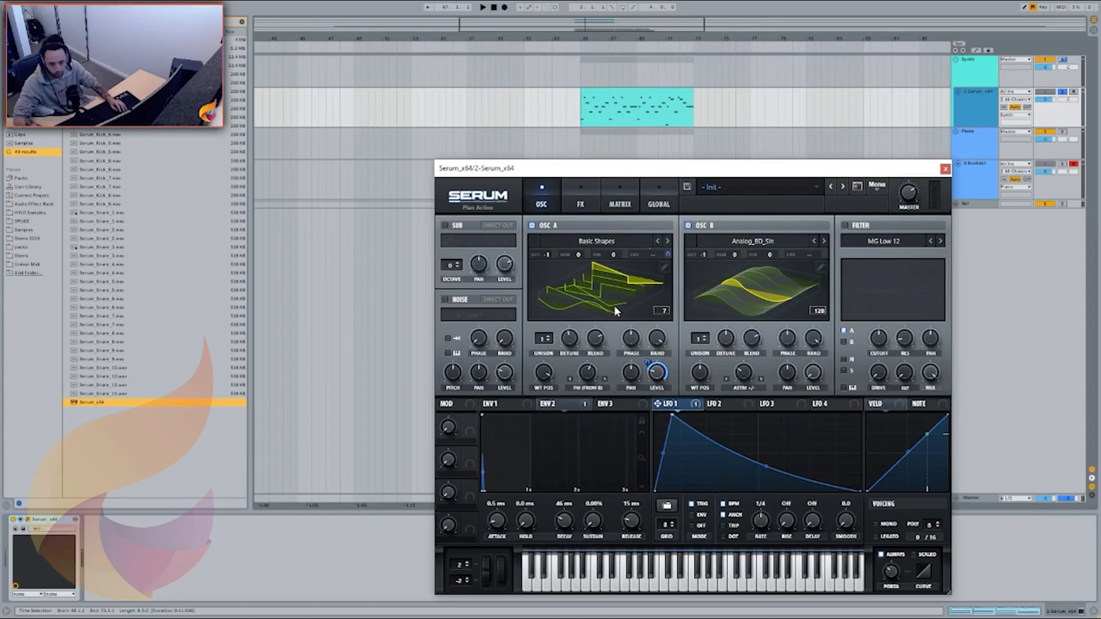
# Turn Serum's Hyper/Dimension, Delay and Distortion effects back on, audition the processed melody, and close the synth window
pyautogui.click(596, 188)
pyautogui.click(541, 198)
pyautogui.click(582, 199)
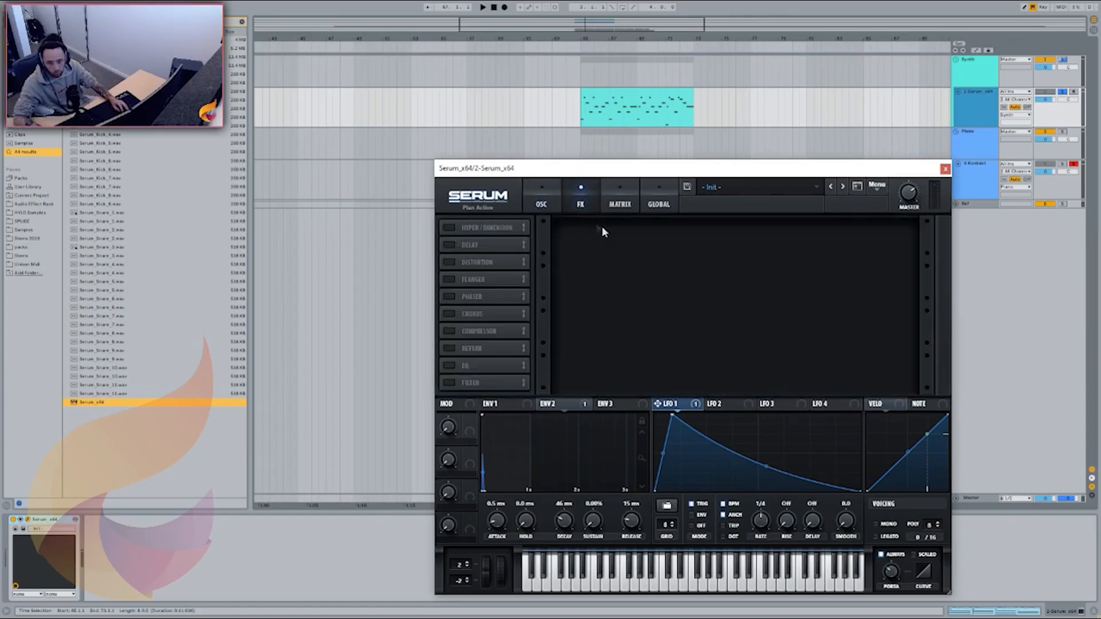
pyautogui.click(449, 228)
pyautogui.click(449, 244)
pyautogui.click(449, 262)
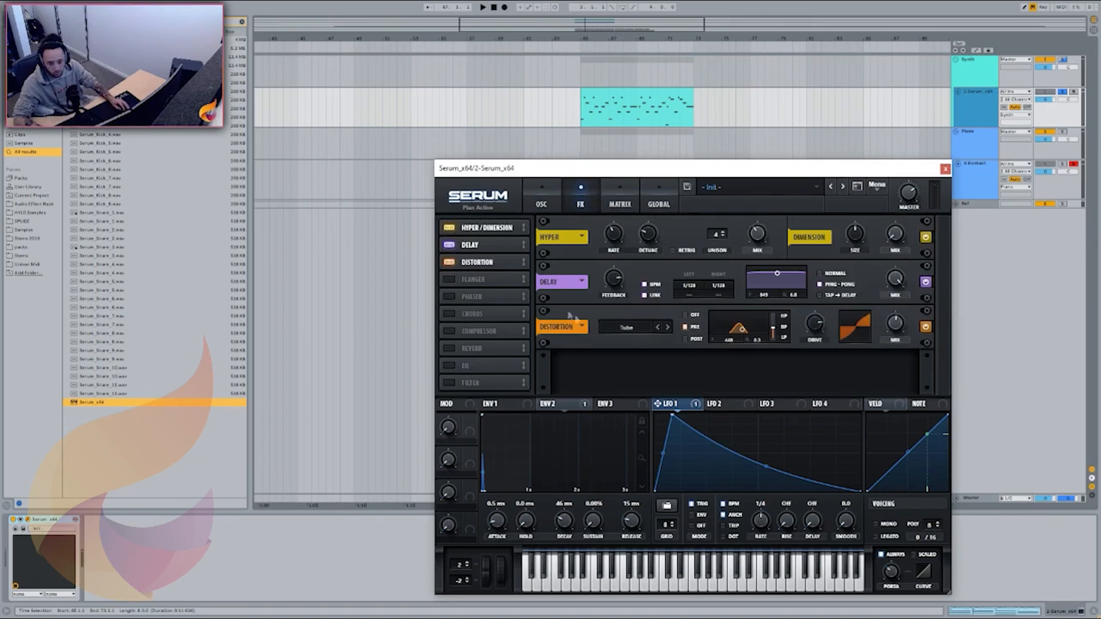
pyautogui.press('space')
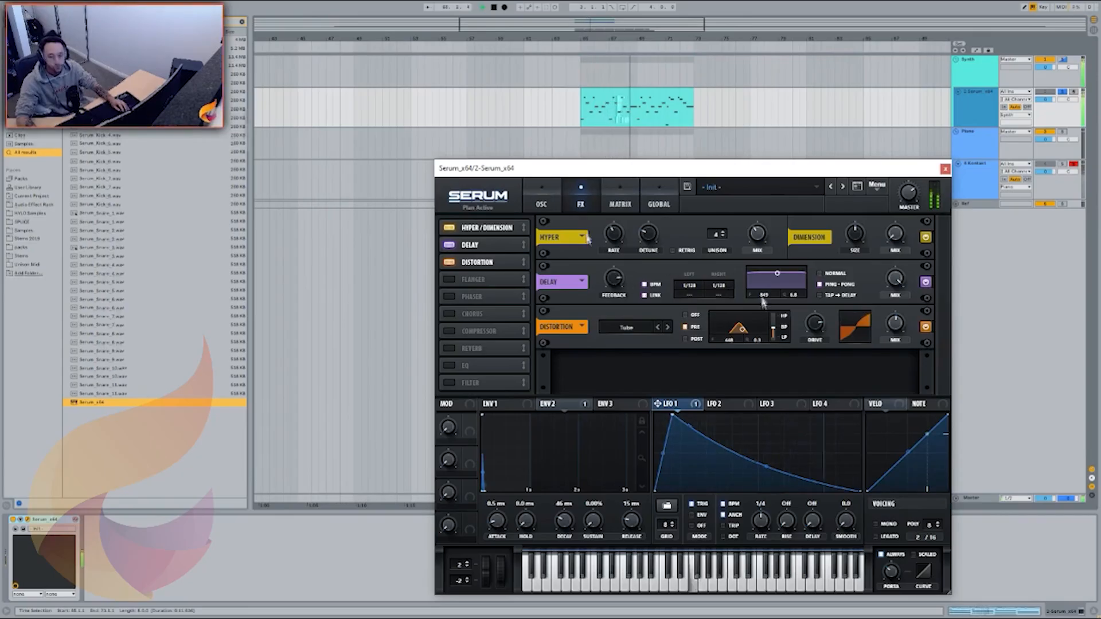
pyautogui.moveTo(614, 175); pyautogui.dragTo(594, 173)
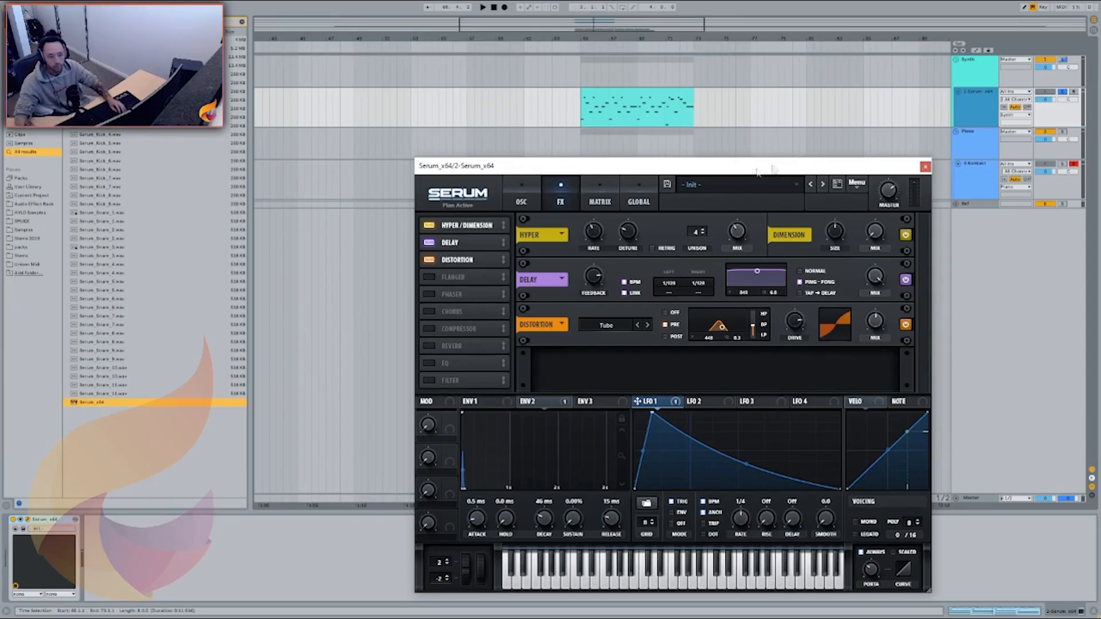
pyautogui.click(924, 167)
# Duplicate the Serum track with its melody clip and open the second layer's Serum instance
pyautogui.hotkey('ctrl', 'd')
pyautogui.click(983, 147)
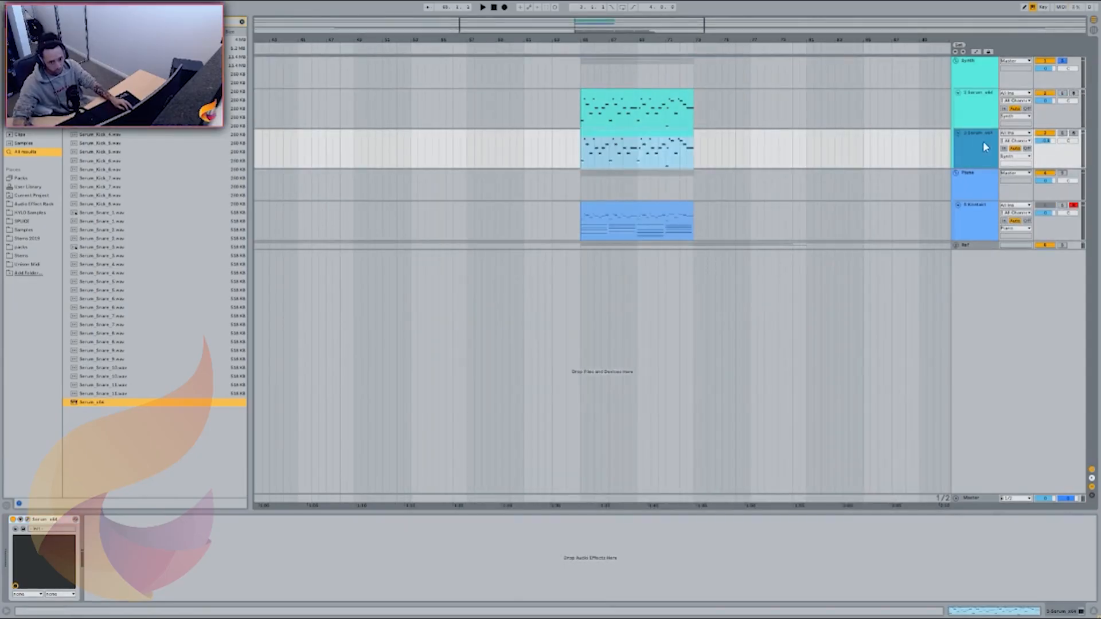
pyautogui.click(27, 518)
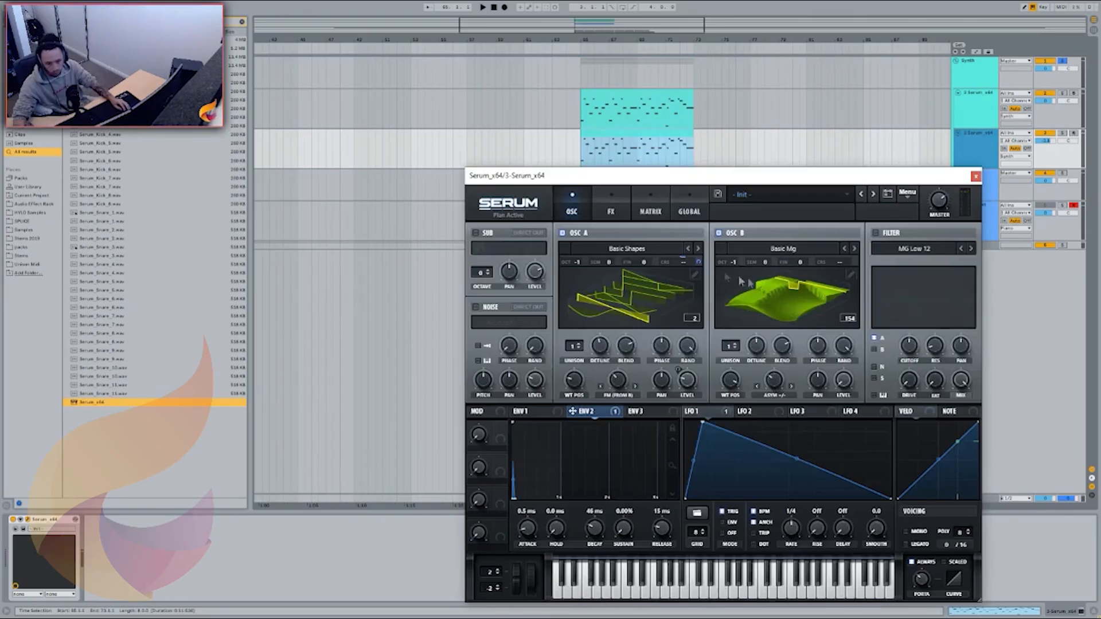
pyautogui.moveTo(630, 176); pyautogui.dragTo(542, 122)
# Examine the second Serum layer's oscillator A waveform in 2D and its Hyper/Dimension, Chorus and multiband Compressor effects
pyautogui.click(498, 242)
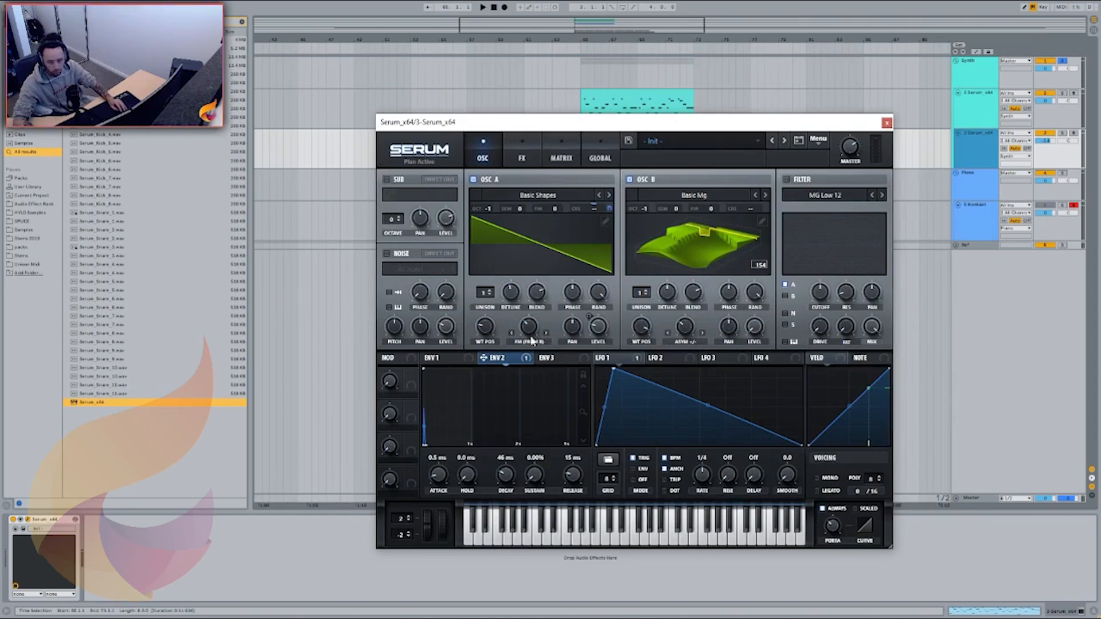
pyautogui.click(522, 154)
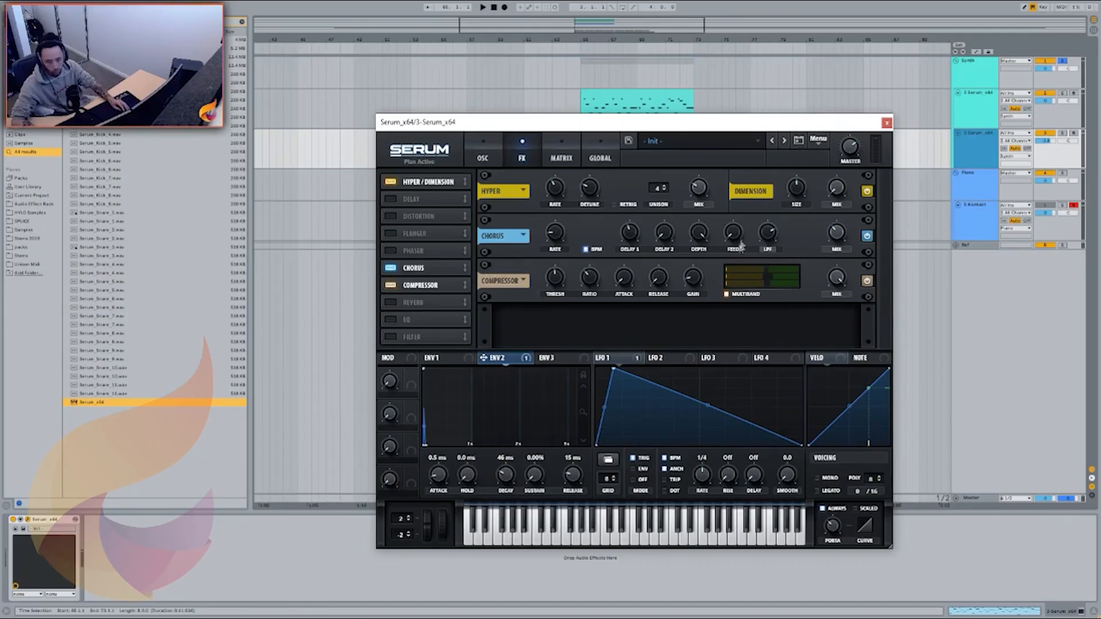
pyautogui.moveTo(724, 123); pyautogui.dragTo(723, 196)
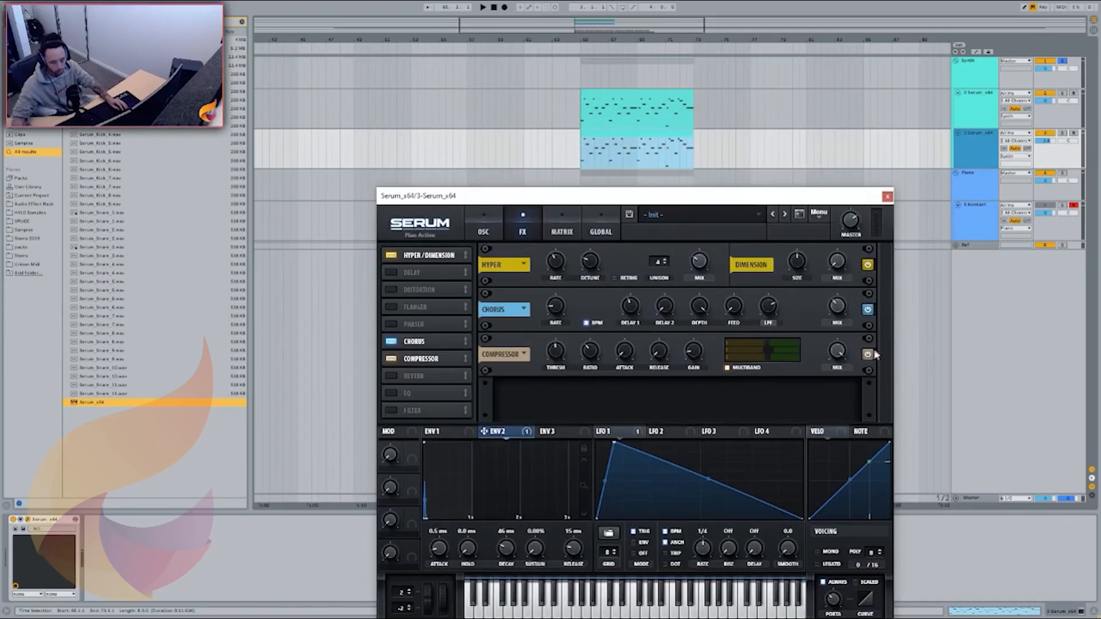
pyautogui.moveTo(573, 195); pyautogui.dragTo(630, 83)
# Play both Serum layers together from bar 65, stop playback, and close the second layer's synth window
pyautogui.click(588, 80)
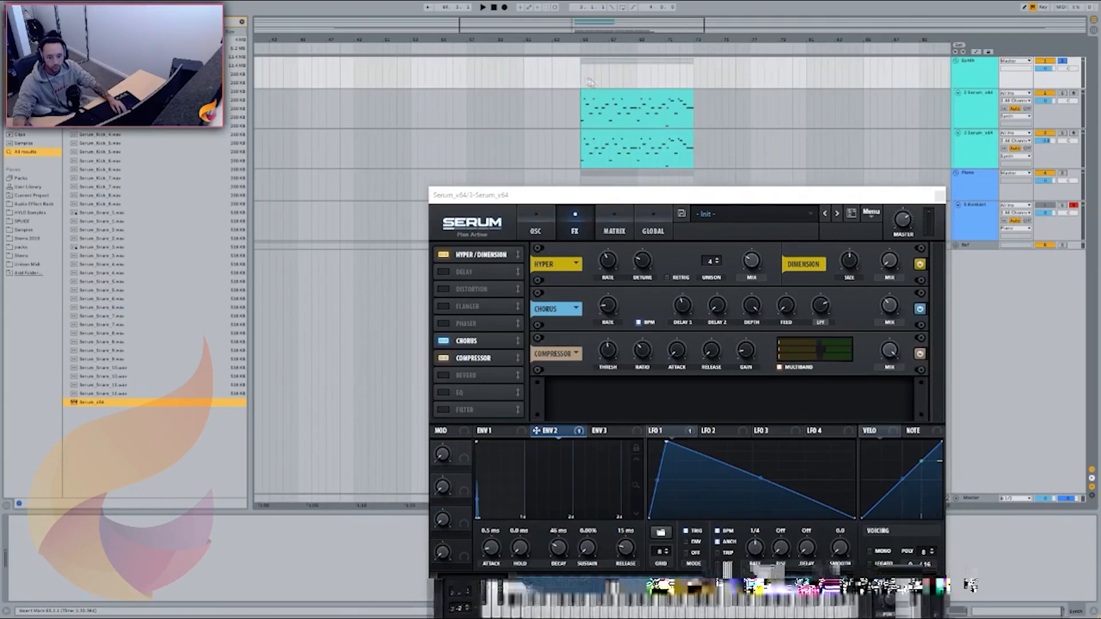
pyautogui.press('space')
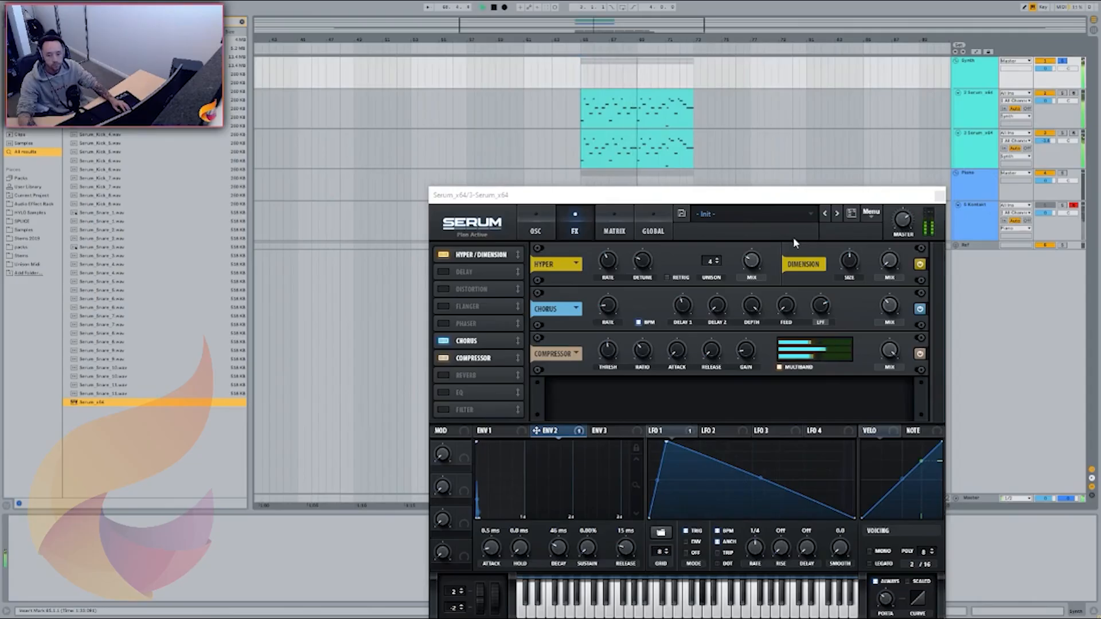
pyautogui.press('space')
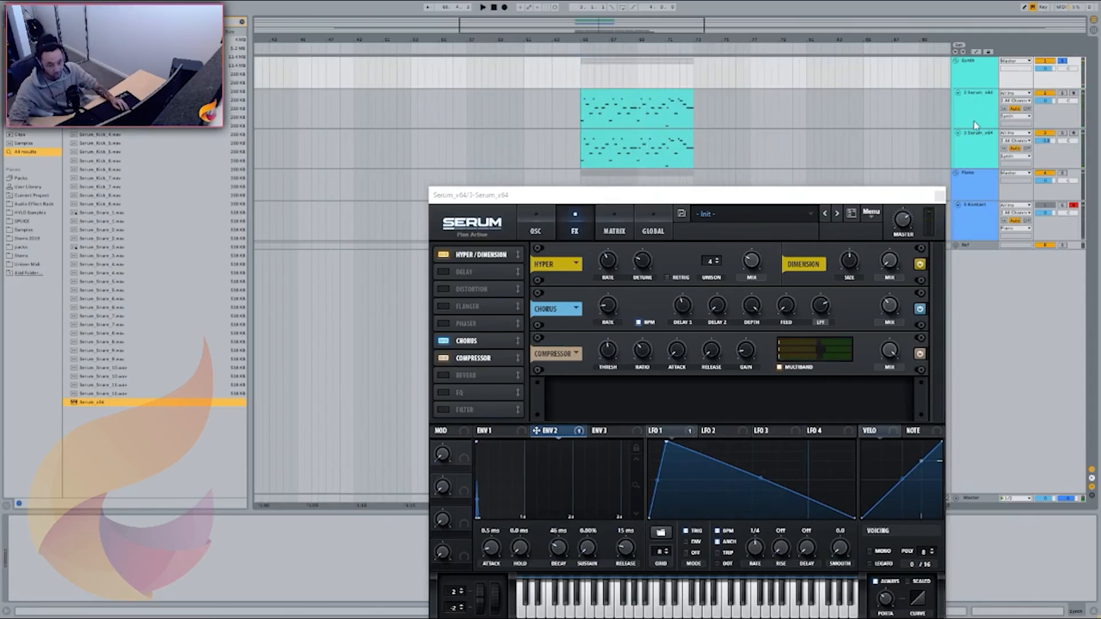
pyautogui.click(624, 90)
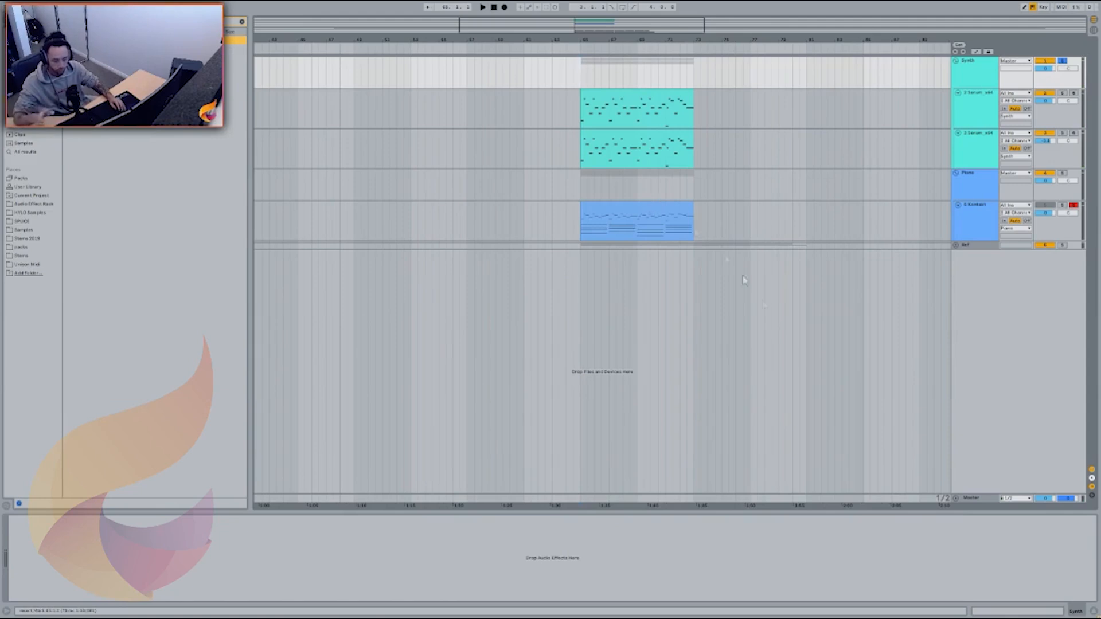
# Solo the first Serum layer and audition it from bar 65, comparing stereo with mono using the master track's Utility
pyautogui.click(971, 498)
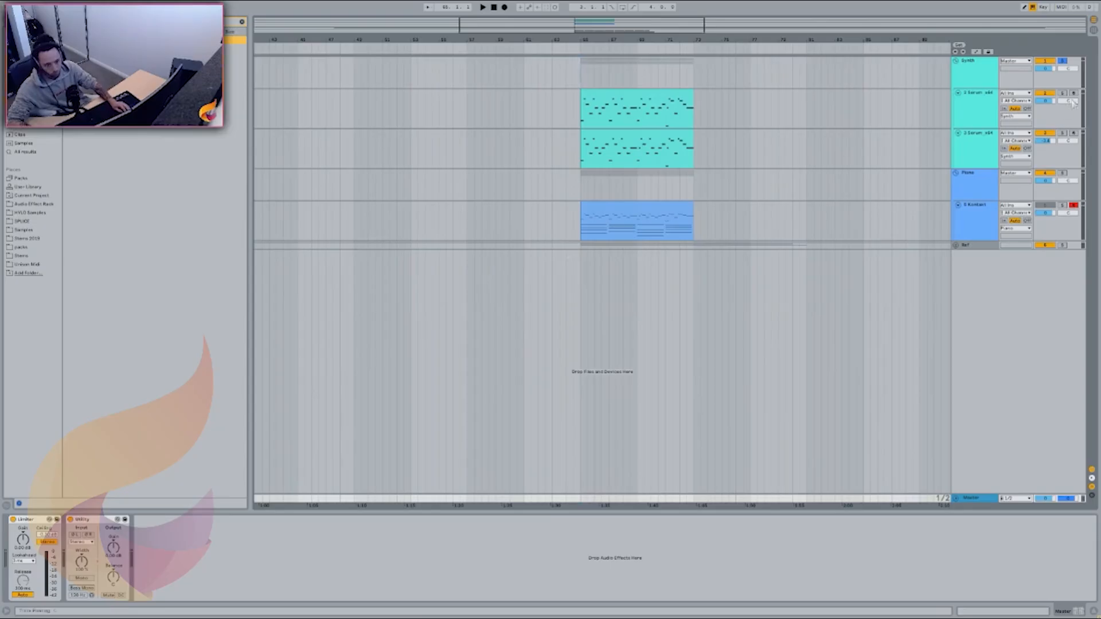
pyautogui.click(605, 116)
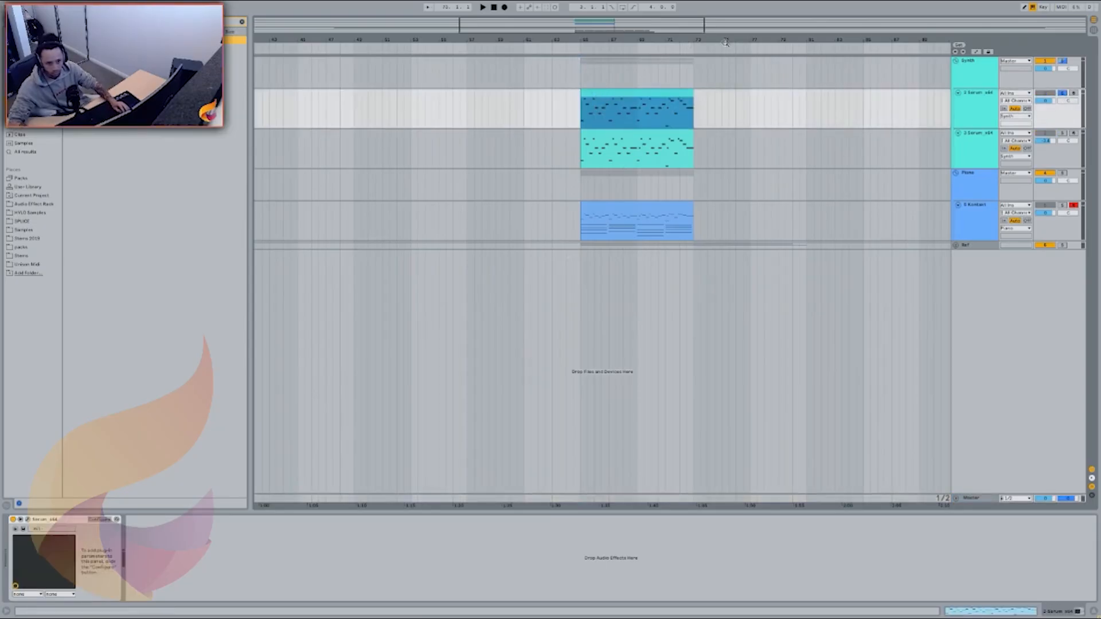
pyautogui.press('space')
pyautogui.click(978, 499)
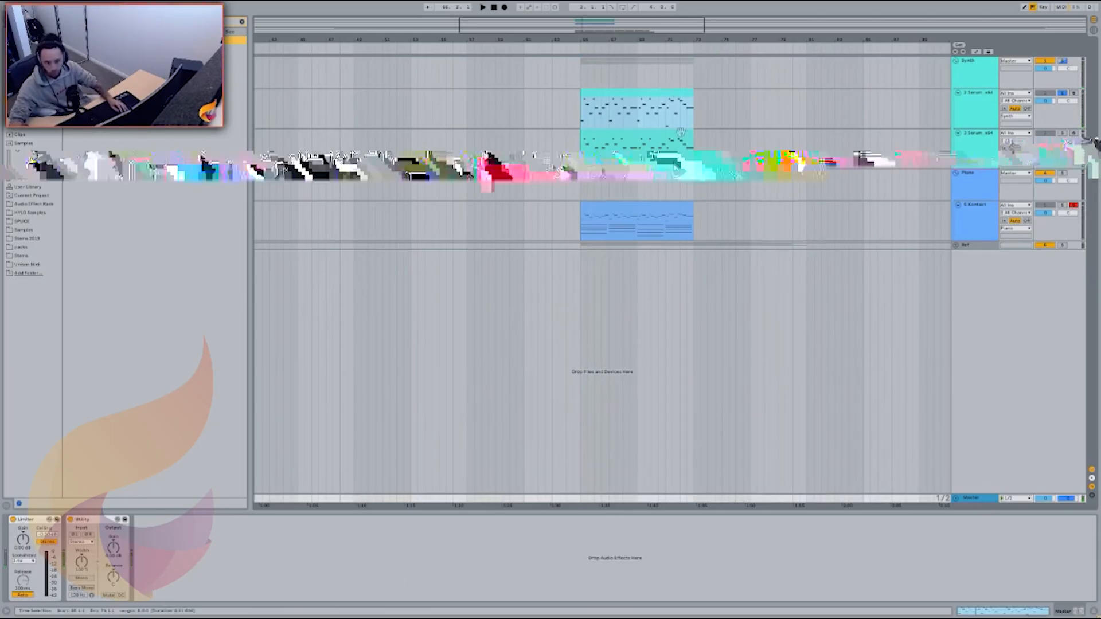
pyautogui.click(597, 93)
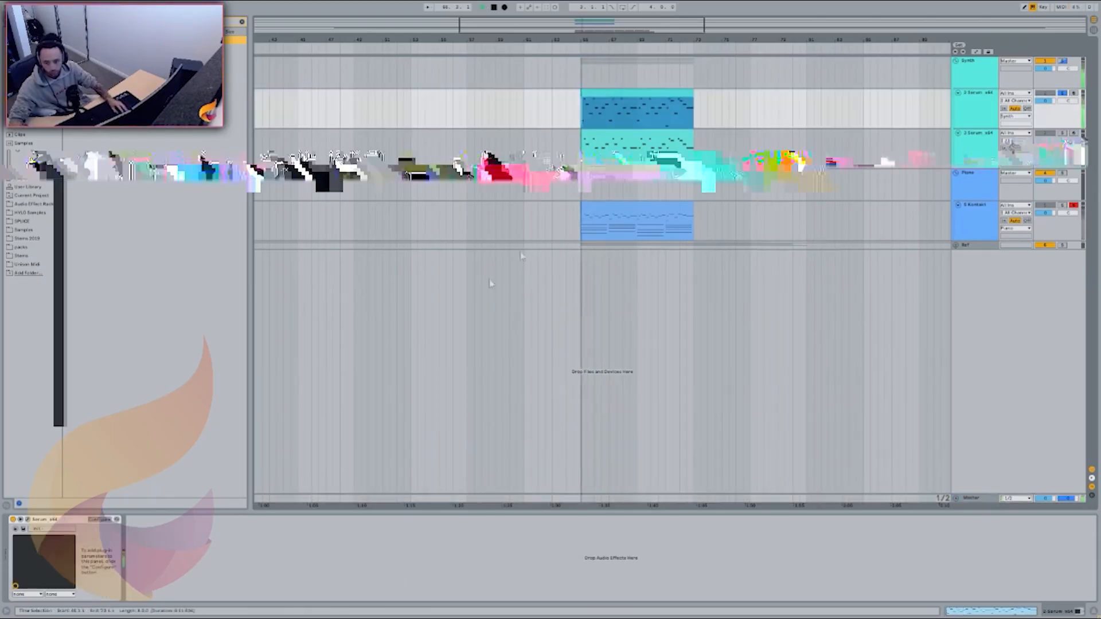
pyautogui.click(979, 498)
pyautogui.click(79, 579)
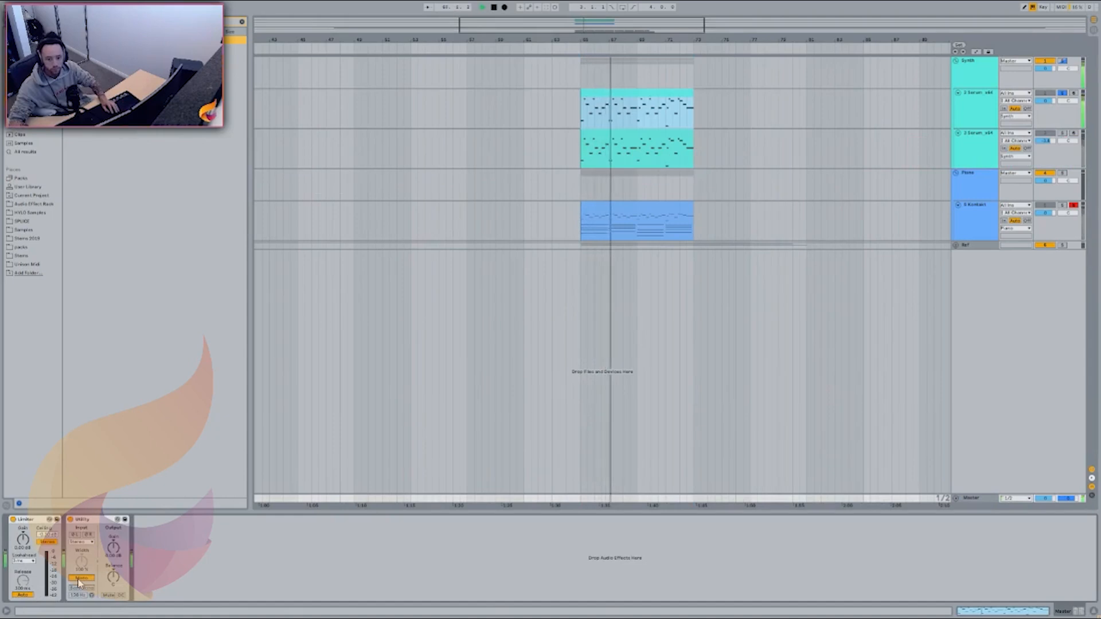
pyautogui.press('space')
pyautogui.click(79, 578)
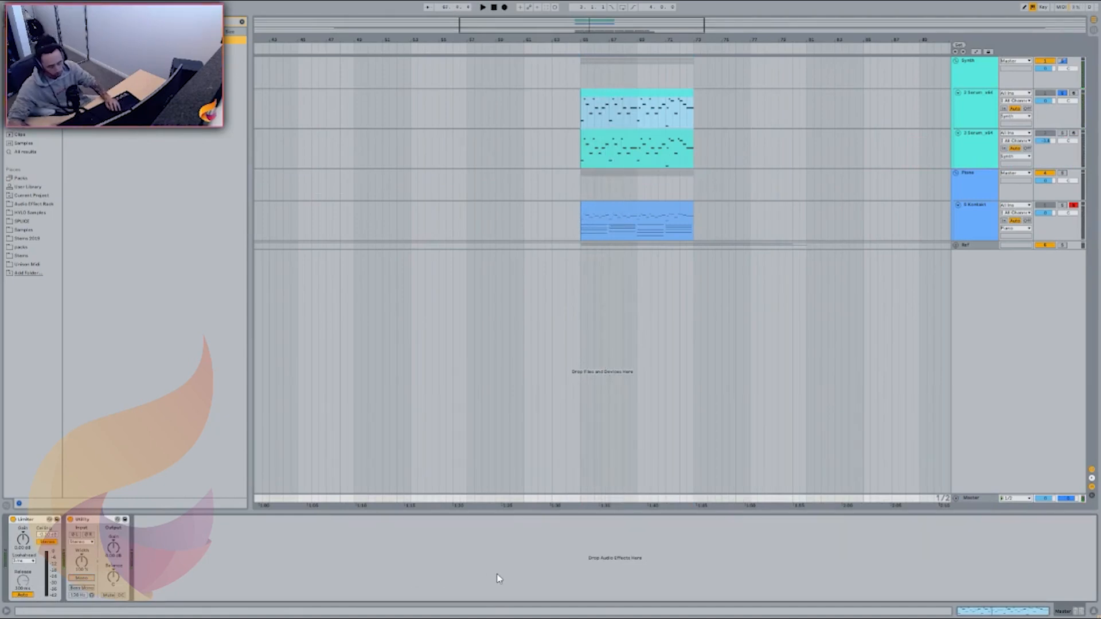
# Solo the second Serum layer and compare its playback in stereo and mono with the master Utility
pyautogui.click(974, 150)
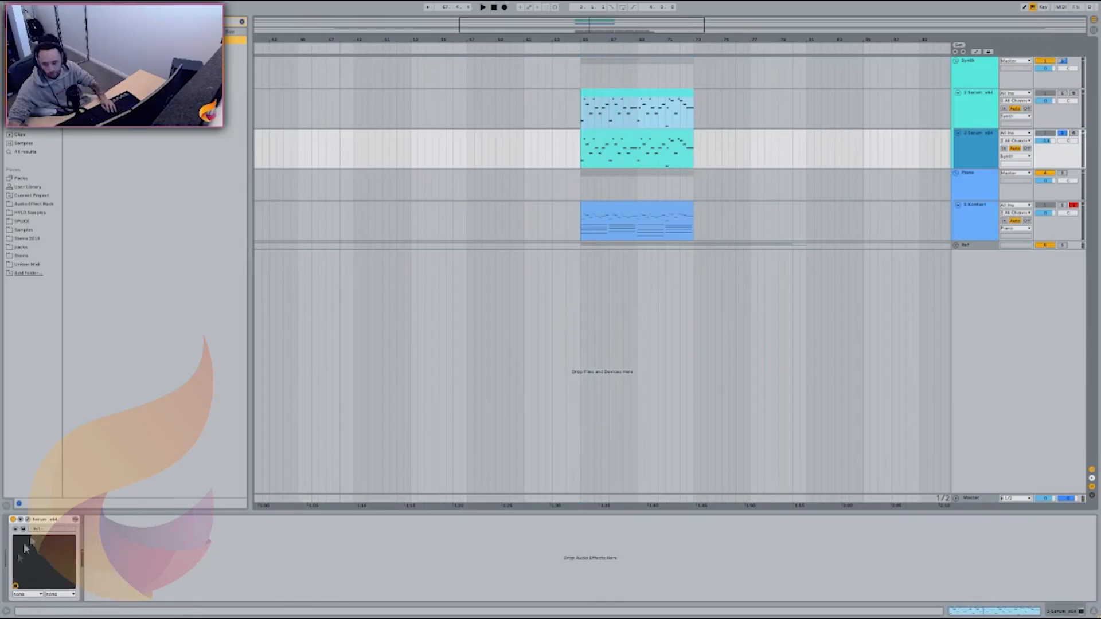
pyautogui.click(978, 498)
pyautogui.press('space')
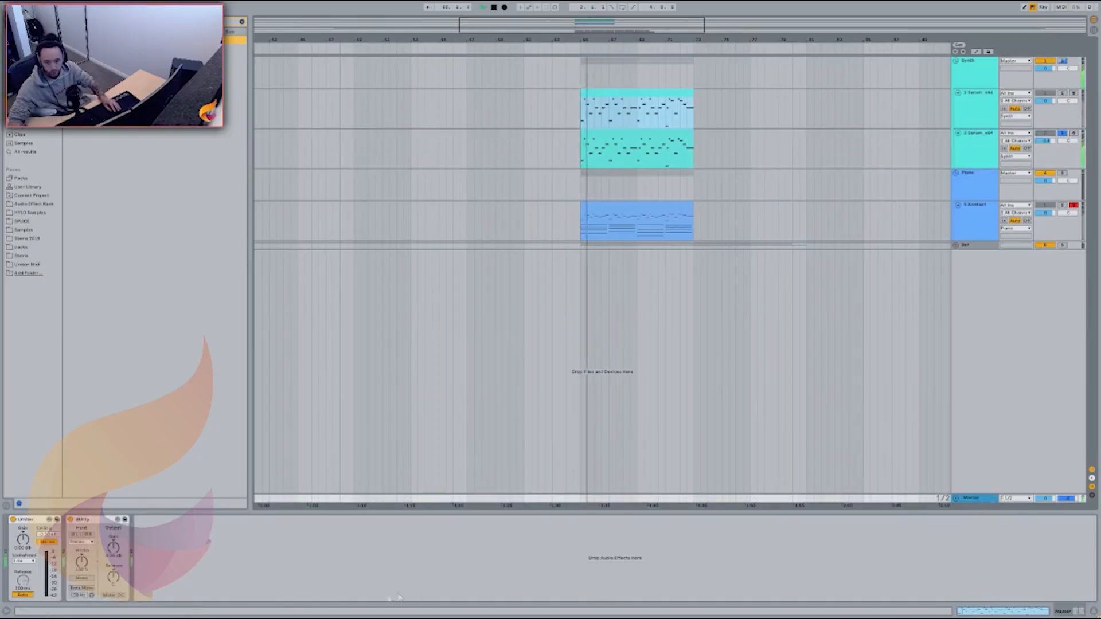
pyautogui.click(81, 578)
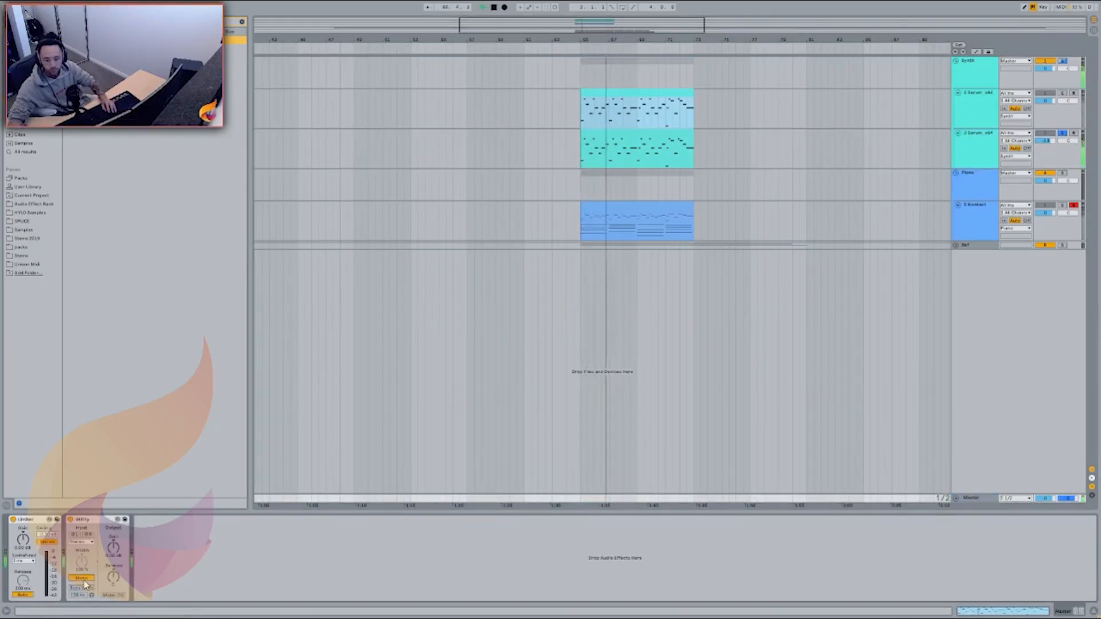
pyautogui.click(84, 580)
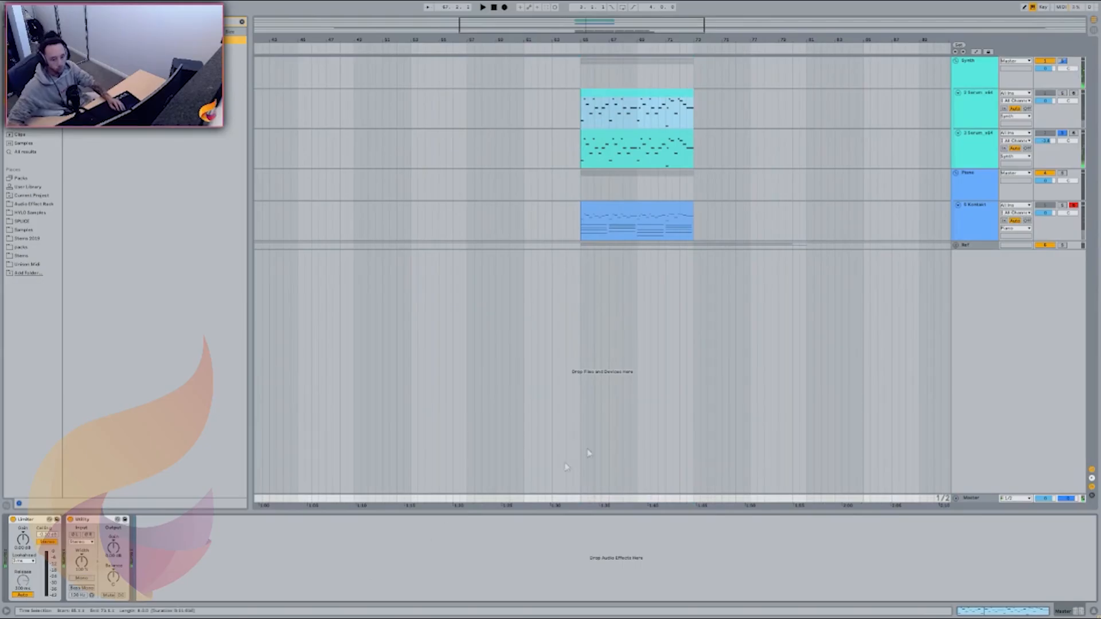
# Solo the whole Synth group and compare both layers together in stereo and mono with the master Utility
pyautogui.click(974, 74)
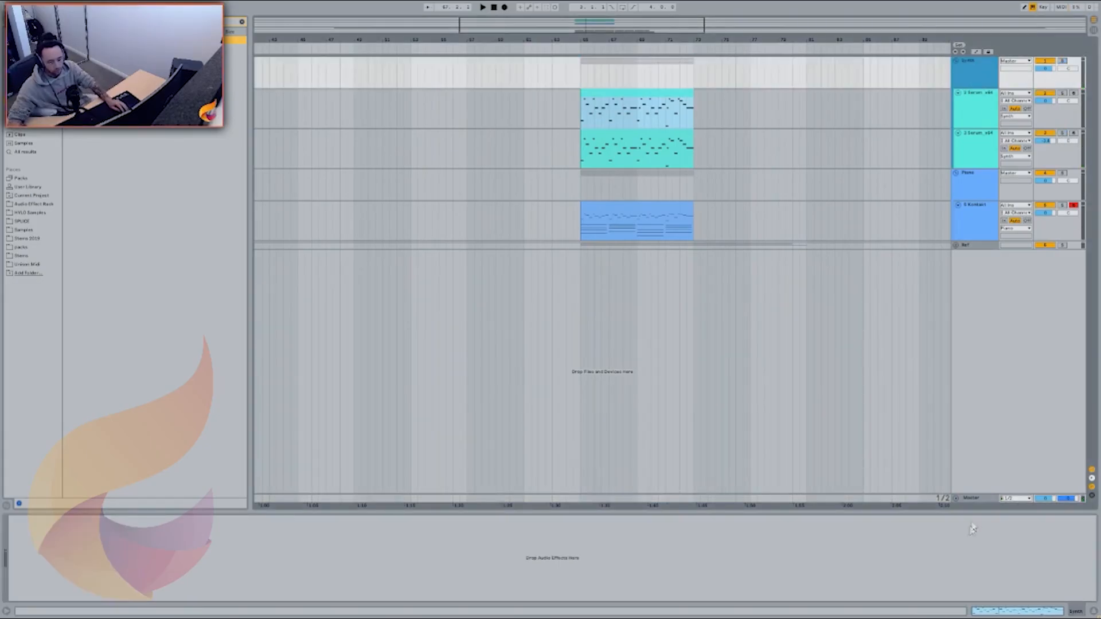
pyautogui.click(986, 502)
pyautogui.press('space')
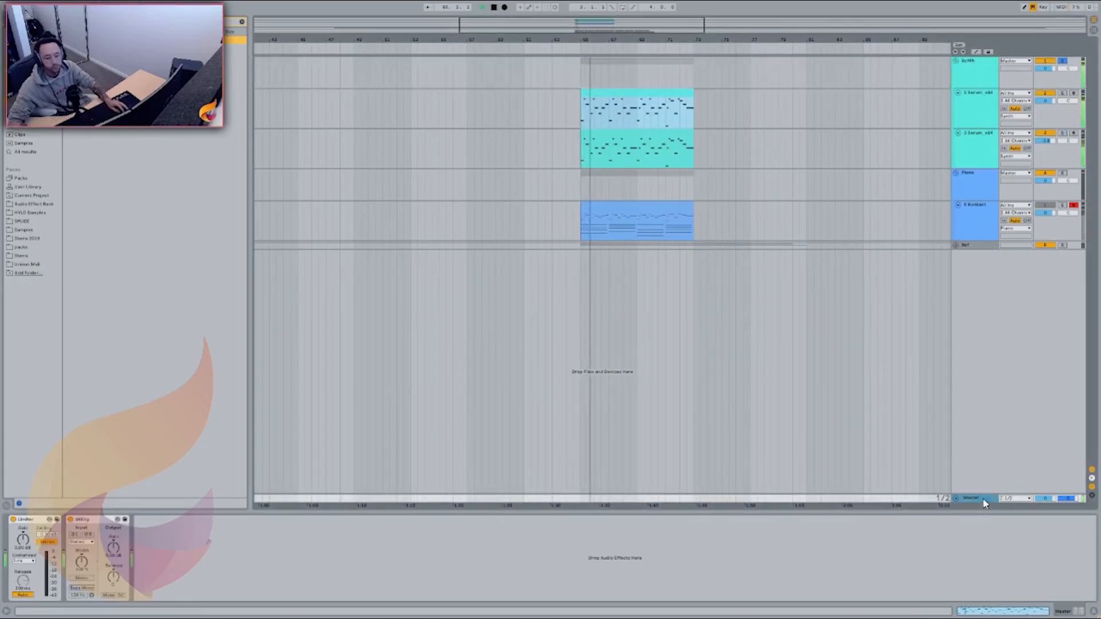
pyautogui.click(85, 579)
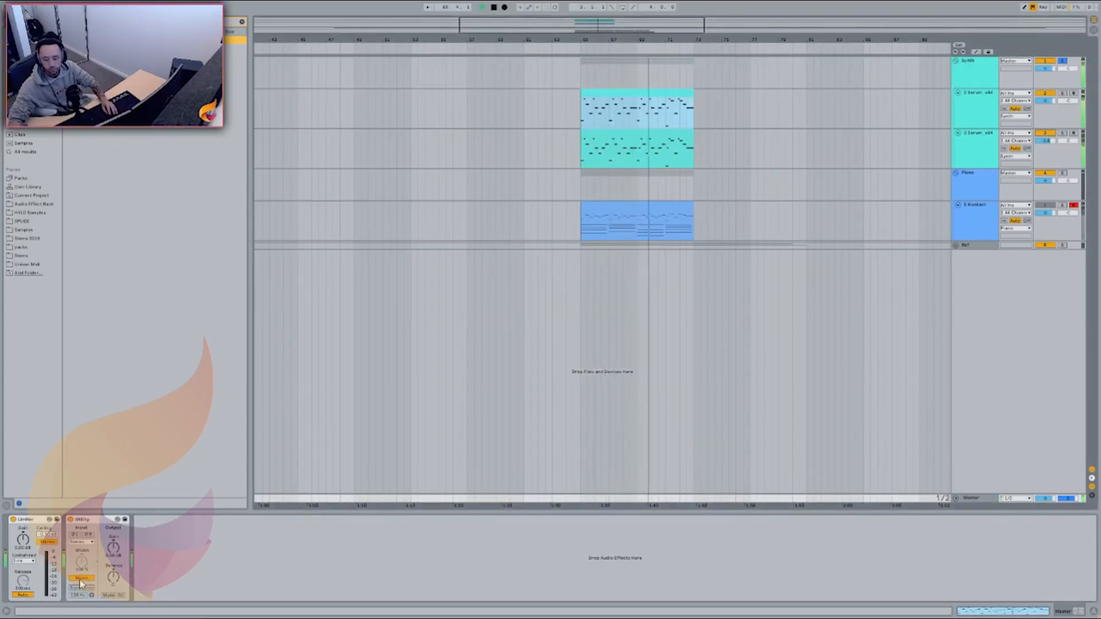
# Rename the first Serum track as Stereo and the second as Mono-ish
pyautogui.click(678, 142)
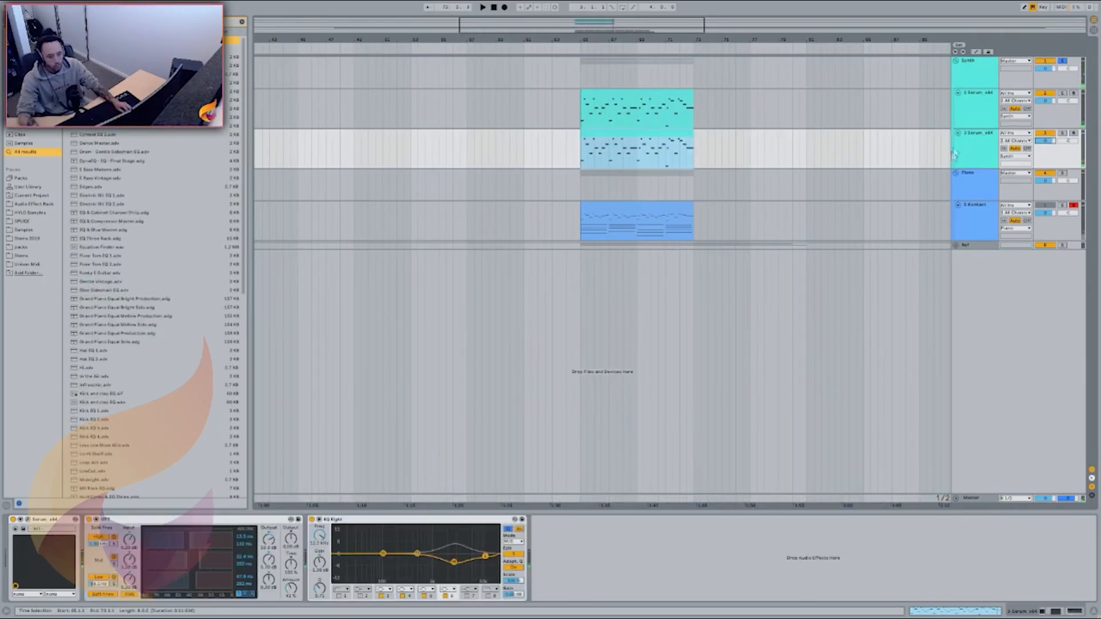
pyautogui.click(971, 108)
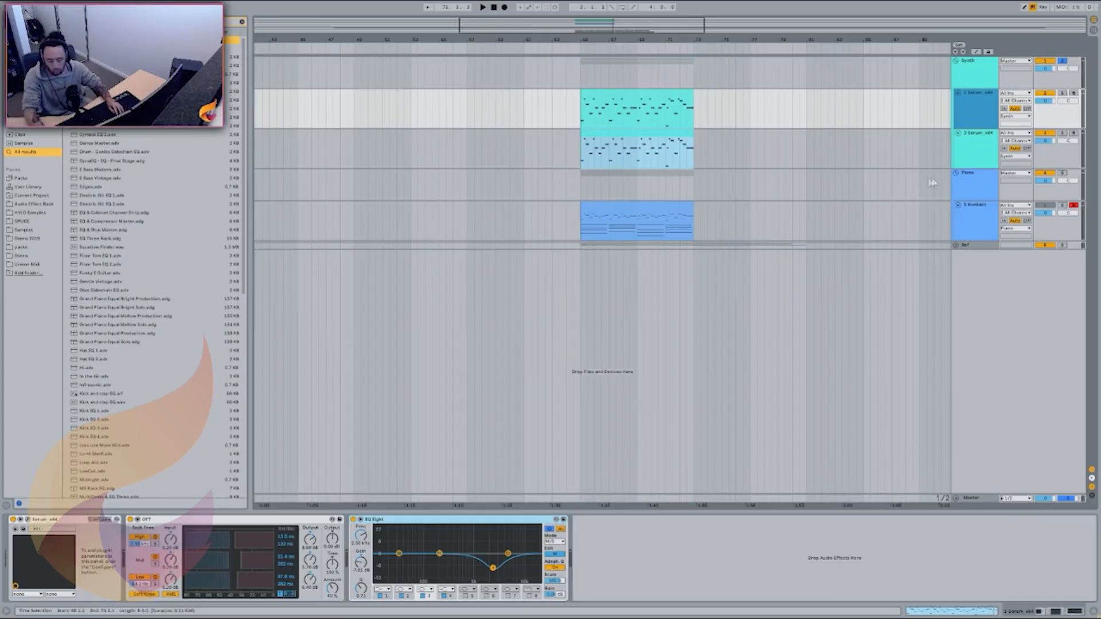
pyautogui.click(625, 98)
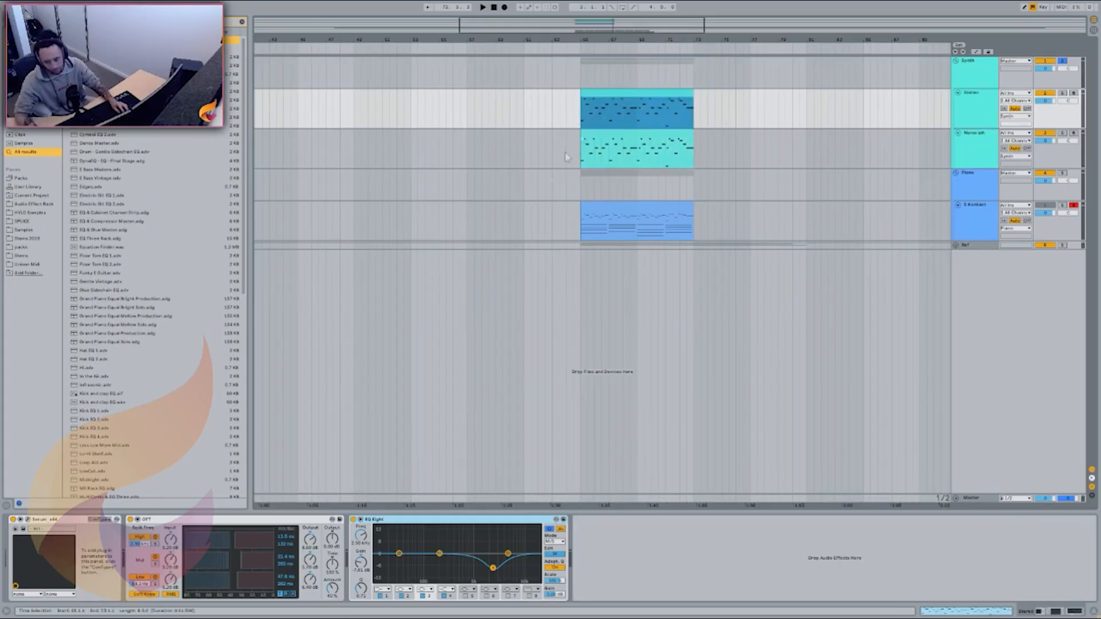
# Examine the Stereo layer's EQ Eight curve and compare its device chain with the Mono-ish layer's
pyautogui.click(396, 527)
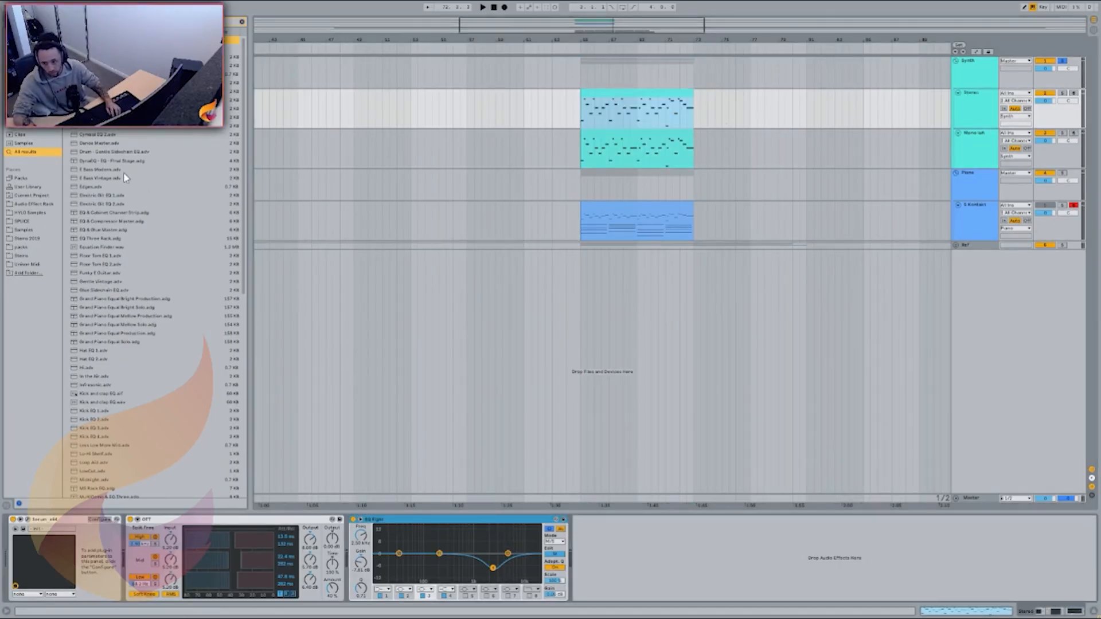
pyautogui.click(570, 550)
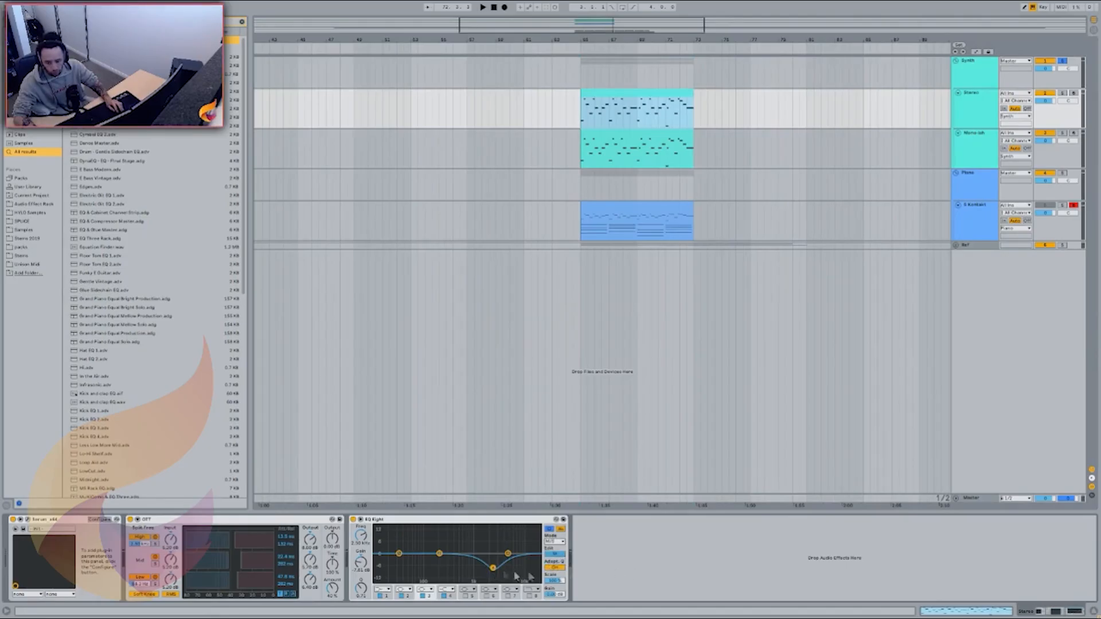
pyautogui.click(648, 144)
pyautogui.click(686, 111)
pyautogui.click(658, 143)
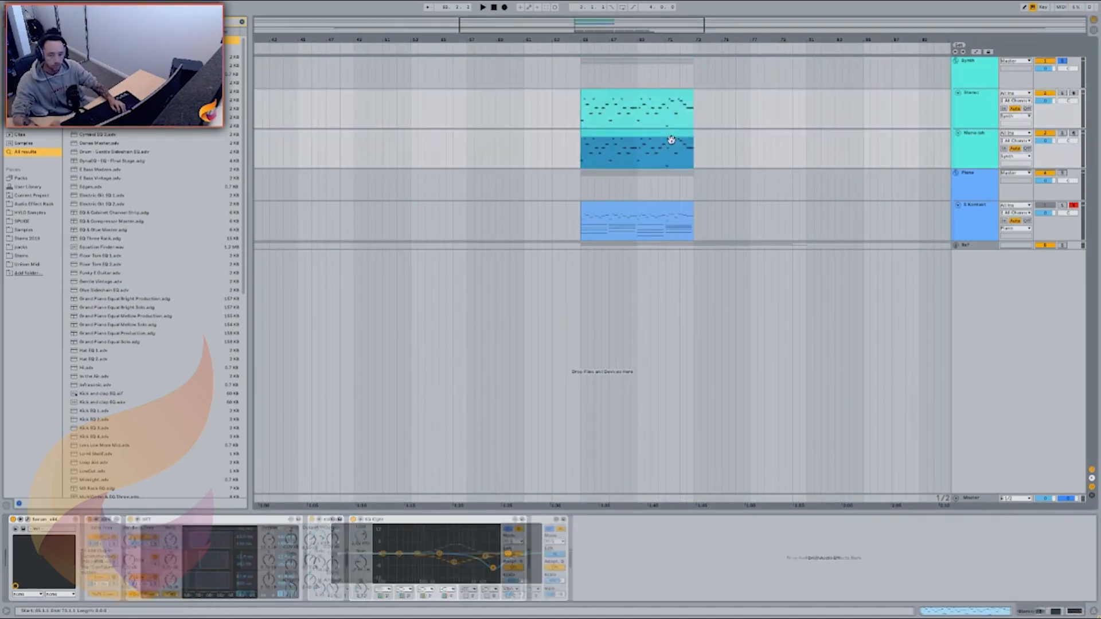
# Examine the mid and side curves of the Mono-ish layer's EQ Eight, including the bands around 2 kHz
pyautogui.click(984, 147)
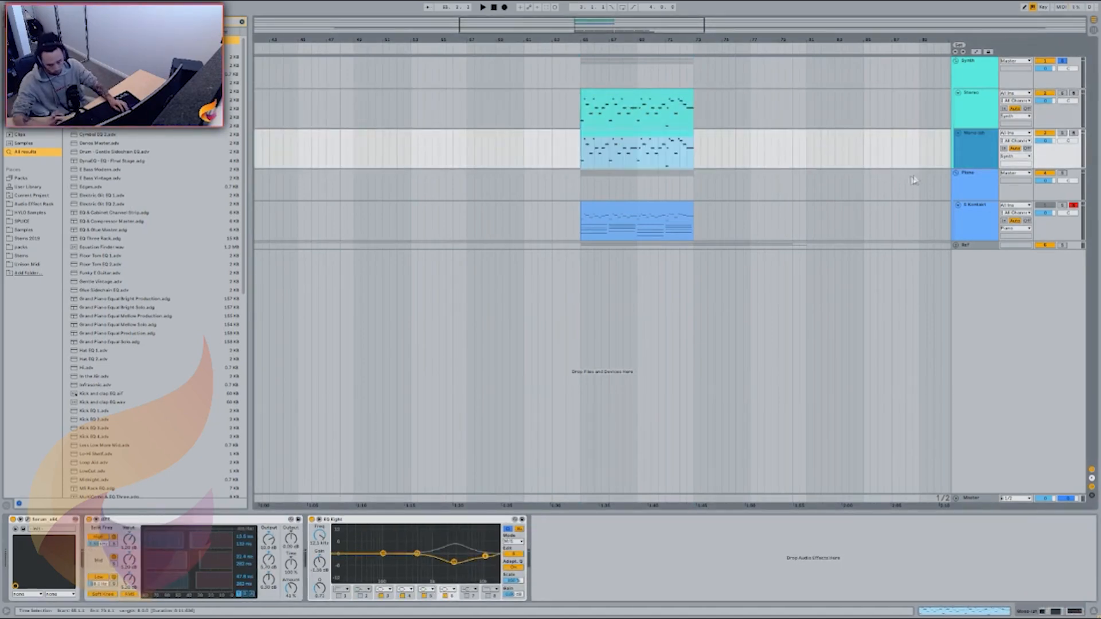
pyautogui.click(519, 556)
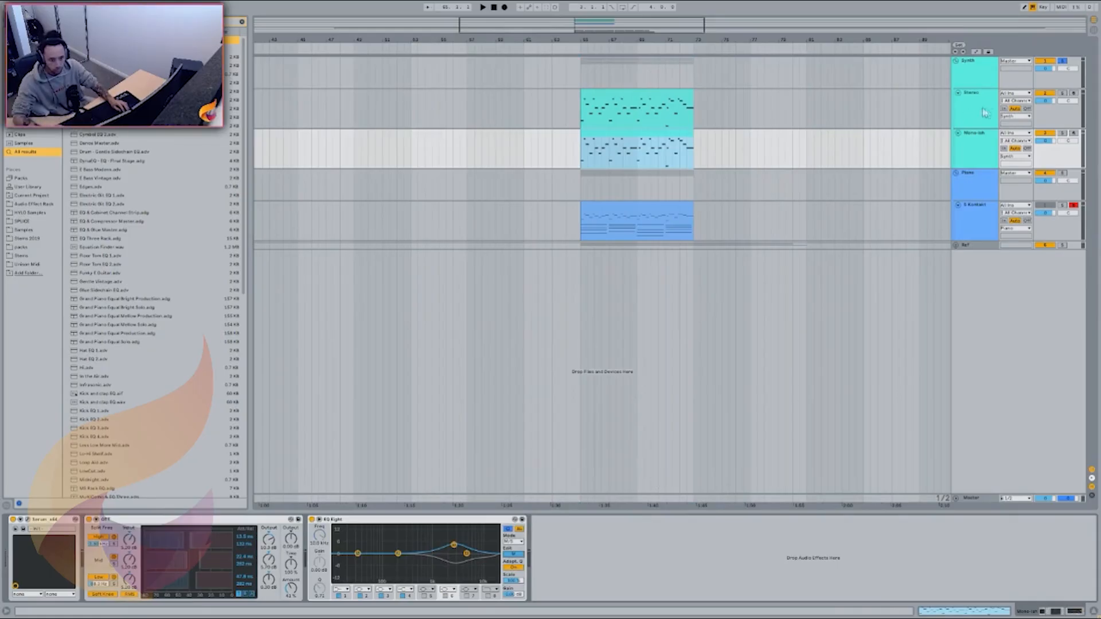
pyautogui.click(983, 143)
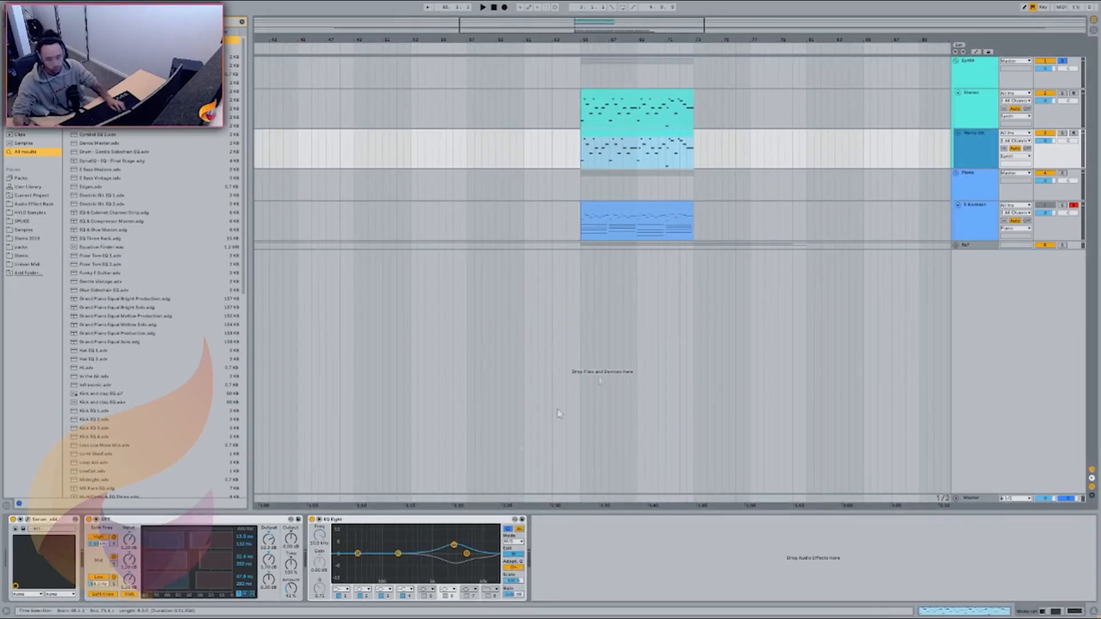
pyautogui.click(453, 547)
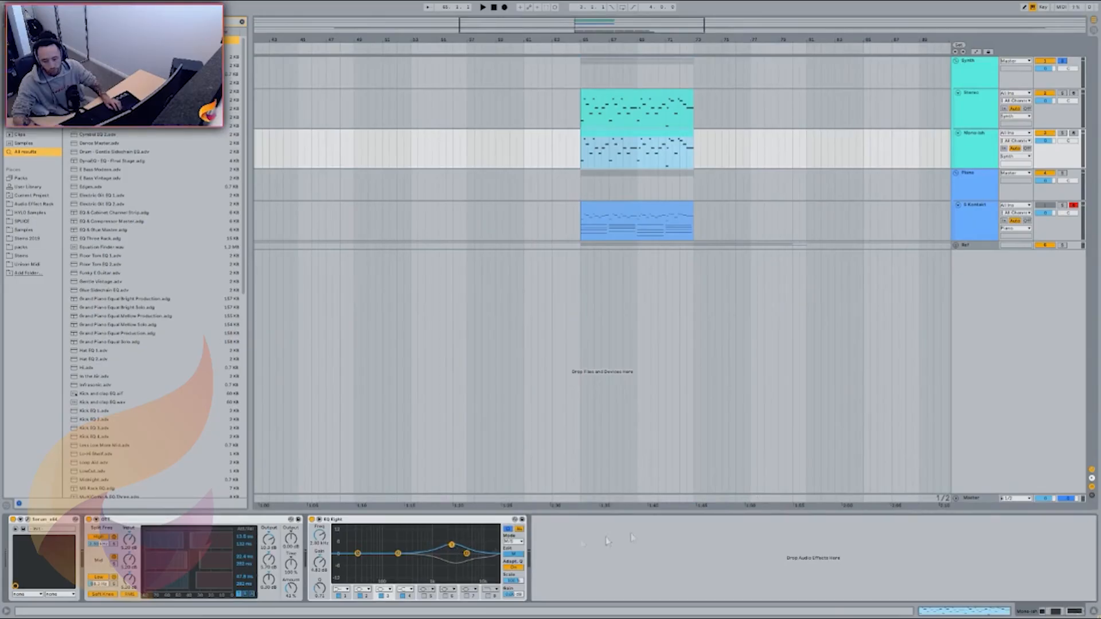
pyautogui.click(887, 374)
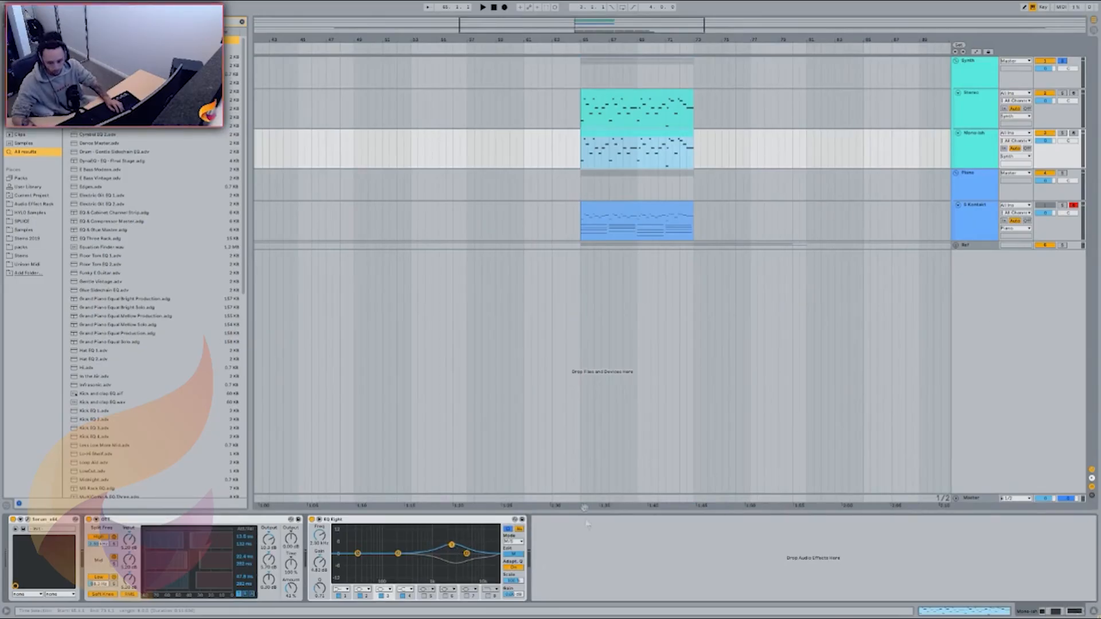
pyautogui.click(514, 556)
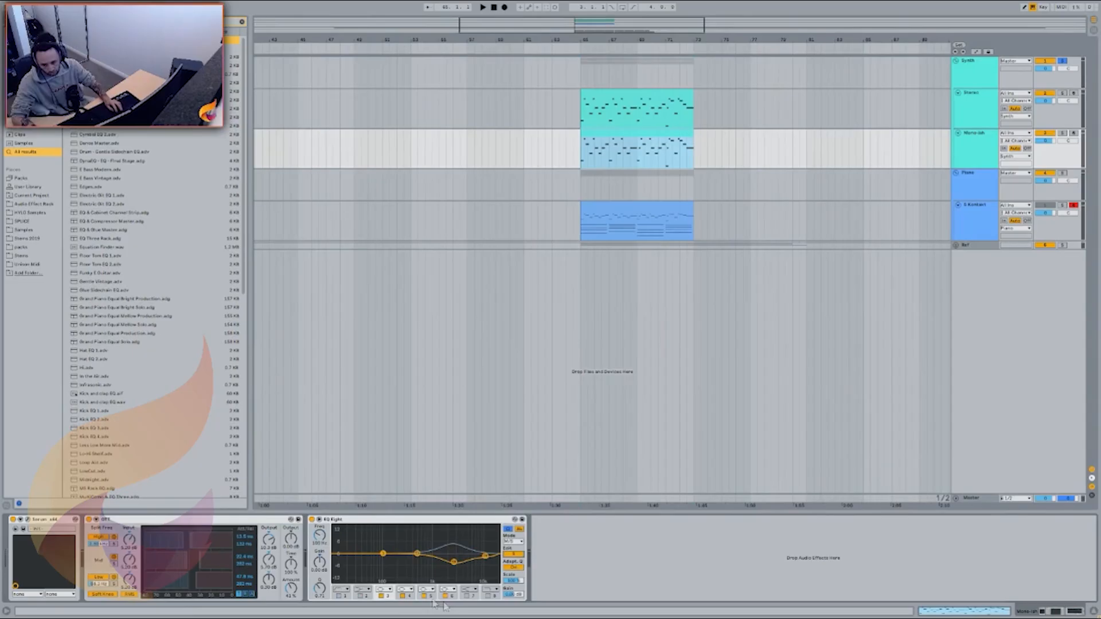
pyautogui.click(454, 563)
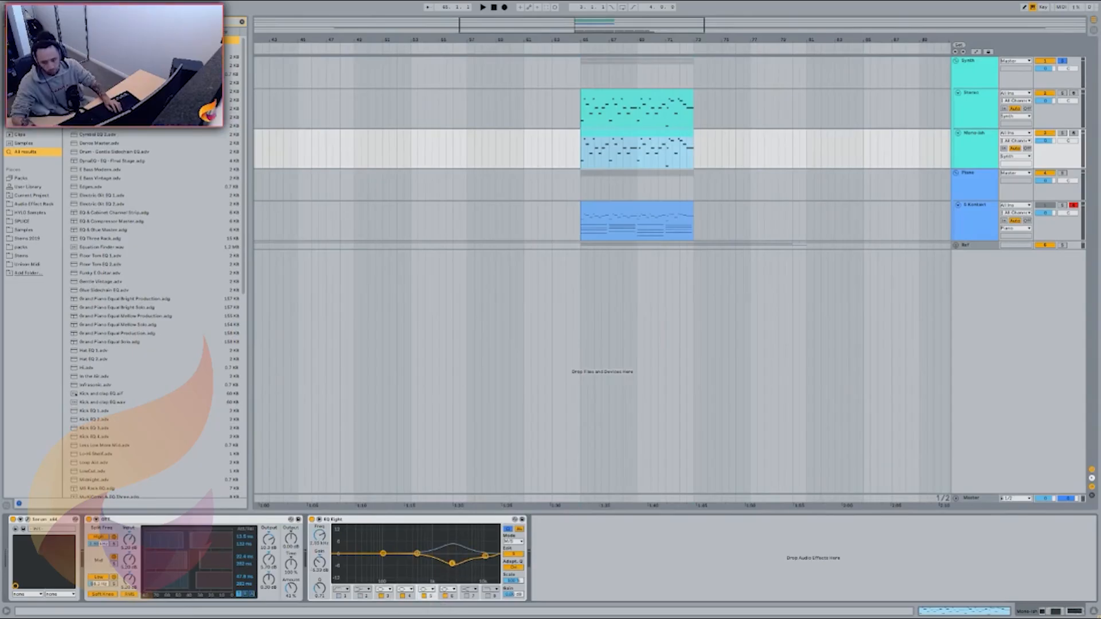
# Play both synth layers from bar 65 and compare the Stereo layer with its EQ Eight active and bypassed
pyautogui.click(975, 109)
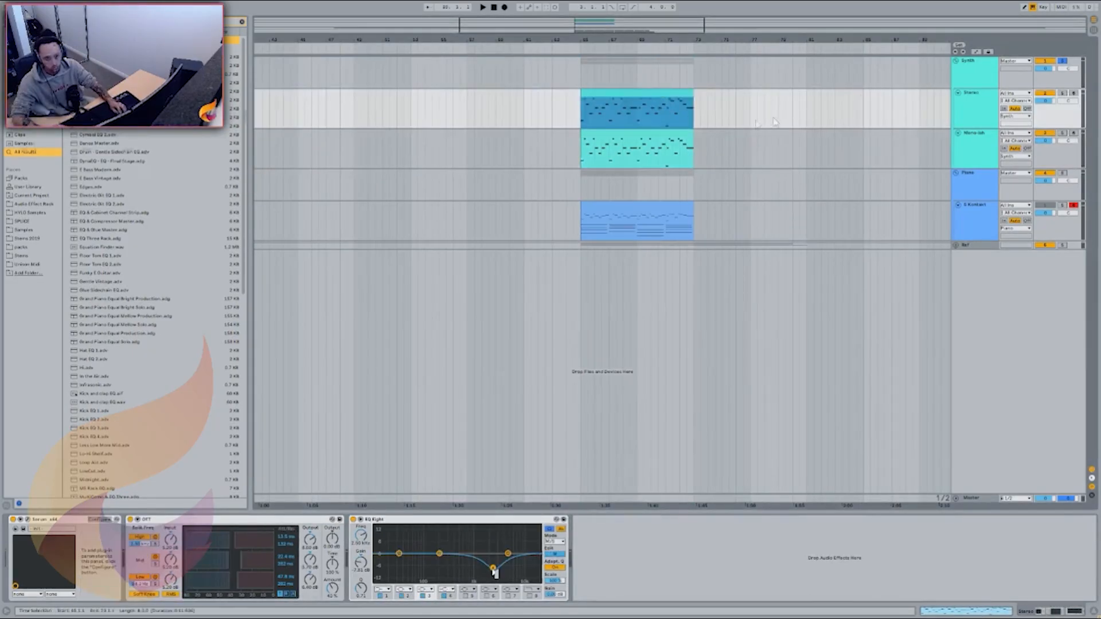
pyautogui.click(659, 92)
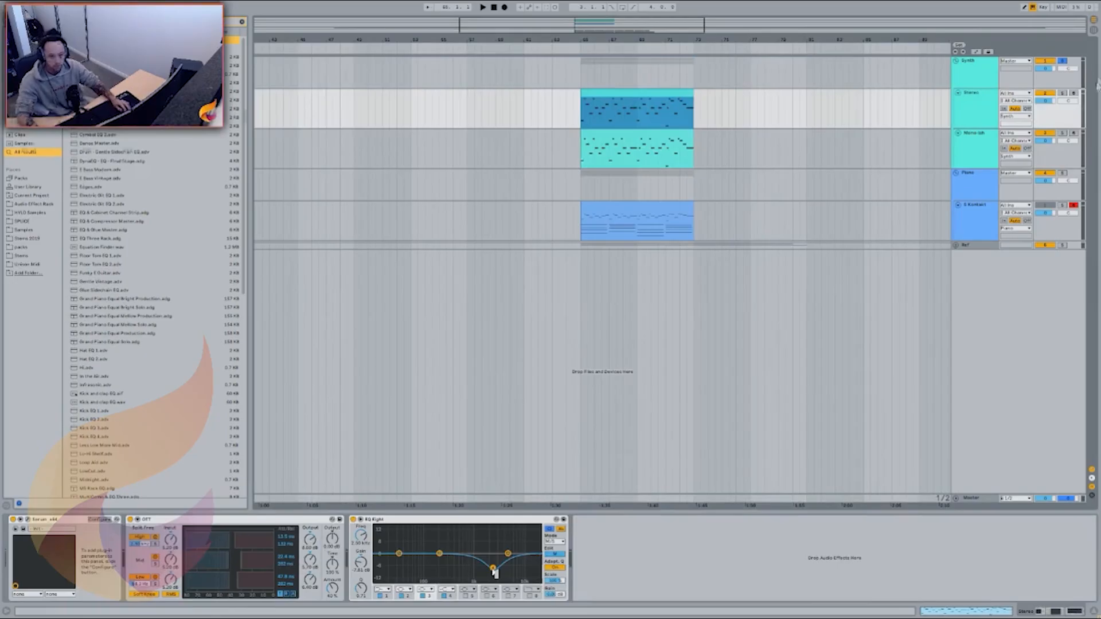
pyautogui.press('space')
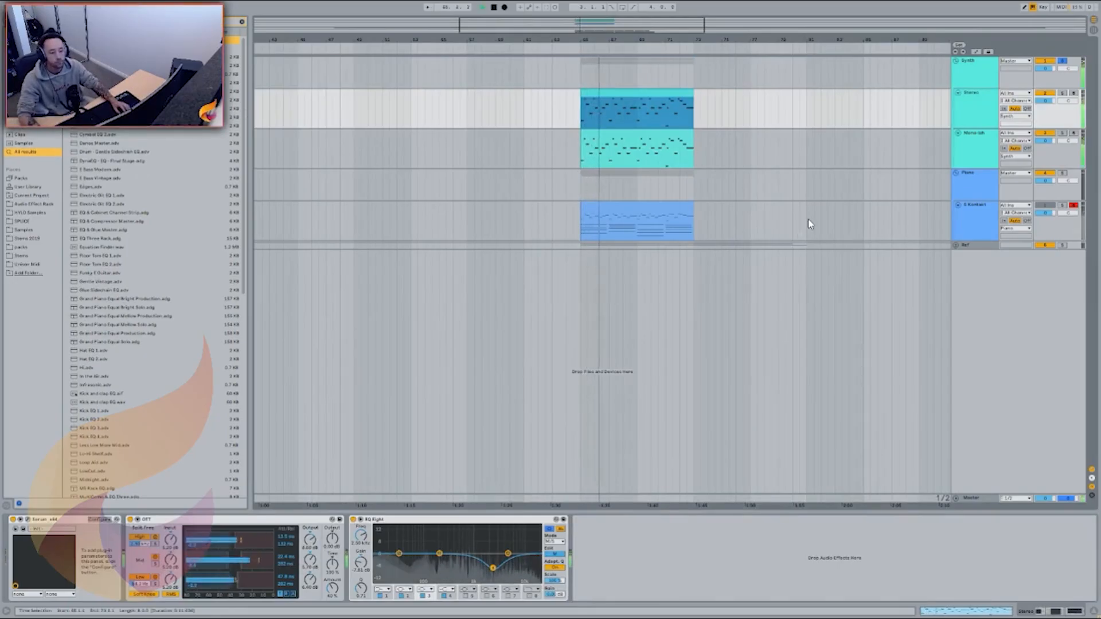
pyautogui.click(353, 519)
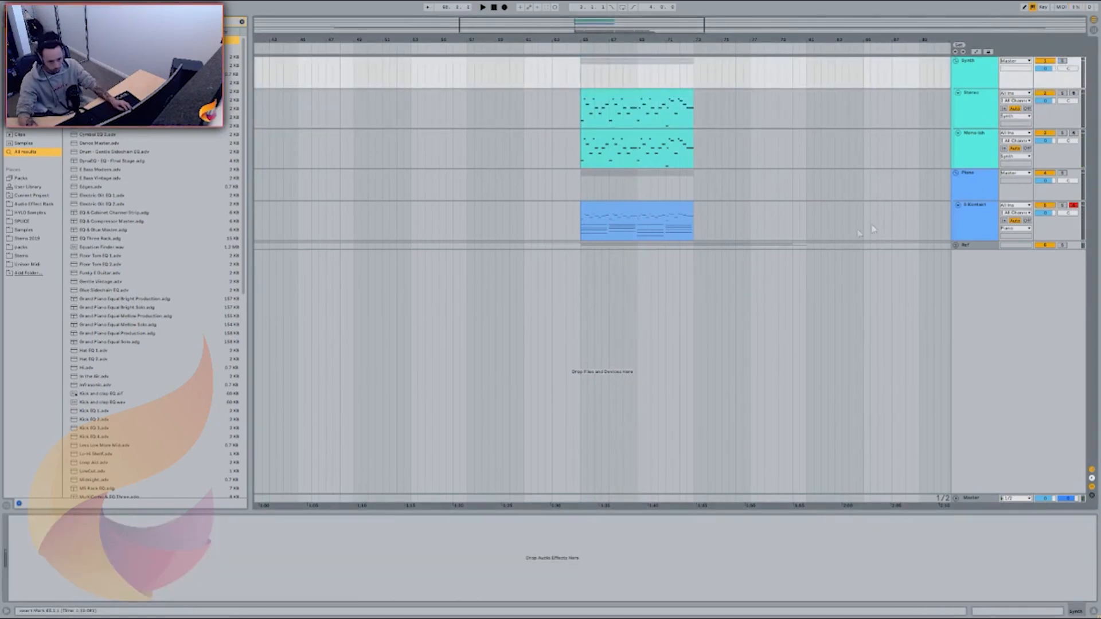
# Solo the Piano group alongside the Synth group, play the two together, and stop with the Kontakt clip selected
pyautogui.click(615, 229)
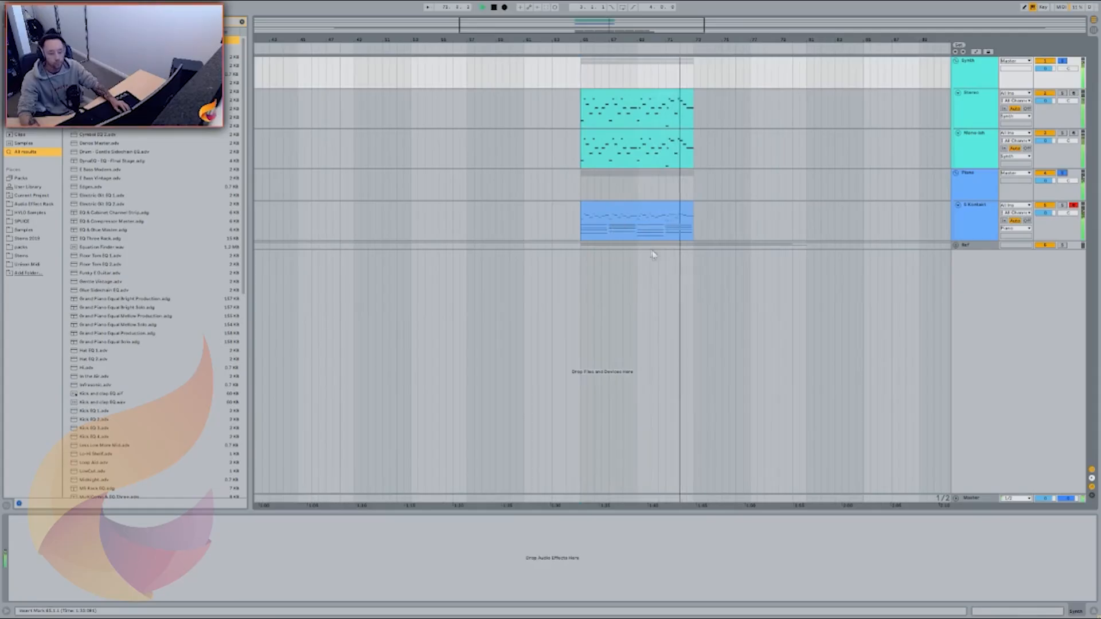
pyautogui.click(638, 214)
pyautogui.press('space')
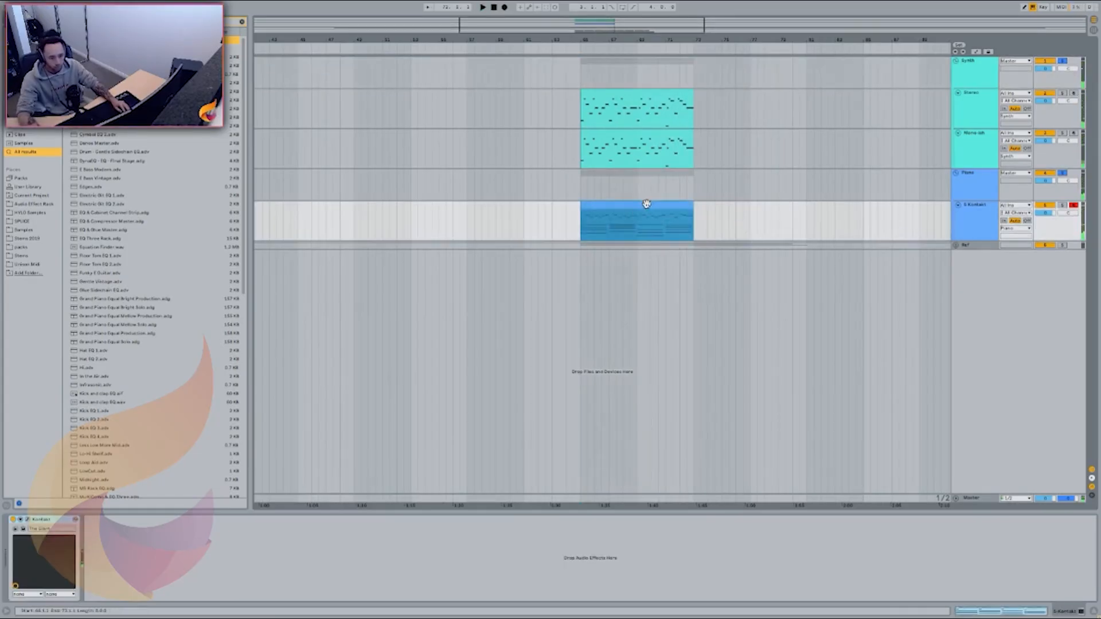
# Move the Kontakt piano clip to bar 57 and duplicate it so the copy starts at bar 65
pyautogui.hotkey('ctrl', 'x')
pyautogui.click(473, 220)
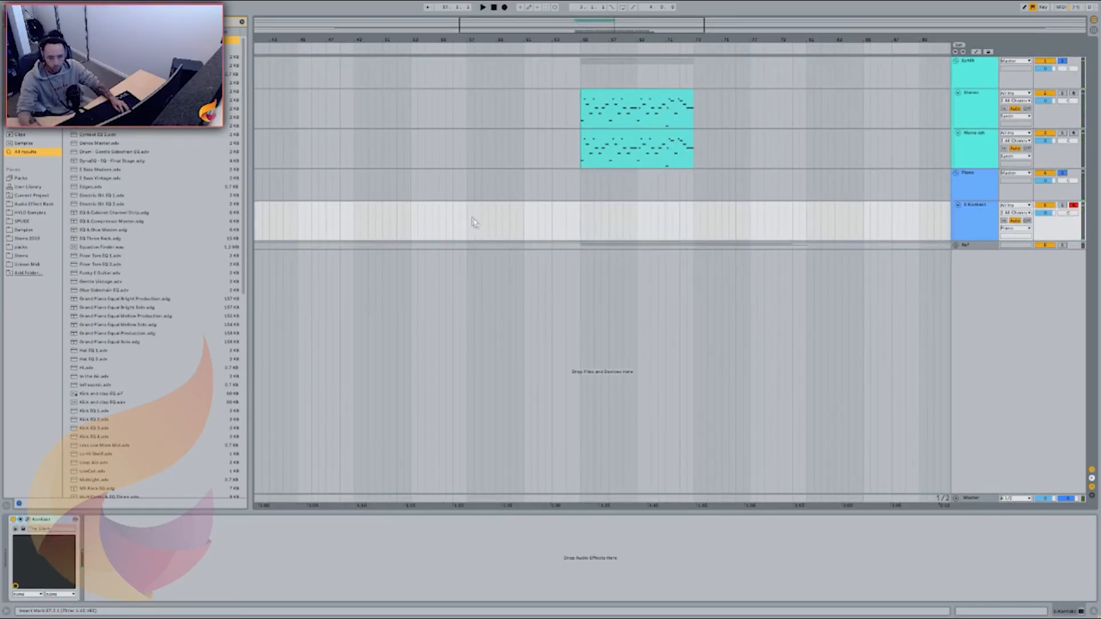
pyautogui.hotkey('ctrl', 'v')
pyautogui.hotkey('ctrl', 'z')
pyautogui.hotkey('ctrl', 'v')
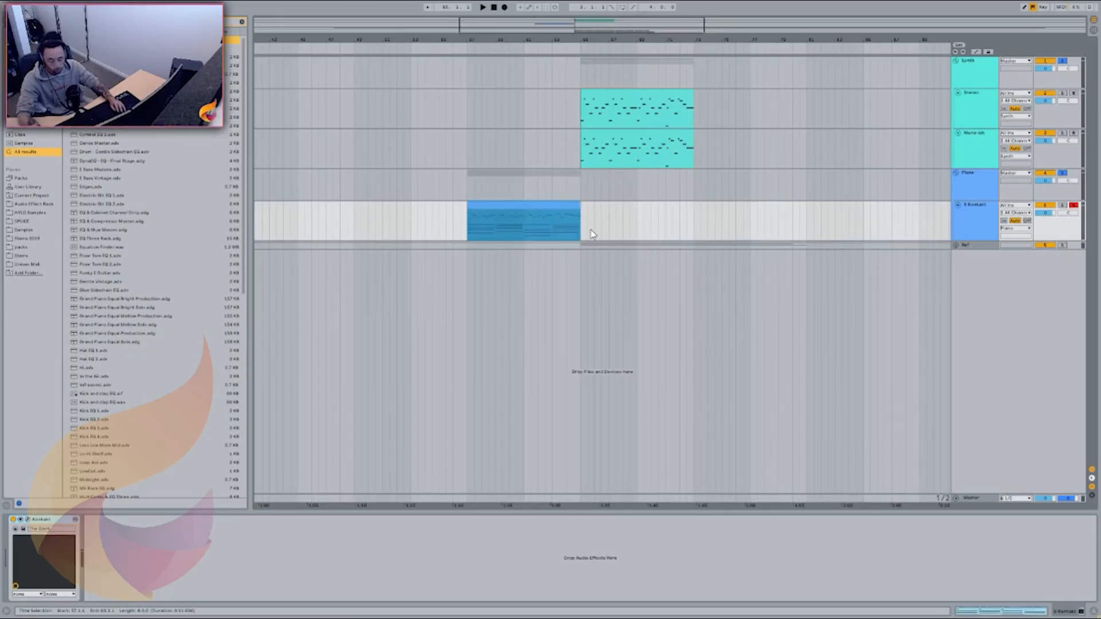
pyautogui.doubleClick(531, 220)
pyautogui.hotkey('ctrl', 'd')
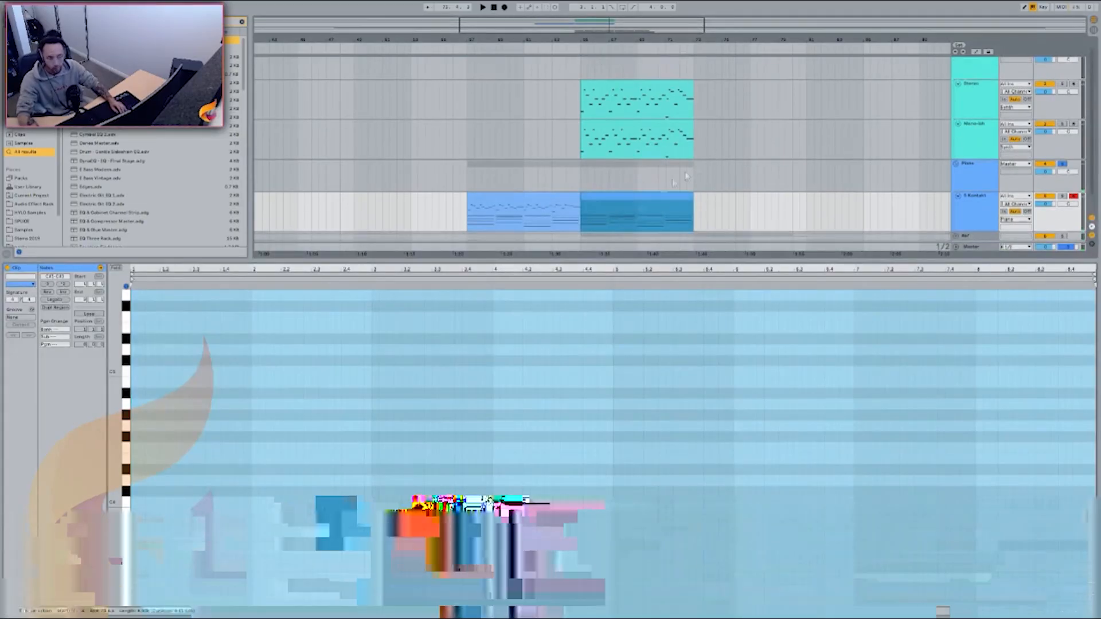
# In the piano clip at bar 65, shorten the second chord so its notes end at about 4.2
pyautogui.click(587, 170)
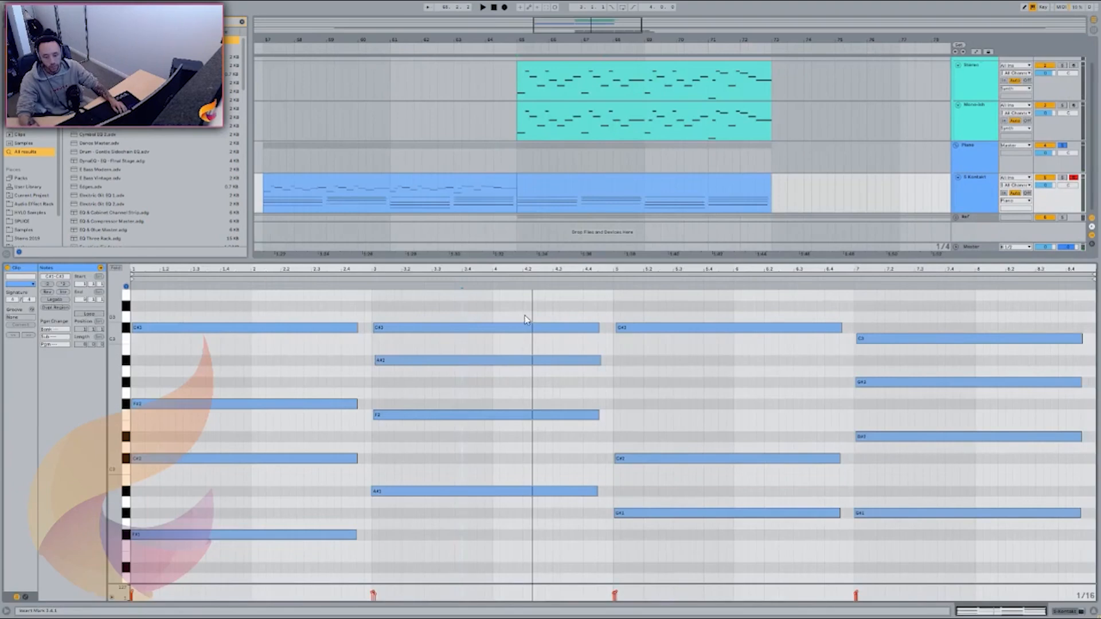
pyautogui.moveTo(585, 308); pyautogui.dragTo(598, 550)
pyautogui.moveTo(598, 328); pyautogui.dragTo(517, 337)
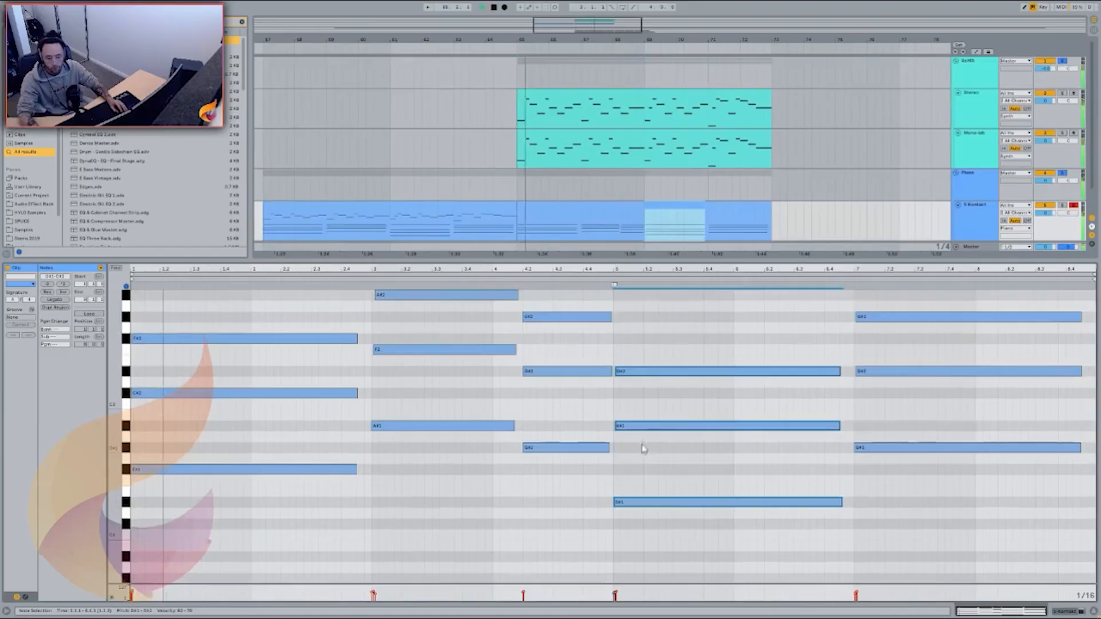
# Play the revised piano chords together with the synth layers, check the clip's notes, and stop playback
pyautogui.scroll(5, 646, 438)
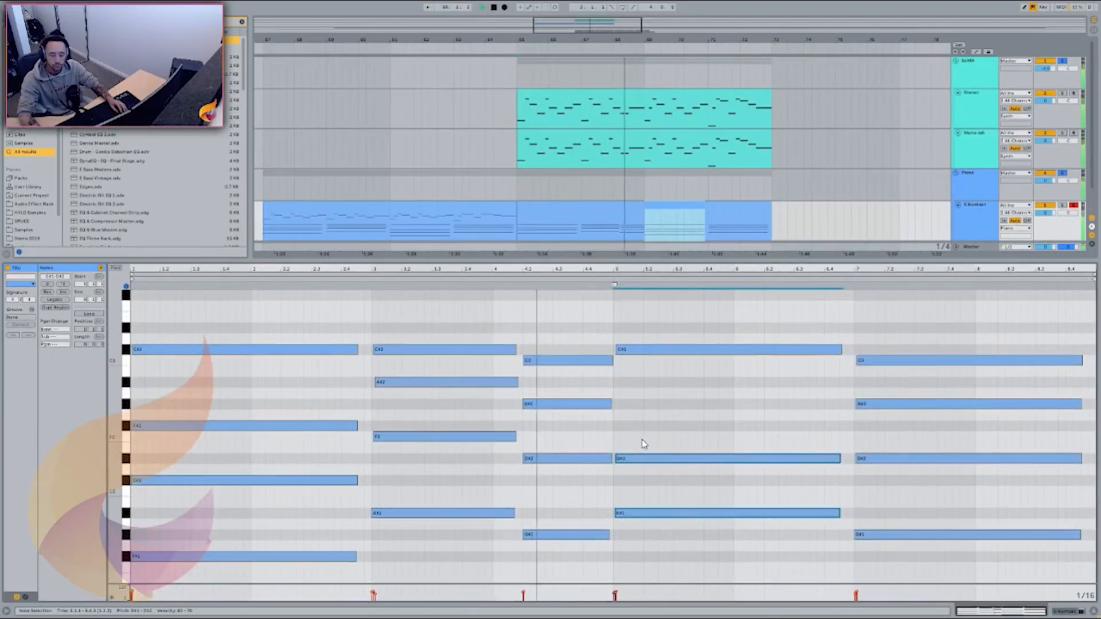
pyautogui.scroll(-2, 652, 438)
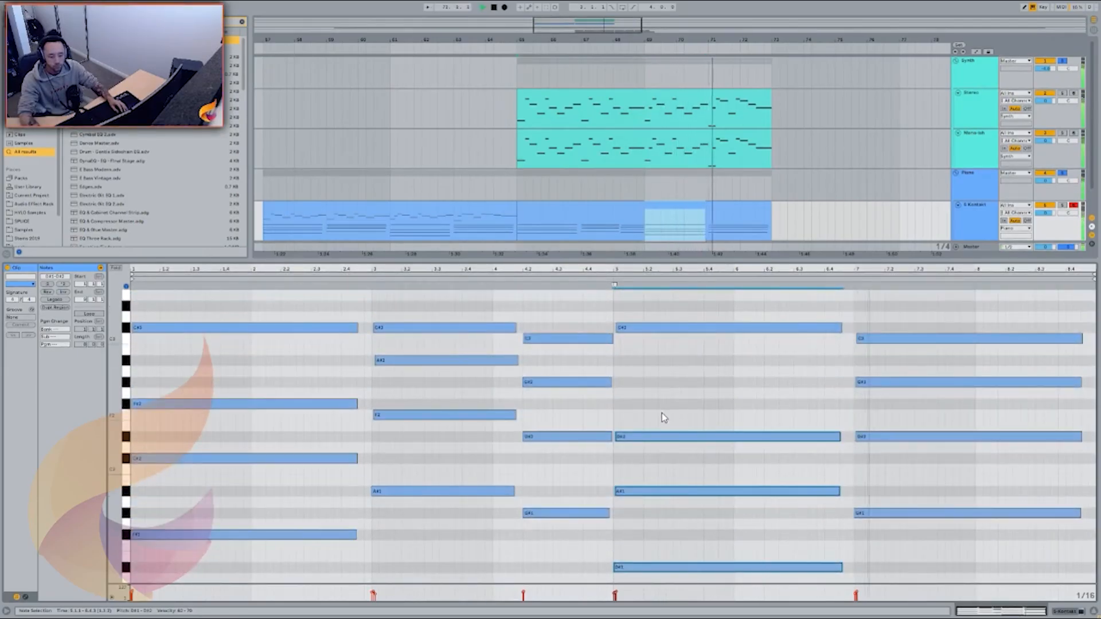
pyautogui.press('space')
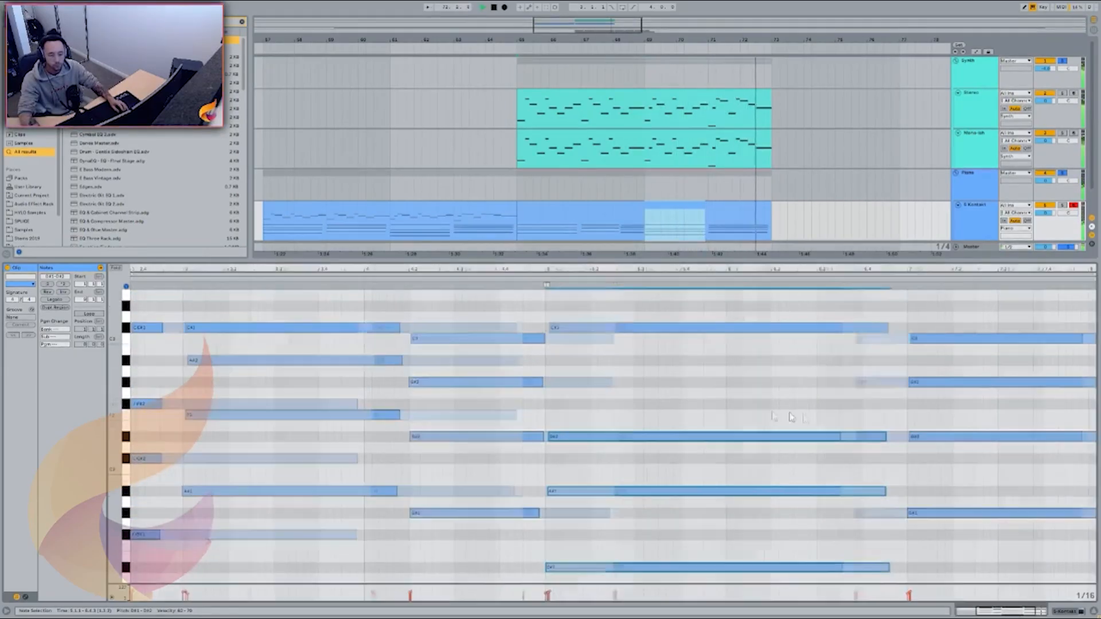
# Compare the notes of the revised piano clip at bar 65 with those of the original clip at bar 57
pyautogui.click(515, 201)
pyautogui.click(515, 195)
pyautogui.click(542, 205)
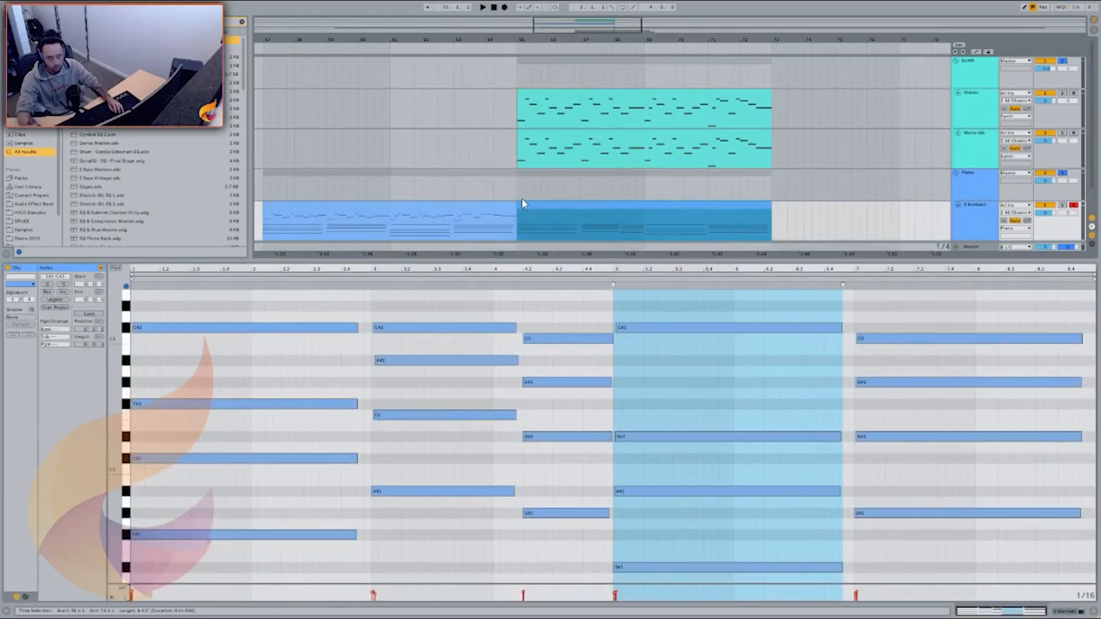
pyautogui.click(365, 205)
pyautogui.scroll(-3, 397, 422)
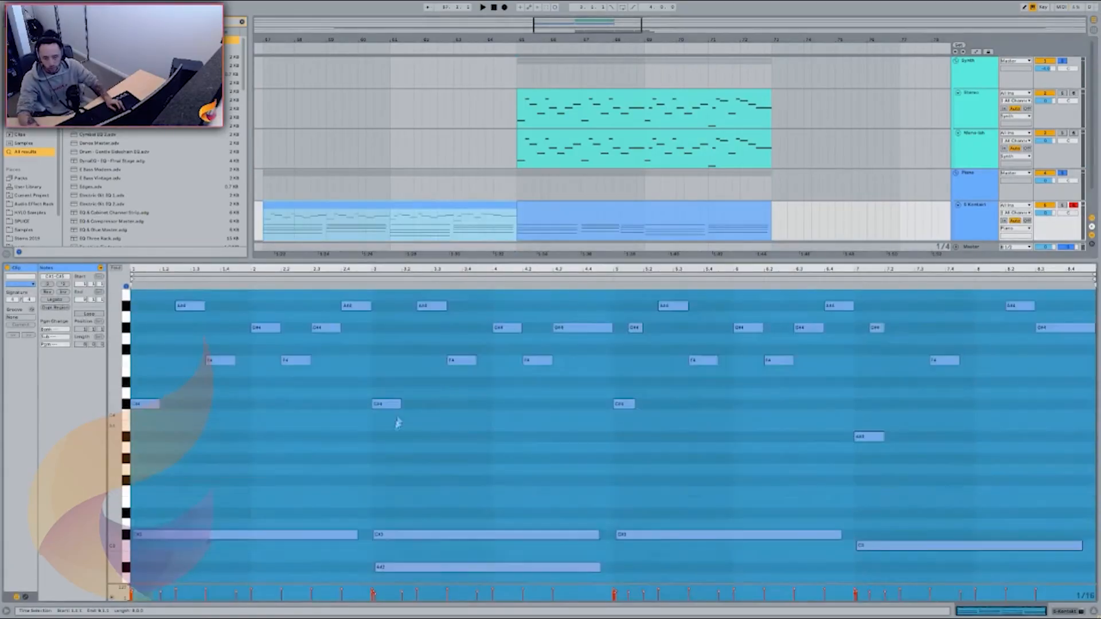
pyautogui.scroll(-5, 397, 421)
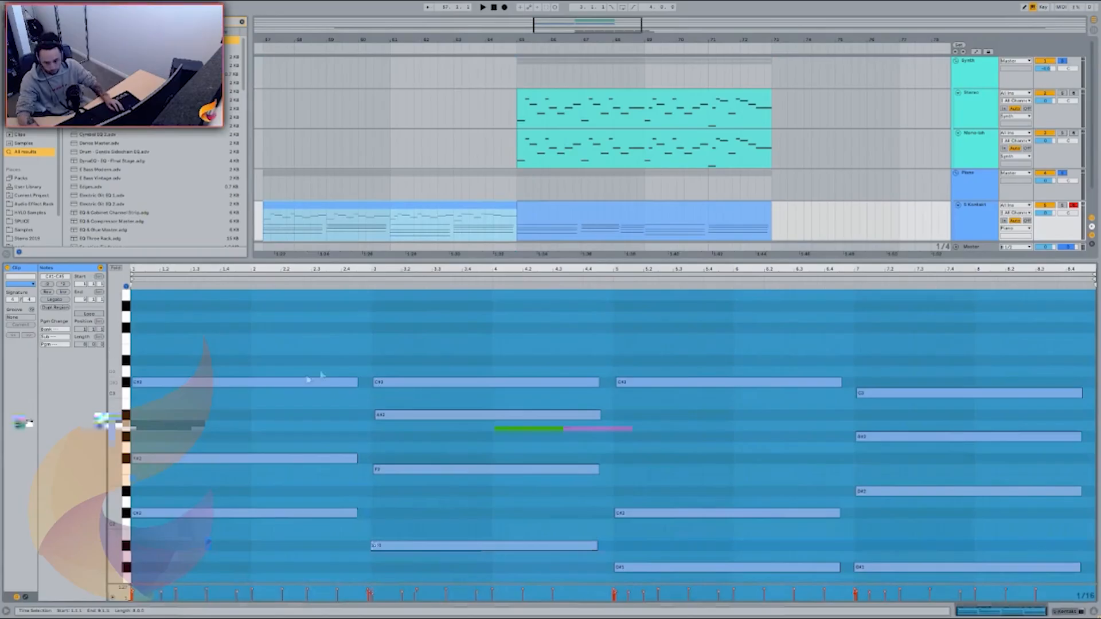
pyautogui.scroll(-2, 126, 364)
pyautogui.moveTo(121, 346); pyautogui.dragTo(110, 372)
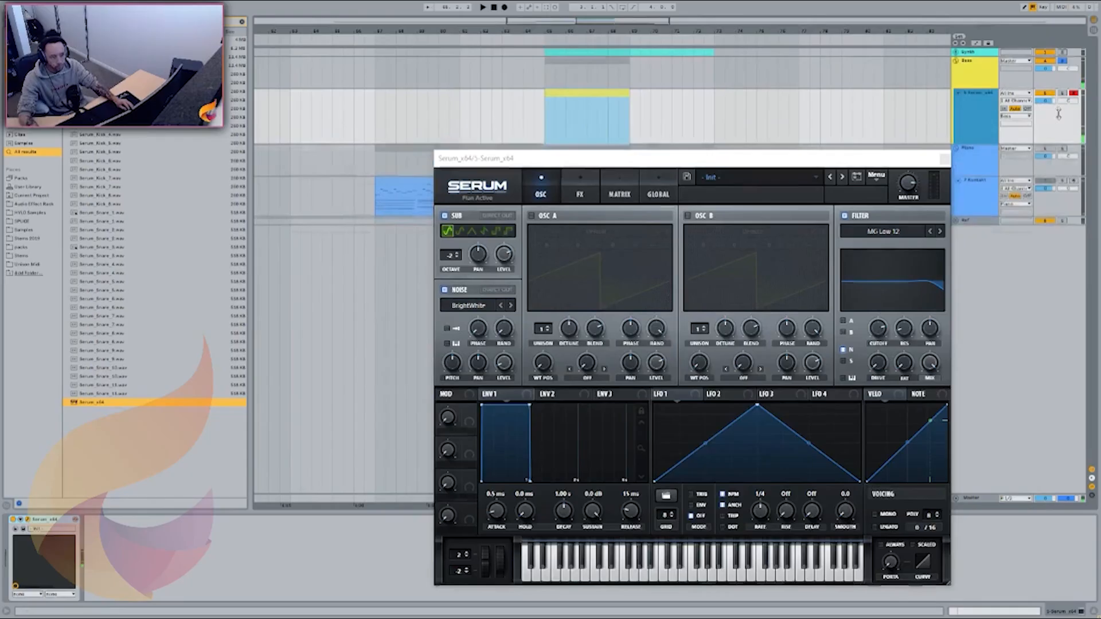
# Examine the bass Serum patch's sub, noise and filter settings and its Tube distortion, and close the plugin window
pyautogui.moveTo(553, 165); pyautogui.dragTo(549, 119)
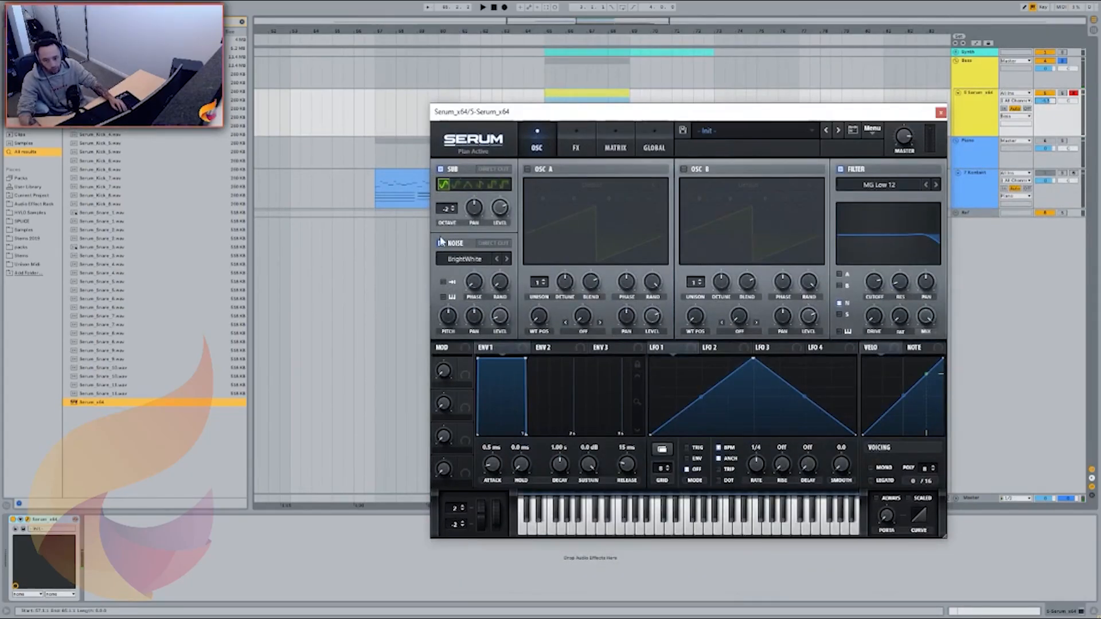
pyautogui.click(575, 136)
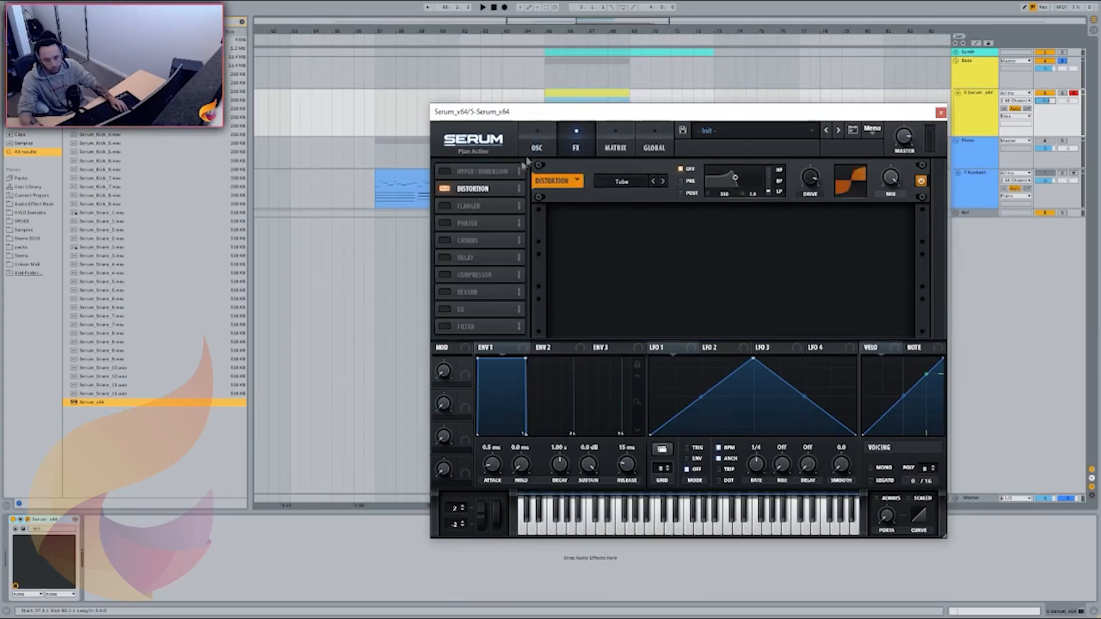
pyautogui.click(542, 149)
pyautogui.click(567, 145)
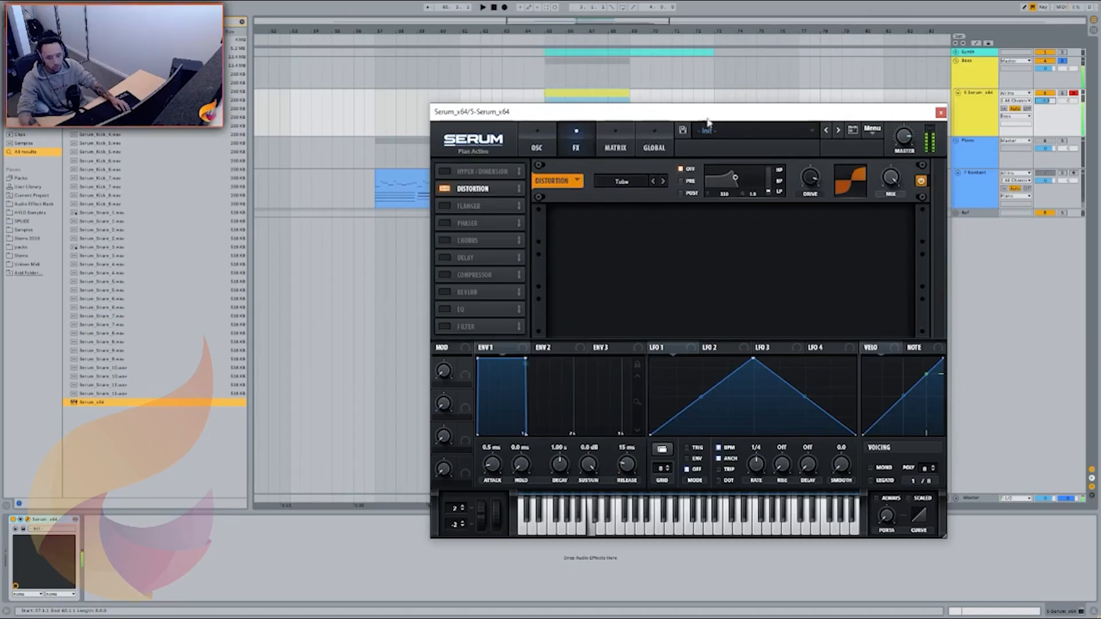
pyautogui.click(540, 146)
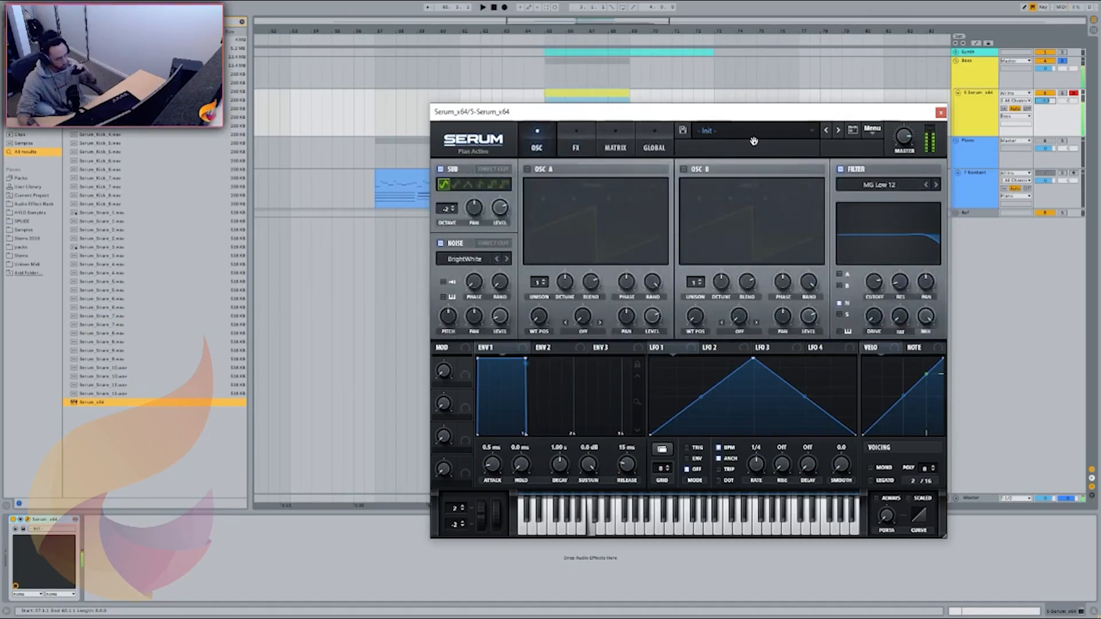
pyautogui.click(940, 113)
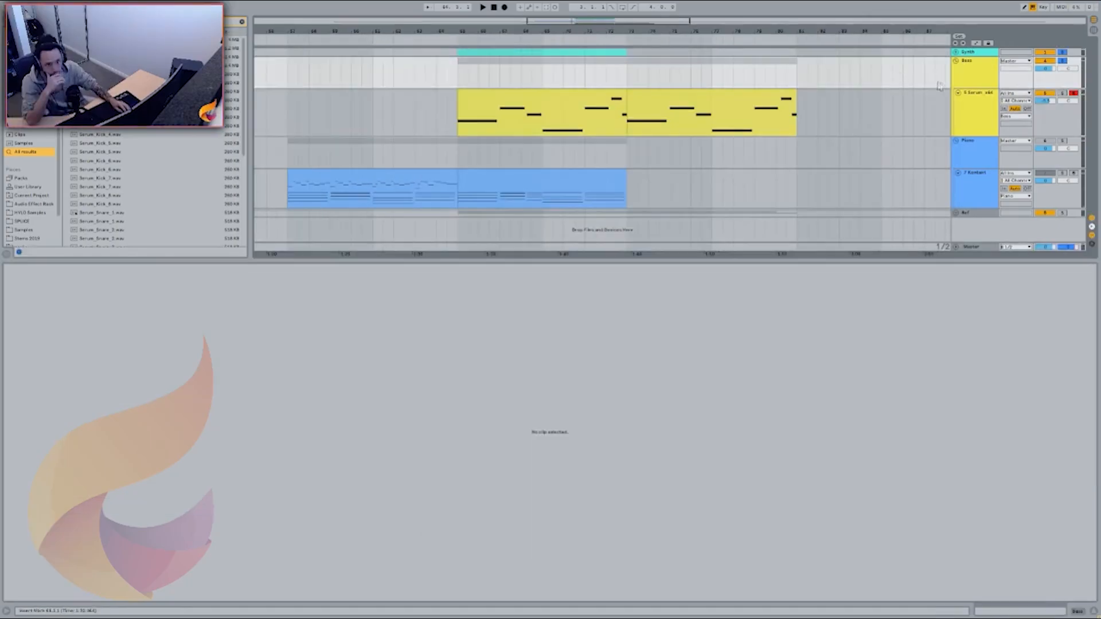
# Group the Stereo and Mono-ish tracks inside the Synth group and name the new group Leads
pyautogui.click(955, 61)
pyautogui.click(955, 51)
pyautogui.click(969, 98)
pyautogui.keyDown('shift'); pyautogui.click(970, 140); pyautogui.keyUp('shift')
pyautogui.hotkey('ctrl', 'g')
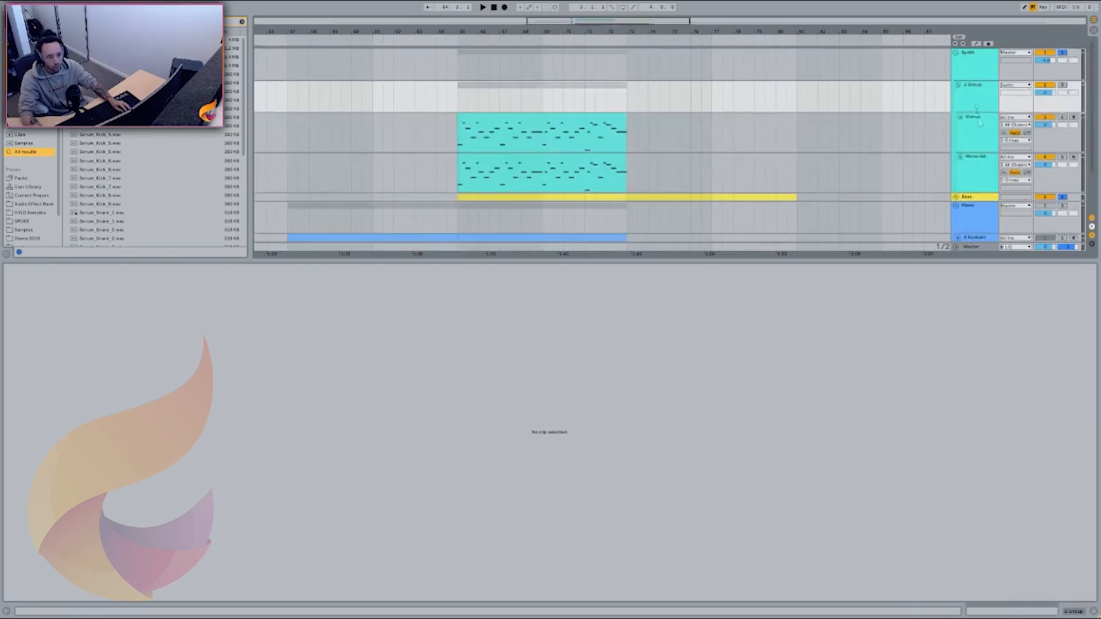
pyautogui.hotkey('ctrl', 'r')
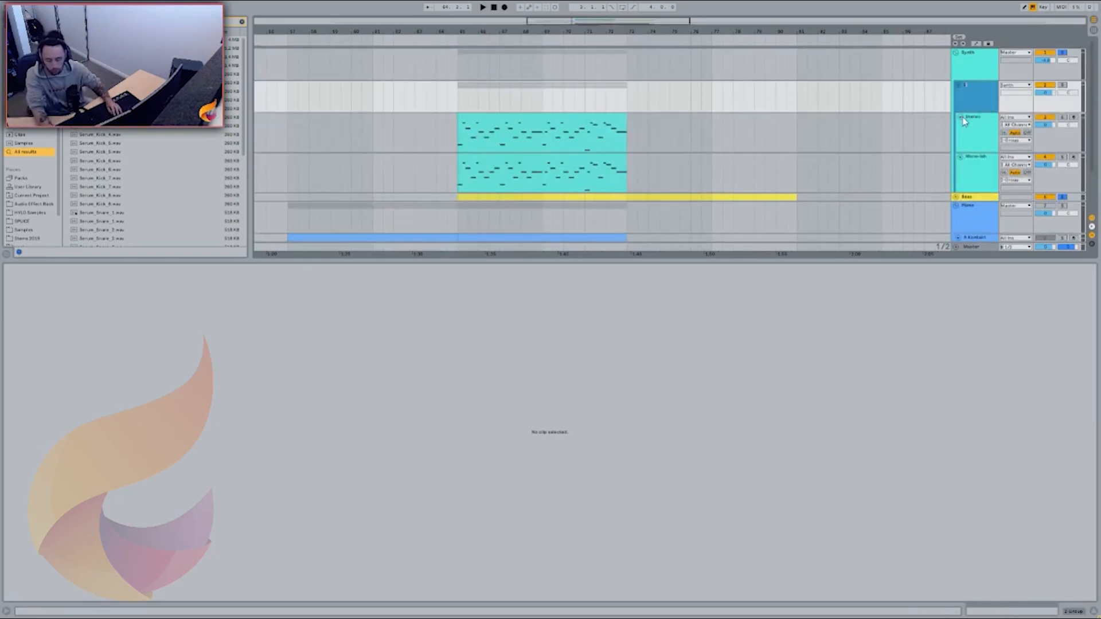
pyautogui.write('Leads')
pyautogui.press('Return')
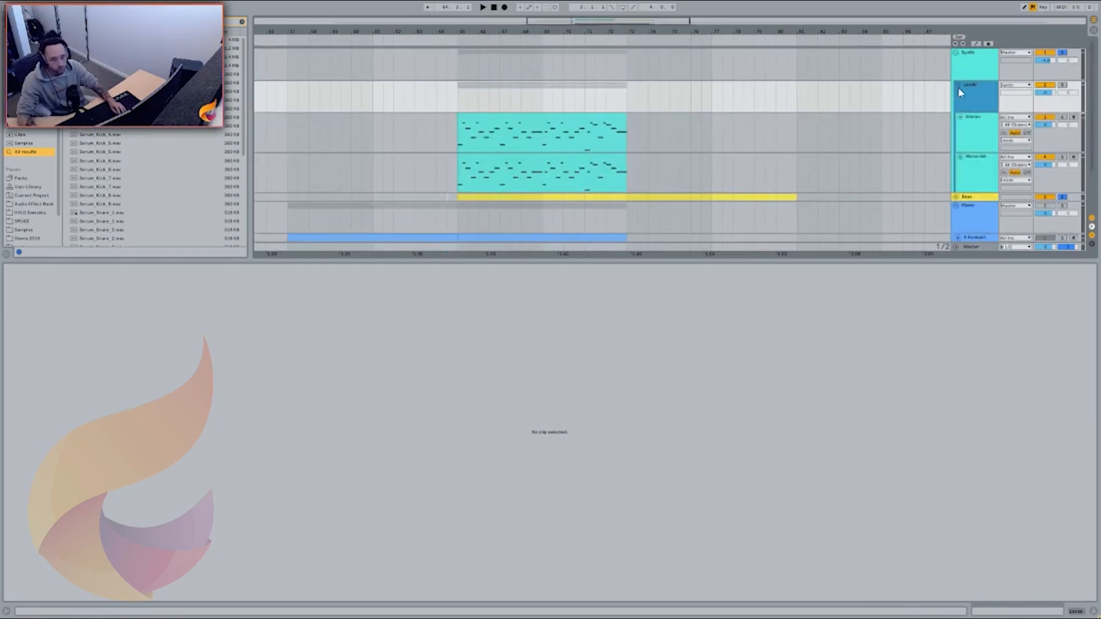
# Collapse the Leads group and add a MIDI track with Serum below it inside the Synth group
pyautogui.click(957, 85)
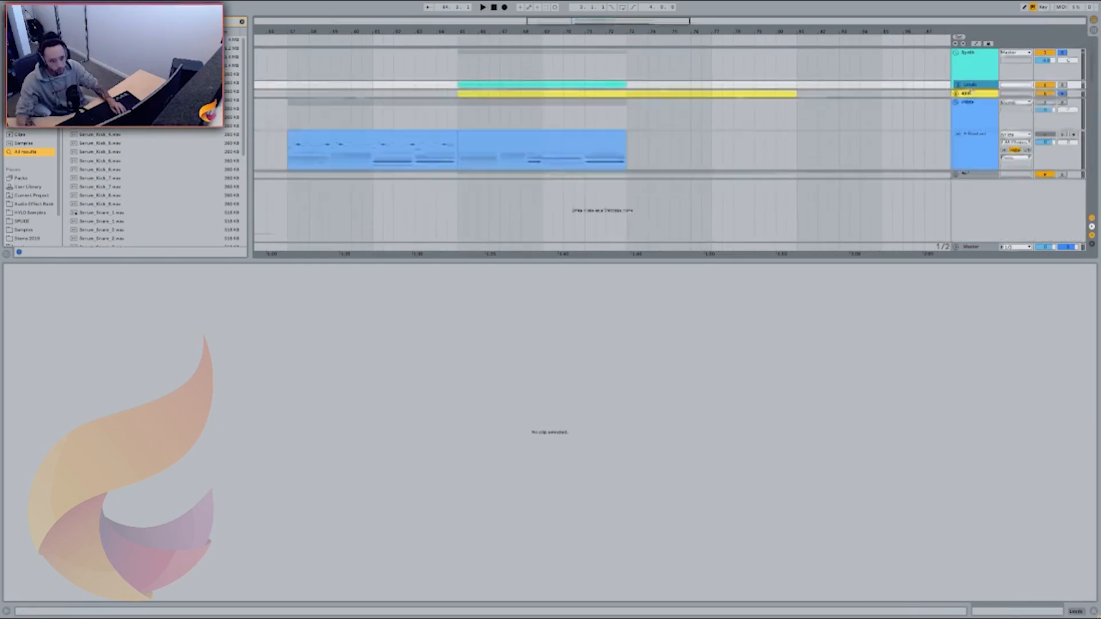
pyautogui.rightClick(981, 88)
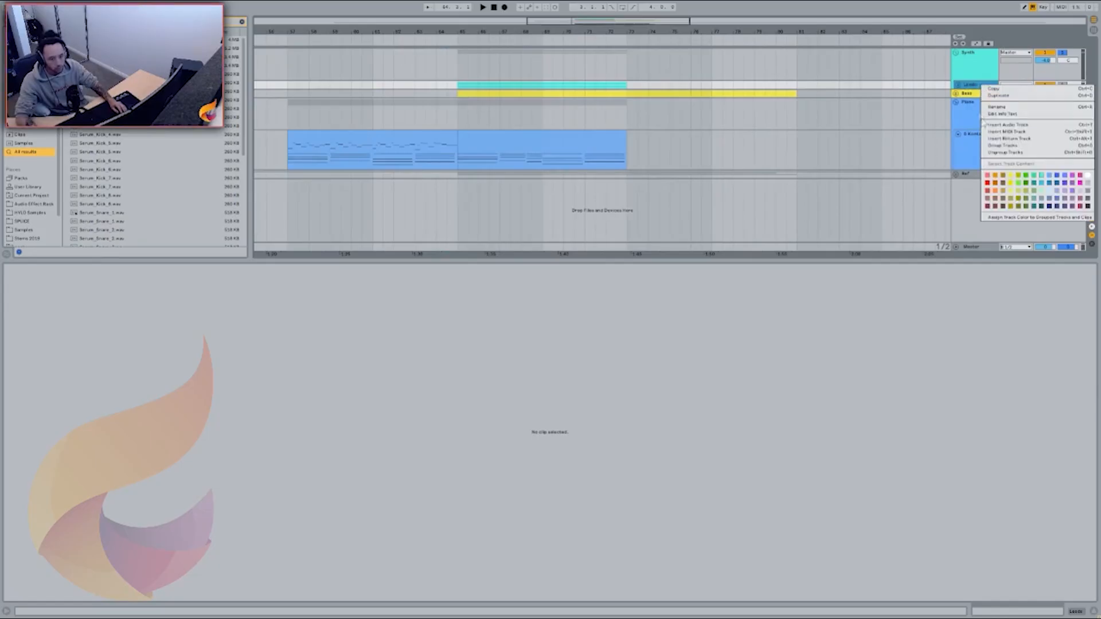
pyautogui.click(1011, 132)
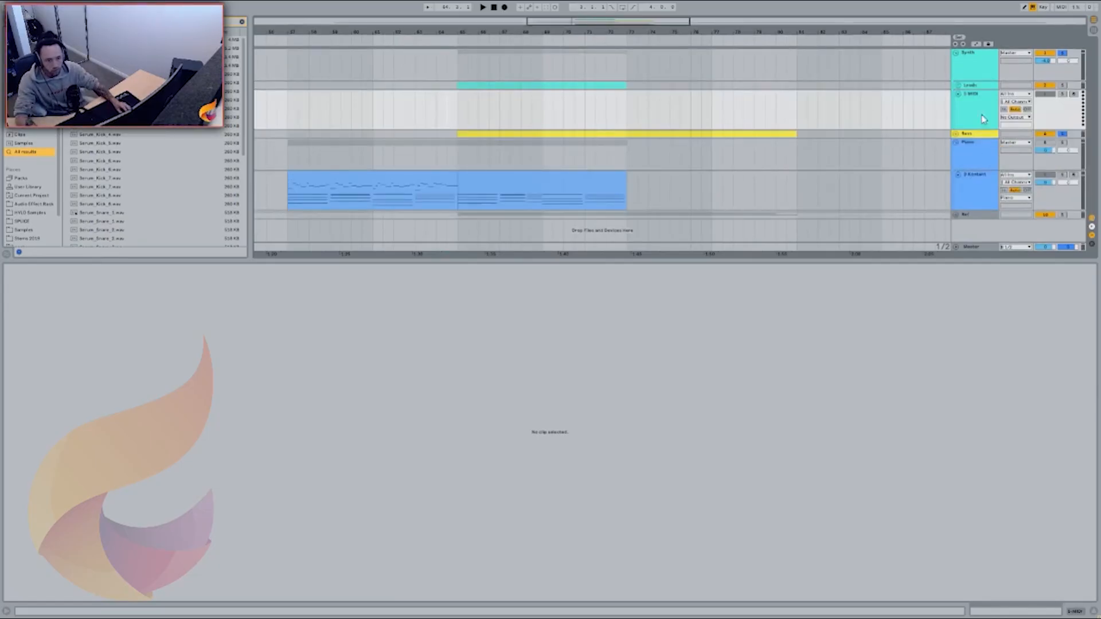
pyautogui.press('Return')
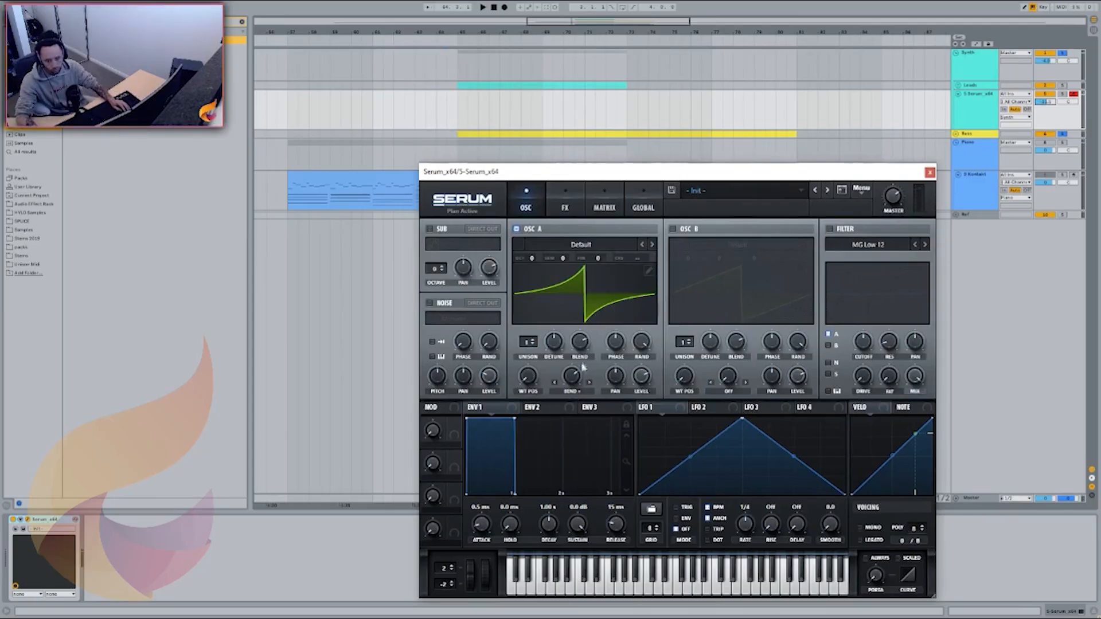
# Open the warp mode choices for Serum's oscillator A, and select bars 65 to 69 on the new Serum track
pyautogui.click(578, 391)
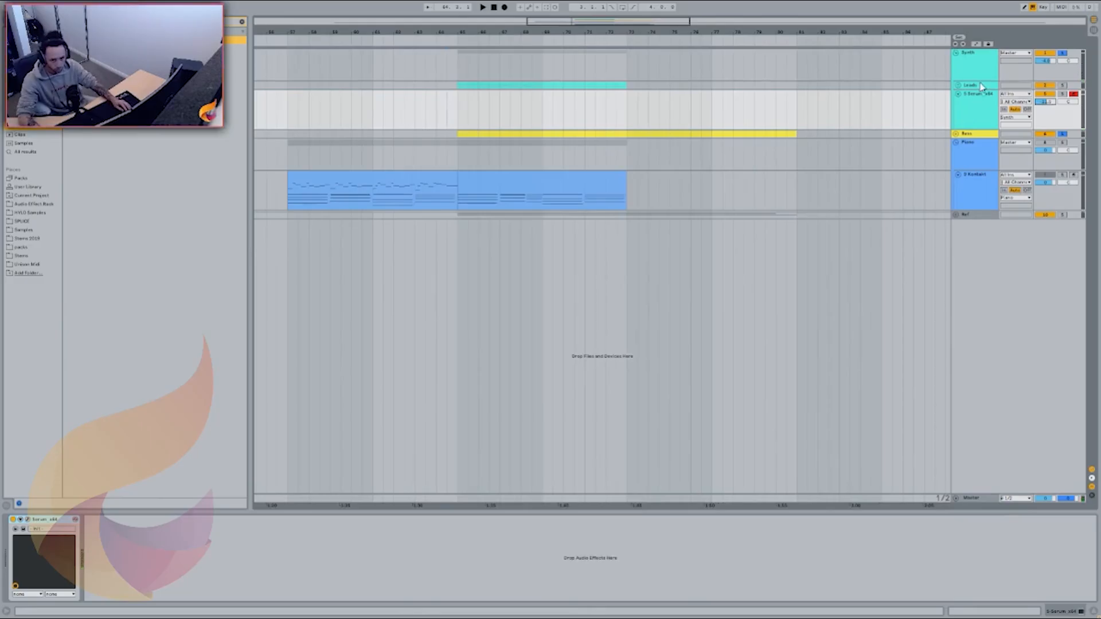
pyautogui.click(975, 102)
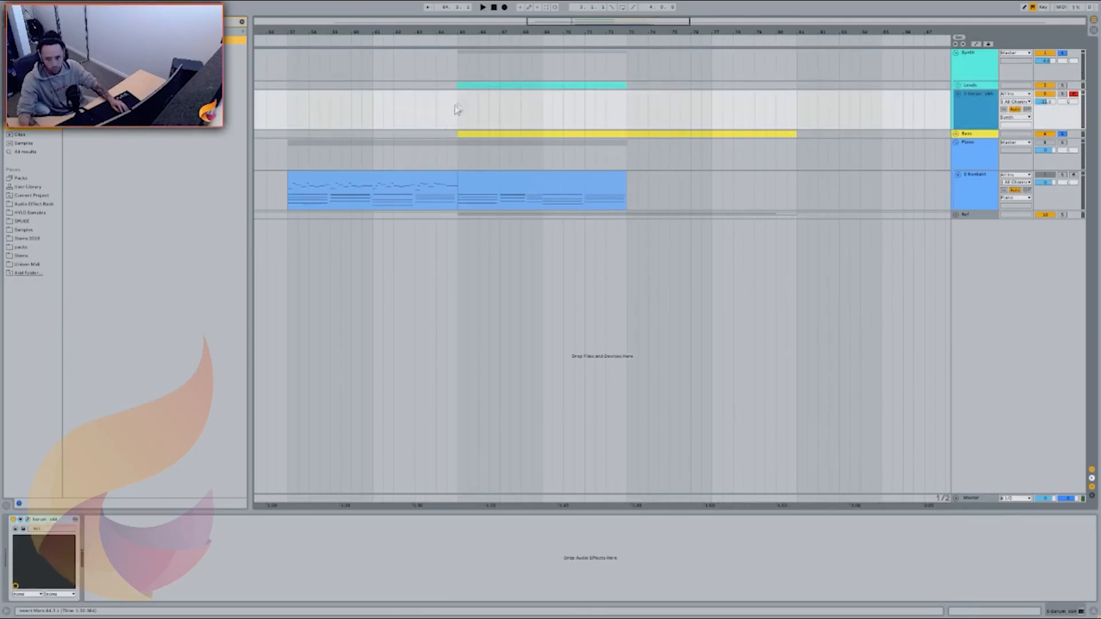
pyautogui.moveTo(457, 109); pyautogui.dragTo(541, 111)
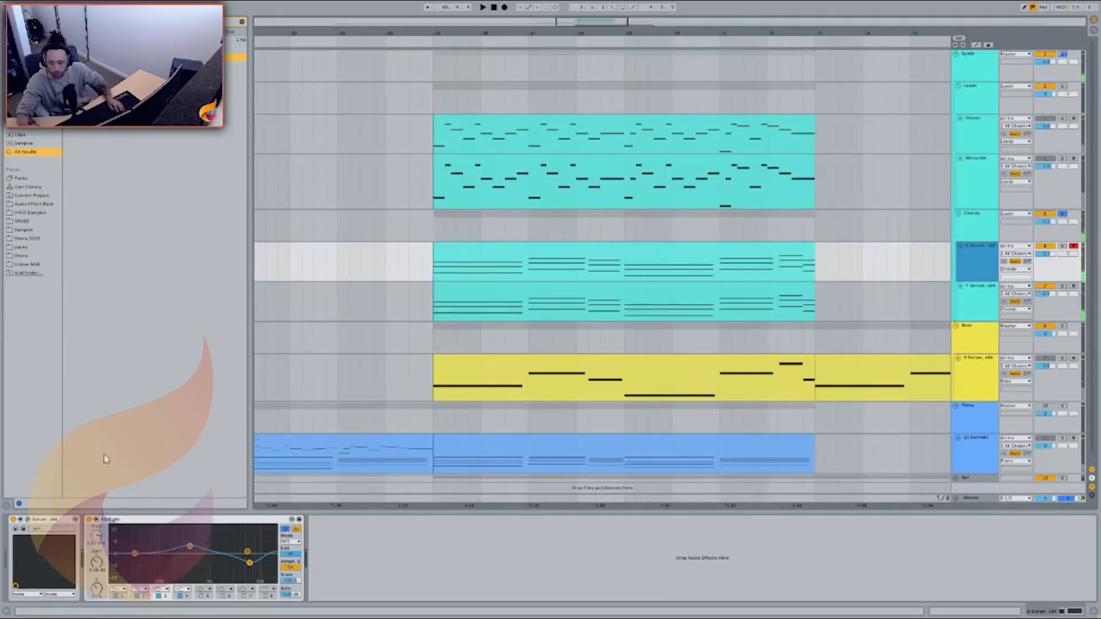
# Examine the Serum patches of both Chords layers, including their oscillator A waveforms and the first layer's effects
pyautogui.click(25, 520)
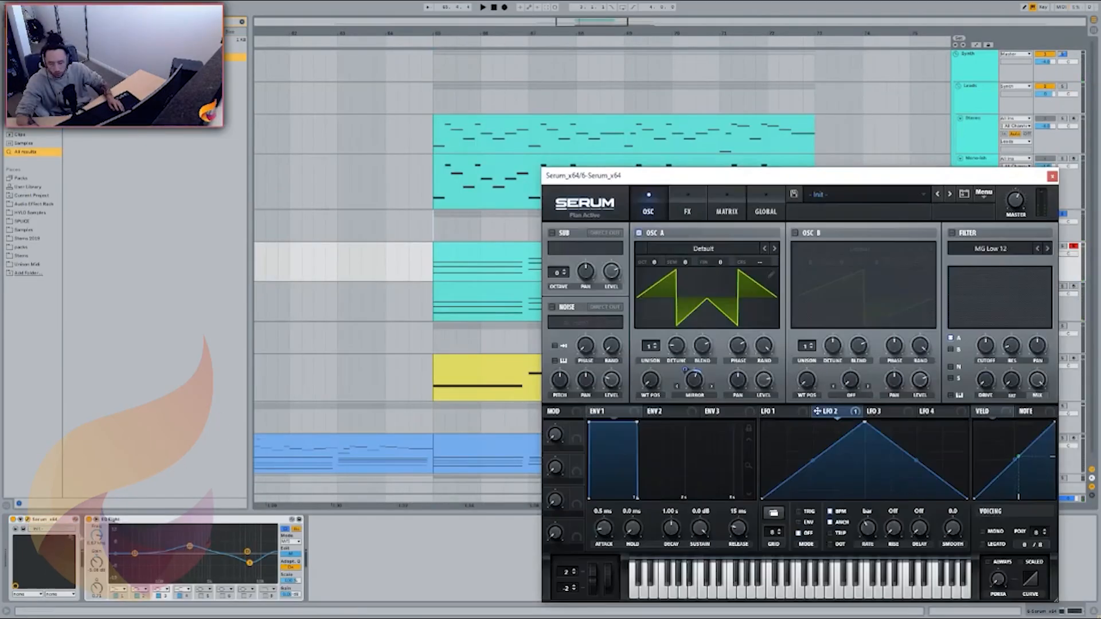
pyautogui.click(700, 281)
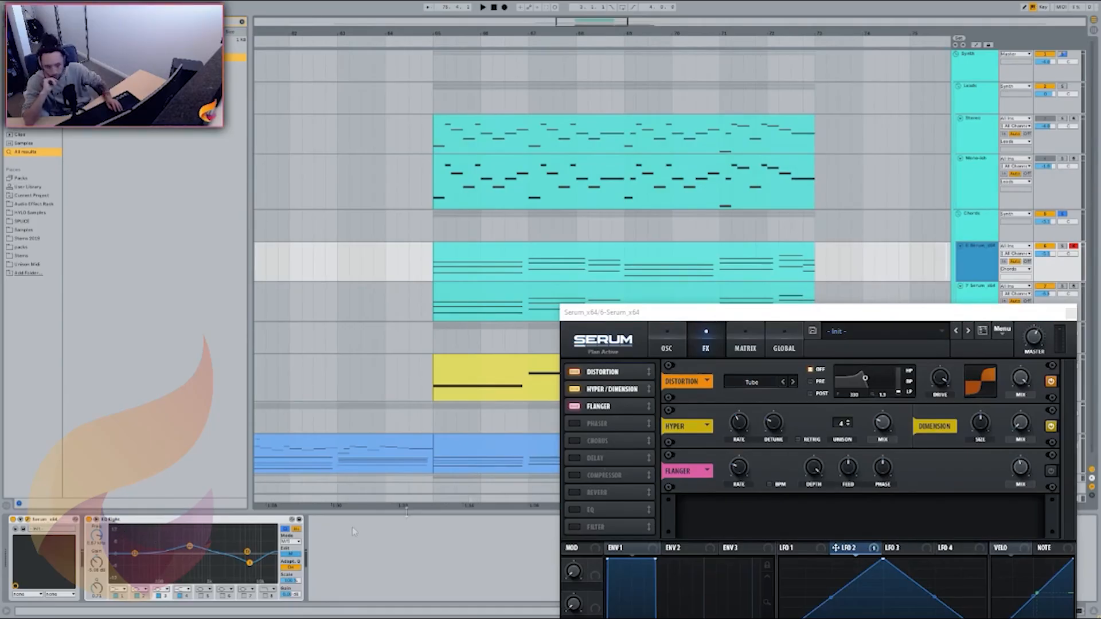
pyautogui.click(978, 295)
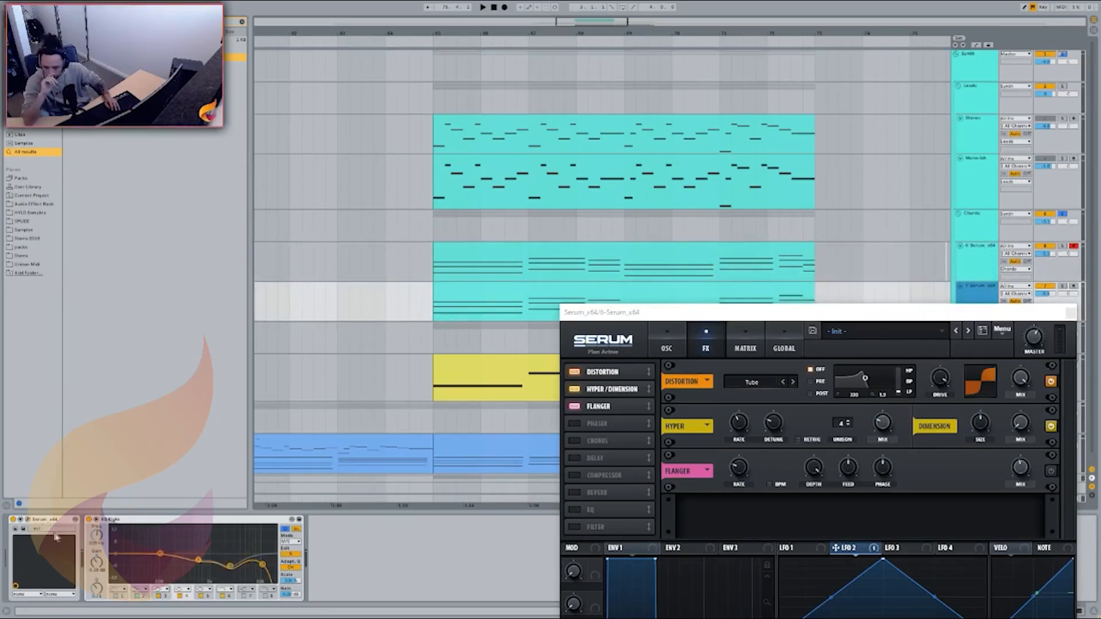
pyautogui.click(1062, 215)
pyautogui.click(976, 286)
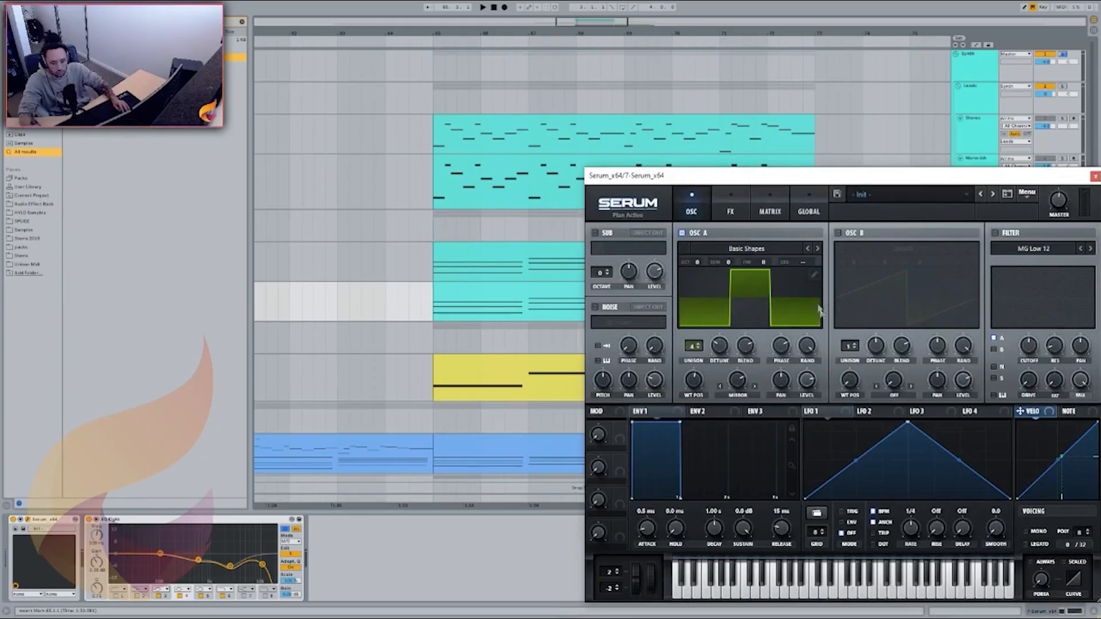
pyautogui.moveTo(874, 177); pyautogui.dragTo(718, 434)
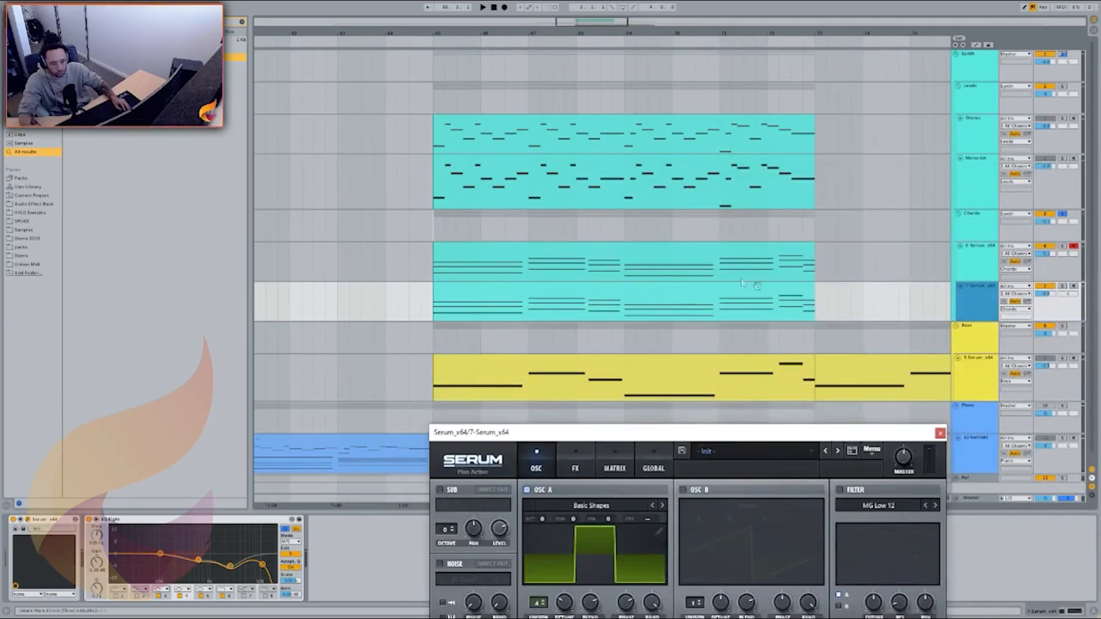
# Audition the Chords group in solo and close the second layer's Serum window
pyautogui.click(1062, 215)
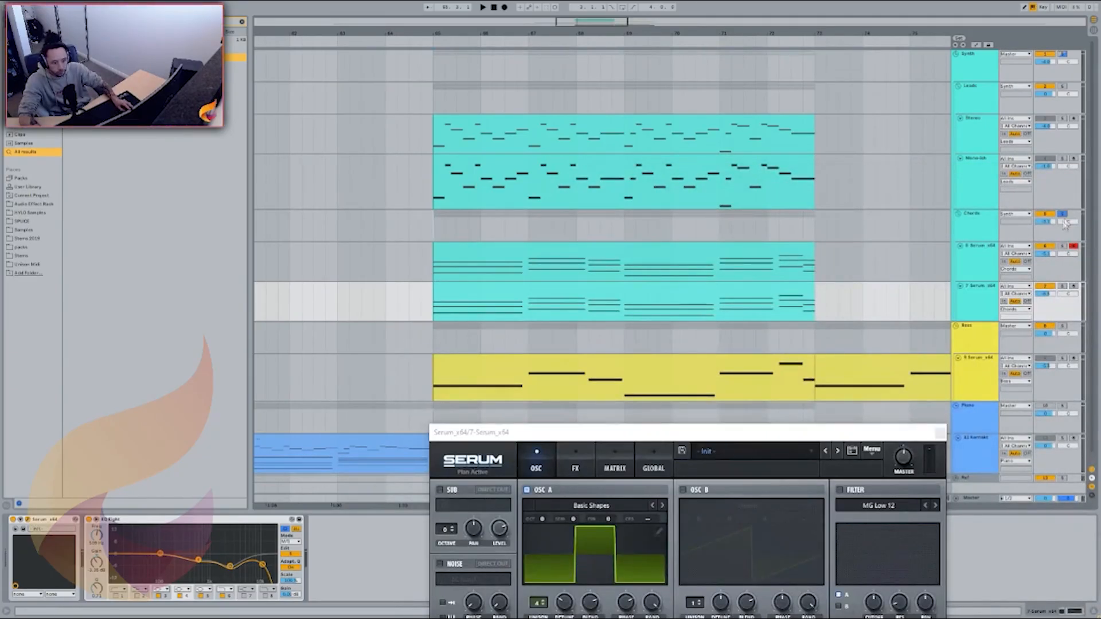
pyautogui.press('space')
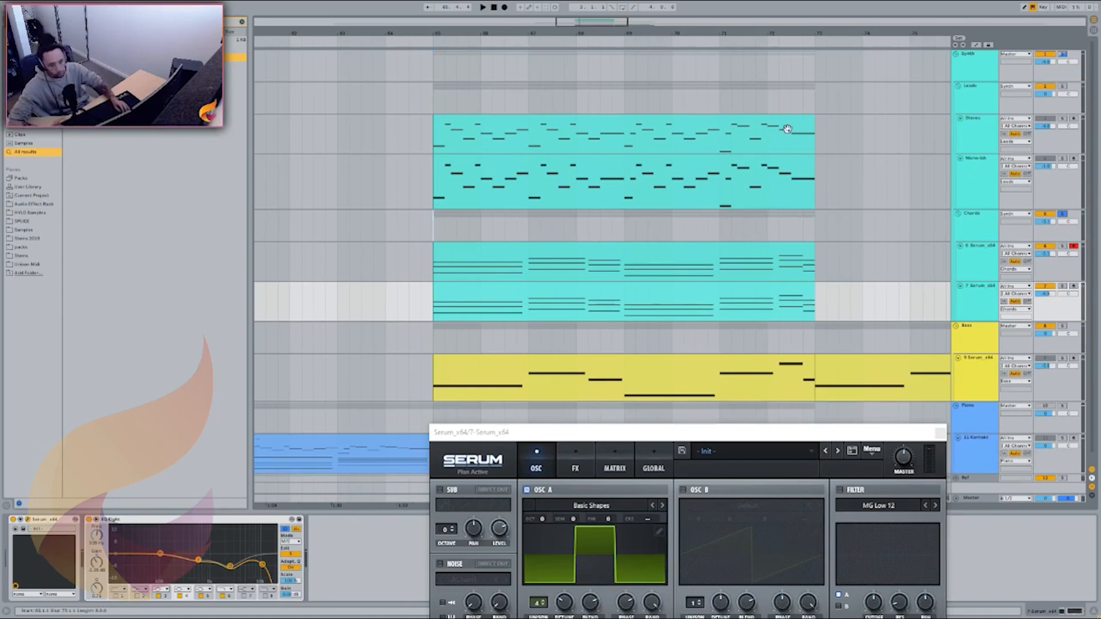
pyautogui.click(1063, 55)
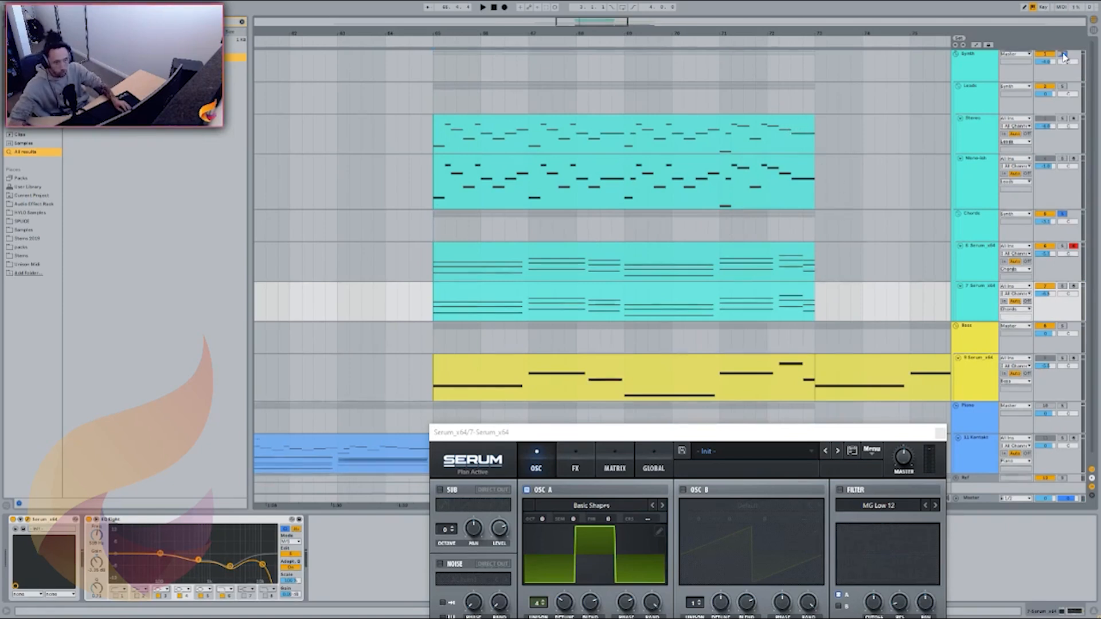
pyautogui.click(939, 434)
# Solo the Bass group alongside the Synth group, play them together, and stop with the bass Serum track selected
pyautogui.click(969, 342)
pyautogui.click(987, 373)
pyautogui.click(987, 373)
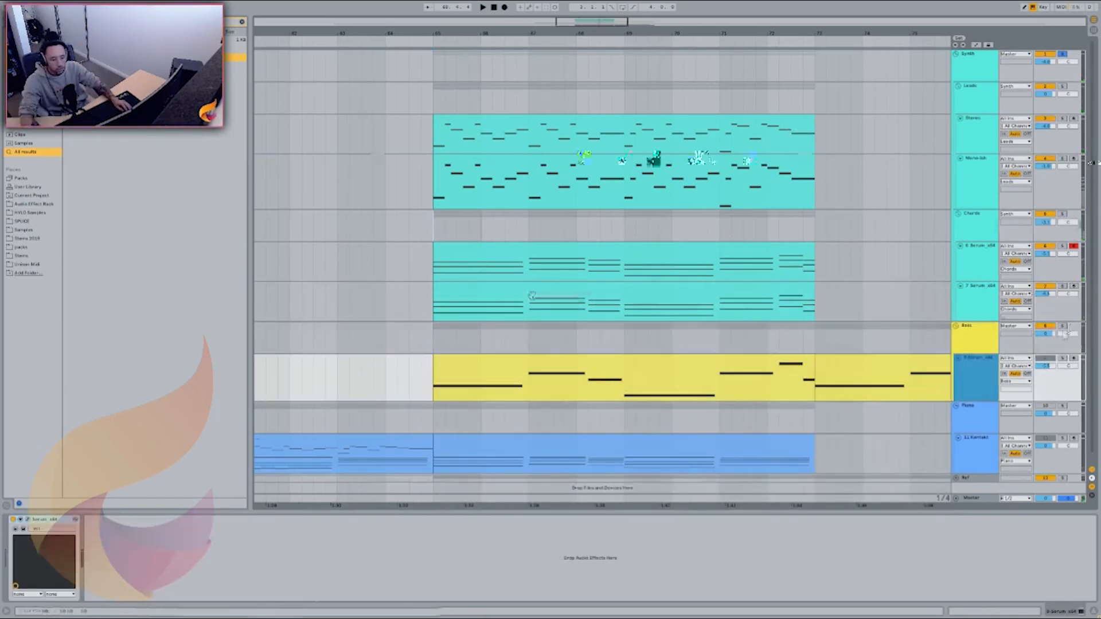
pyautogui.click(1062, 325)
pyautogui.press('space')
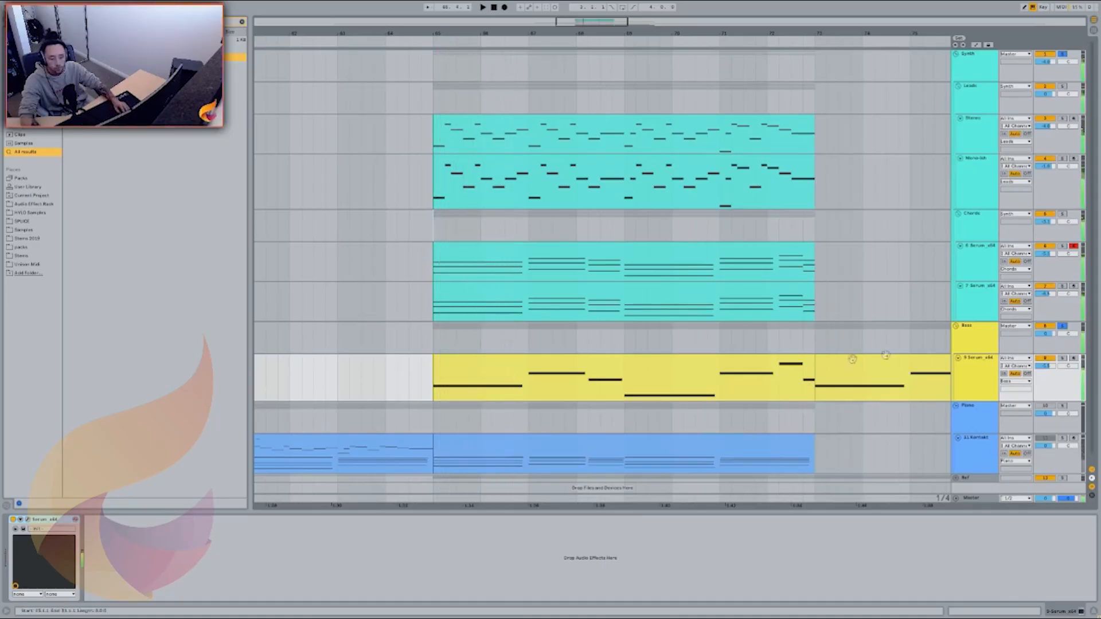
pyautogui.press('space')
pyautogui.click(993, 311)
pyautogui.click(984, 373)
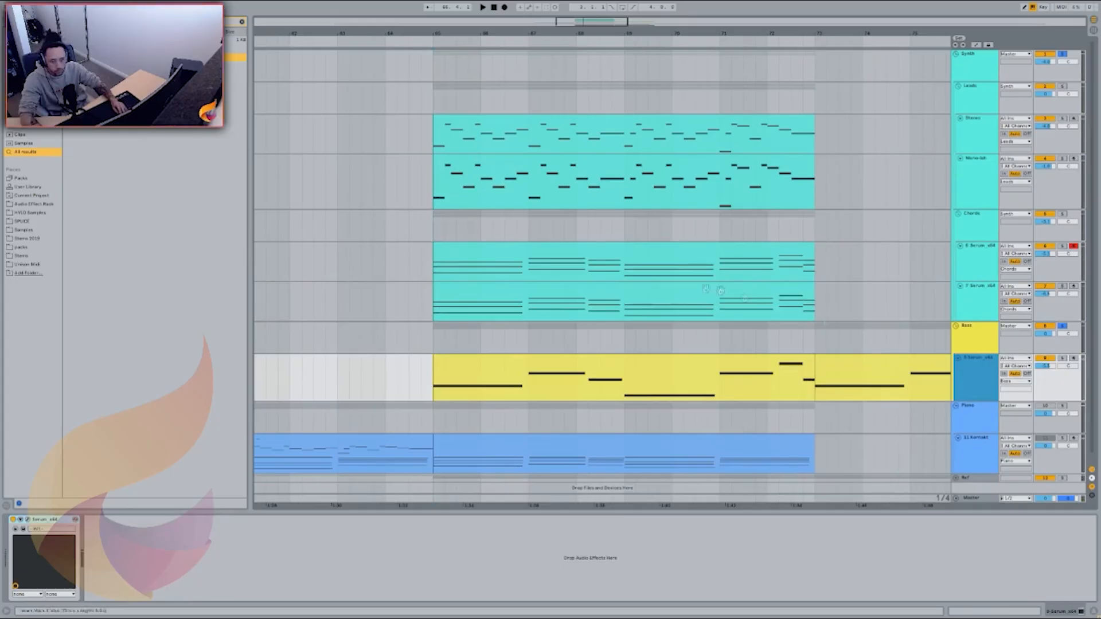
# Duplicate the bass Serum track, open the copy's Serum patch and audition it in playback
pyautogui.scroll(-1, 787, 357)
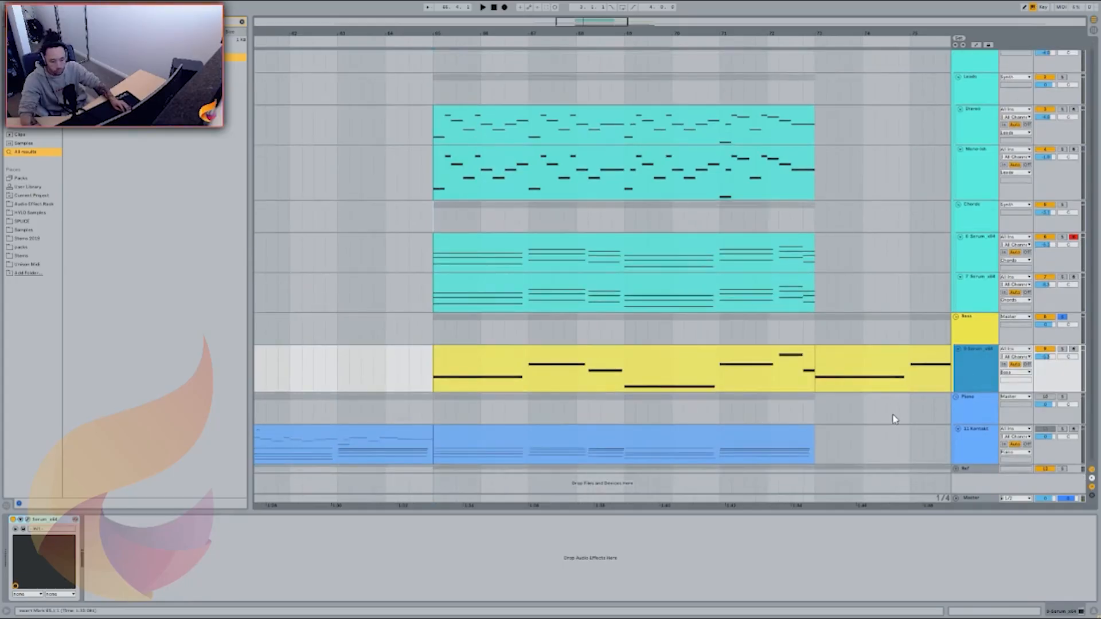
pyautogui.hotkey('ctrl', 'd')
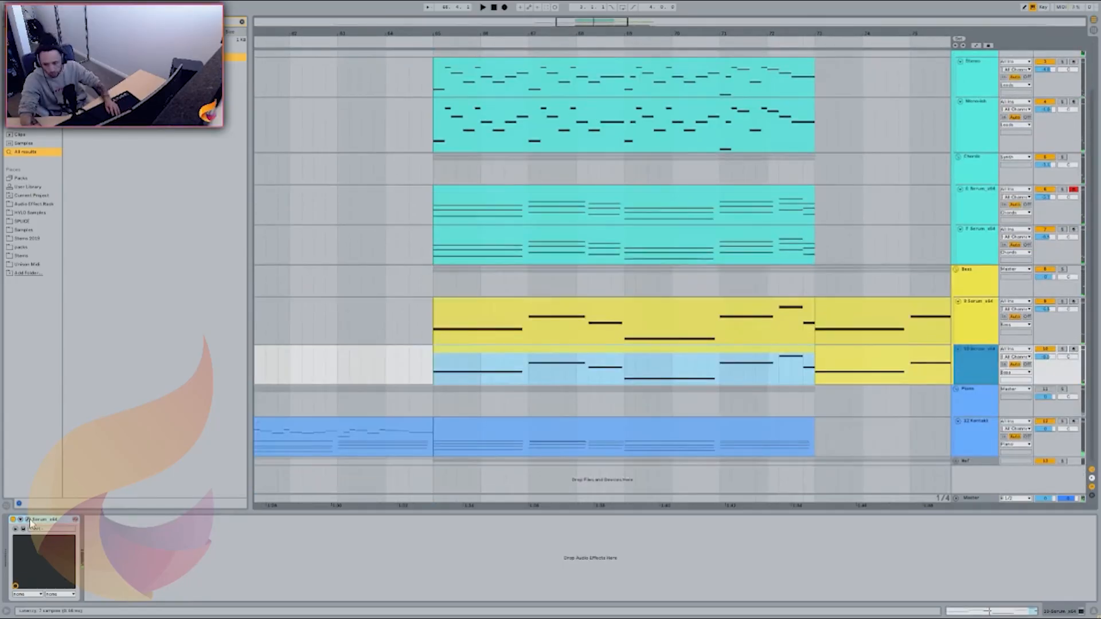
pyautogui.click(27, 519)
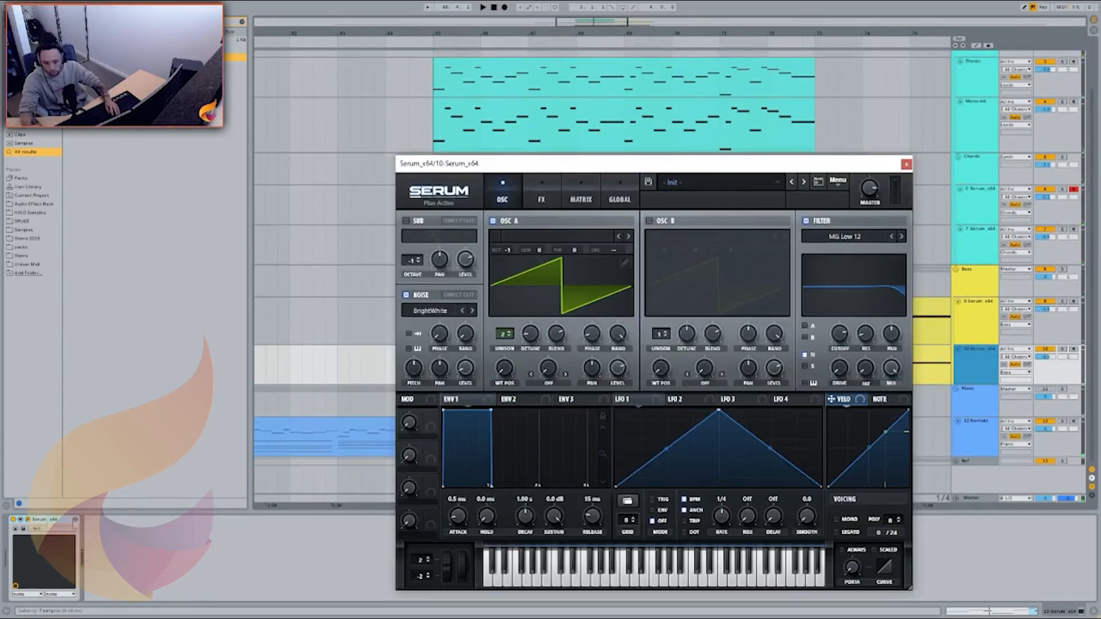
pyautogui.moveTo(596, 164); pyautogui.dragTo(589, 281)
pyautogui.press('space')
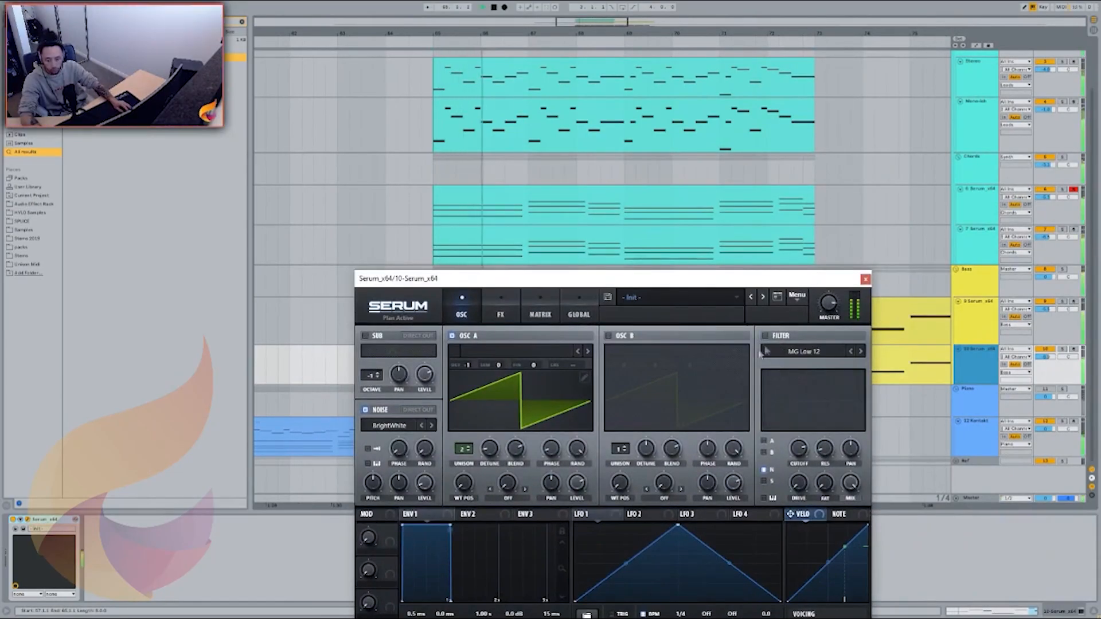
pyautogui.press('space')
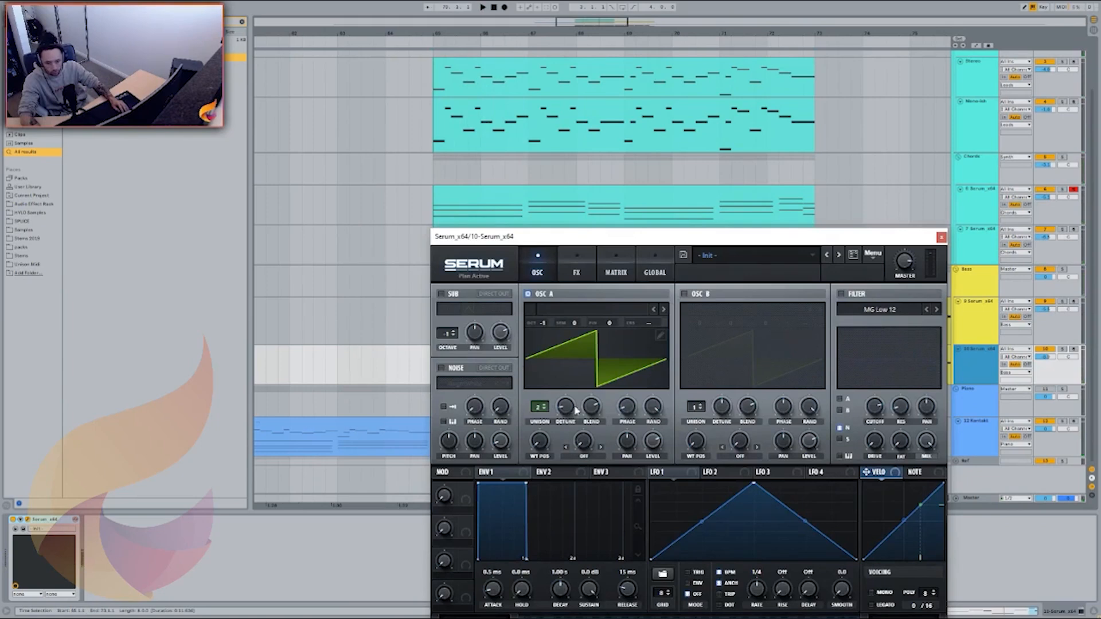
# Select the Leads and Chords groups together and collapse them in the arrangement
pyautogui.click(467, 183)
pyautogui.scroll(2, 471, 191)
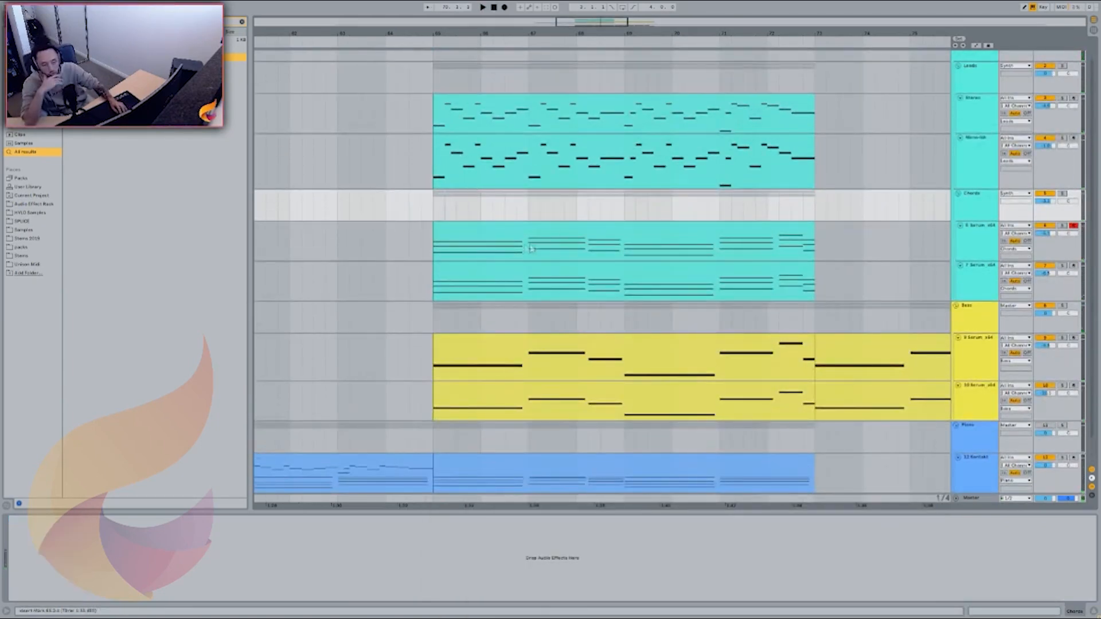
pyautogui.scroll(1, 978, 148)
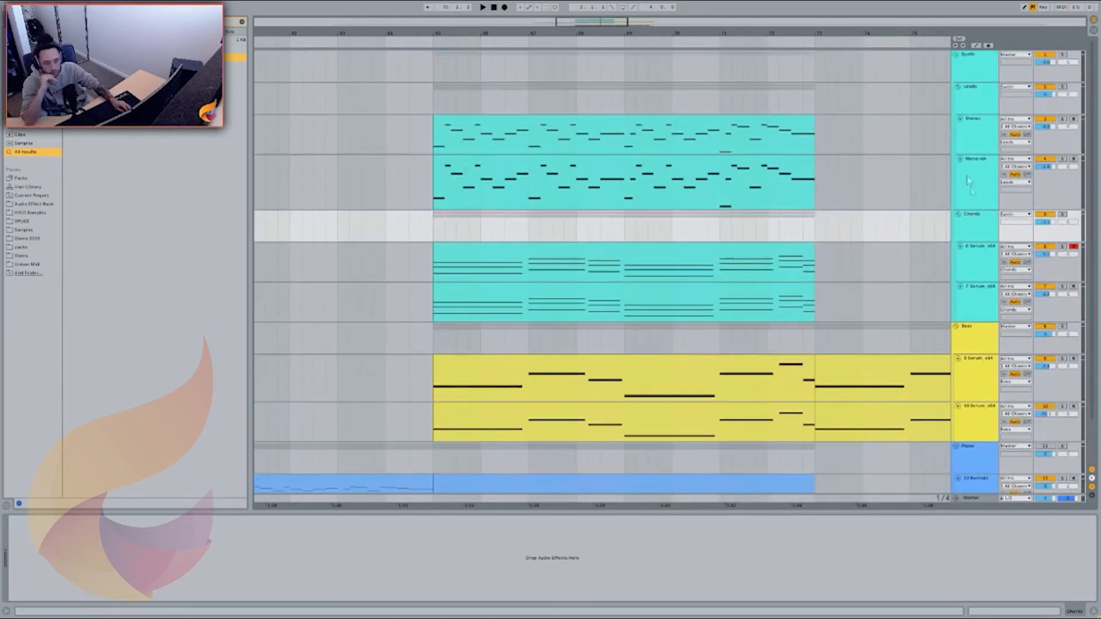
pyautogui.click(975, 219)
pyautogui.hotkey('shift', 'Up')
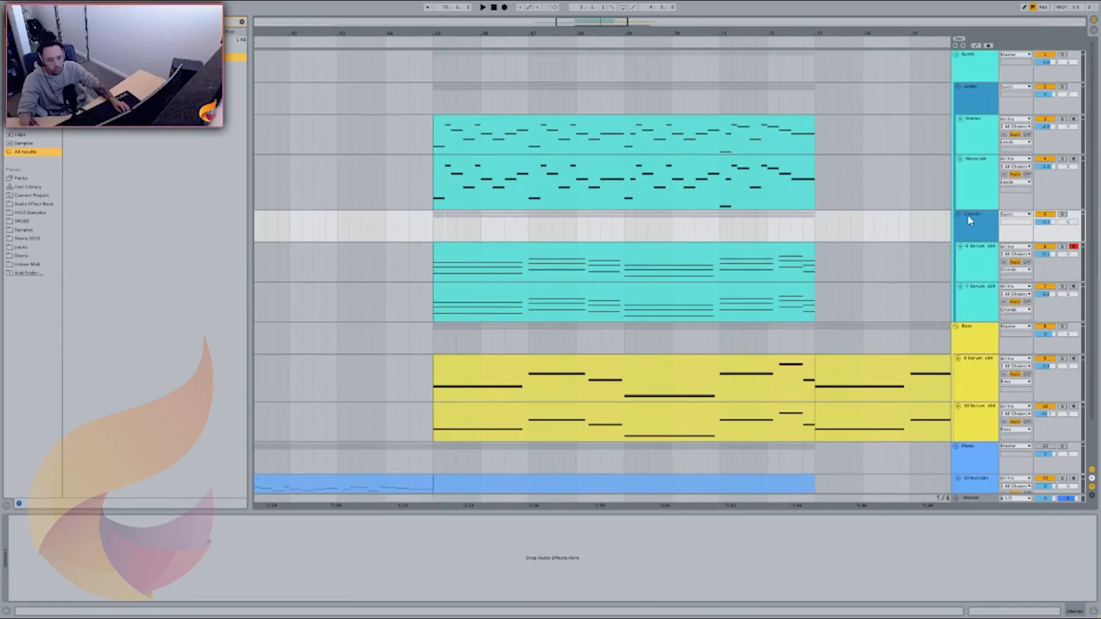
pyautogui.click(965, 328)
pyautogui.click(968, 226)
pyautogui.keyDown('shift'); pyautogui.click(966, 97); pyautogui.keyUp('shift')
pyautogui.click(958, 87)
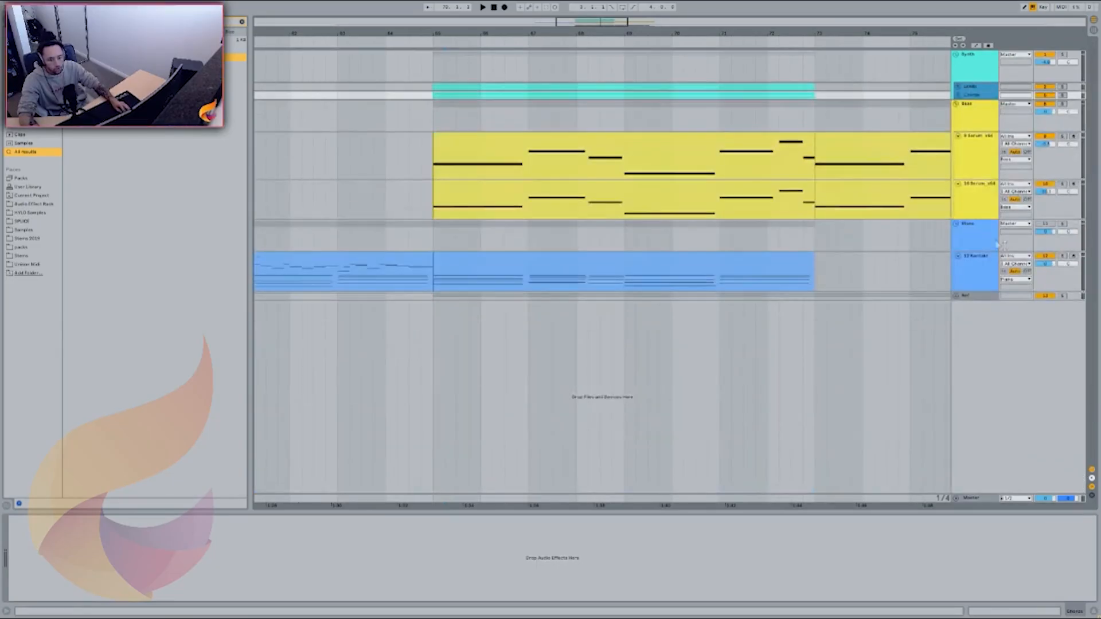
pyautogui.click(957, 87)
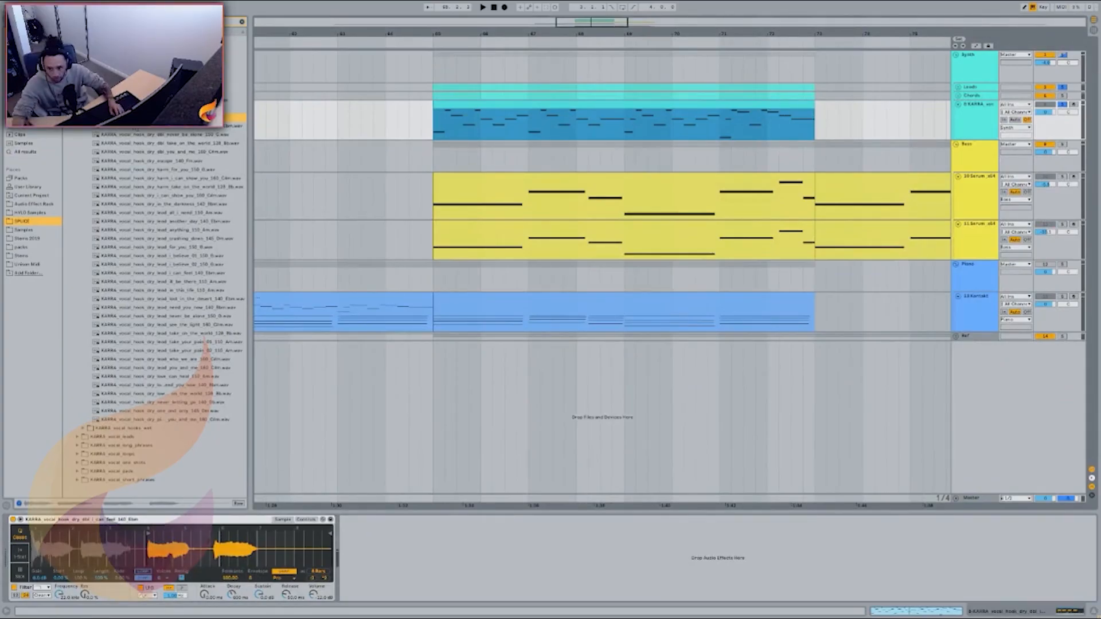
# Audition the KARRA vocal hook track's melody clip in solo and compare it with the Leads group
pyautogui.click(134, 120)
pyautogui.click(543, 129)
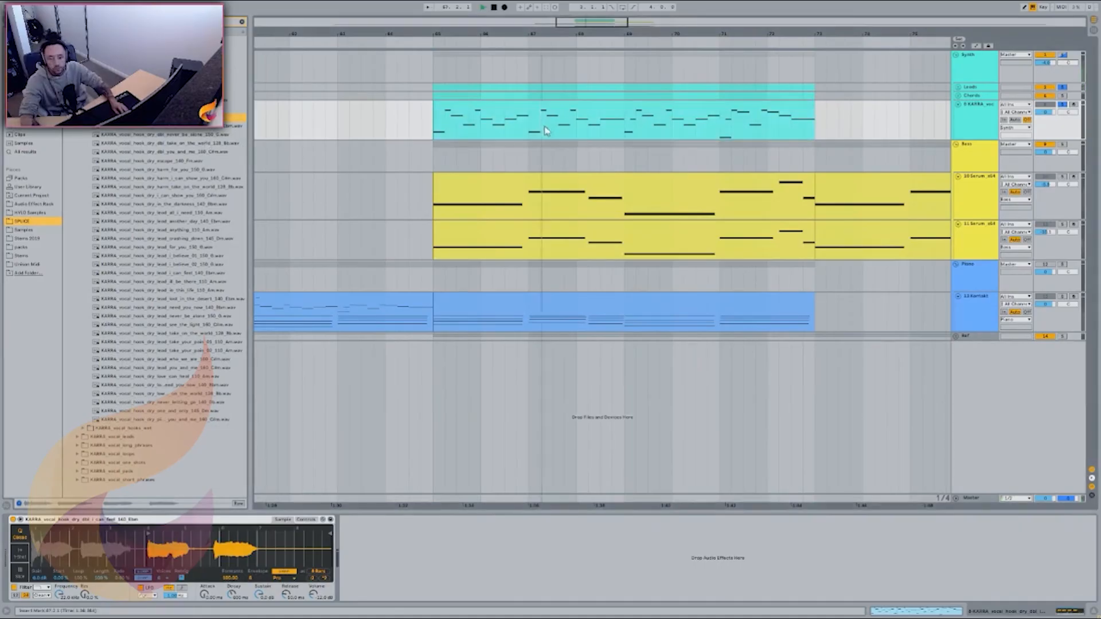
pyautogui.press('space')
pyautogui.press('space')
pyautogui.click(972, 119)
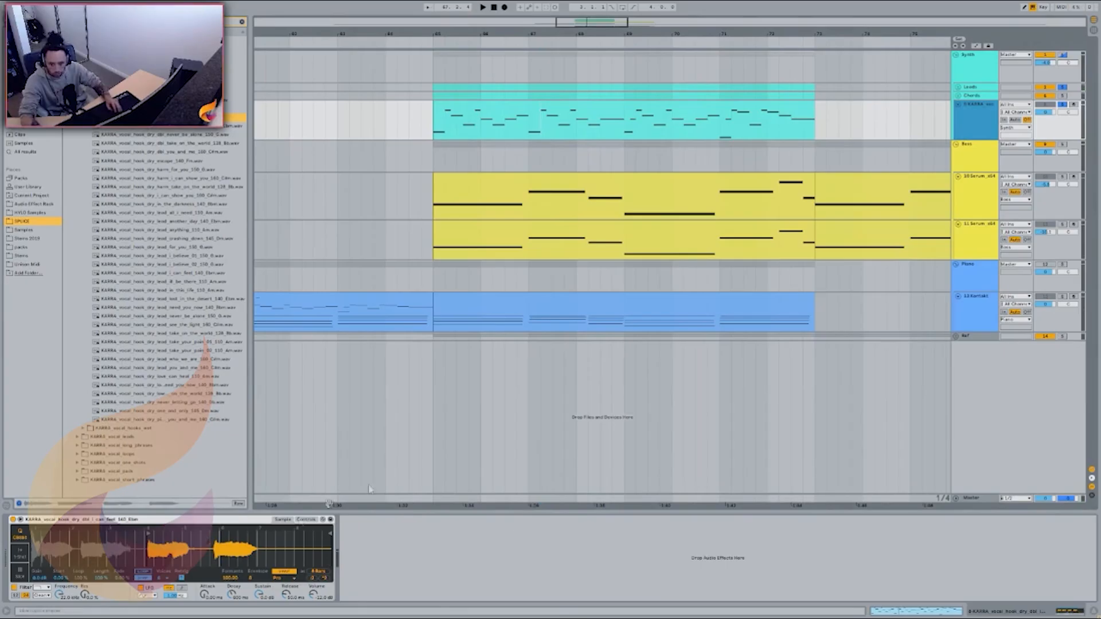
pyautogui.click(473, 124)
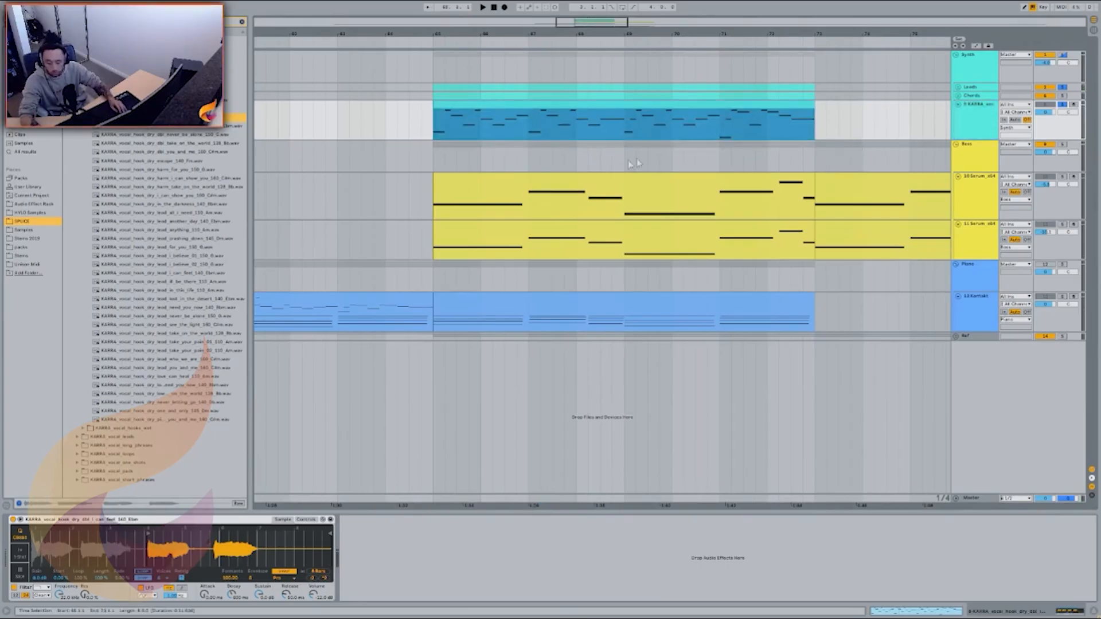
pyautogui.click(1064, 105)
pyautogui.press('space')
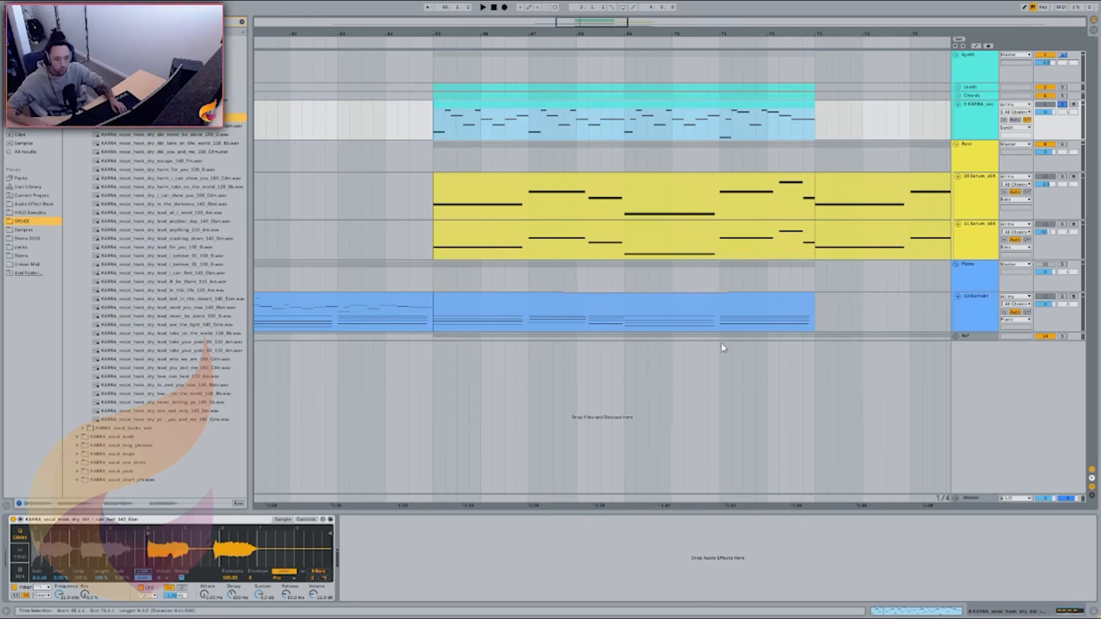
pyautogui.click(989, 121)
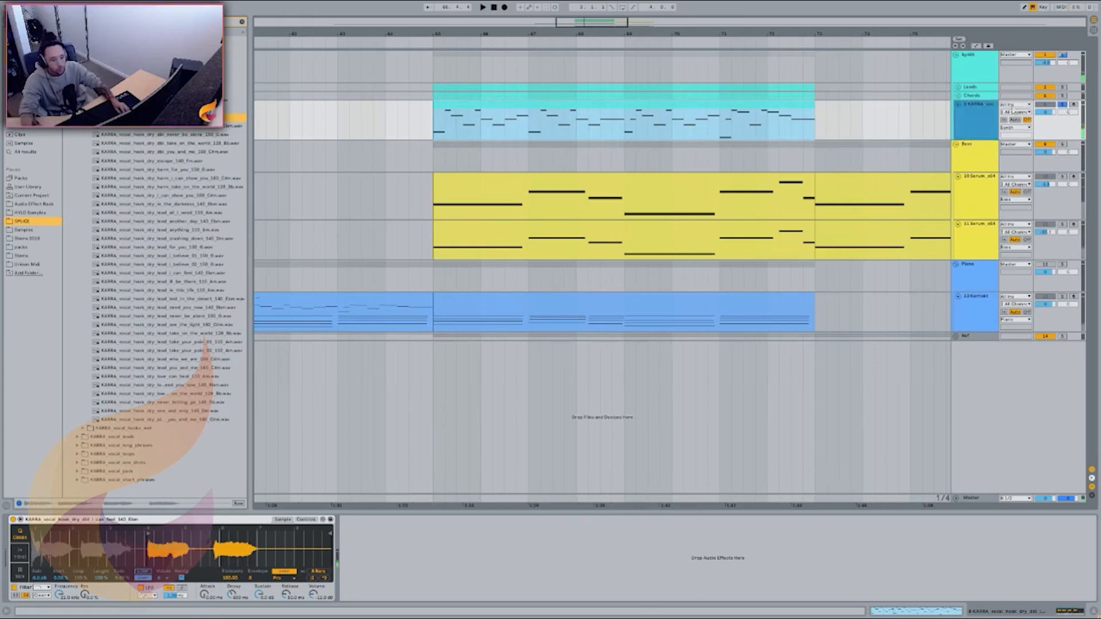
pyautogui.click(1062, 88)
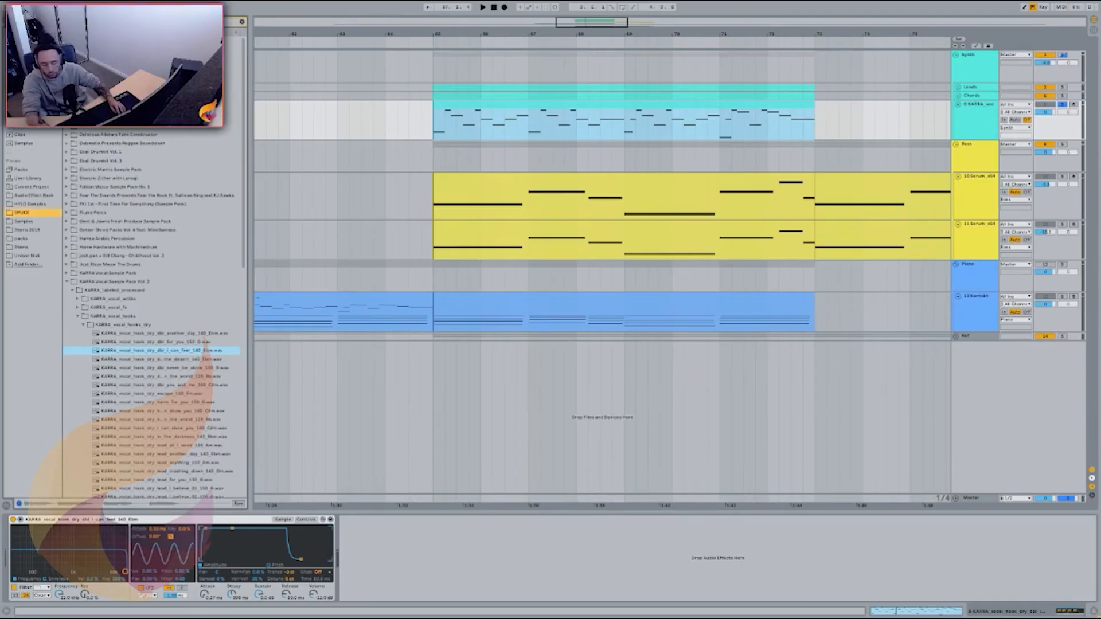
# Find the Utility effect and add it after Simpler on the KARRA vocal hook track
pyautogui.hotkey('ctrl', 'f')
pyautogui.click(28, 152)
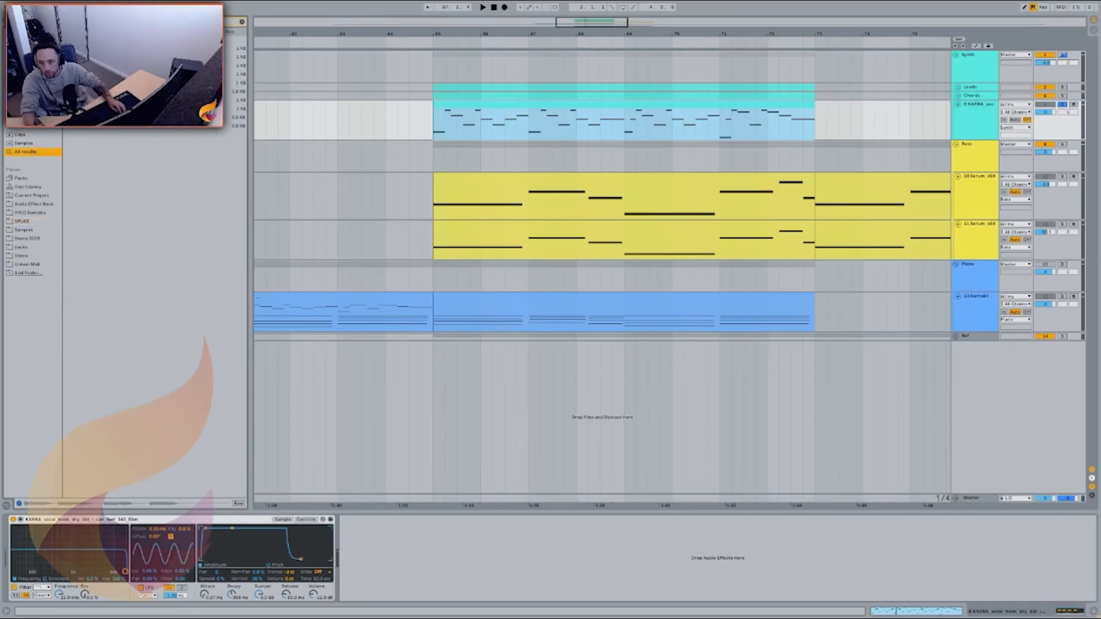
pyautogui.moveTo(98, 40); pyautogui.dragTo(366, 561)
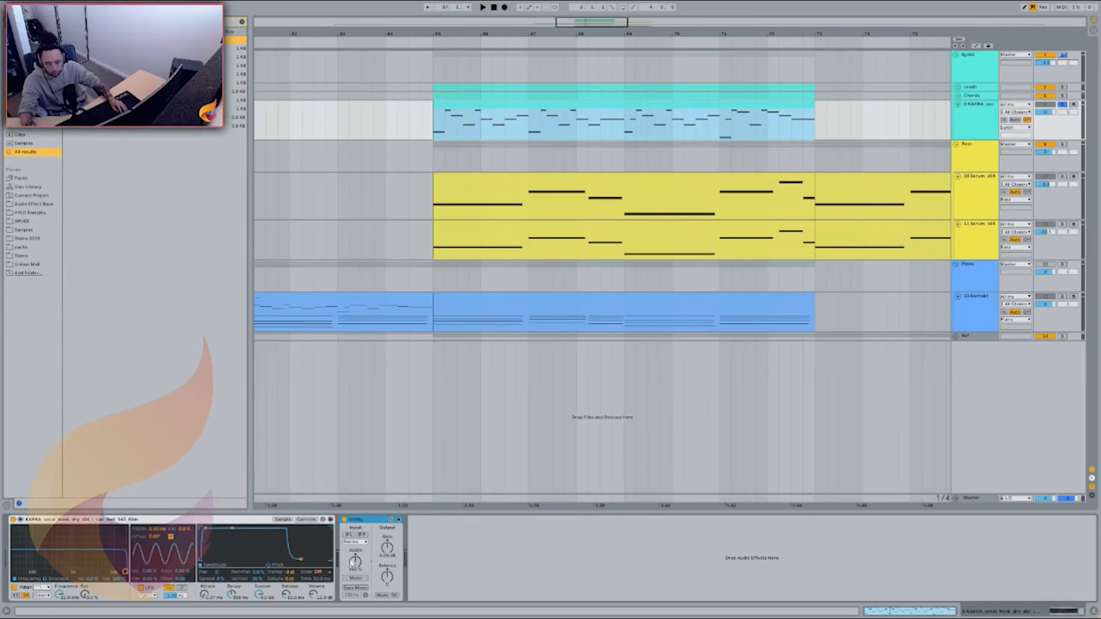
# Try Utility's width at 0% while playing the vocal melody, and restore the width to 100%
pyautogui.click(584, 104)
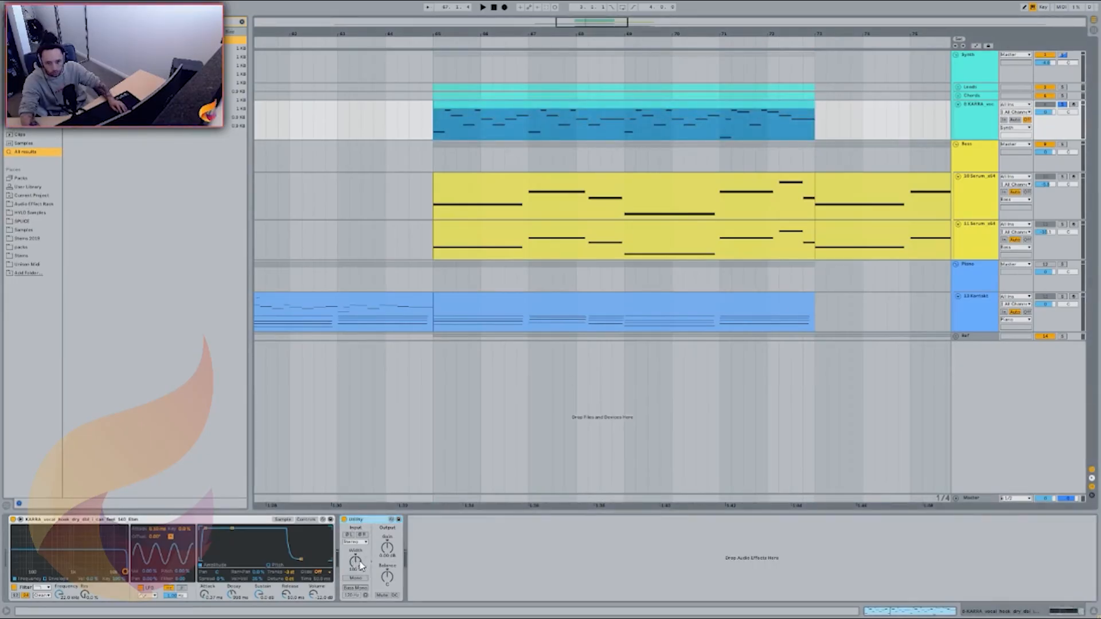
pyautogui.moveTo(355, 561); pyautogui.dragTo(356, 587)
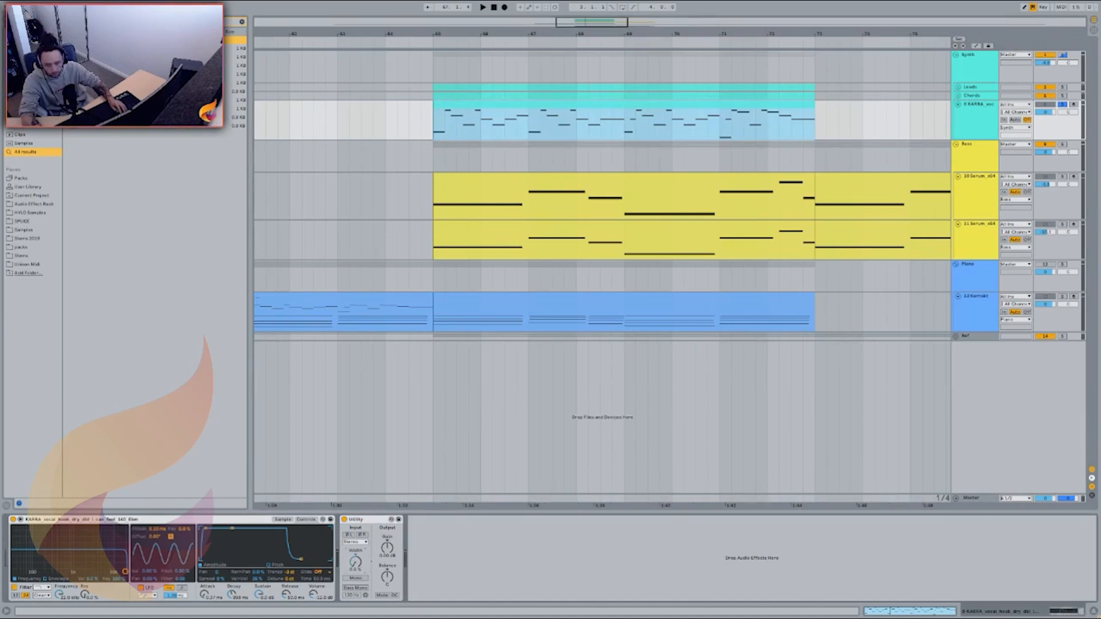
pyautogui.press('space')
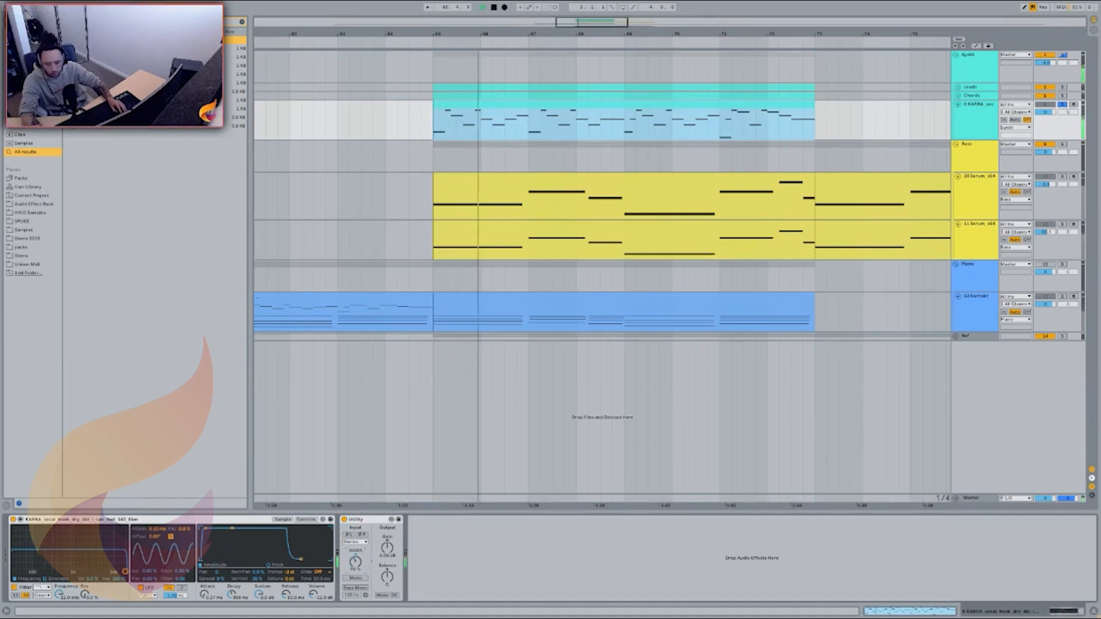
pyautogui.press('space')
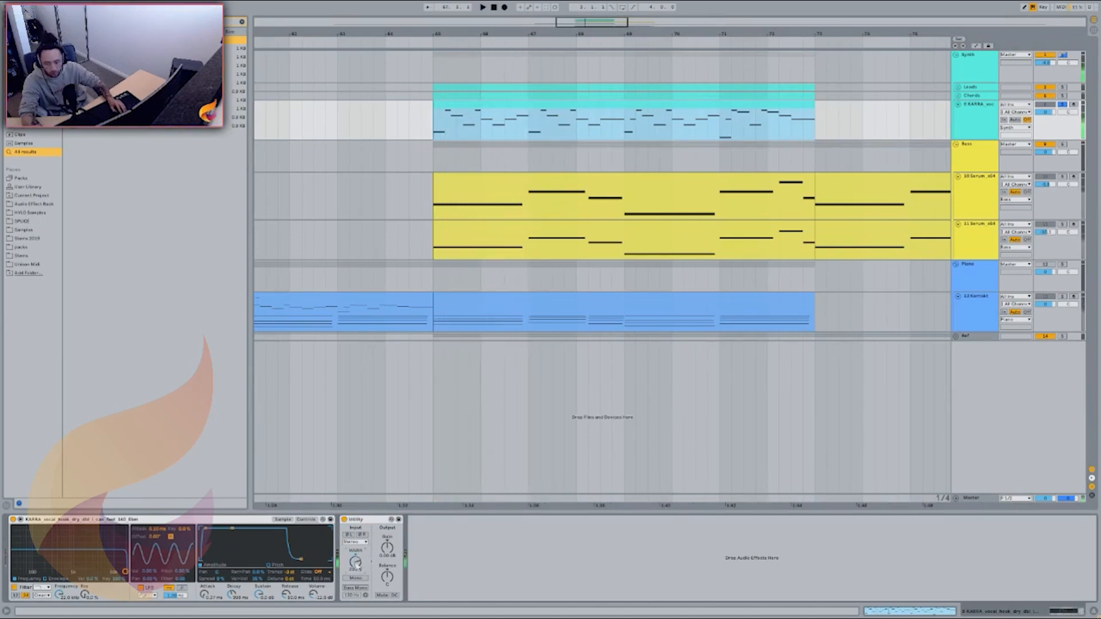
pyautogui.doubleClick(357, 562)
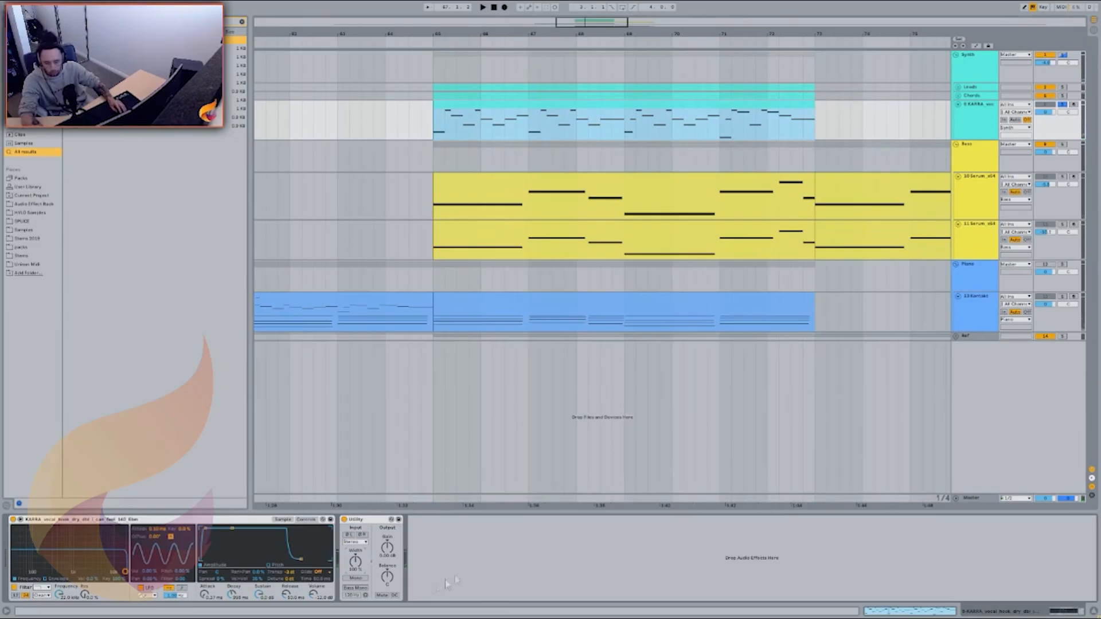
# Set Utility's input channel mode to Left on the vocal hook track
pyautogui.click(356, 542)
pyautogui.click(349, 541)
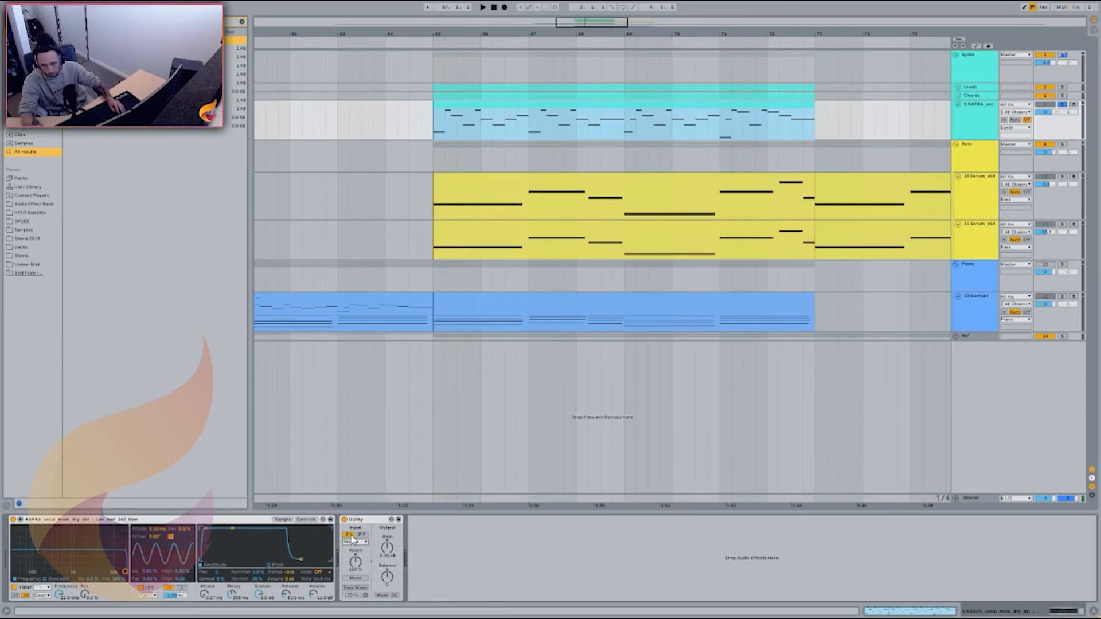
pyautogui.click(363, 543)
pyautogui.click(347, 549)
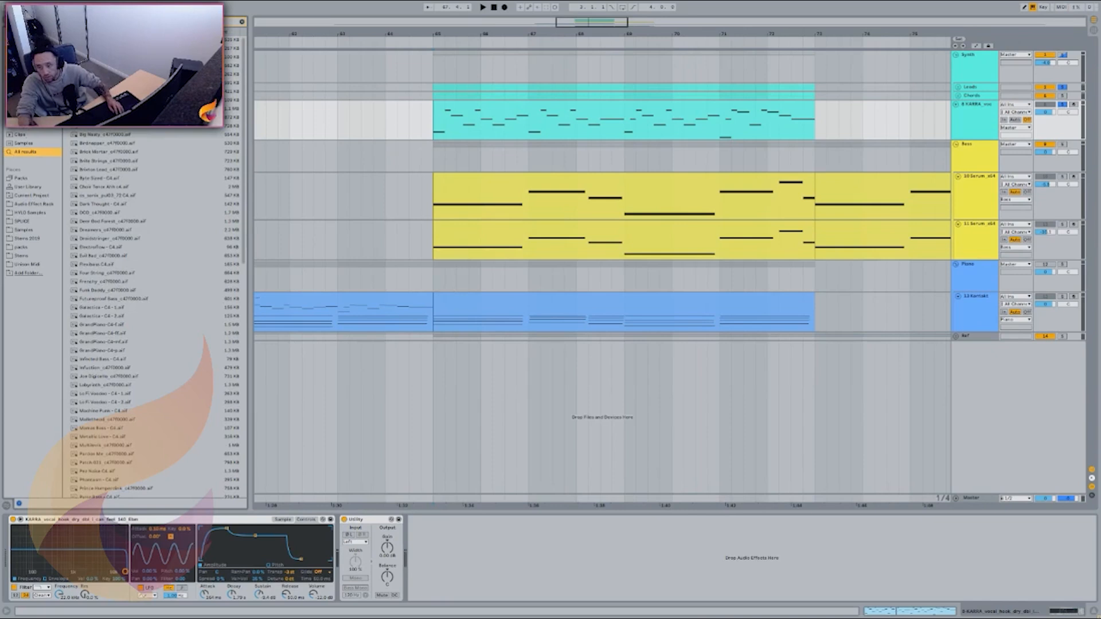
# Add the C4 Stereo multiband processor after Utility and raise its output to 4.1
pyautogui.doubleClick(115, 49)
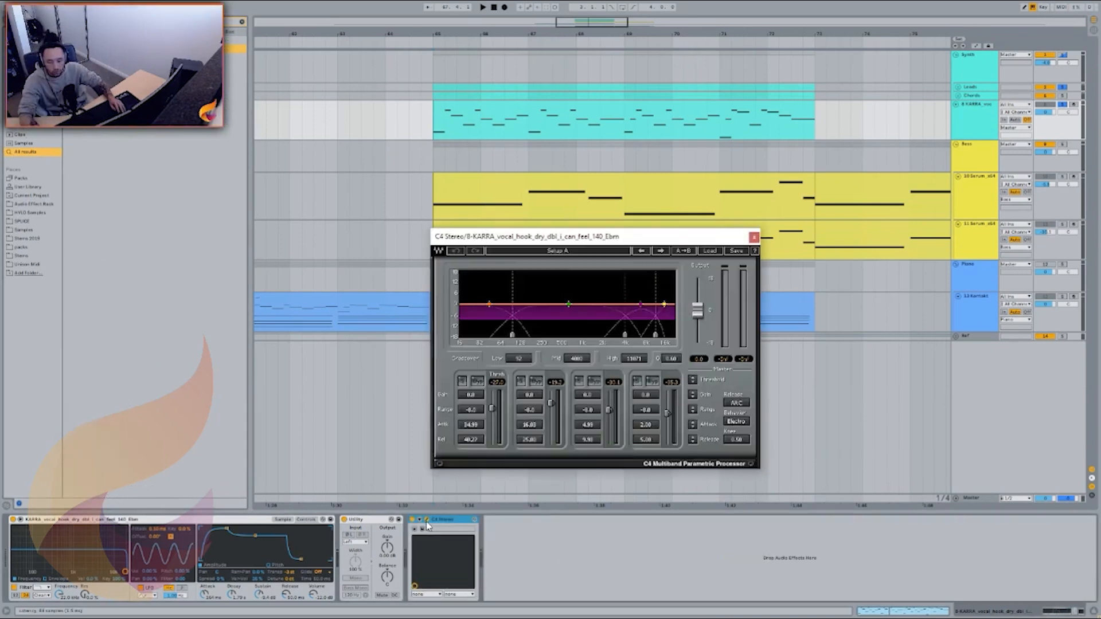
pyautogui.moveTo(697, 310); pyautogui.dragTo(697, 301)
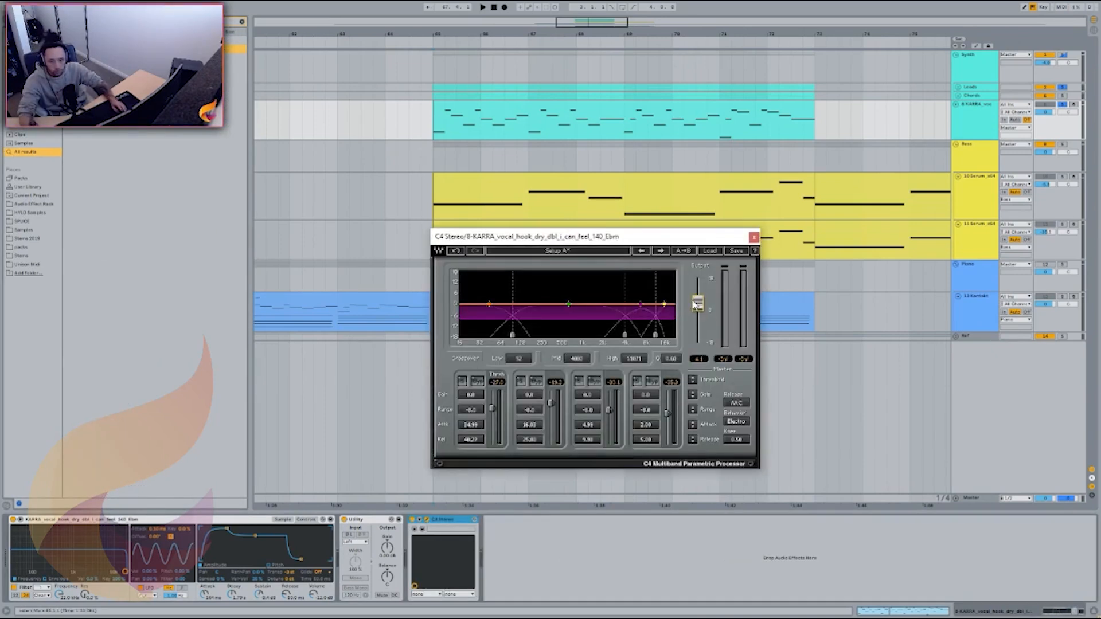
# Solo C4's third band, set its crossovers to about 2311 and 10526, and adjust its threshold during playback
pyautogui.moveTo(609, 409); pyautogui.dragTo(609, 399)
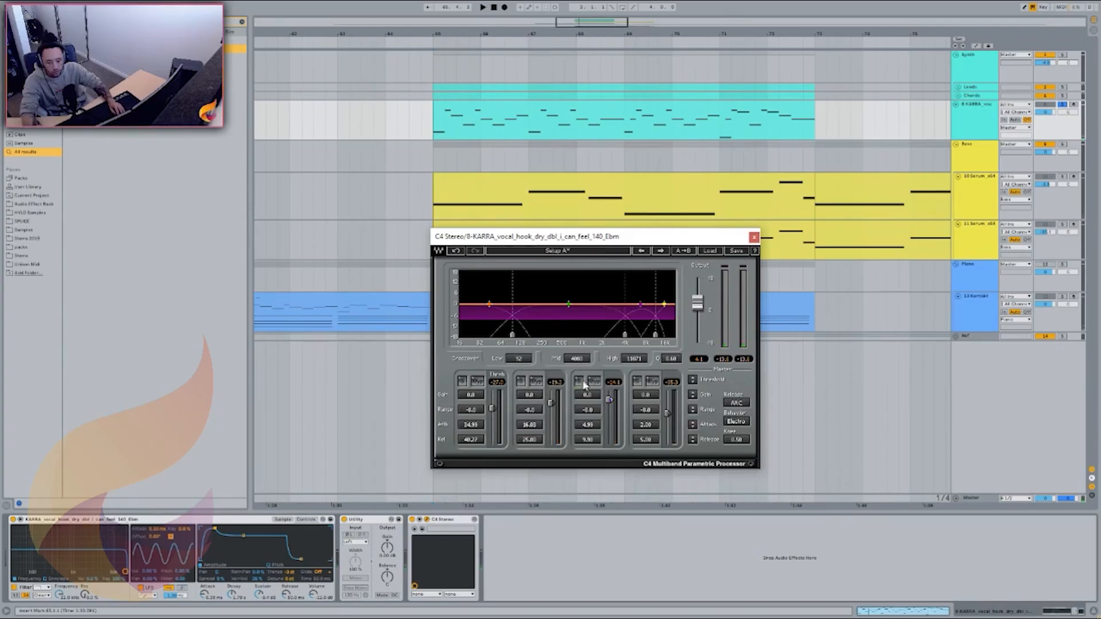
pyautogui.click(579, 381)
pyautogui.moveTo(624, 336); pyautogui.dragTo(653, 338)
pyautogui.press('space')
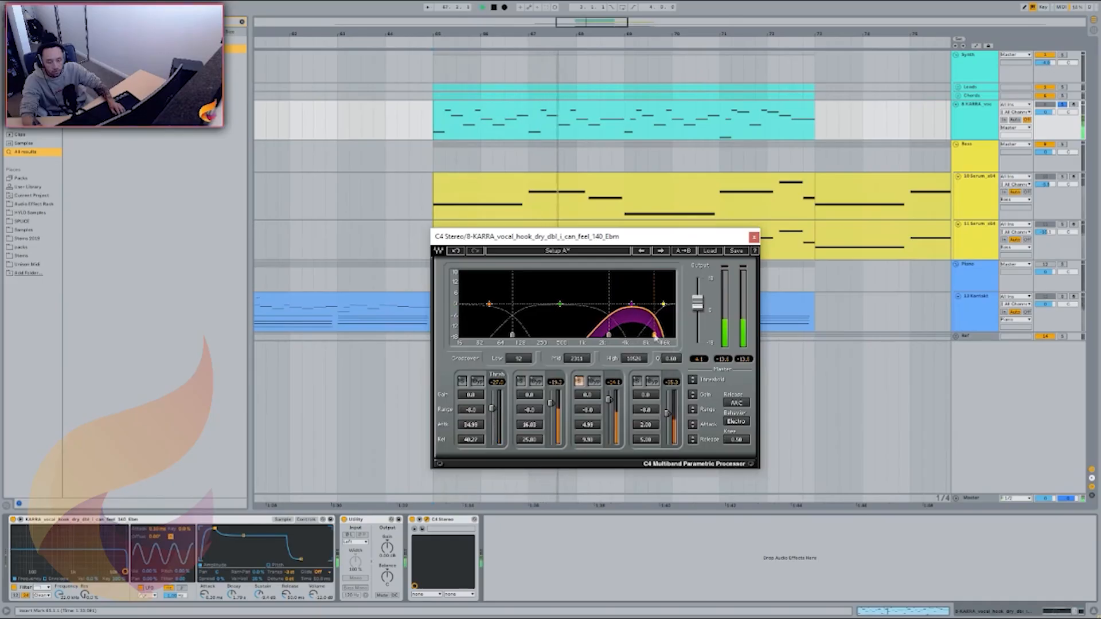
pyautogui.moveTo(609, 404); pyautogui.dragTo(609, 406)
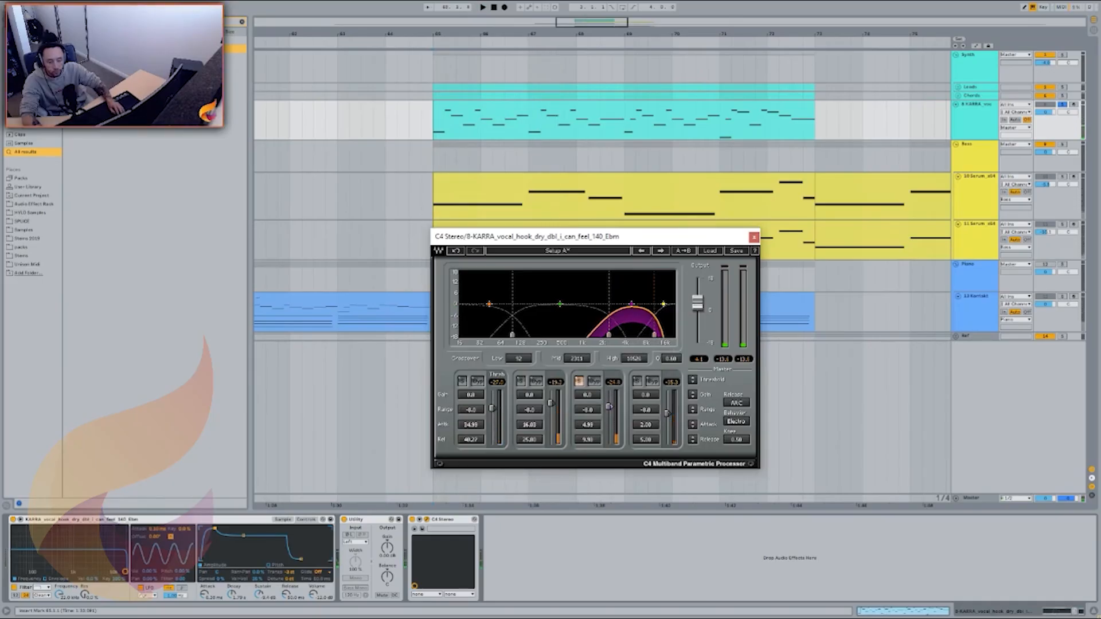
# Play the vocal hook layer with the full mix and examine its Simpler sample waveform and device chain
pyautogui.click(974, 135)
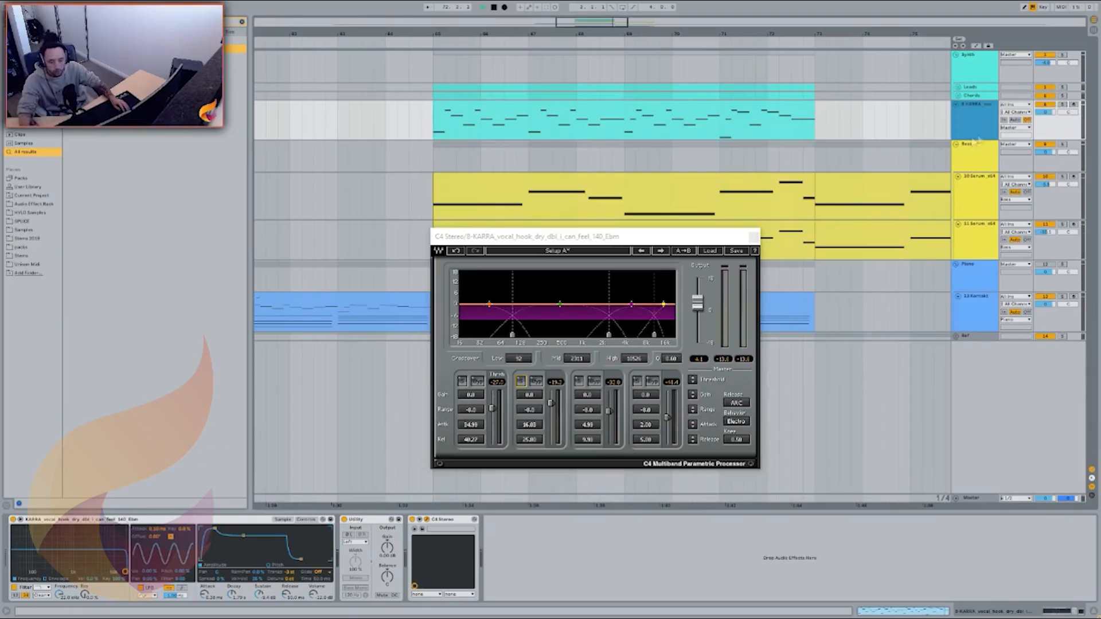
pyautogui.press('space')
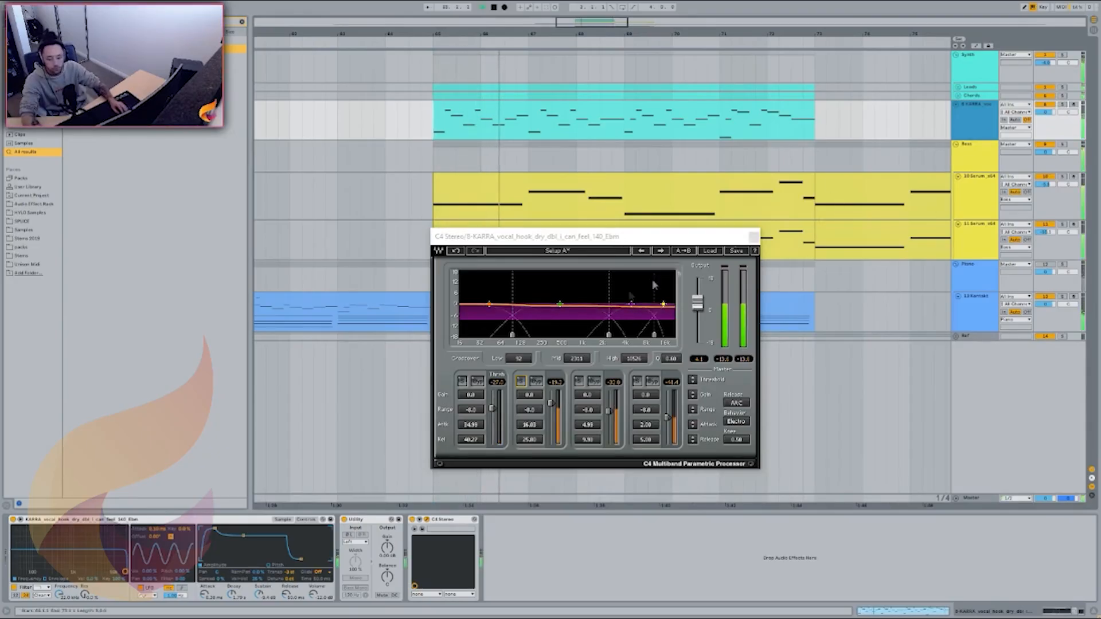
pyautogui.click(282, 519)
pyautogui.click(303, 520)
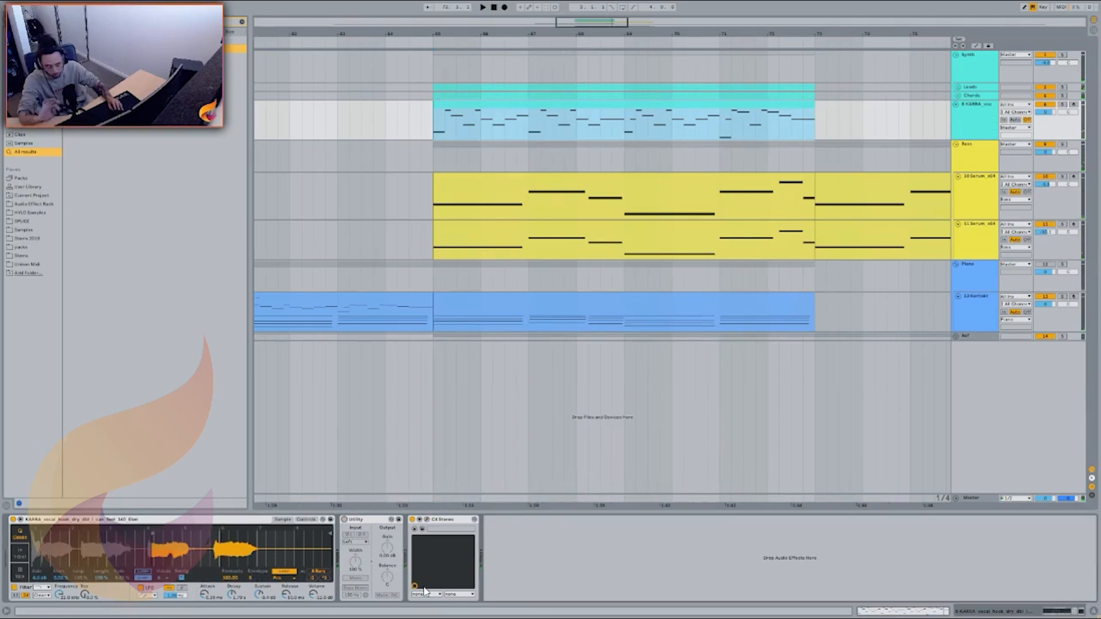
pyautogui.click(523, 528)
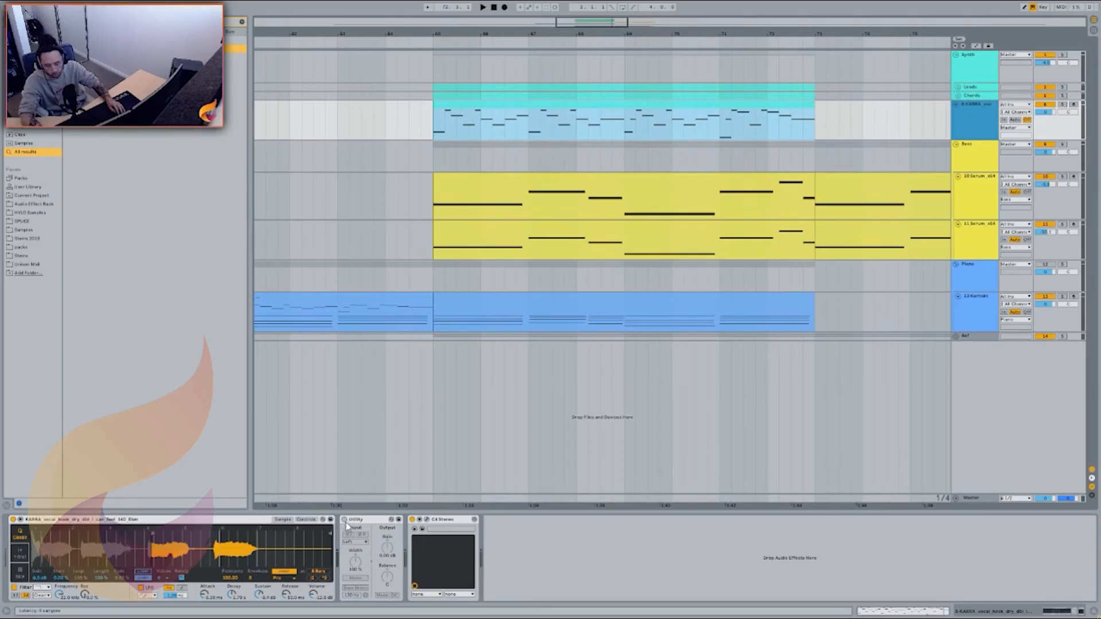
pyautogui.click(192, 524)
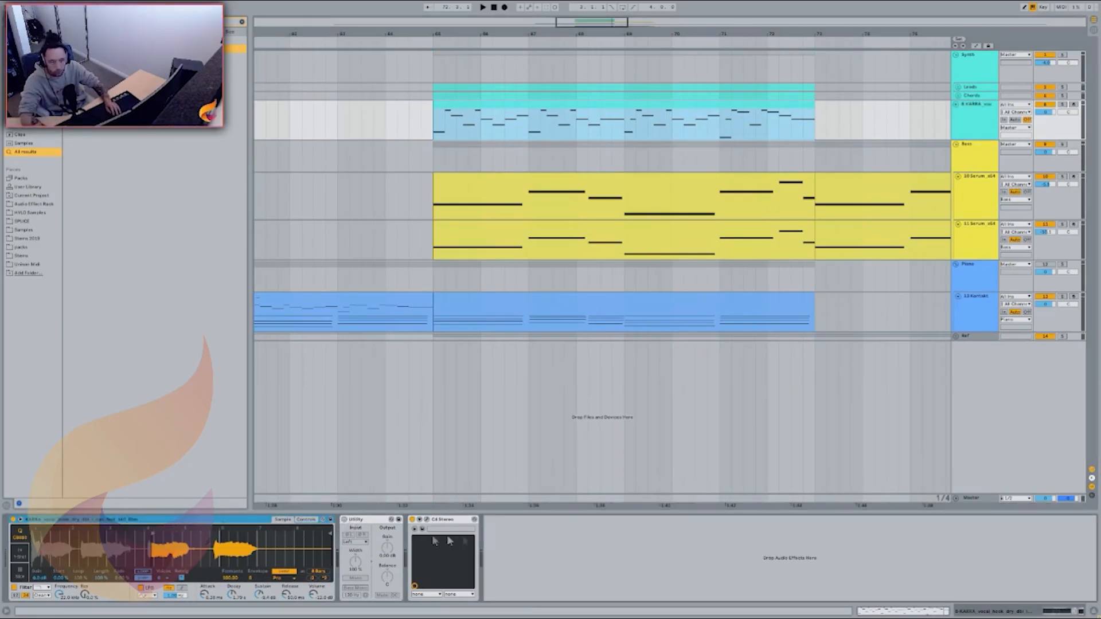
# Play the vocal hook clip with the full mix and lower the vocal hook track's volume
pyautogui.click(442, 124)
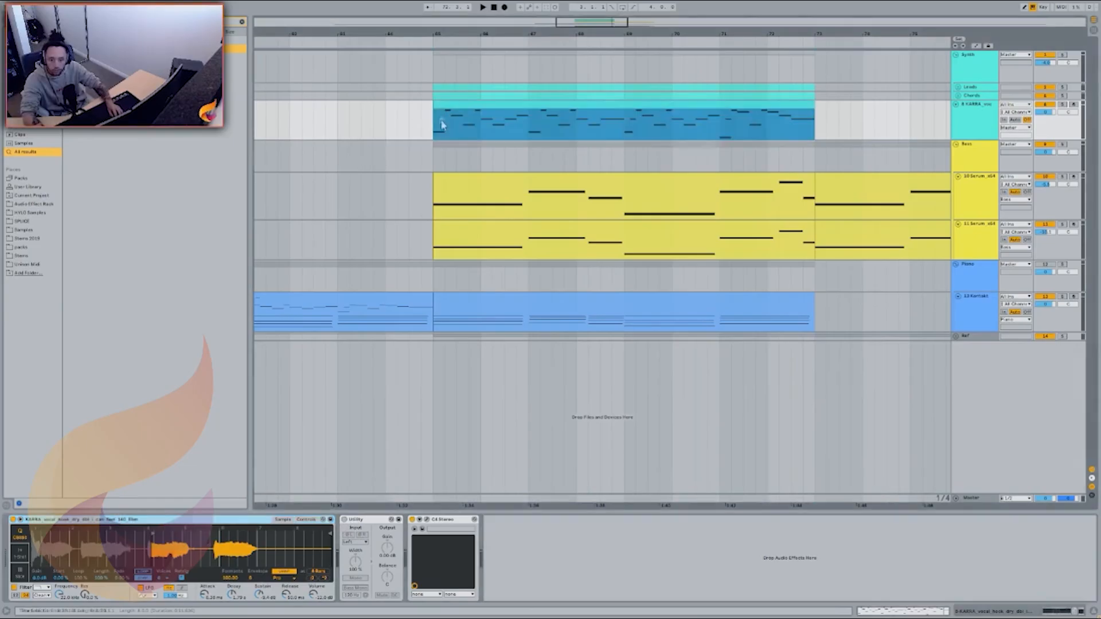
pyautogui.press('space')
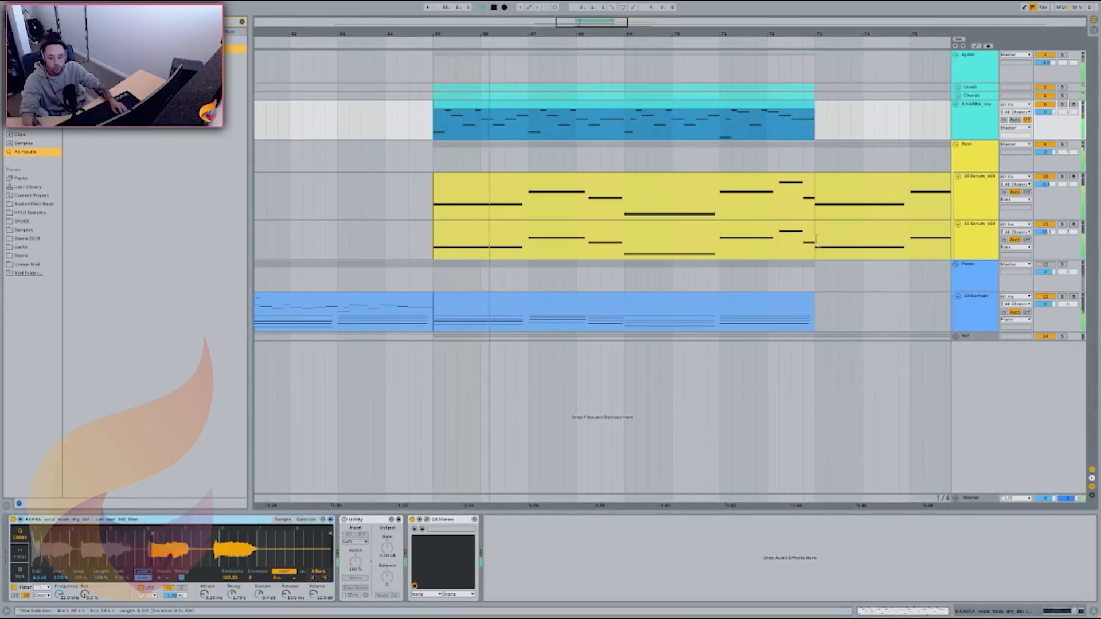
pyautogui.moveTo(1039, 112); pyautogui.dragTo(1037, 141)
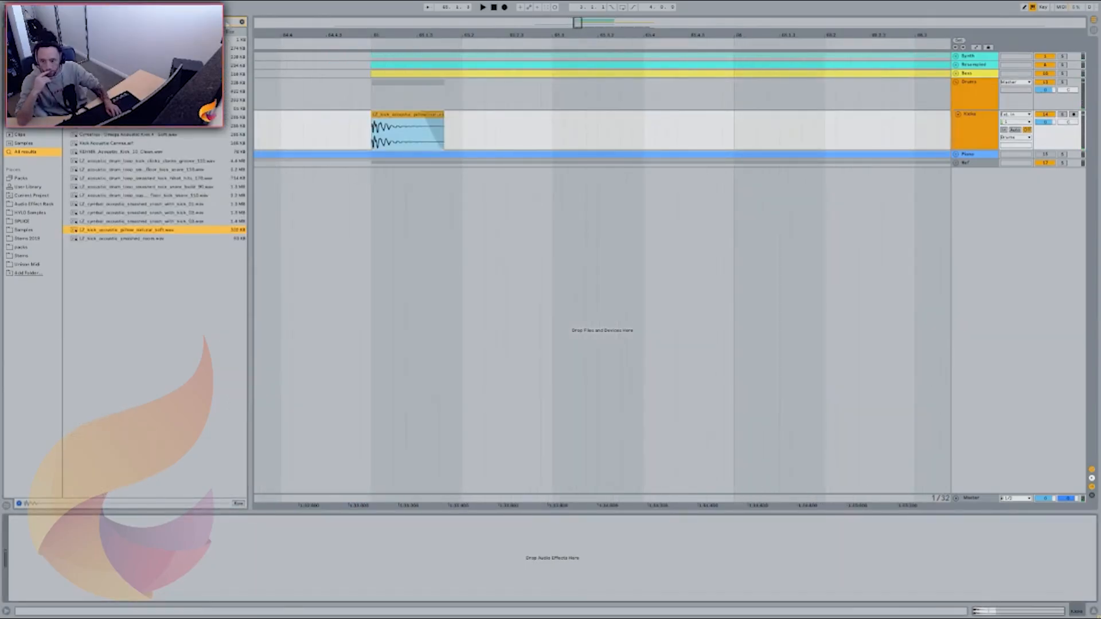
# Add a Spectrum analyser to the Kicks track, enlarge its display and play the acoustic kick through it
pyautogui.click(242, 23)
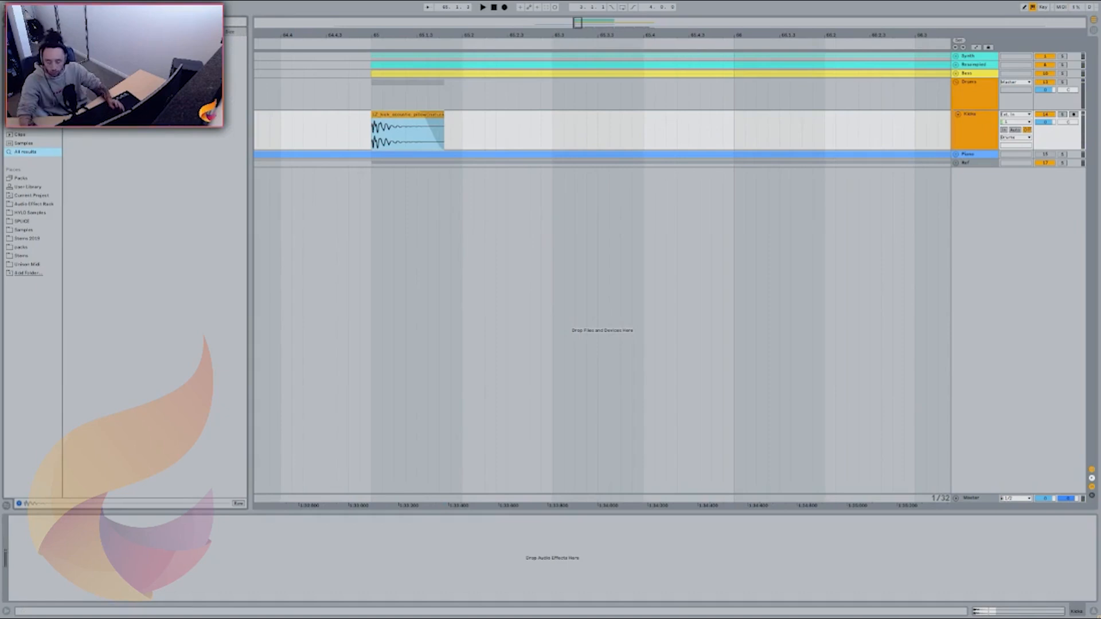
pyautogui.write('eq')
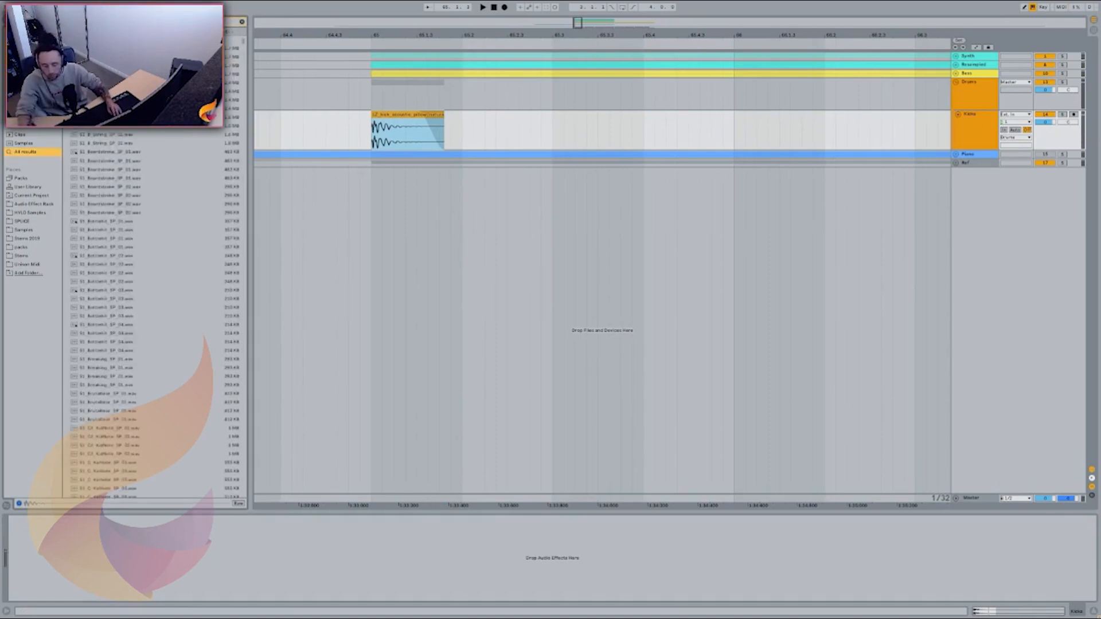
pyautogui.click(371, 105)
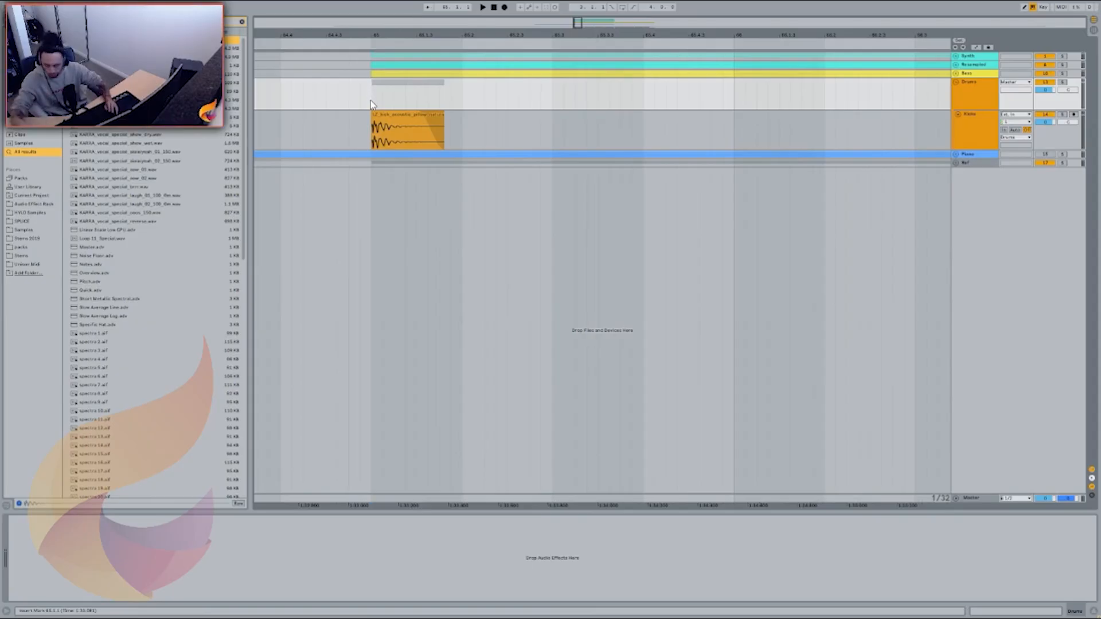
pyautogui.click(378, 123)
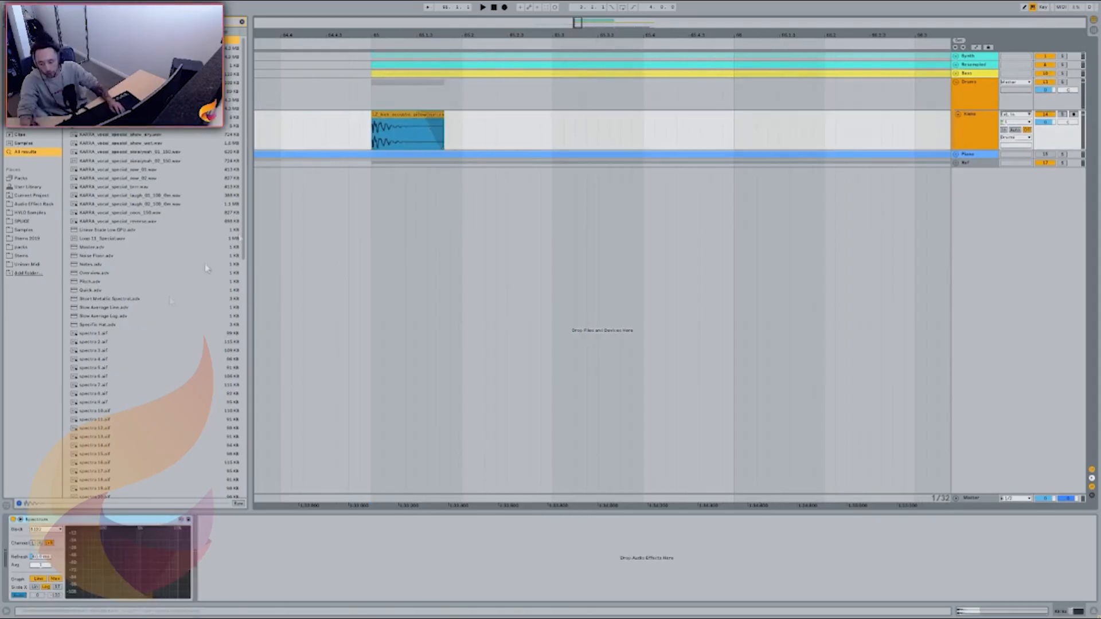
pyautogui.click(22, 520)
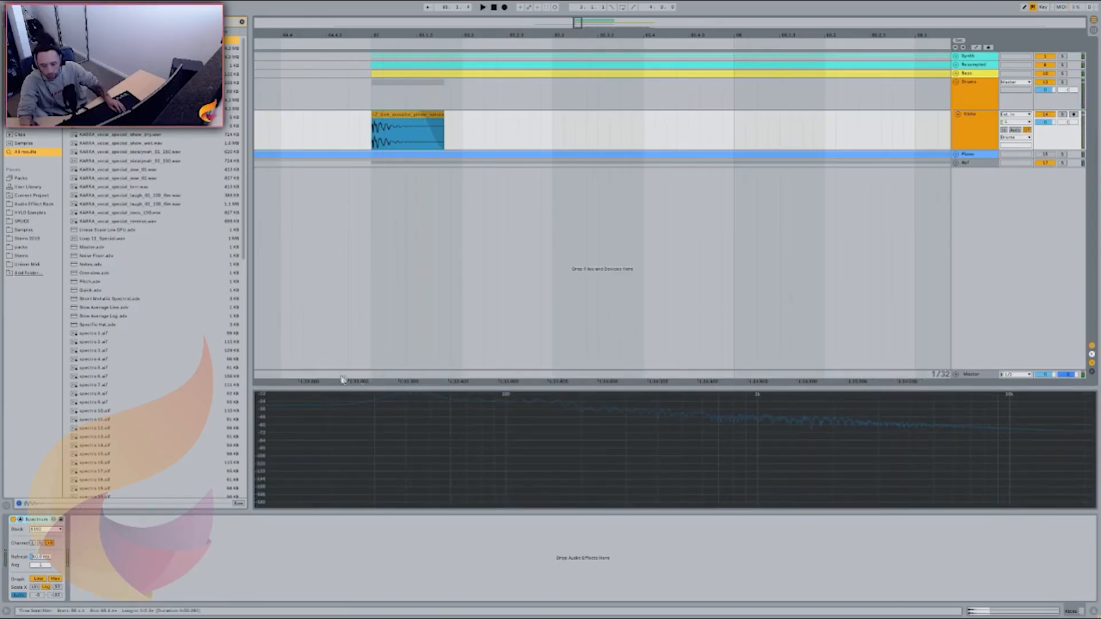
pyautogui.press('space')
pyautogui.press('space')
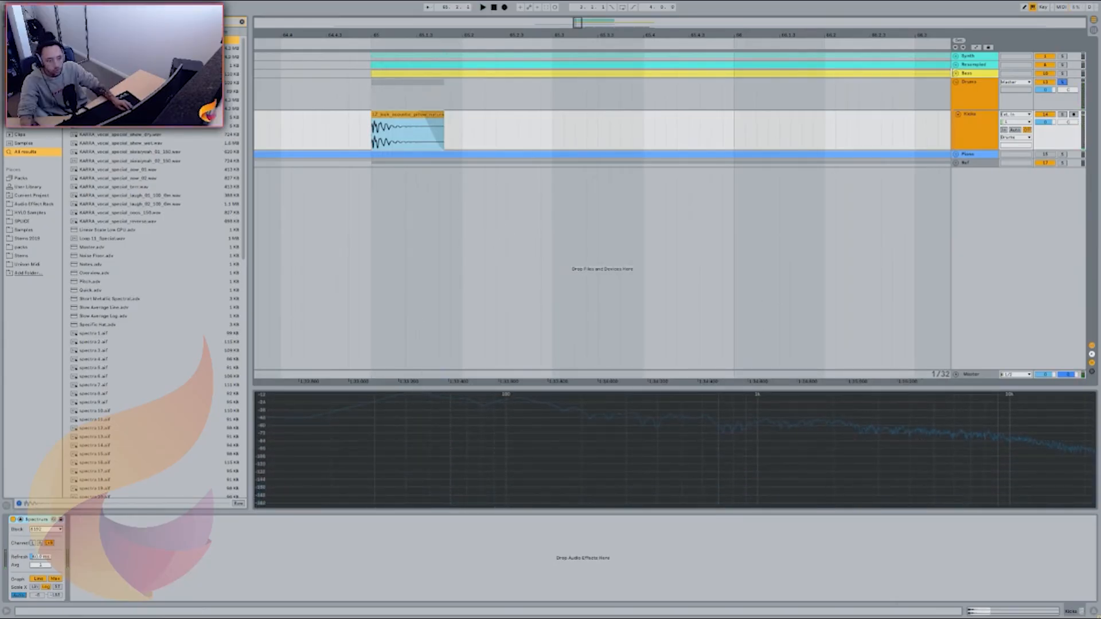
# Unfold the Bass group, add a Frequency Shifter ahead of Spectrum on the Kicks track and play the kick
pyautogui.click(955, 73)
pyautogui.click(560, 103)
pyautogui.click(968, 210)
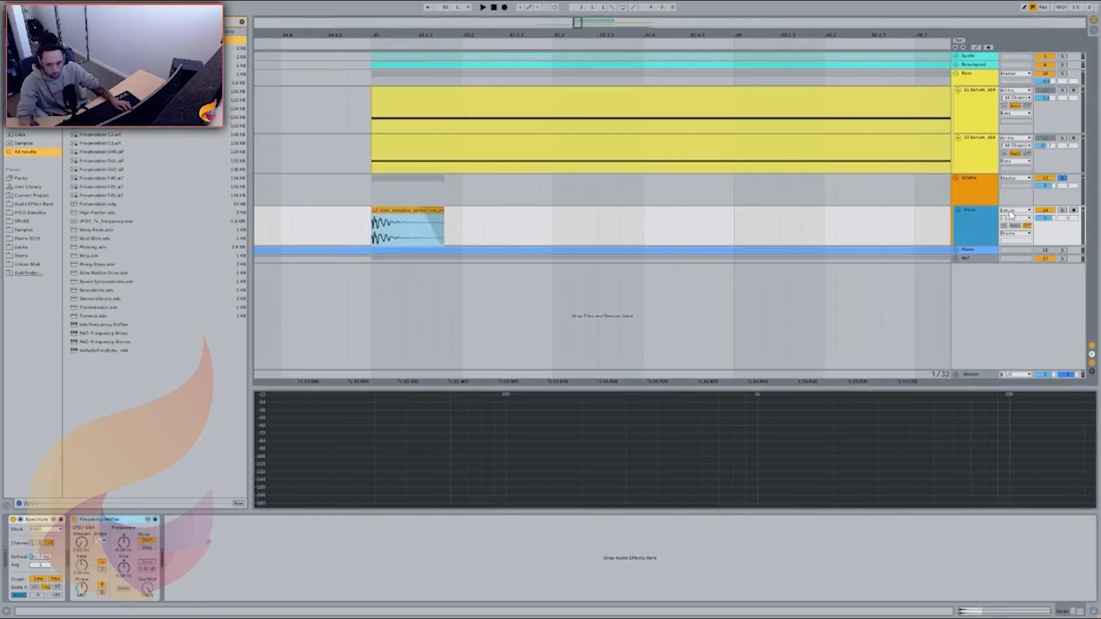
pyautogui.click(407, 184)
pyautogui.click(407, 226)
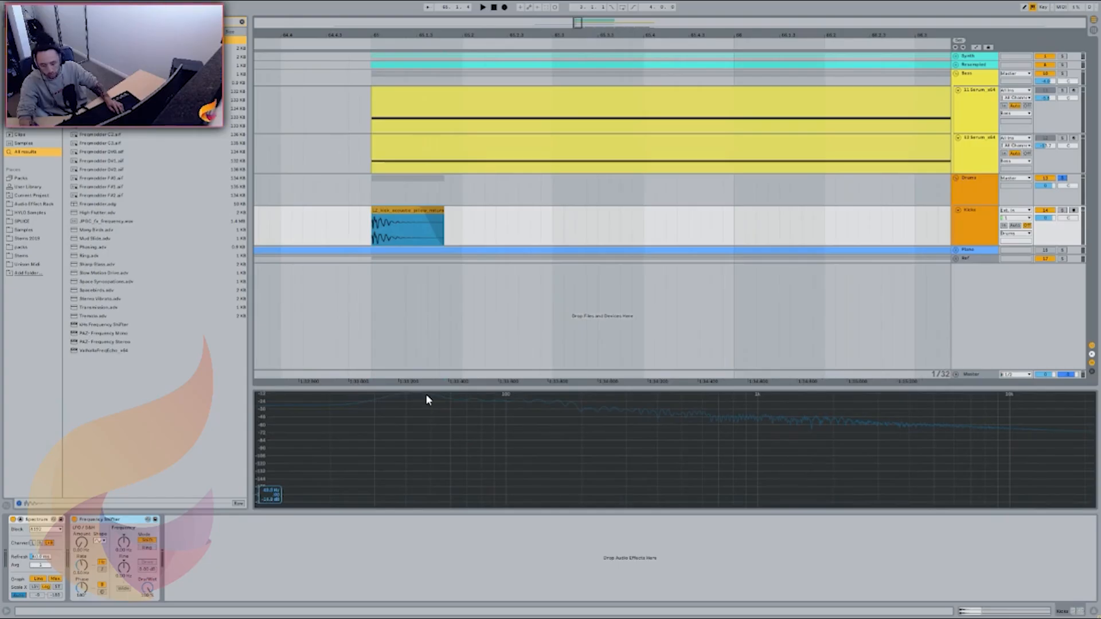
pyautogui.click(134, 557)
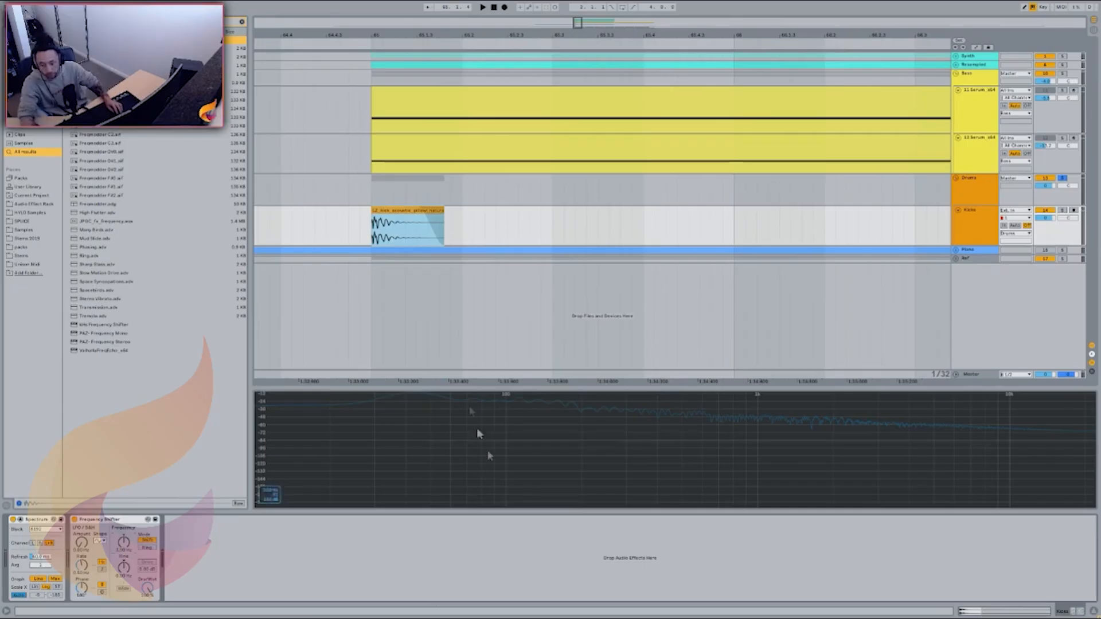
pyautogui.moveTo(434, 599); pyautogui.dragTo(433, 598)
pyautogui.press('space')
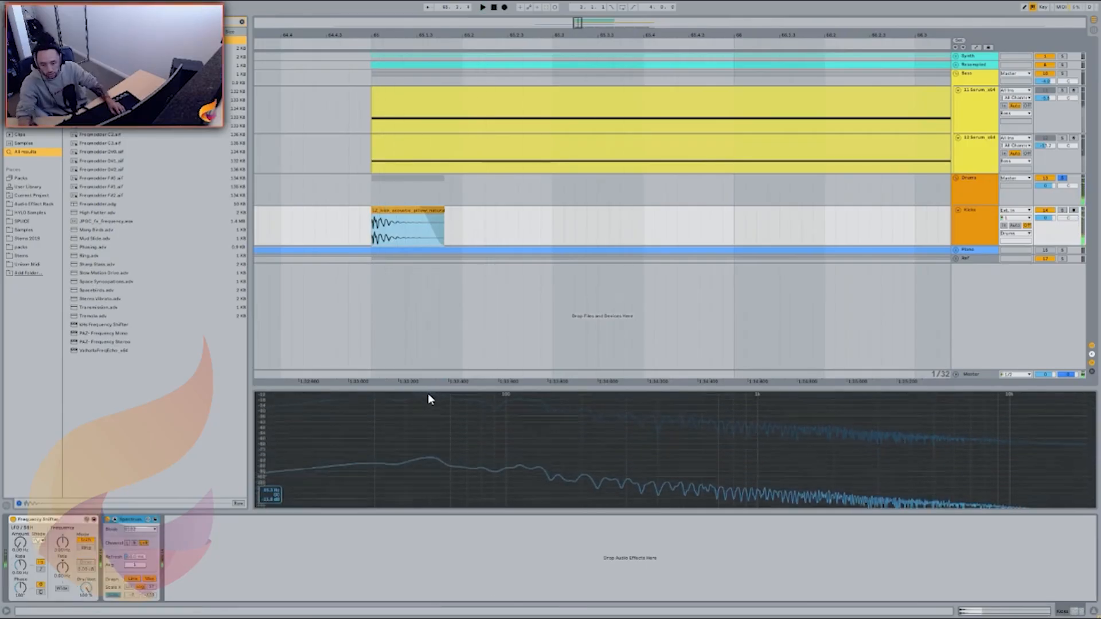
pyautogui.press('space')
# Adjust the Frequency Shifter's fine tuning on the acoustic kick and audition it against the spectrum
pyautogui.click(390, 282)
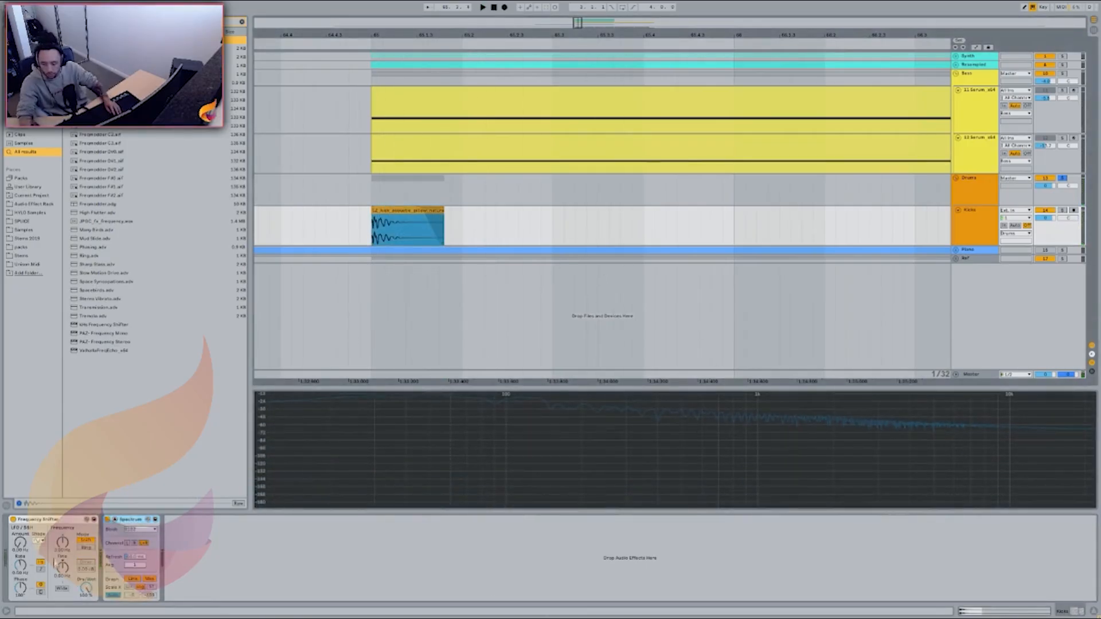
pyautogui.click(75, 568)
pyautogui.press('Return')
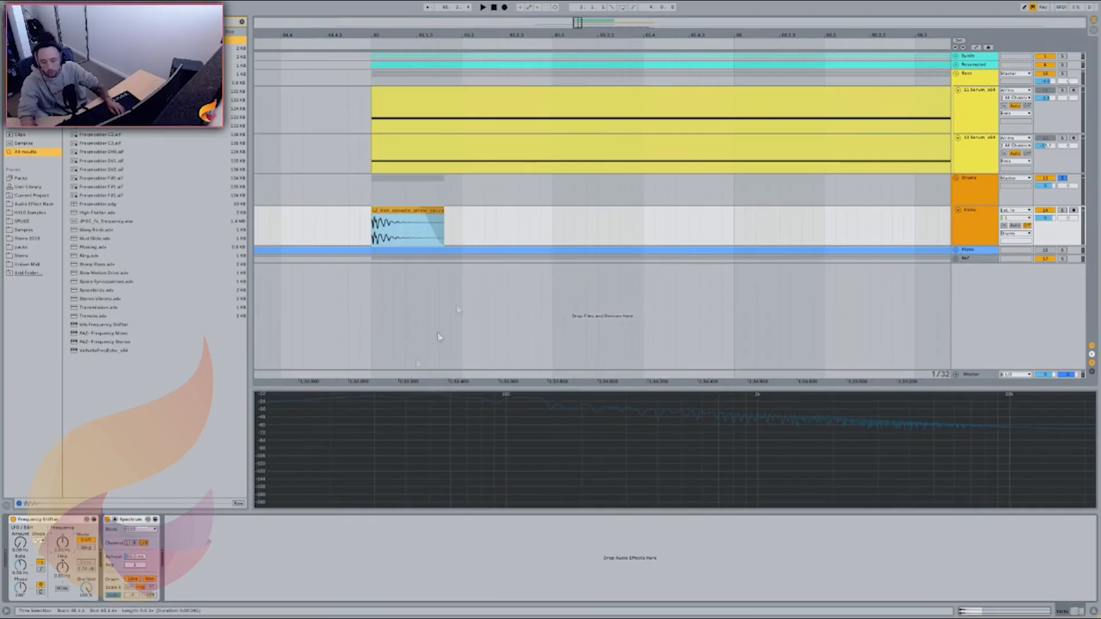
pyautogui.press('space')
pyautogui.press('space')
pyautogui.press('space')
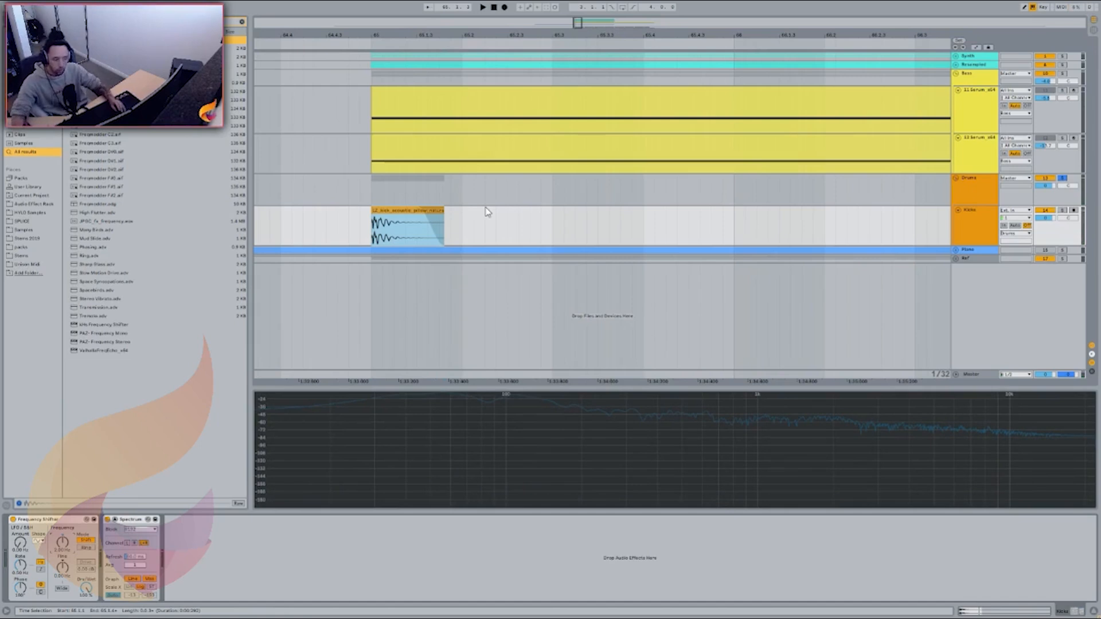
# Audition the acoustic kick, lower the Kicks track's volume and inspect the kick's fundamental in Spectrum
pyautogui.click(395, 211)
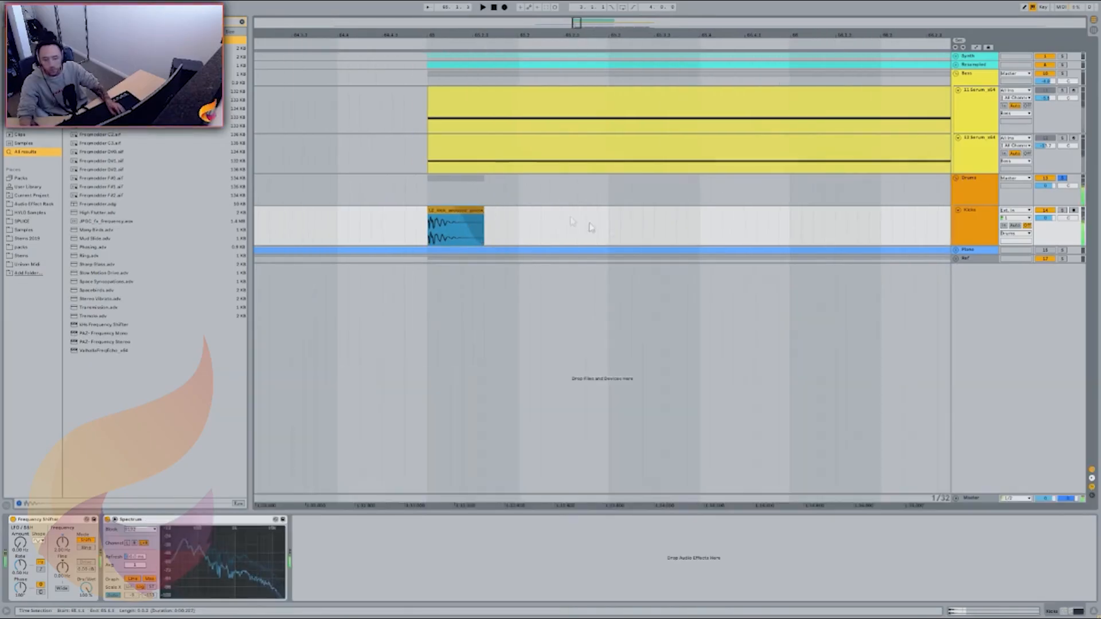
pyautogui.click(978, 231)
pyautogui.click(1043, 219)
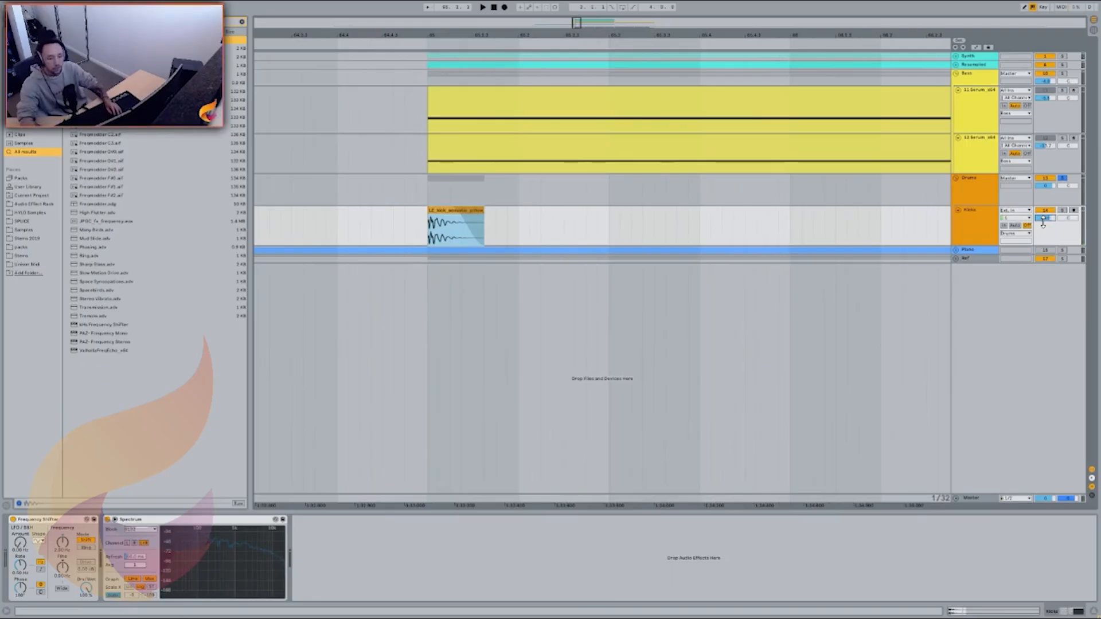
pyautogui.moveTo(184, 533)
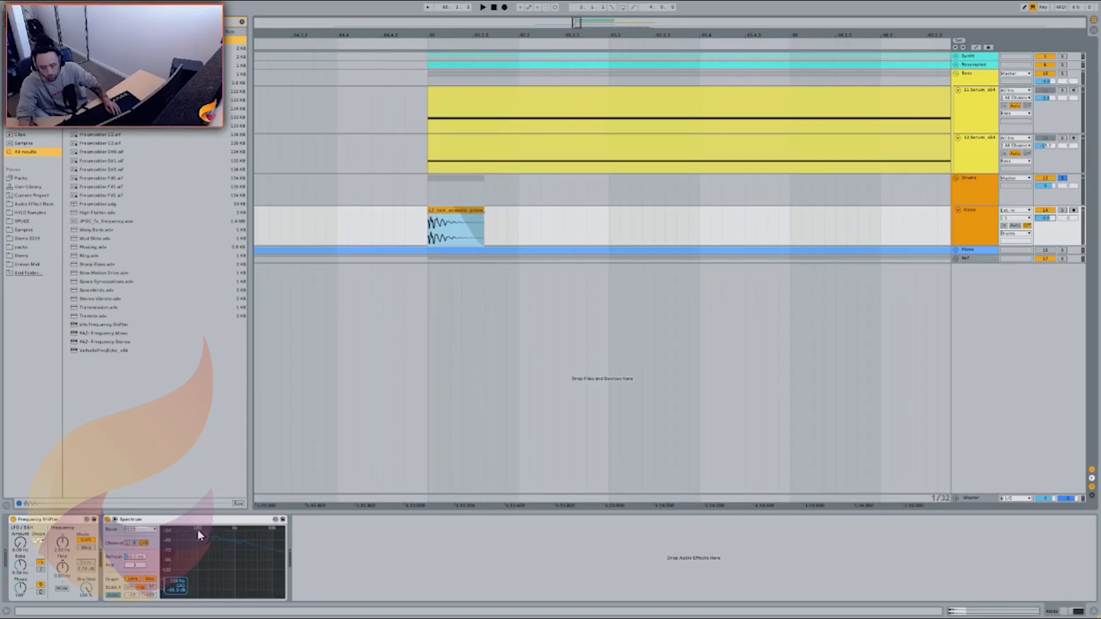
pyautogui.click(444, 232)
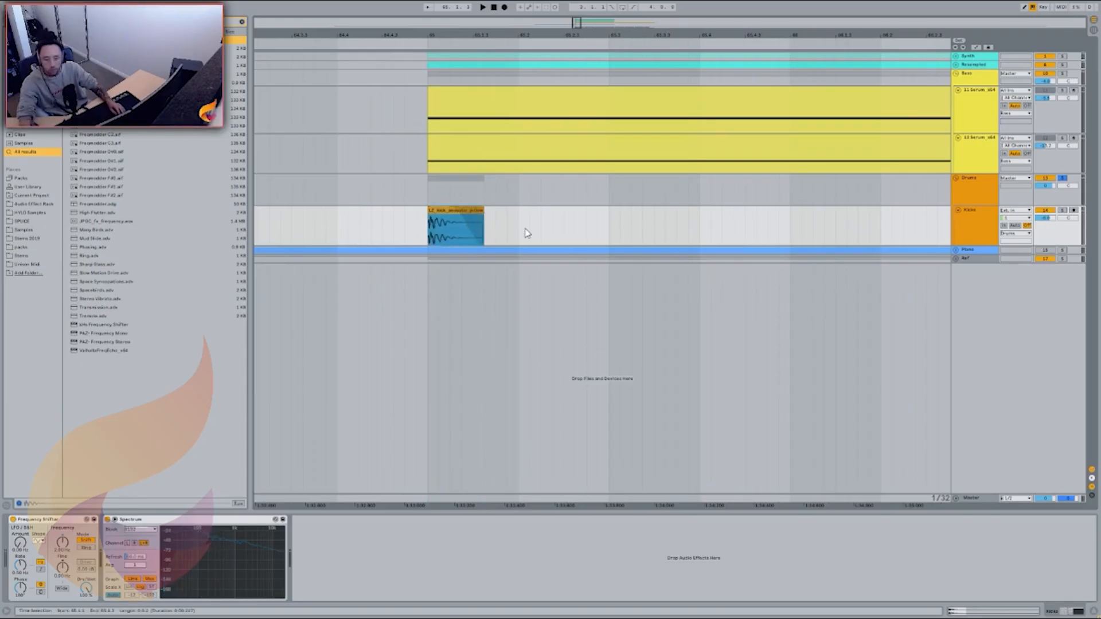
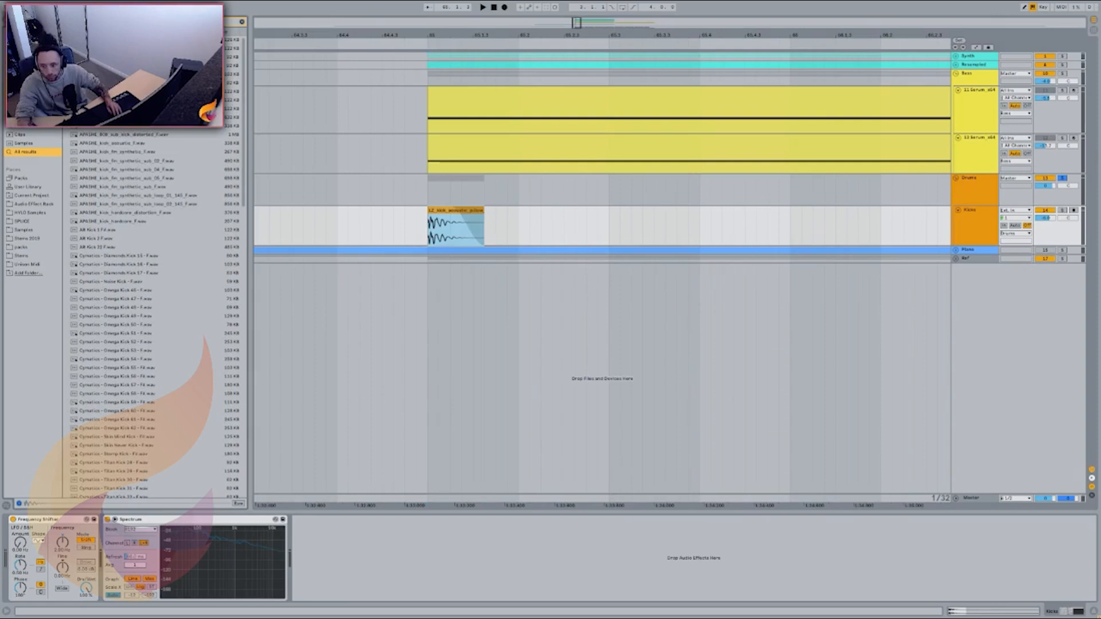
# Duplicate the Kicks track, replace the duplicate's clip with the Cymatics Titan Kick 43 - F# sample and play the layer
pyautogui.scroll(-2, 132, 390)
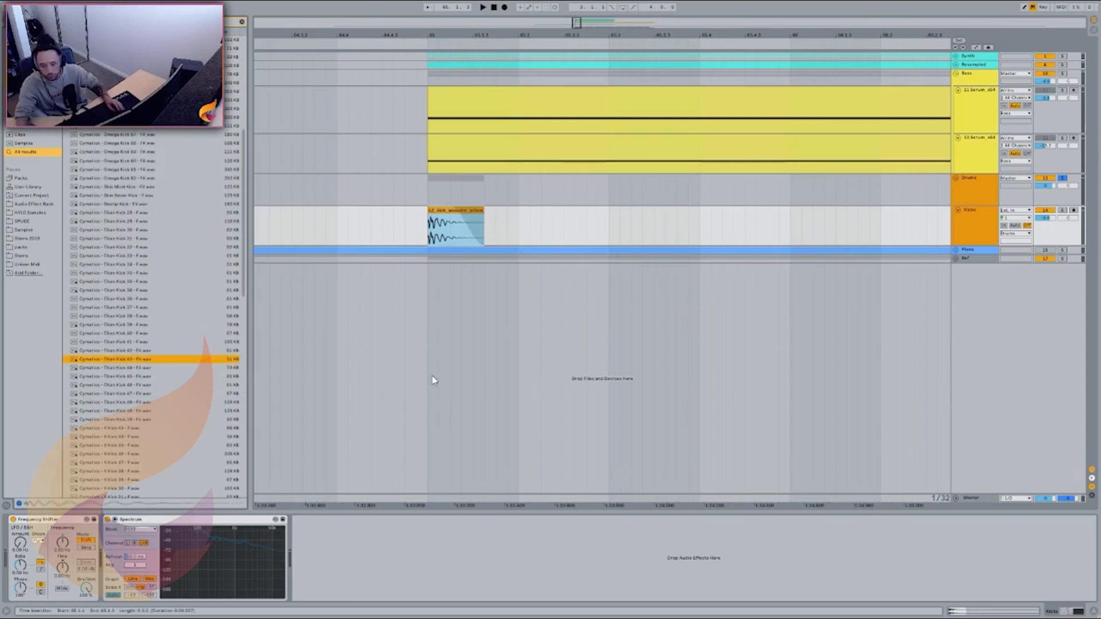
pyautogui.hotkey('ctrl', 'd')
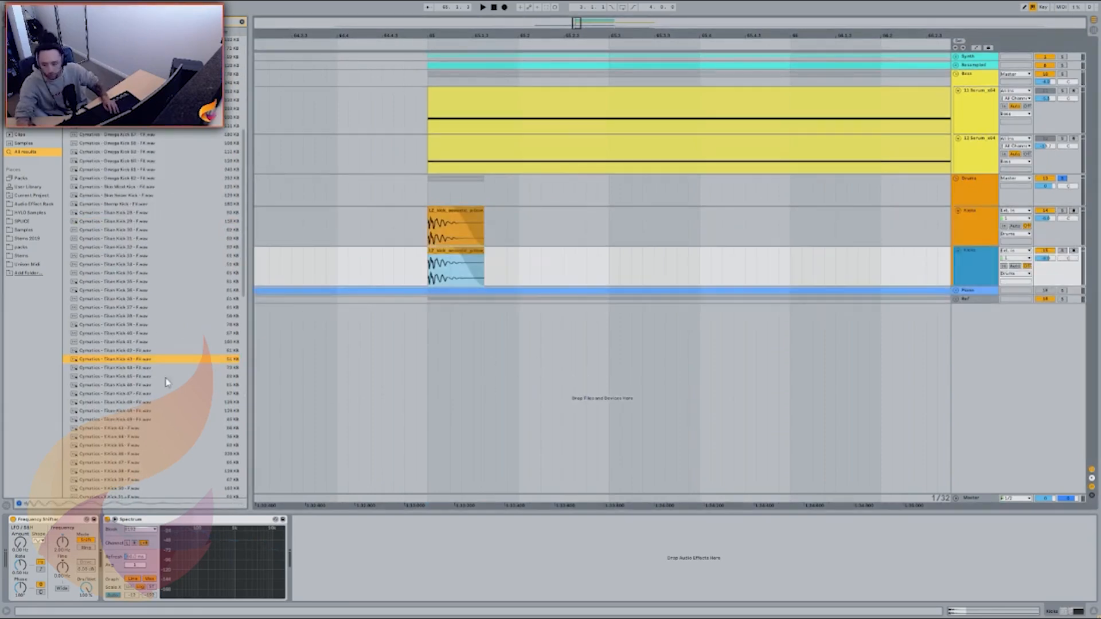
pyautogui.moveTo(122, 362); pyautogui.dragTo(478, 258)
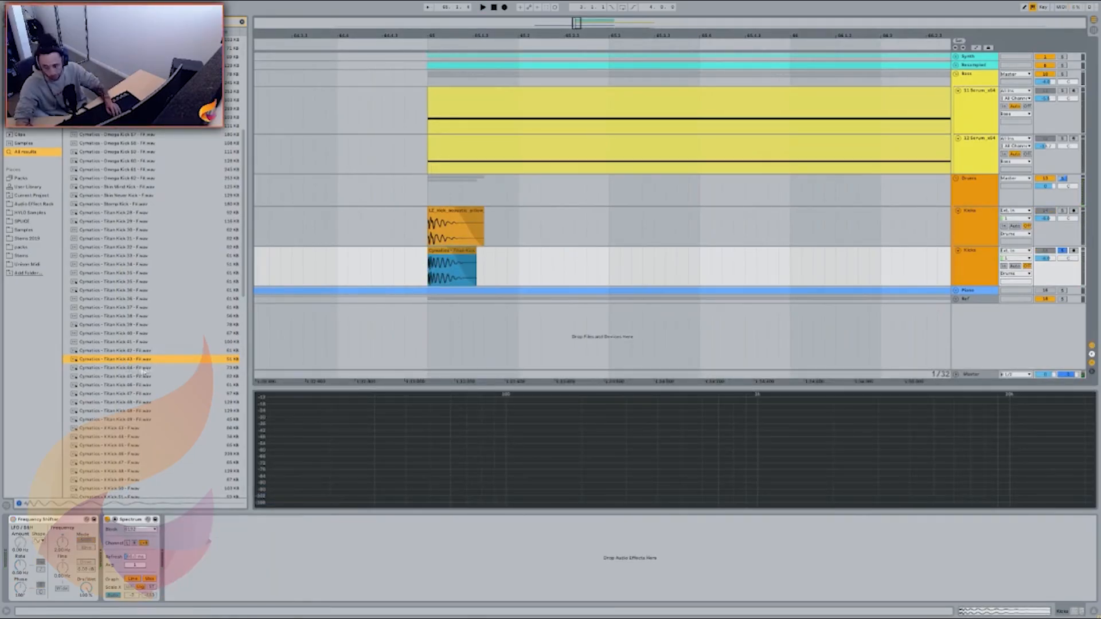
pyautogui.press('space')
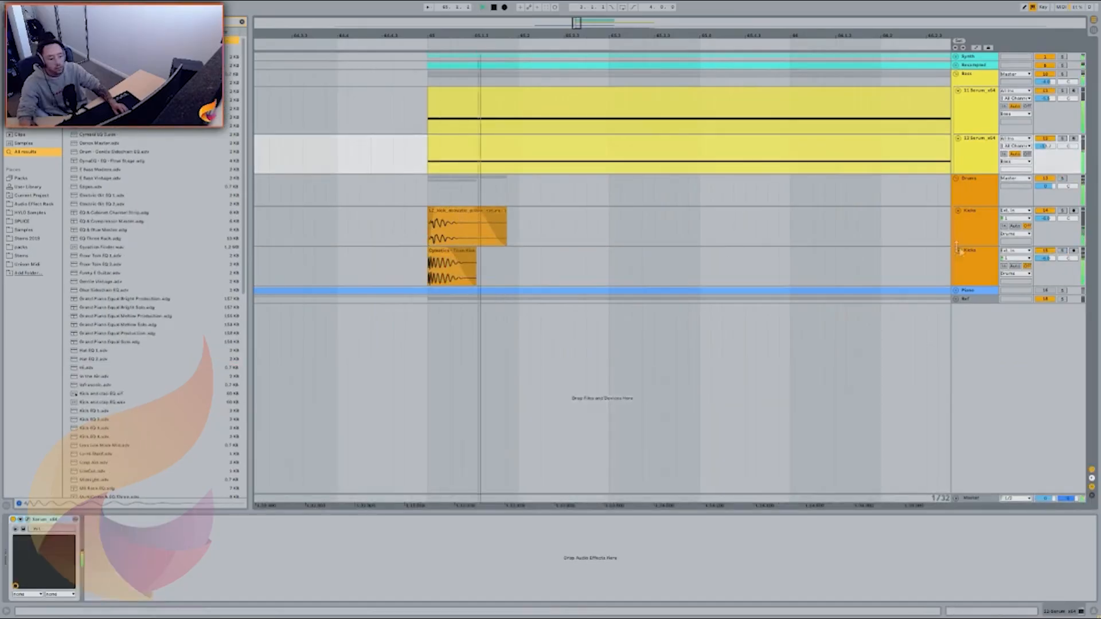
# Group the two kick tracks and name the group Kicks
pyautogui.click(981, 226)
pyautogui.keyDown('shift'); pyautogui.click(985, 272); pyautogui.keyUp('shift')
pyautogui.hotkey('ctrl', 'g')
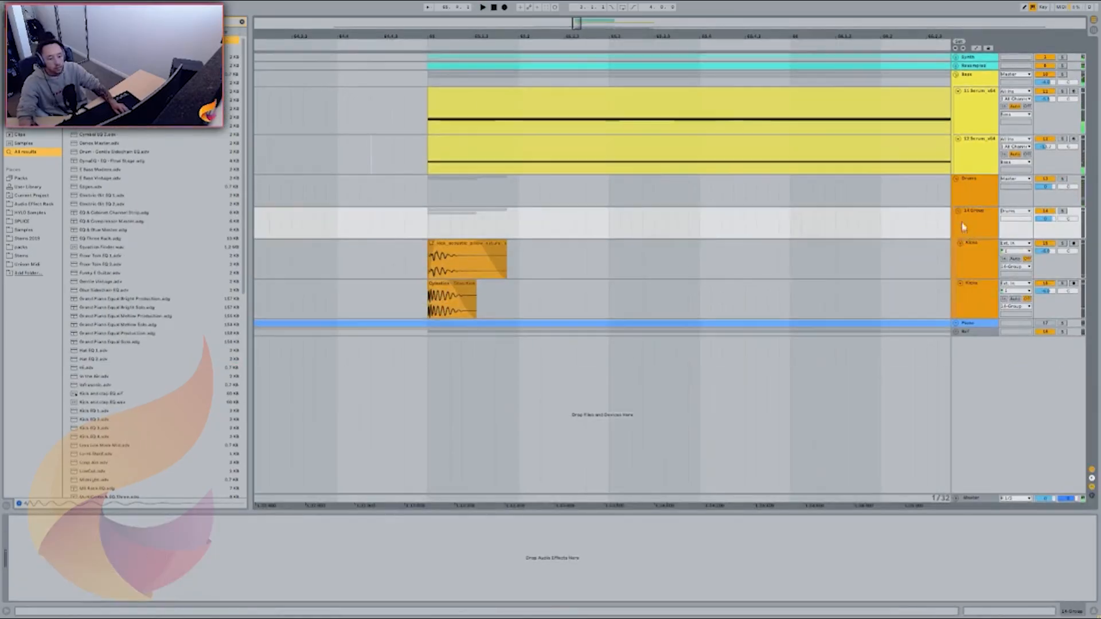
pyautogui.click(965, 227)
pyautogui.hotkey('ctrl', 'r')
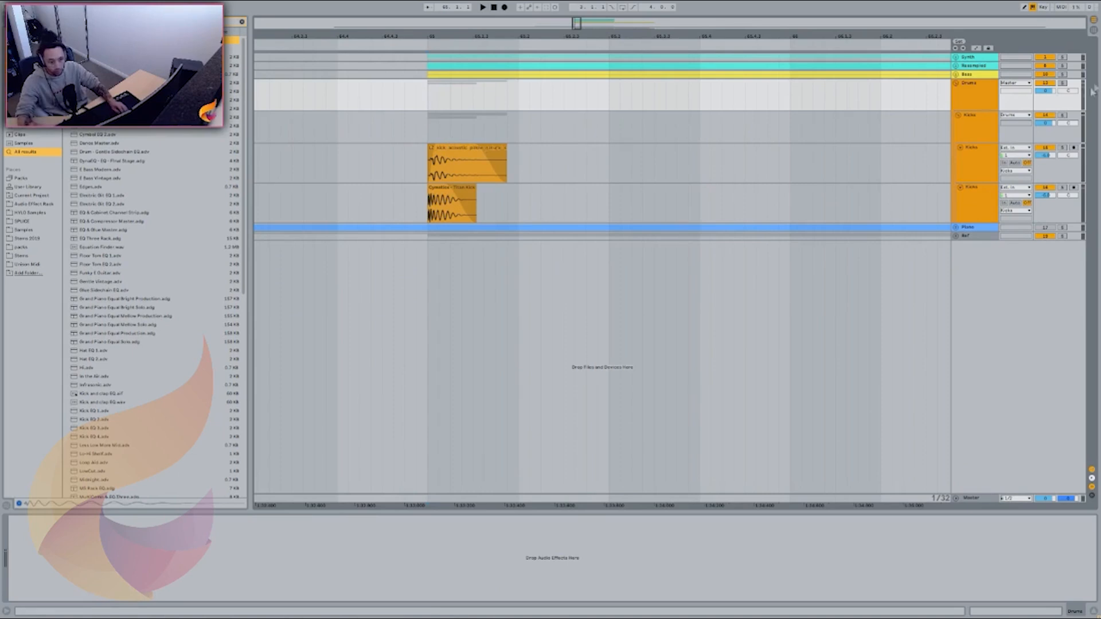
# Insert a new audio track above the Synth group and put it in its own group
pyautogui.rightClick(986, 55)
pyautogui.hotkey('ctrl', 't')
pyautogui.moveTo(974, 67); pyautogui.dragTo(969, 57)
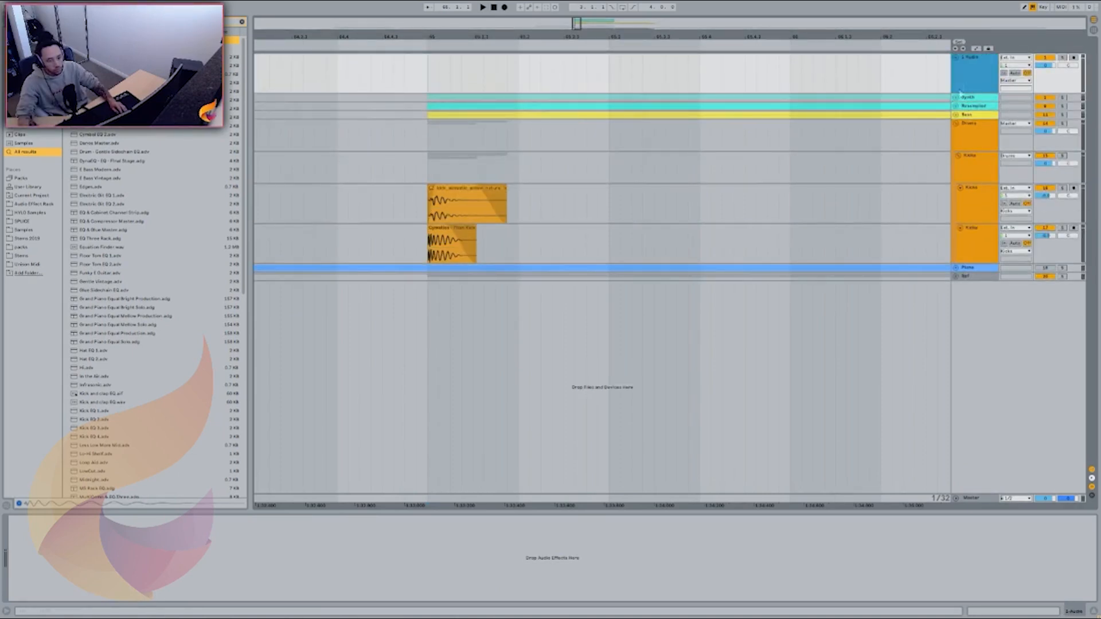
pyautogui.hotkey('ctrl', 'g')
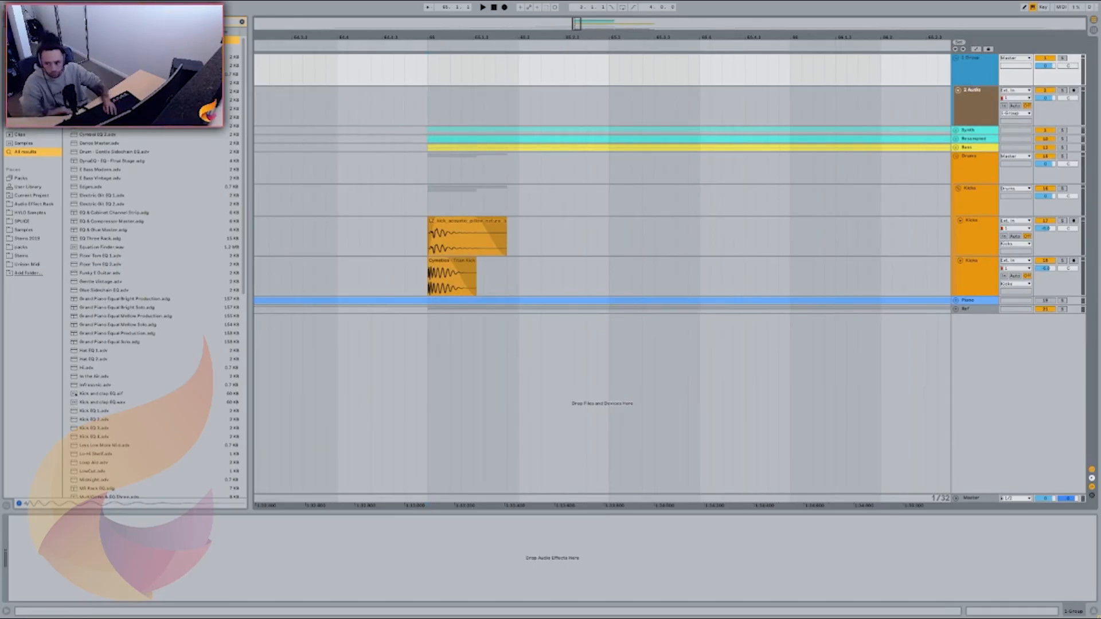
# Place a 1.Hi-Hat sample on the new audio track at bar 65 and trim it to a very short blip
pyautogui.click(242, 22)
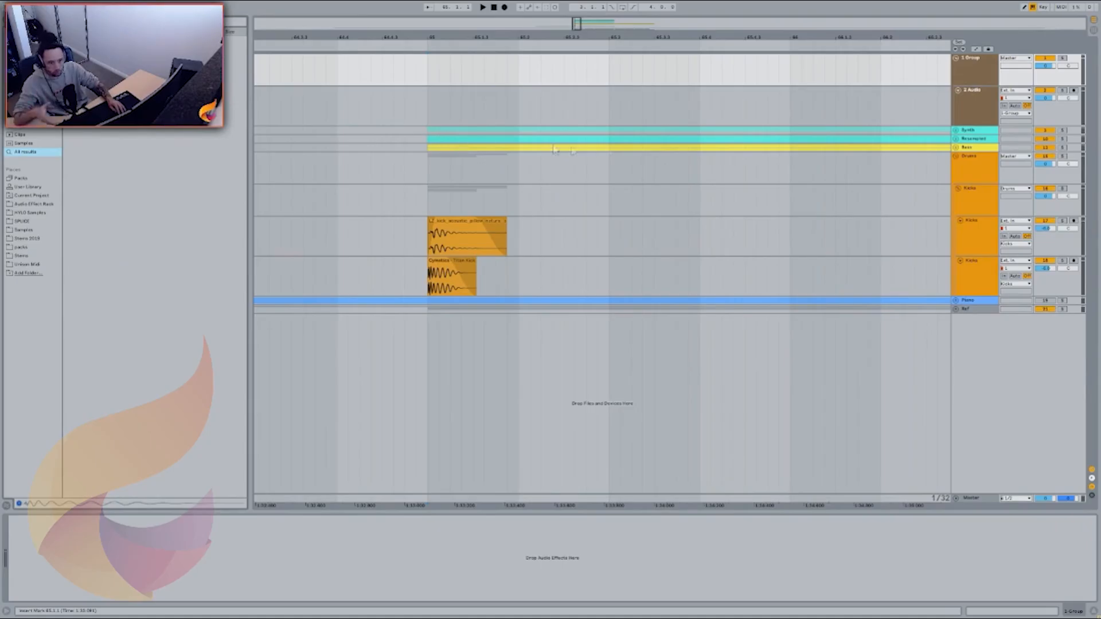
pyautogui.press('Down')
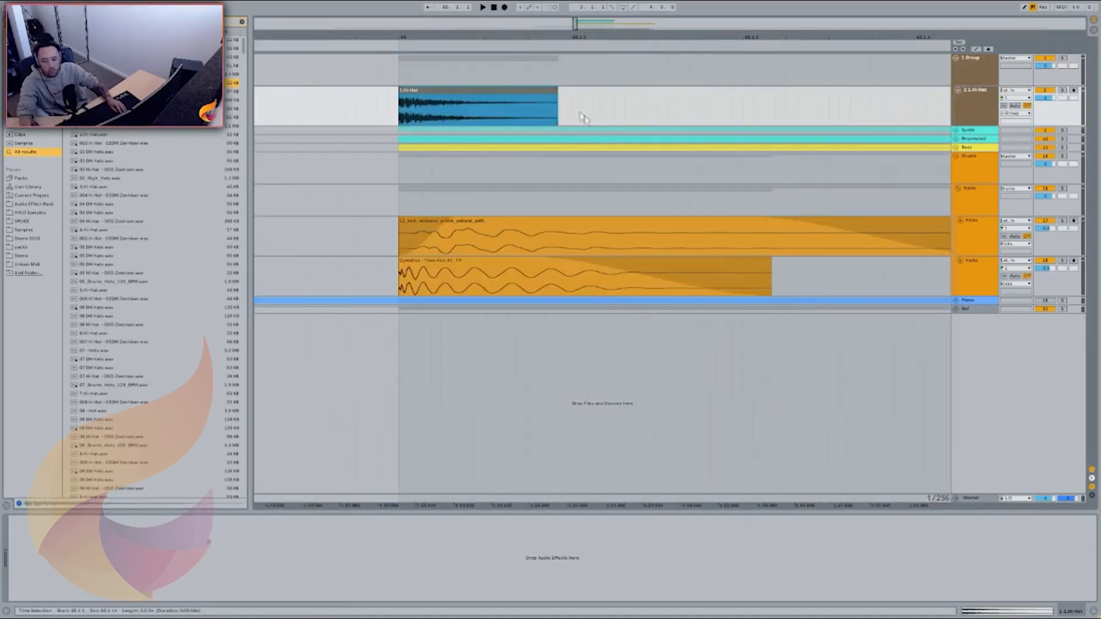
pyautogui.scroll(-2, 554, 133)
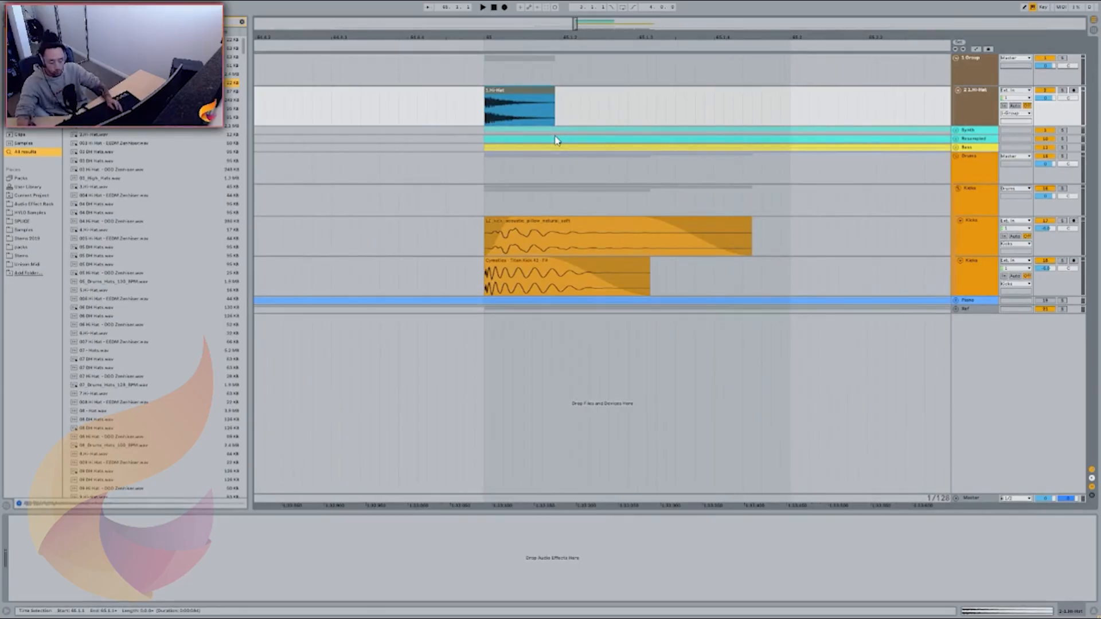
pyautogui.scroll(2, 555, 140)
pyautogui.moveTo(562, 98); pyautogui.dragTo(471, 99)
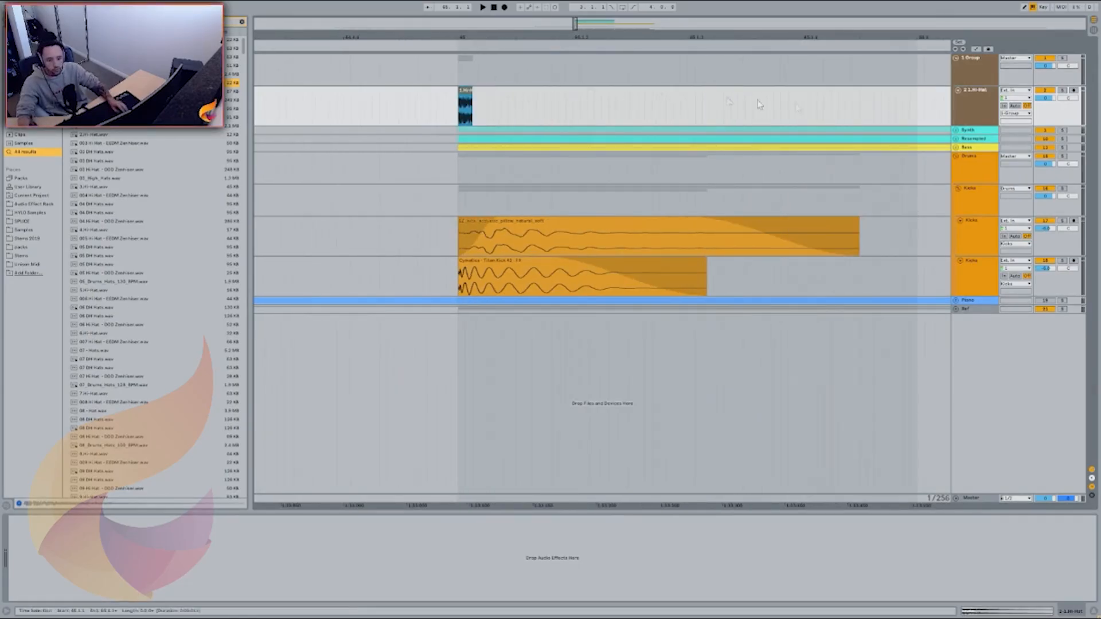
# Rename the new group Sidechain and its hi-hat audio track Sidechain Kick
pyautogui.click(969, 82)
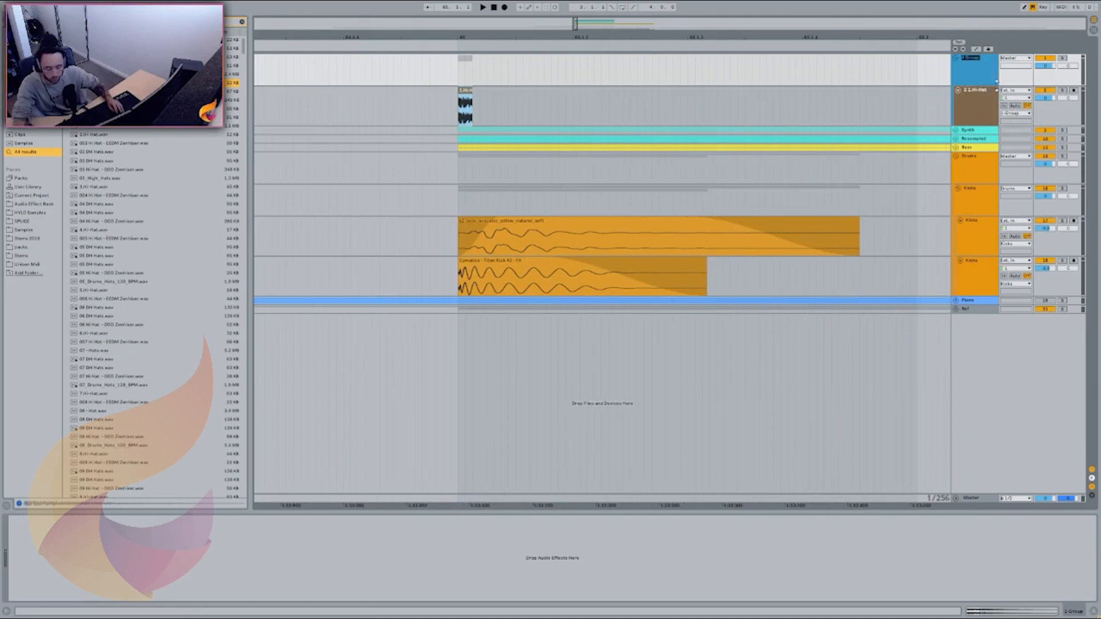
pyautogui.write('Sidechain')
pyautogui.click(984, 117)
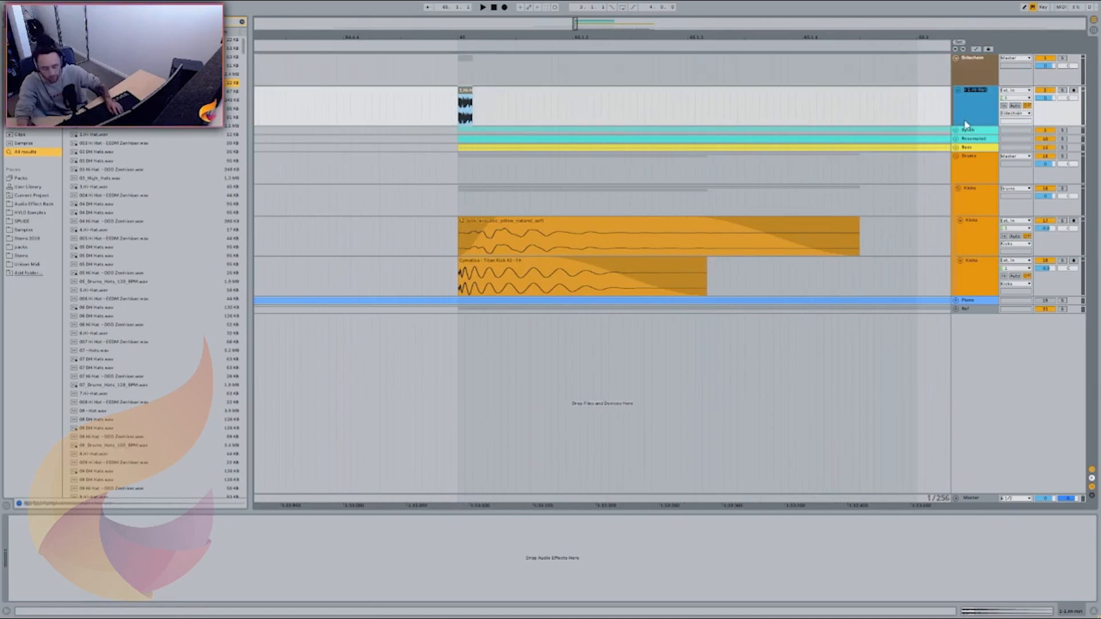
pyautogui.scroll(3, 676, 115)
pyautogui.write('Sidechain Kick')
pyautogui.press('Return')
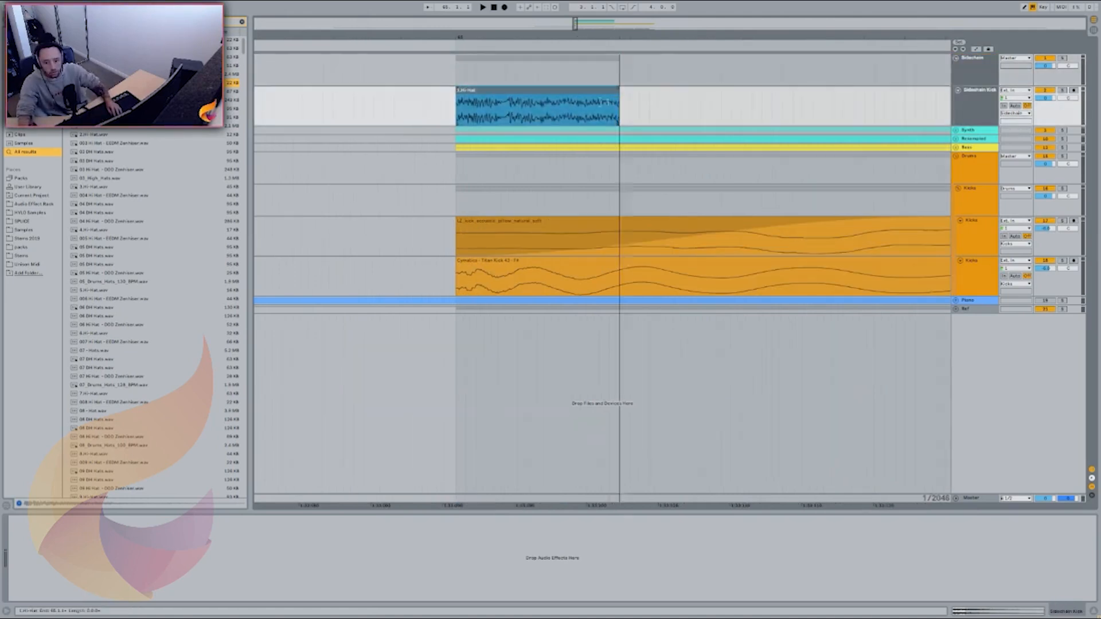
# Shorten the hi-hat trigger clip on the Sidechain Kick track to roughly a third of its length
pyautogui.moveTo(618, 106); pyautogui.dragTo(407, 106)
pyautogui.click(458, 109)
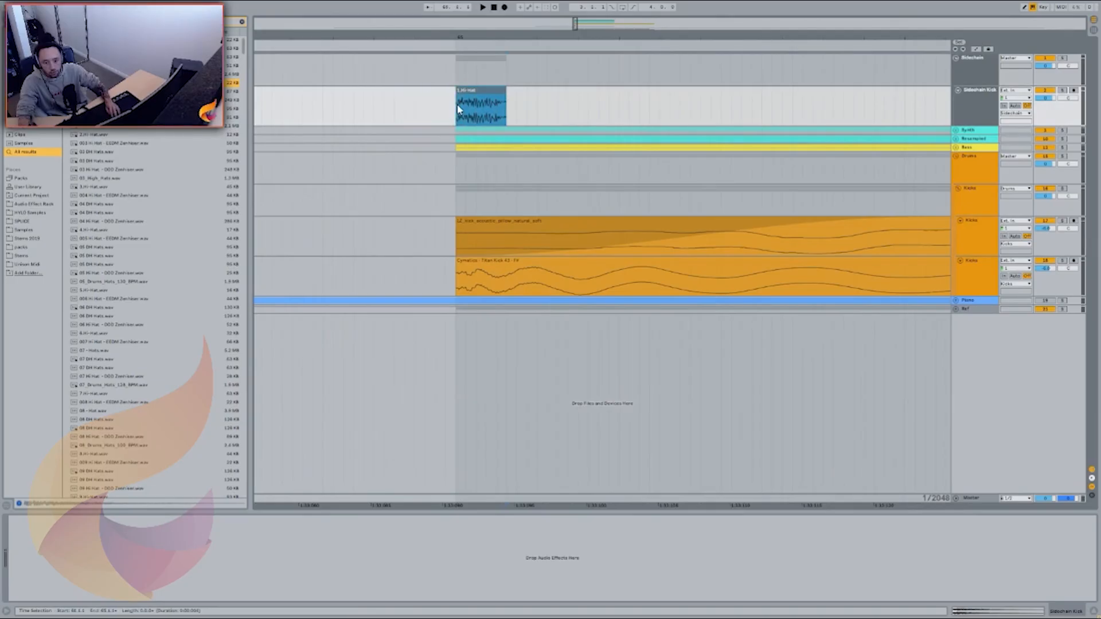
pyautogui.click(508, 94)
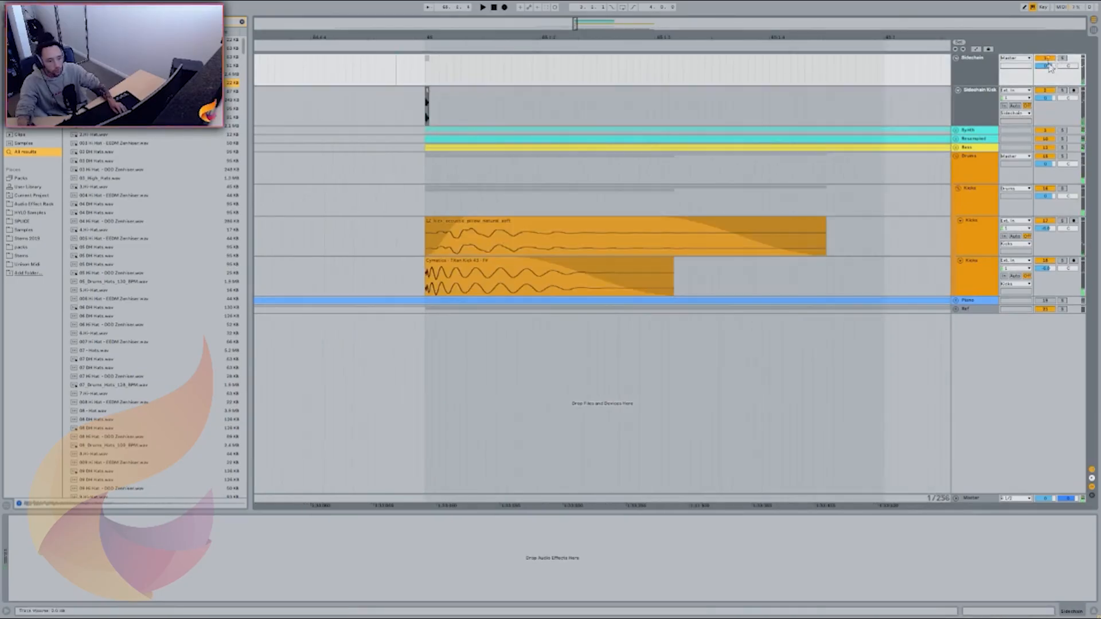
# Deactivate the Sidechain group's output and collapse the group
pyautogui.click(1046, 58)
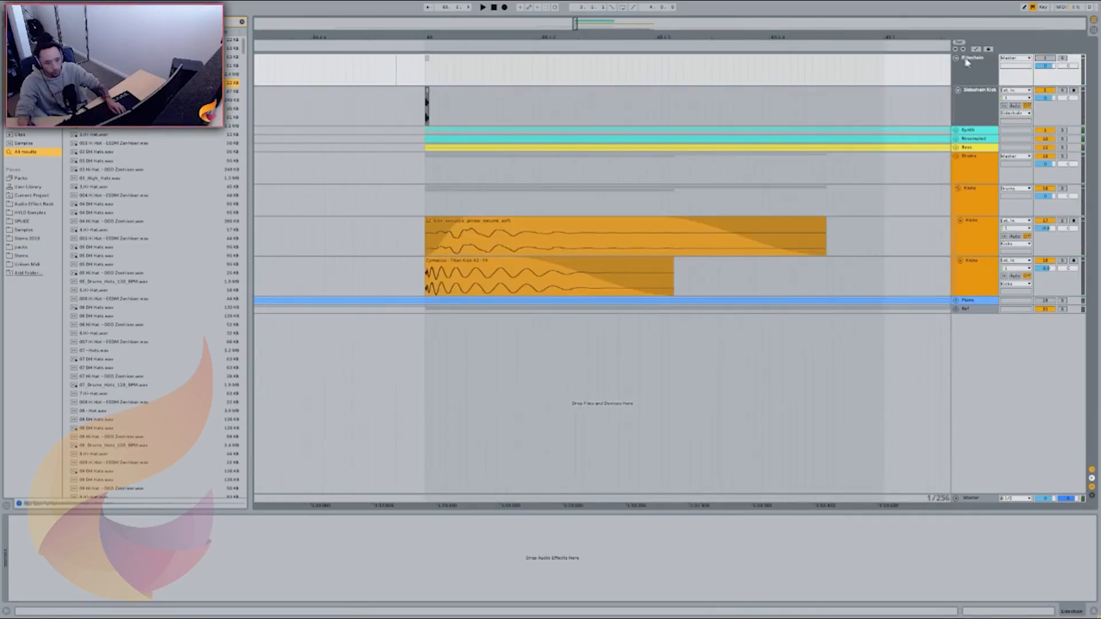
pyautogui.click(955, 57)
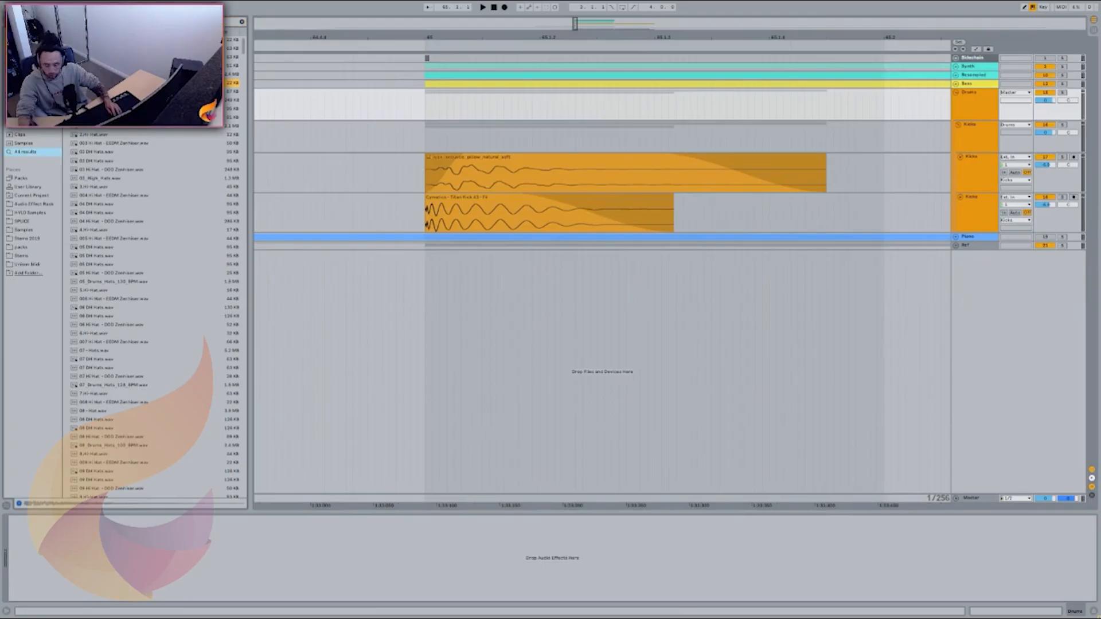
# Add a Compressor to the Synth group and set its sidechain audio source to Sidechain Kick
pyautogui.write('comp')
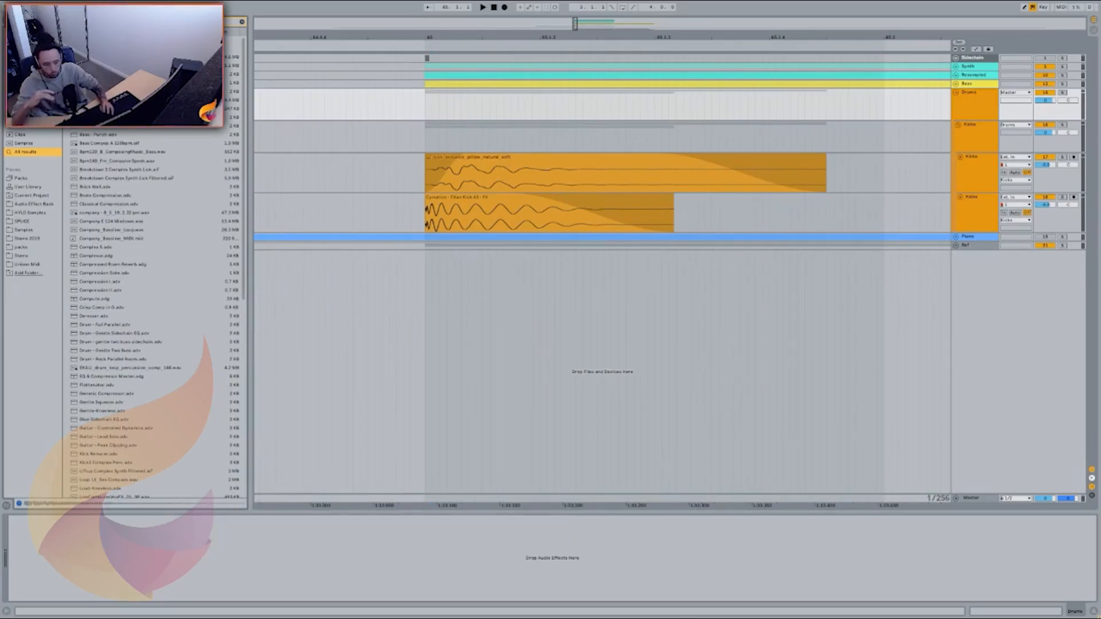
pyautogui.press('Down')
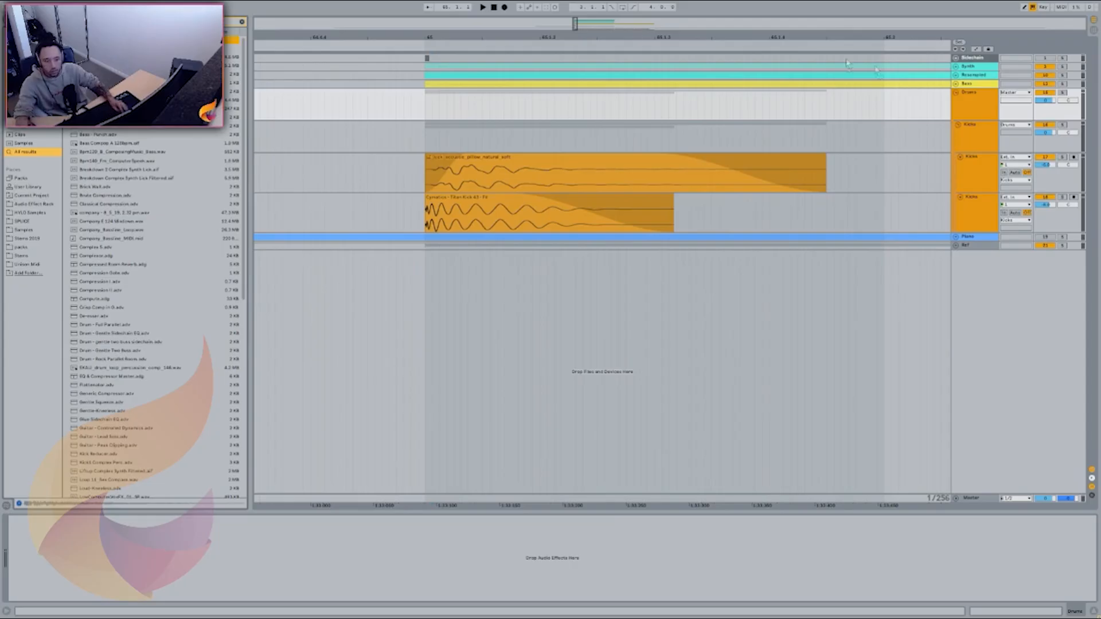
pyautogui.click(979, 70)
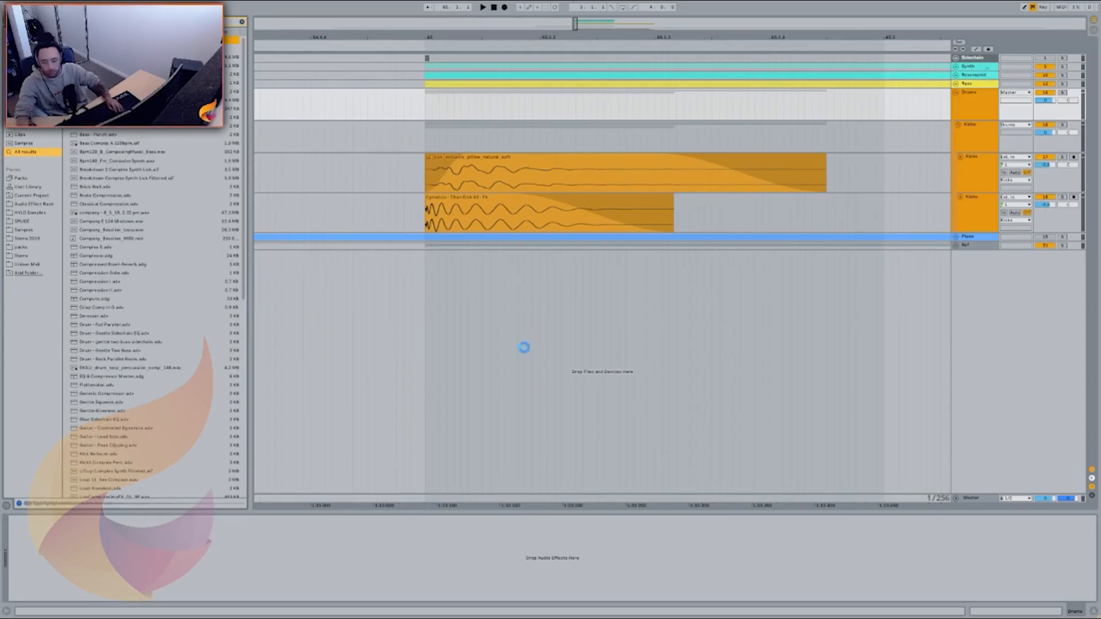
pyautogui.click(34, 541)
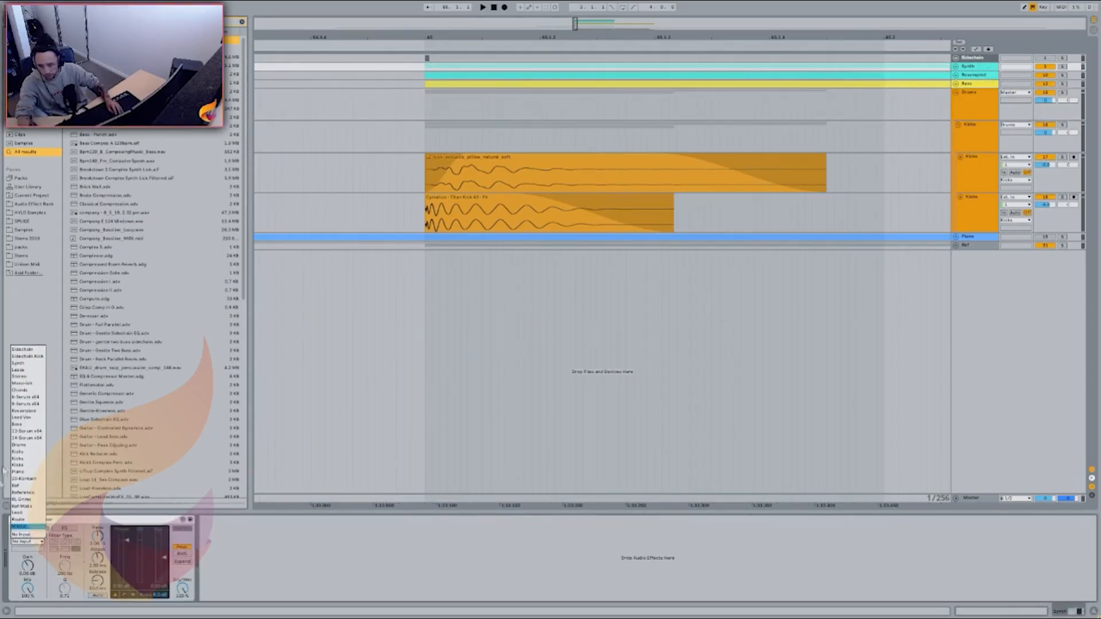
pyautogui.click(26, 356)
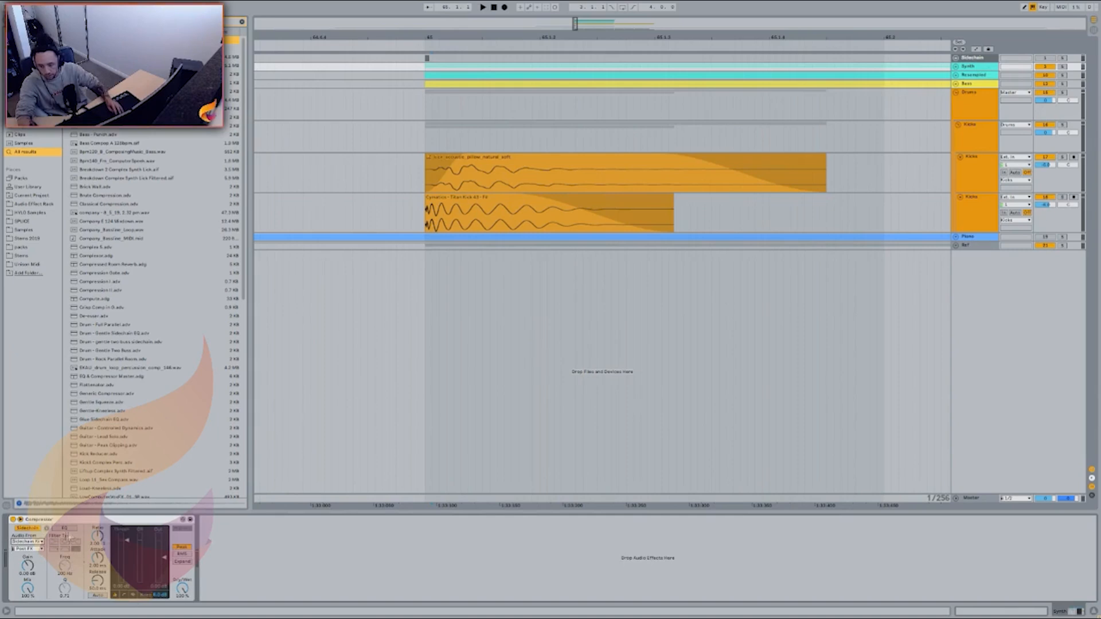
# Show the compressor's activity view and lower its threshold to -inf dB while playing the soloed Synth group
pyautogui.click(124, 597)
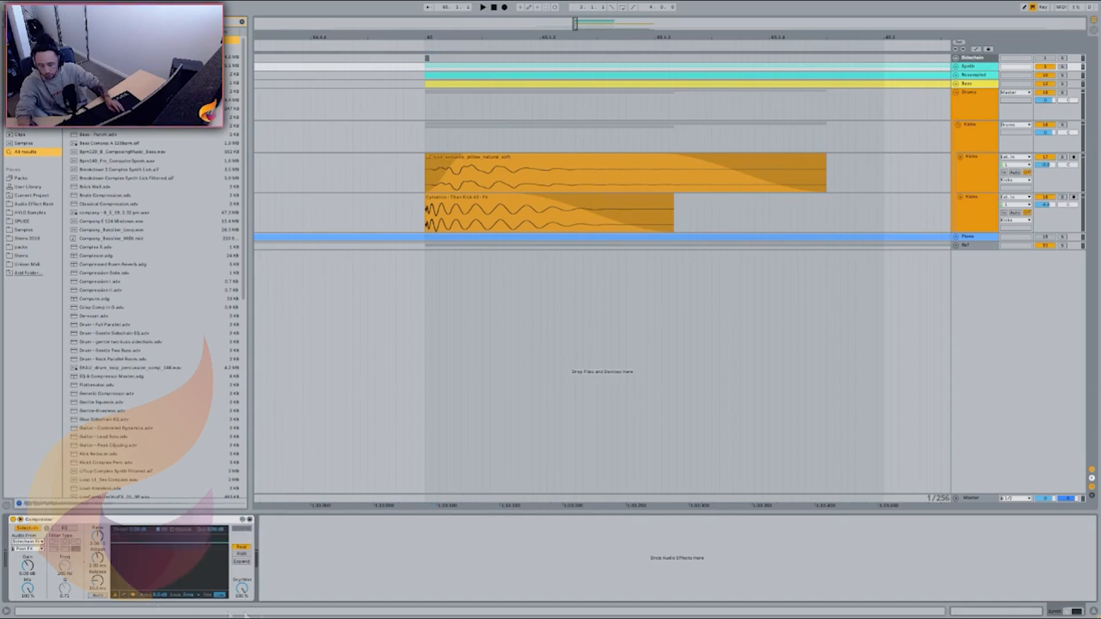
pyautogui.press('space')
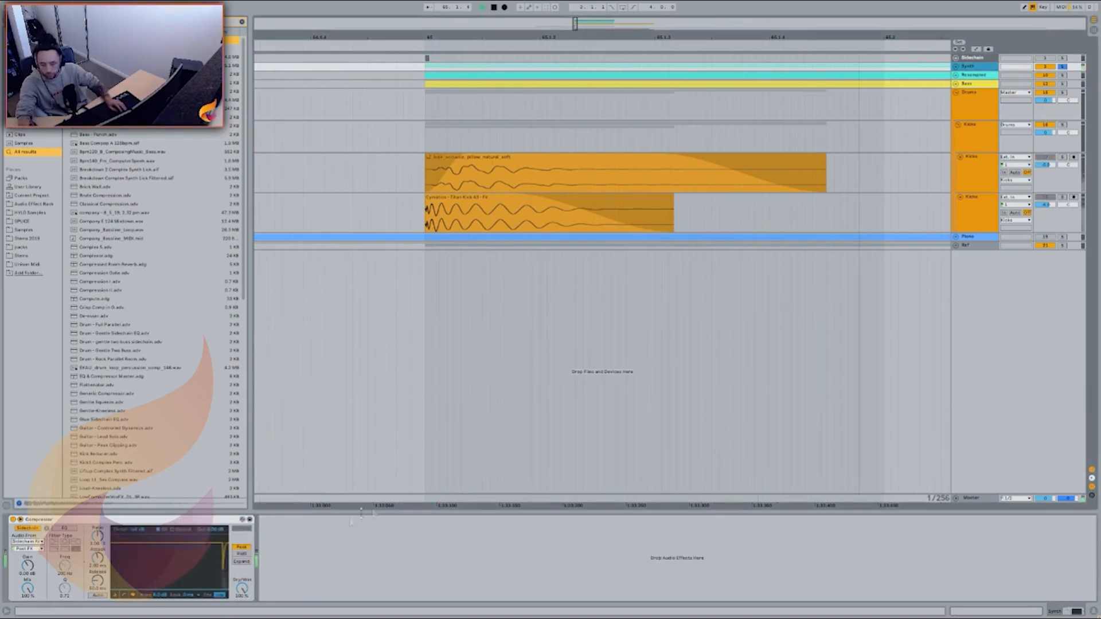
pyautogui.press('space')
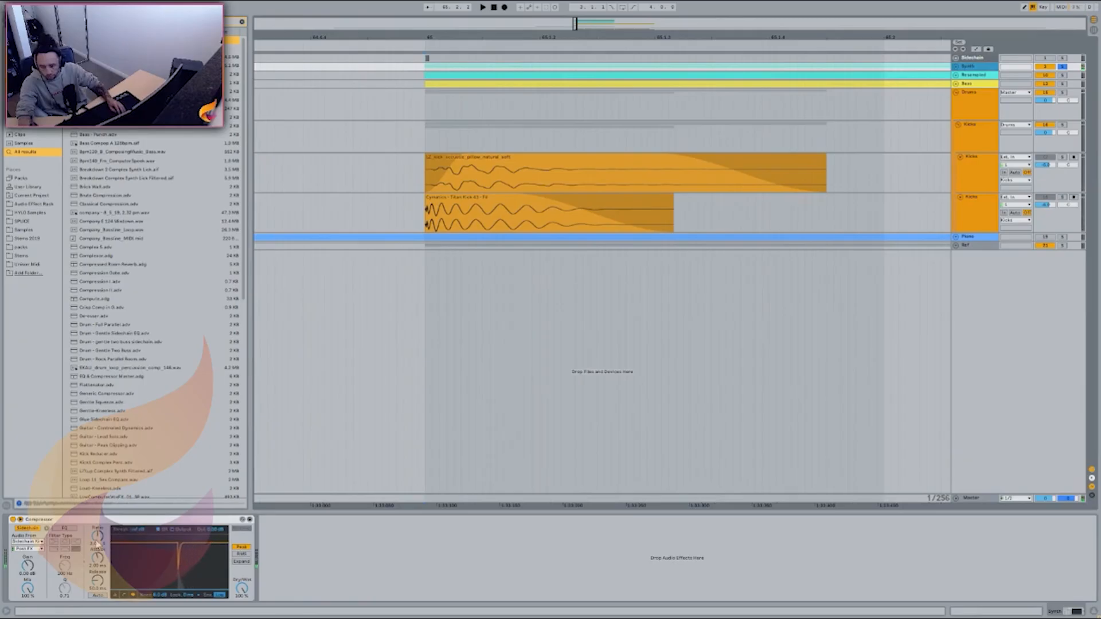
pyautogui.press('space')
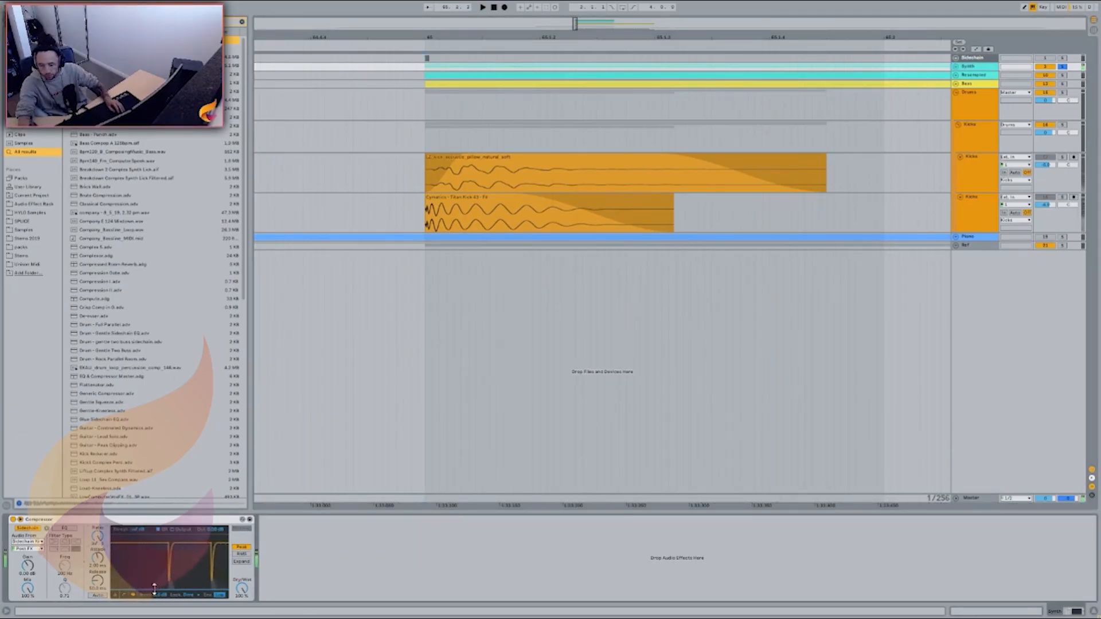
pyautogui.press('space')
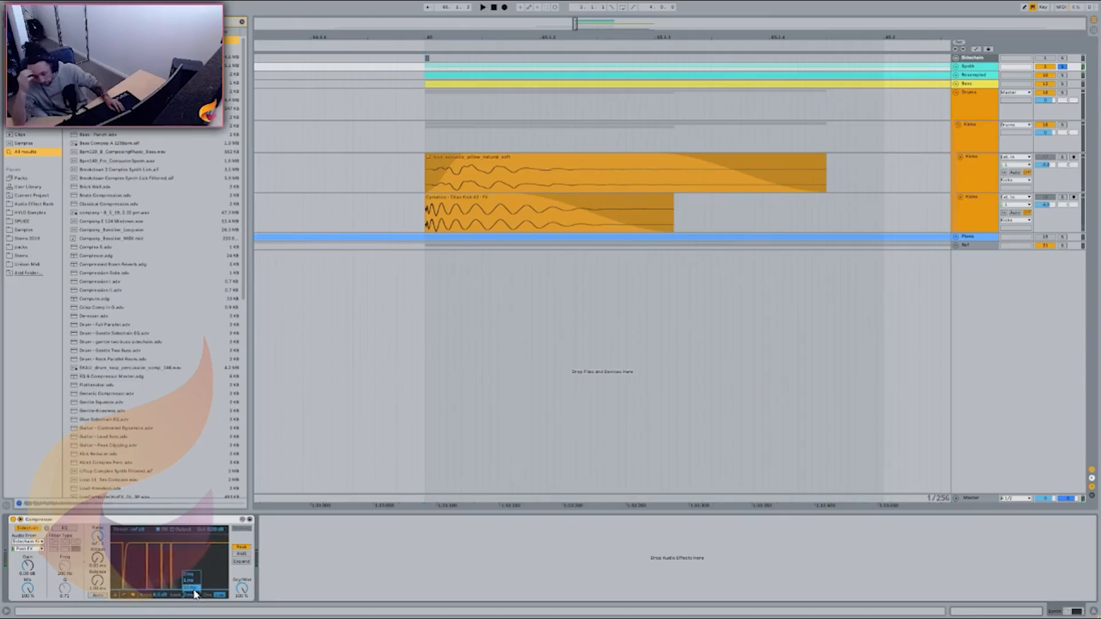
# Set the compressor's lookahead to 10 ms and play the soloed Synth group from just before bar 65
pyautogui.click(193, 595)
pyautogui.click(193, 588)
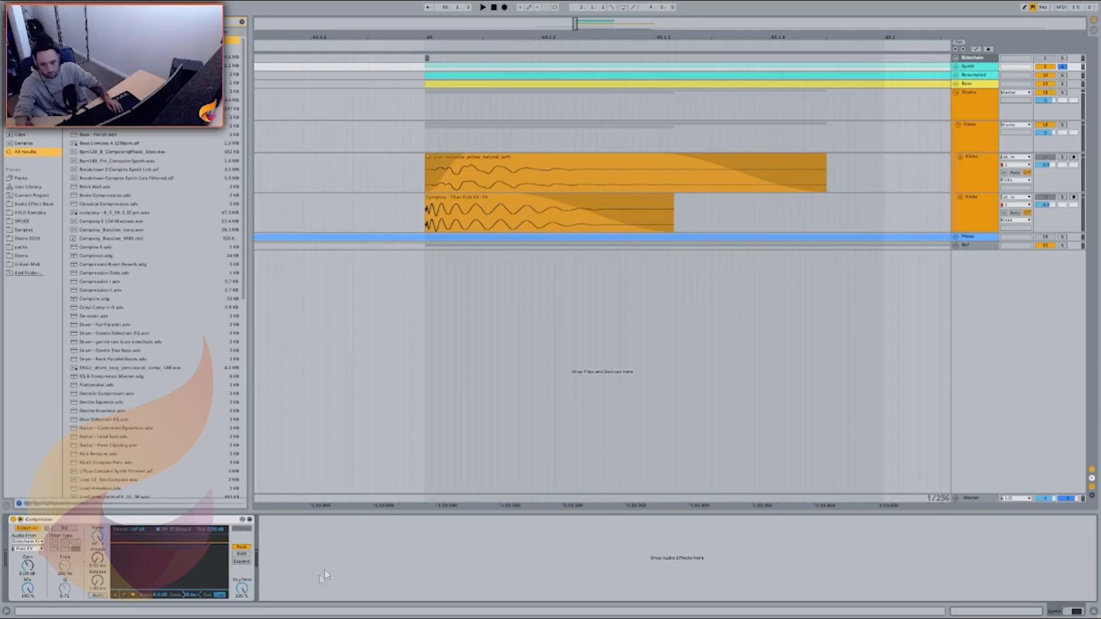
pyautogui.click(431, 67)
pyautogui.press('space')
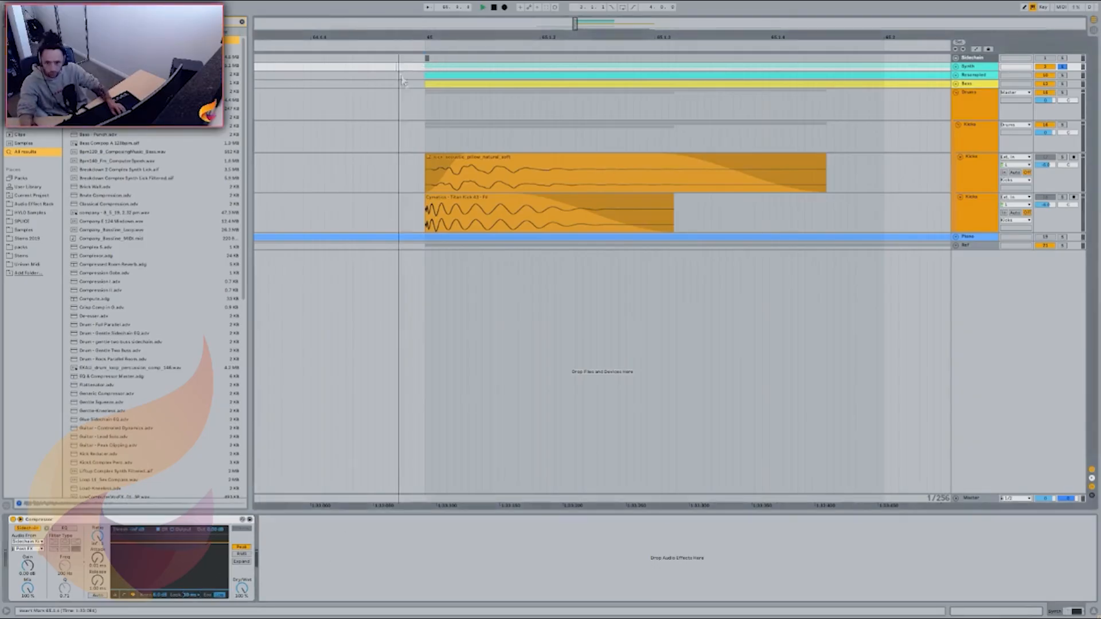
pyautogui.scroll(-3, 479, 160)
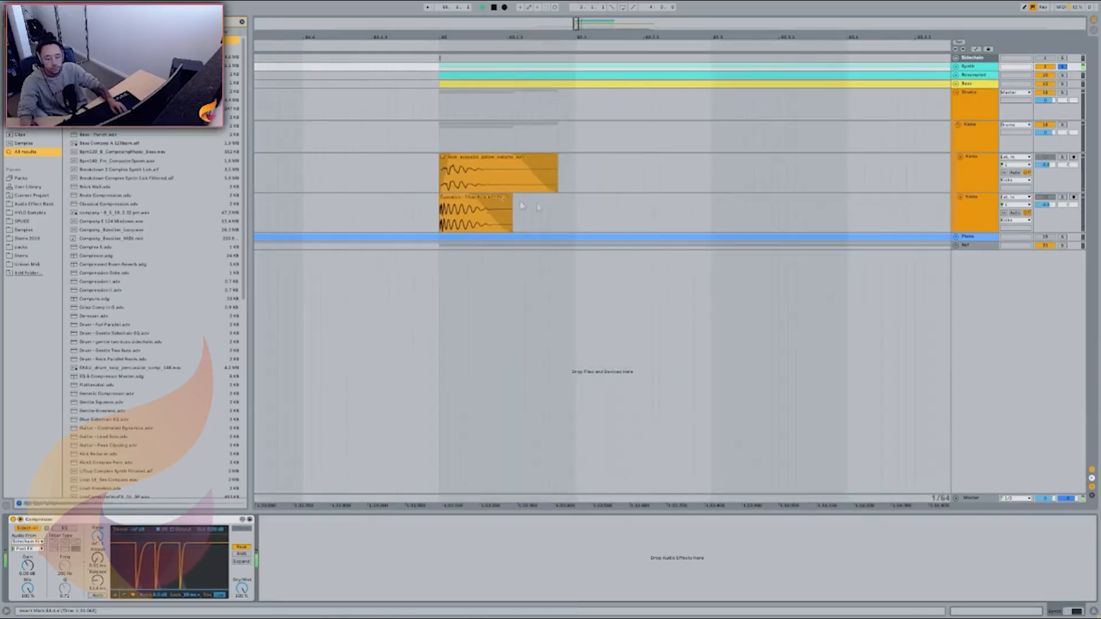
pyautogui.press('space')
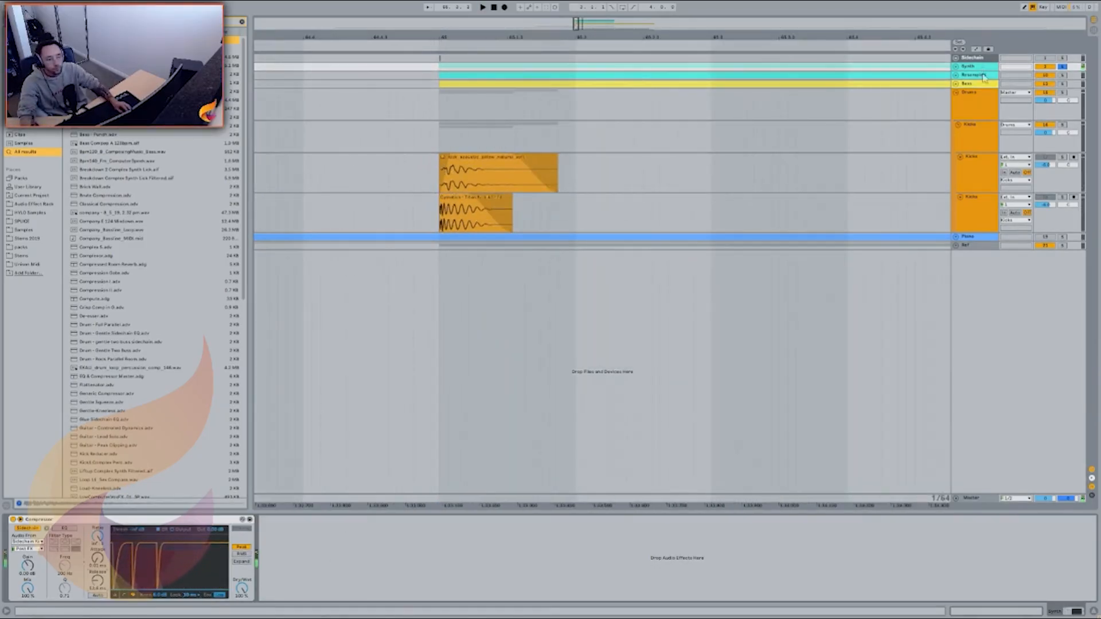
# Copy the Synth group's sidechain compressor to the Resampled group and play the mix with the kicks
pyautogui.click(155, 521)
pyautogui.click(982, 75)
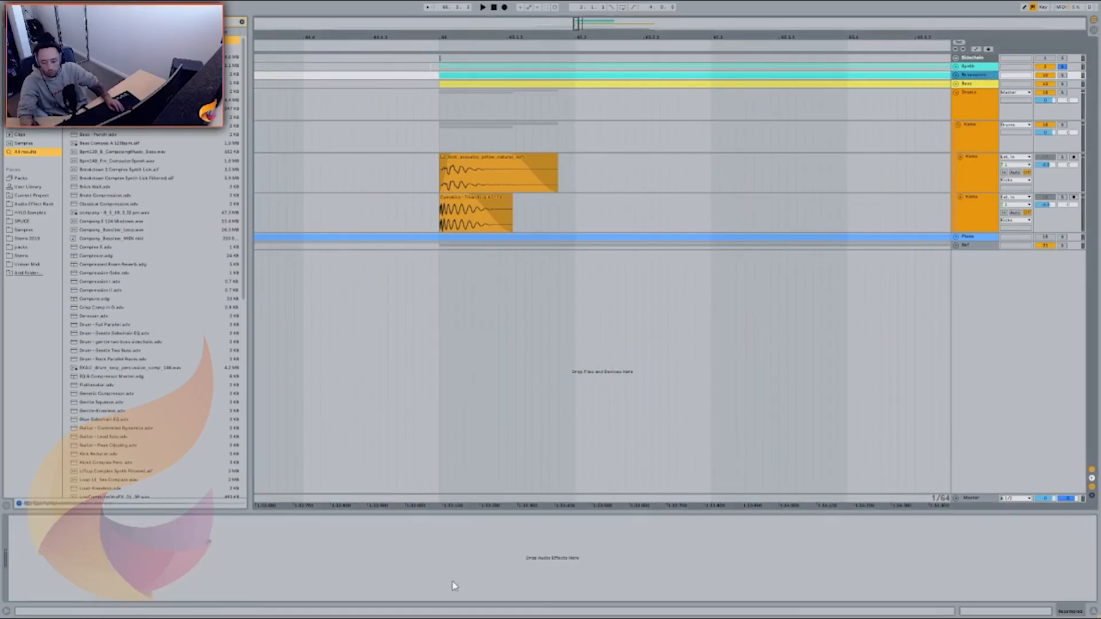
pyautogui.click(969, 91)
pyautogui.press('space')
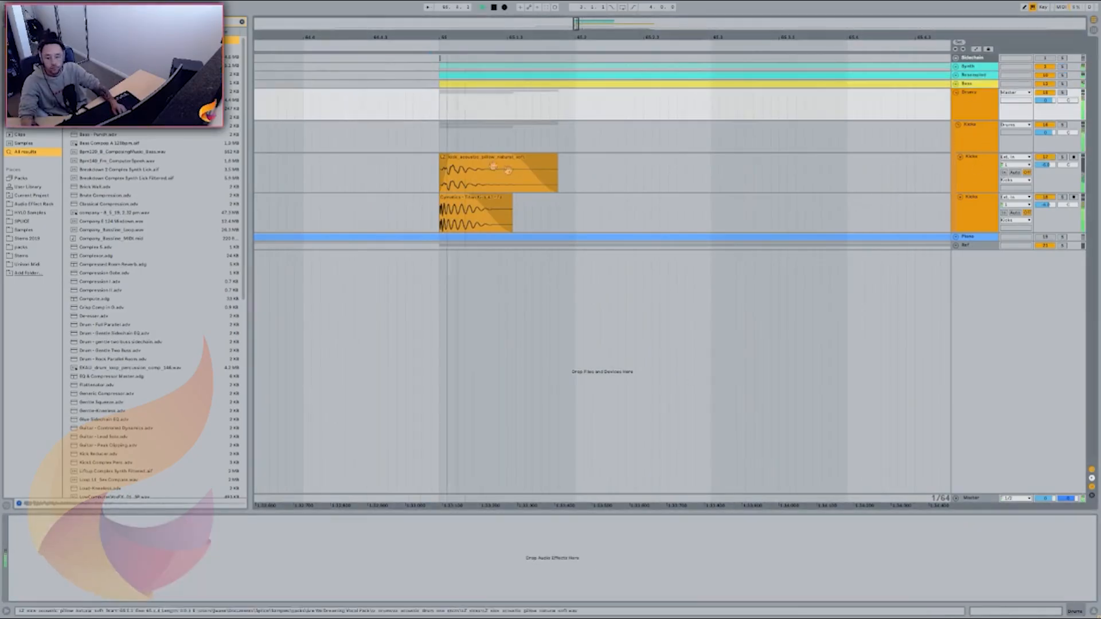
# Expand the Resampled group during playback and adjust the Lead Vox track's volume
pyautogui.click(955, 75)
pyautogui.scroll(-2, 712, 118)
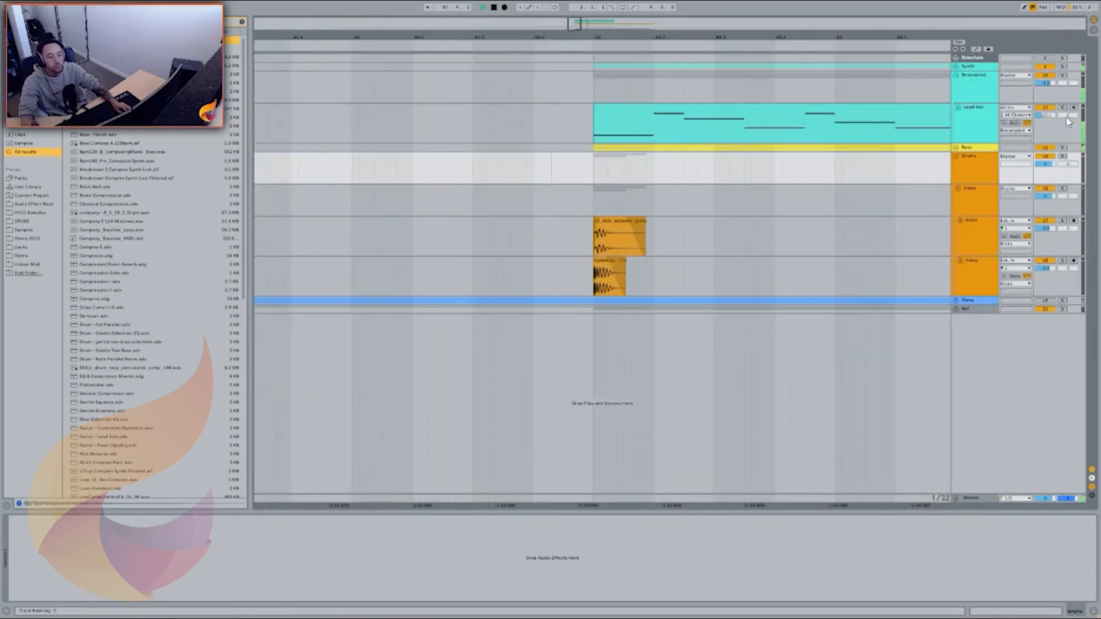
pyautogui.scroll(-2, 791, 128)
pyautogui.scroll(2, 878, 132)
pyautogui.press('space')
pyautogui.moveTo(1046, 116); pyautogui.dragTo(1049, 165)
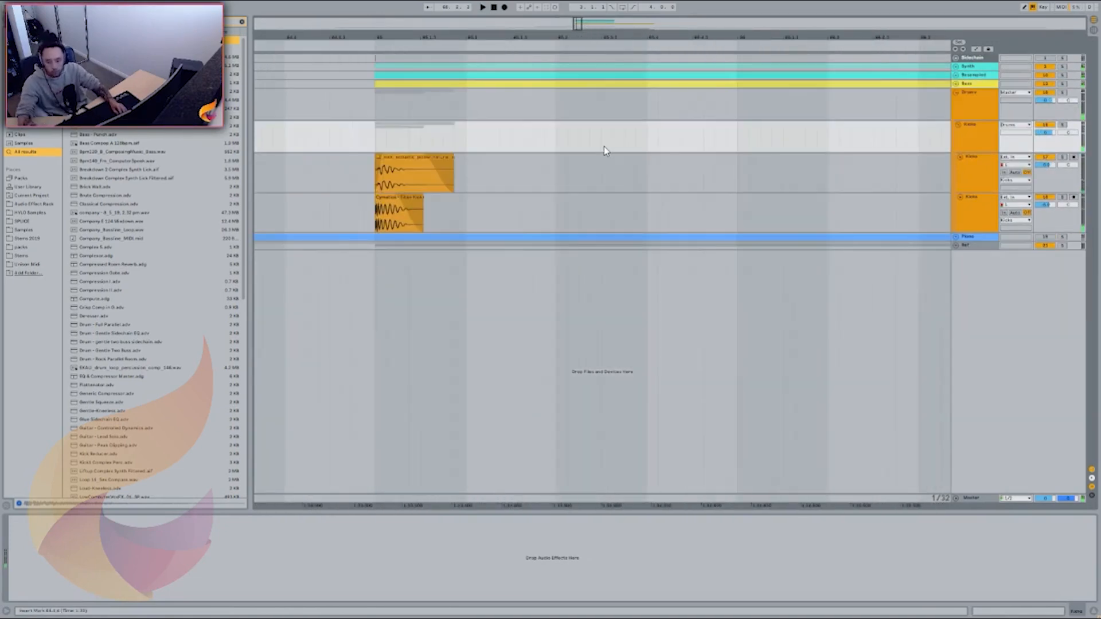
# Examine the waveforms of the acoustic and Titan kick layers at bar 65
pyautogui.scroll(3, 384, 212)
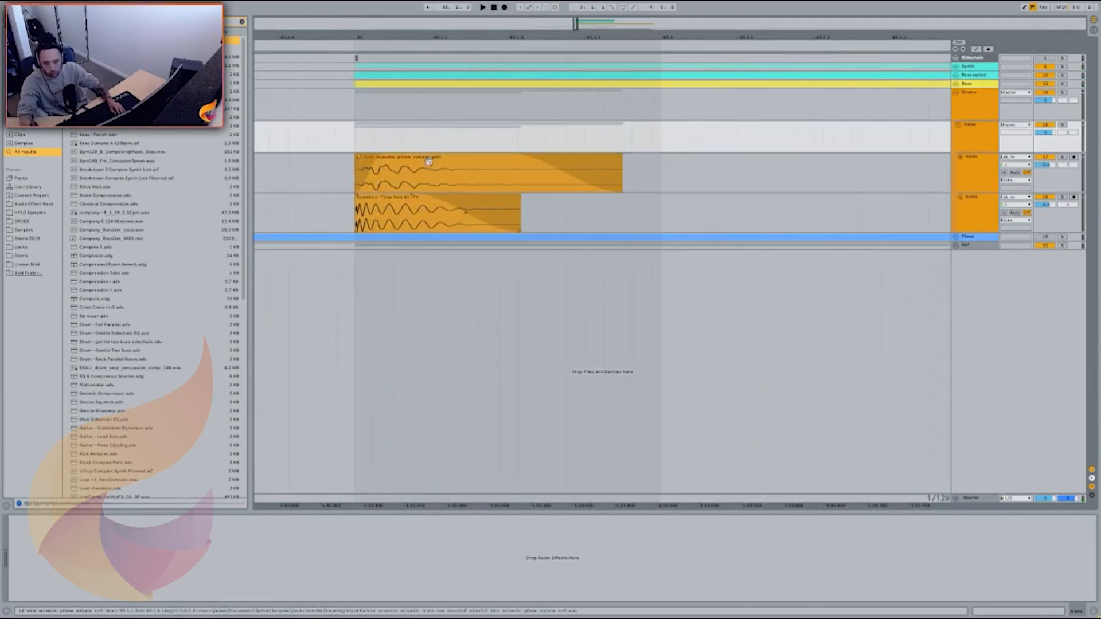
pyautogui.click(429, 202)
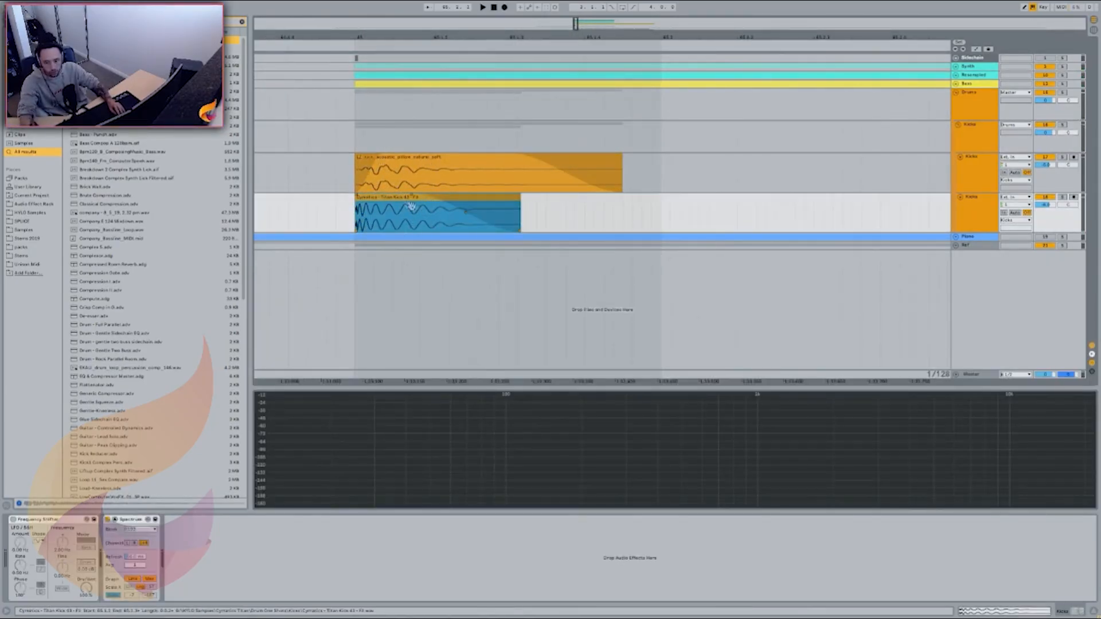
pyautogui.click(359, 62)
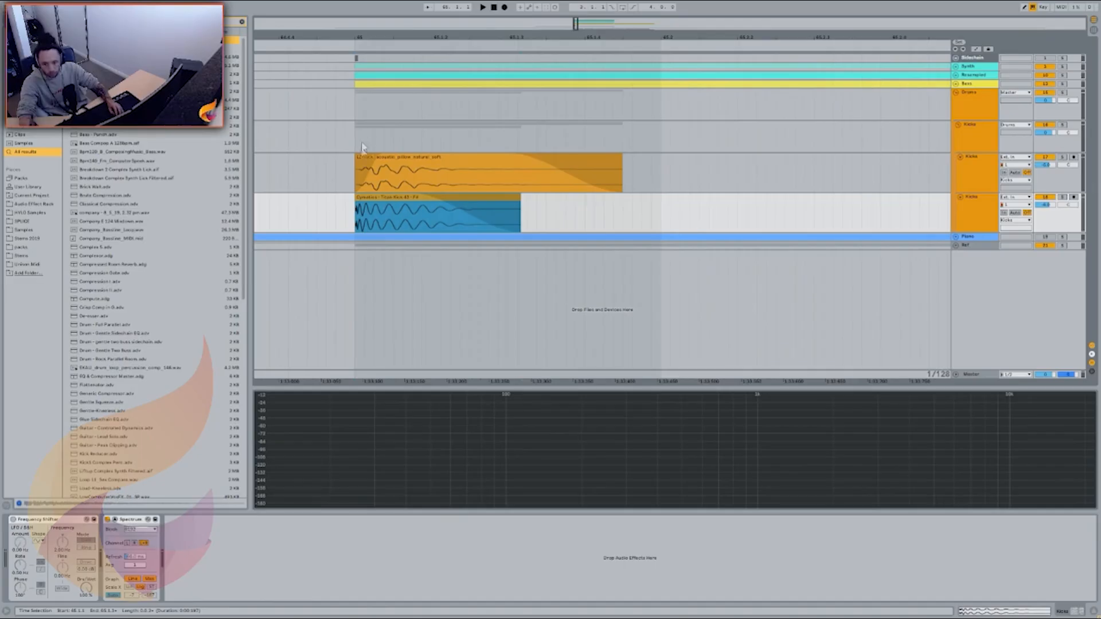
pyautogui.press('-')
pyautogui.click(373, 97)
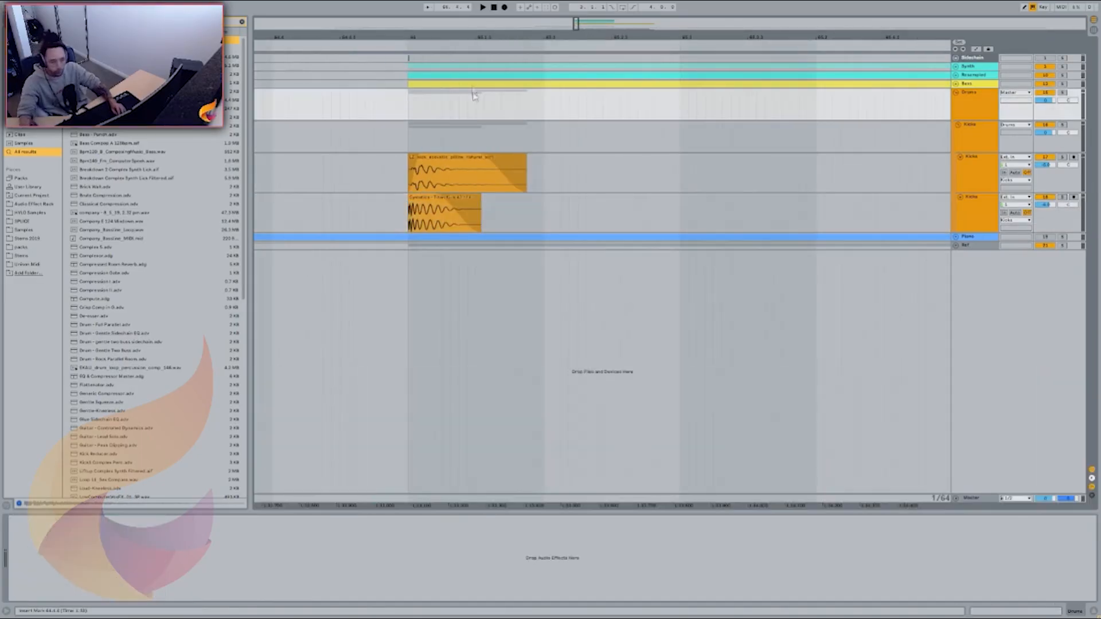
pyautogui.press('-')
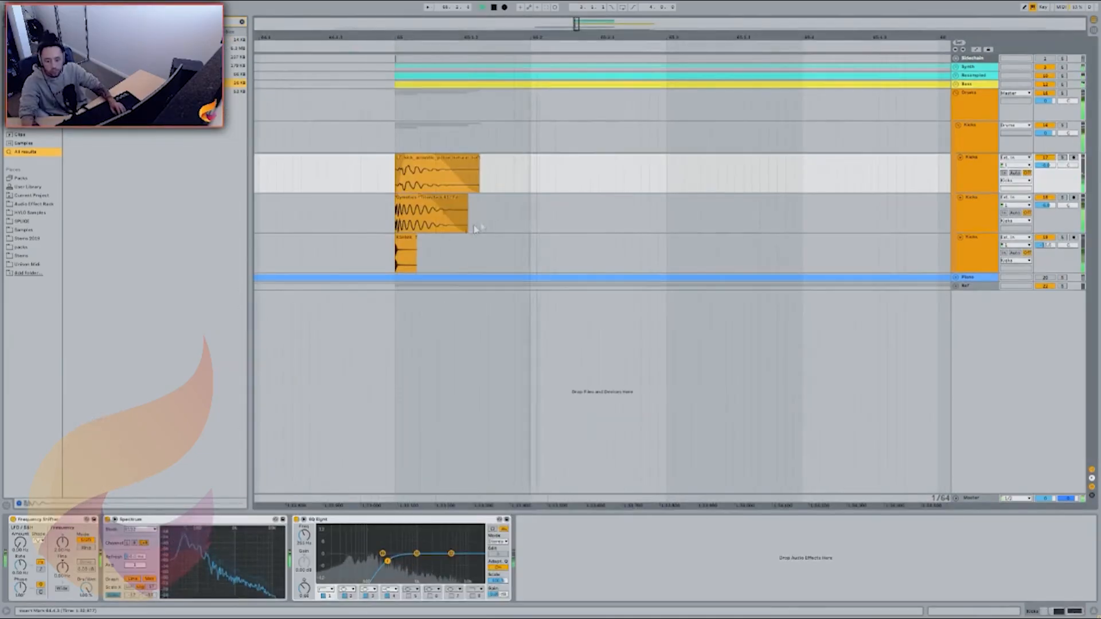
# Play the arrangement from just before bar 65 to hear the three layered kicks in the mix
pyautogui.scroll(1, 666, 218)
pyautogui.scroll(-3, 490, 219)
pyautogui.scroll(1, 647, 229)
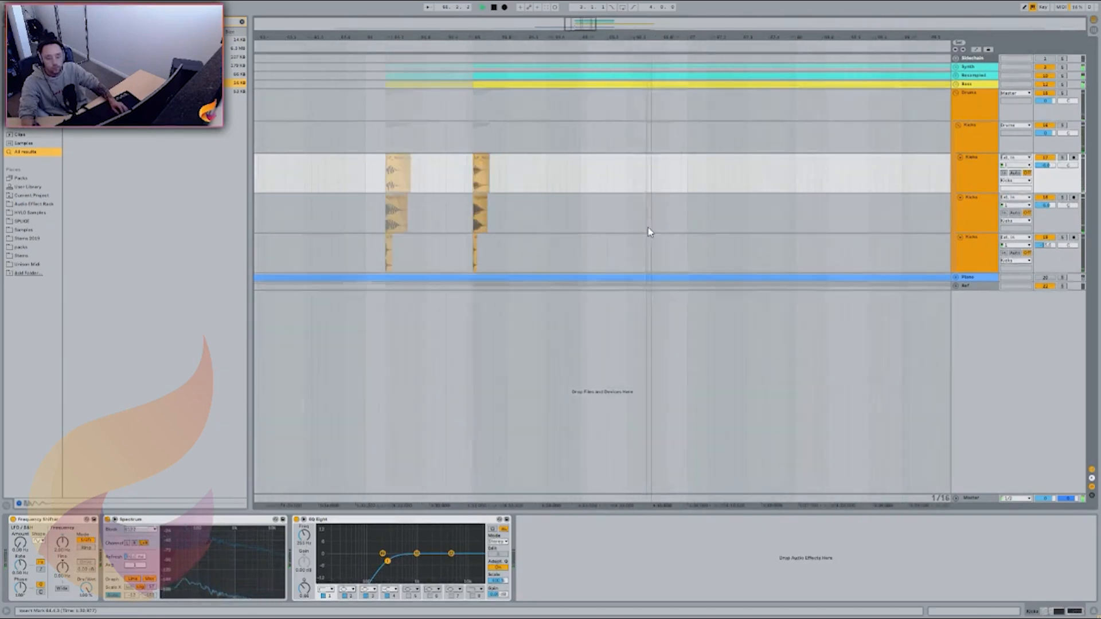
pyautogui.press('space')
# Collapse the Kicks group and add a new audio track in its own group below it within Drums
pyautogui.click(970, 127)
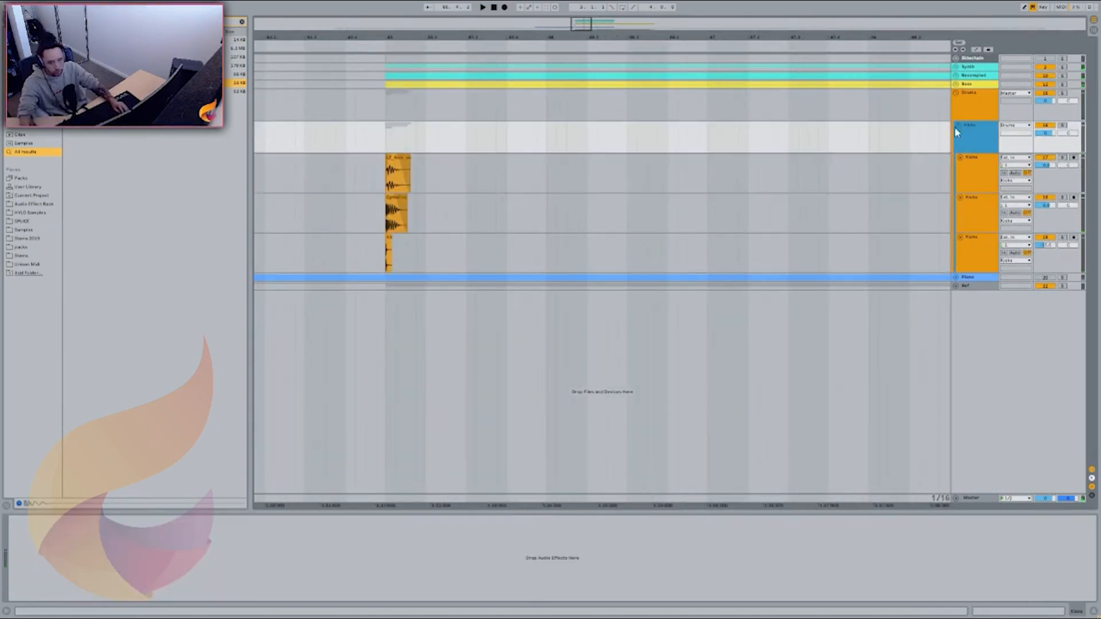
pyautogui.press('Left')
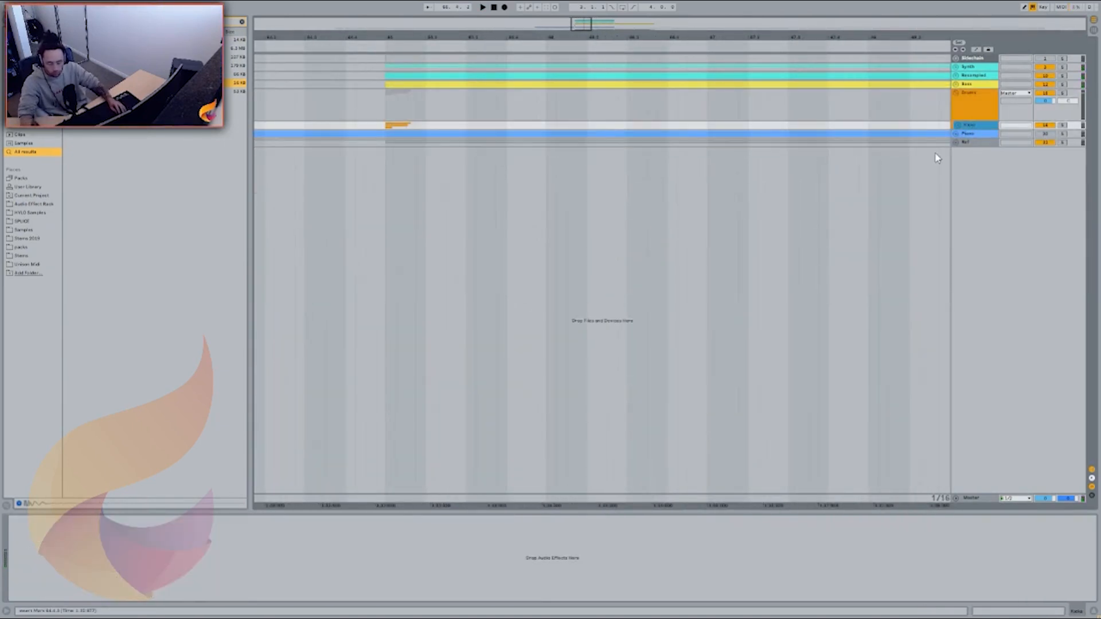
pyautogui.rightClick(976, 126)
pyautogui.click(1016, 168)
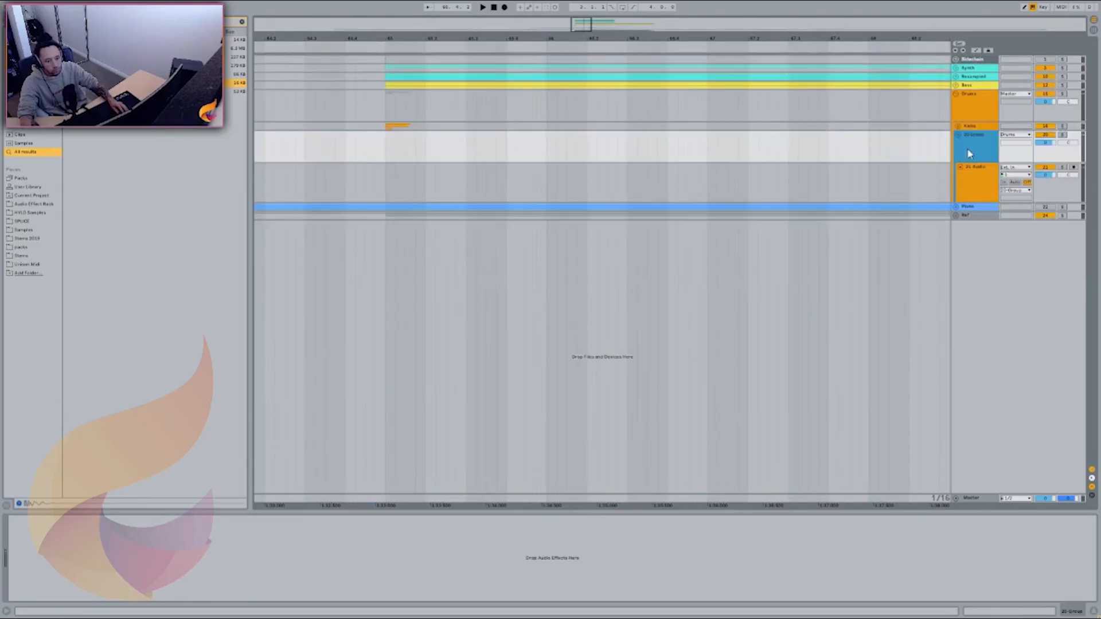
pyautogui.click(977, 127)
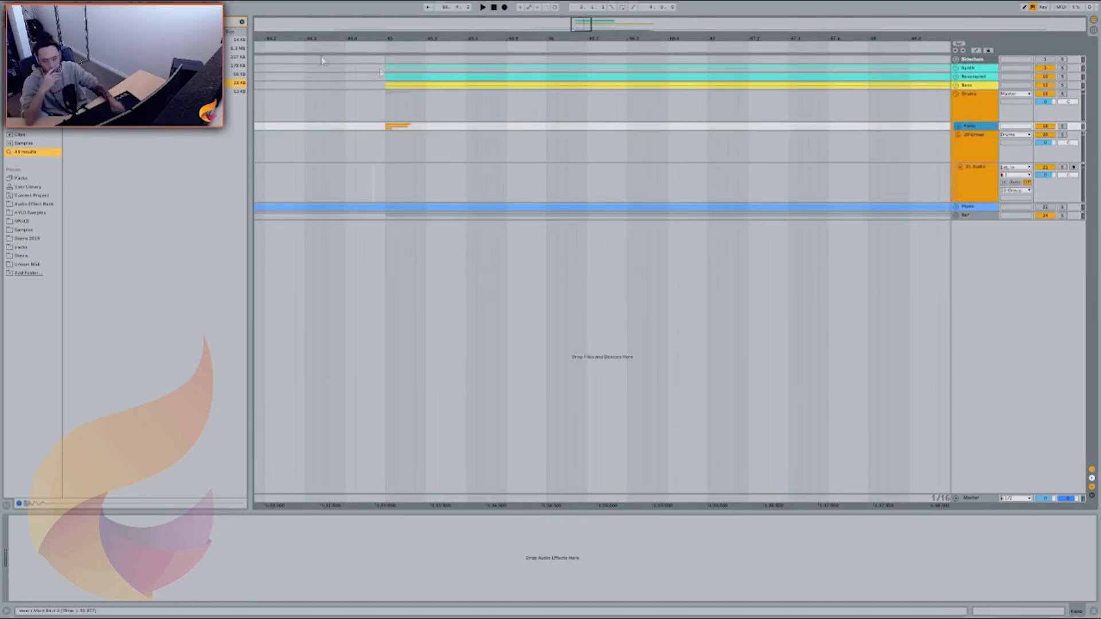
# Expand the Kicks group and load the CLA-2A Stereo compressor onto the group track
pyautogui.click(958, 126)
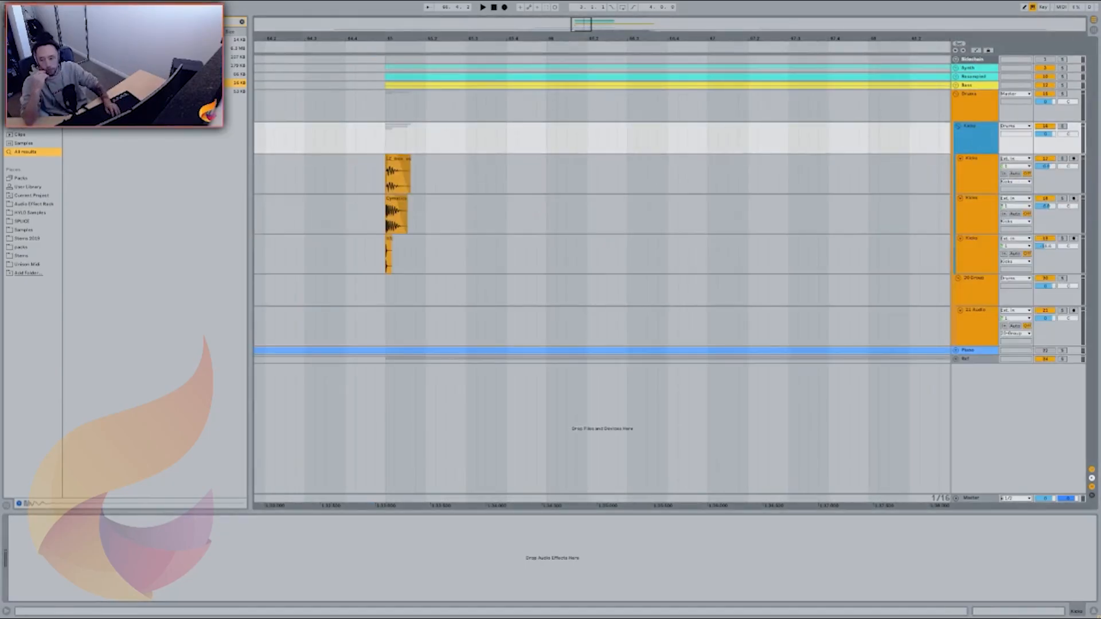
pyautogui.write('cla')
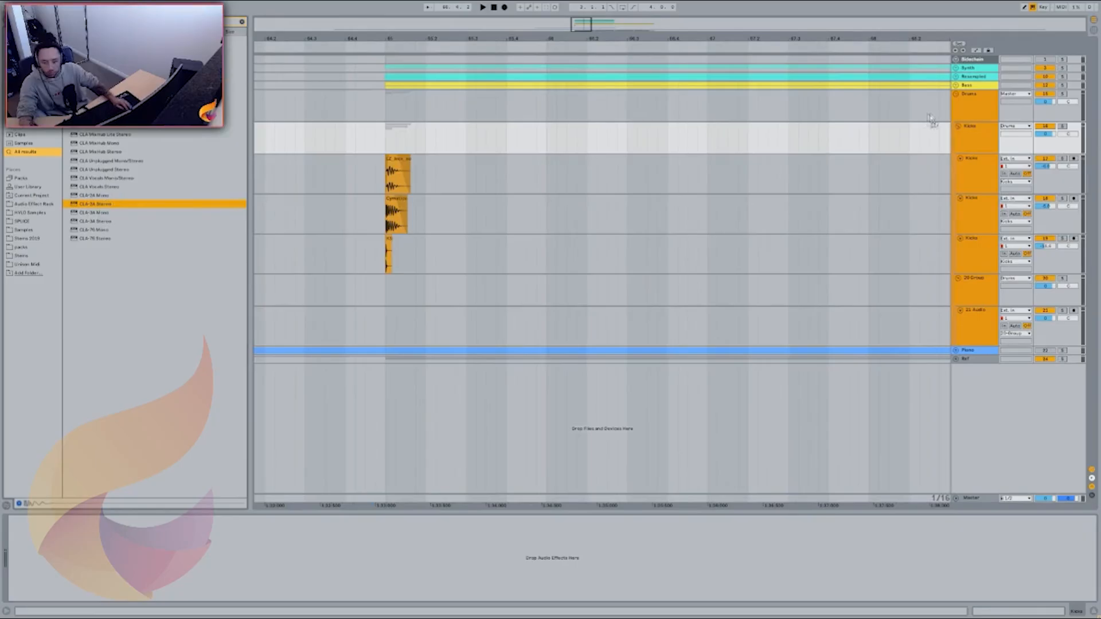
pyautogui.press('Return')
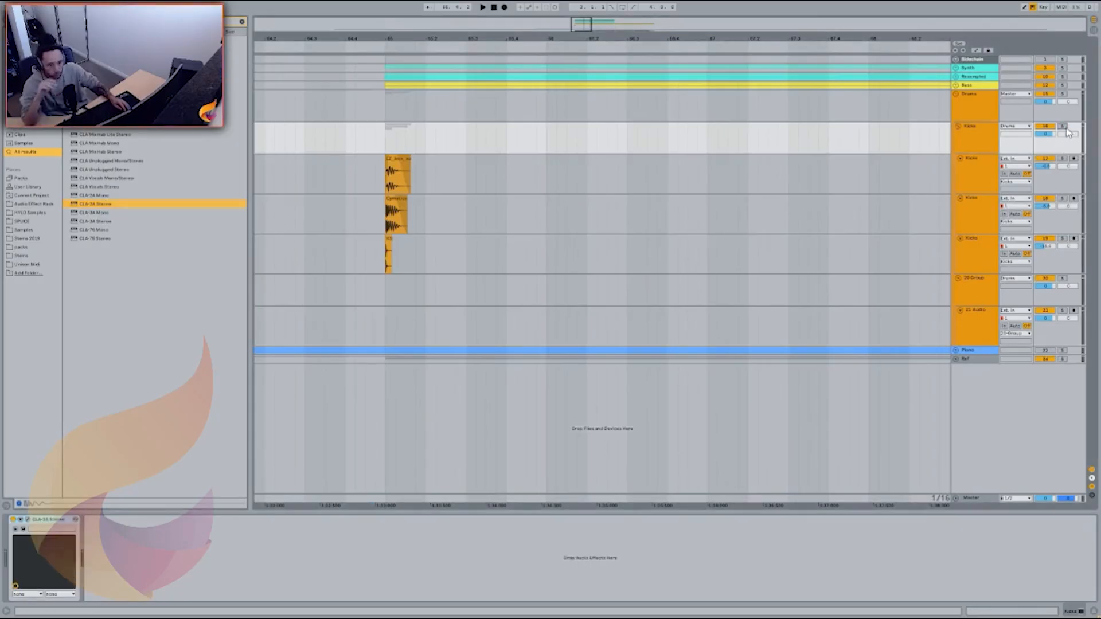
# Solo the Kicks group and adjust the gain and peak reduction of its CLA-2A compressor
pyautogui.click(1062, 125)
pyautogui.scroll(2, 388, 144)
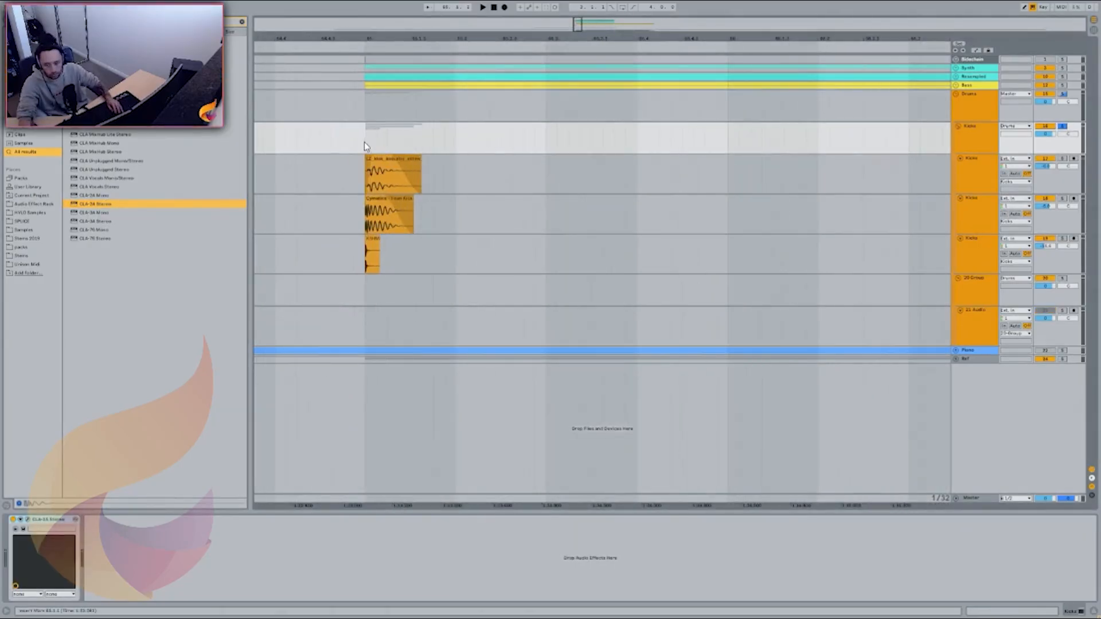
pyautogui.scroll(2, 363, 142)
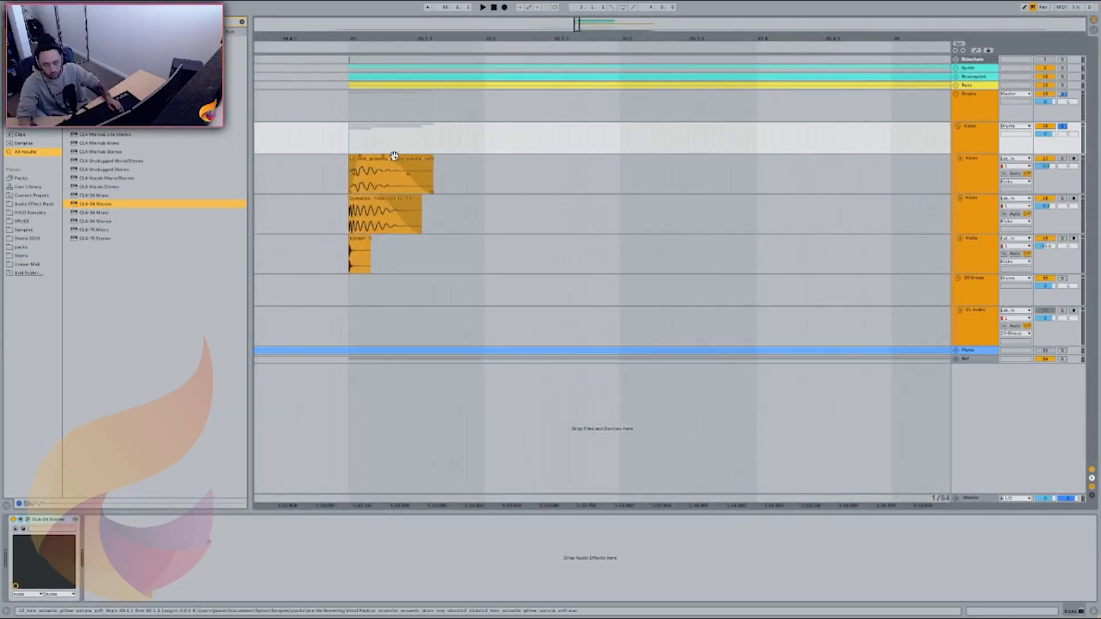
pyautogui.click(27, 520)
pyautogui.moveTo(543, 314); pyautogui.dragTo(543, 307)
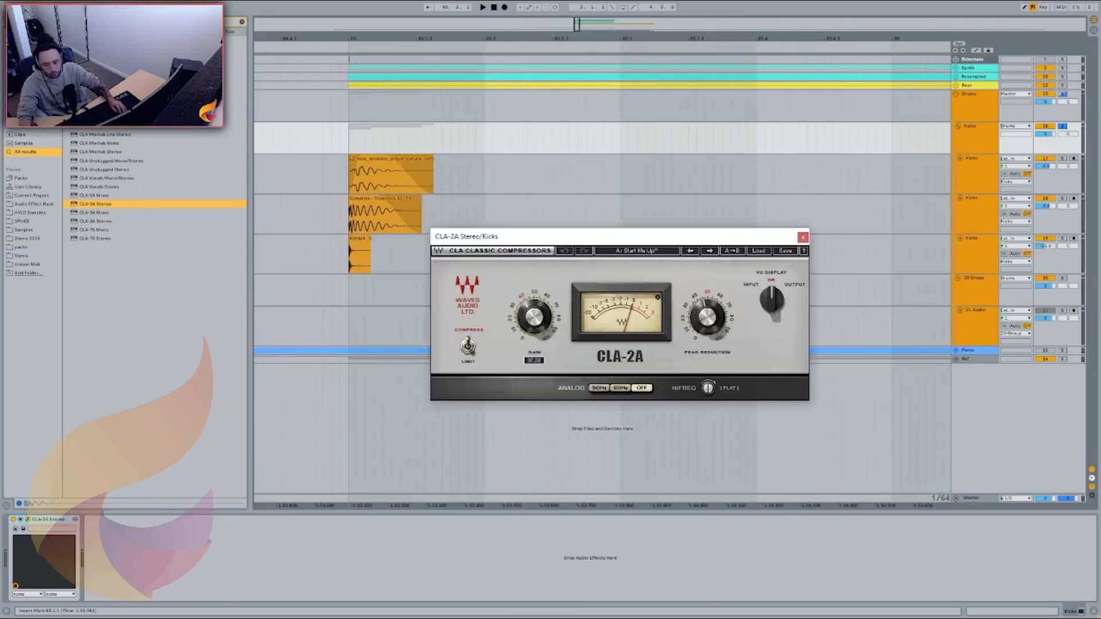
pyautogui.moveTo(718, 328); pyautogui.dragTo(714, 330)
# Audition the compressed kick layers from bar 65 repeatedly, first soloed and then with the full mix
pyautogui.press('space')
pyautogui.press('space')
pyautogui.press('space')
pyautogui.press('space')
pyautogui.press('space')
pyautogui.press('space')
pyautogui.press('space')
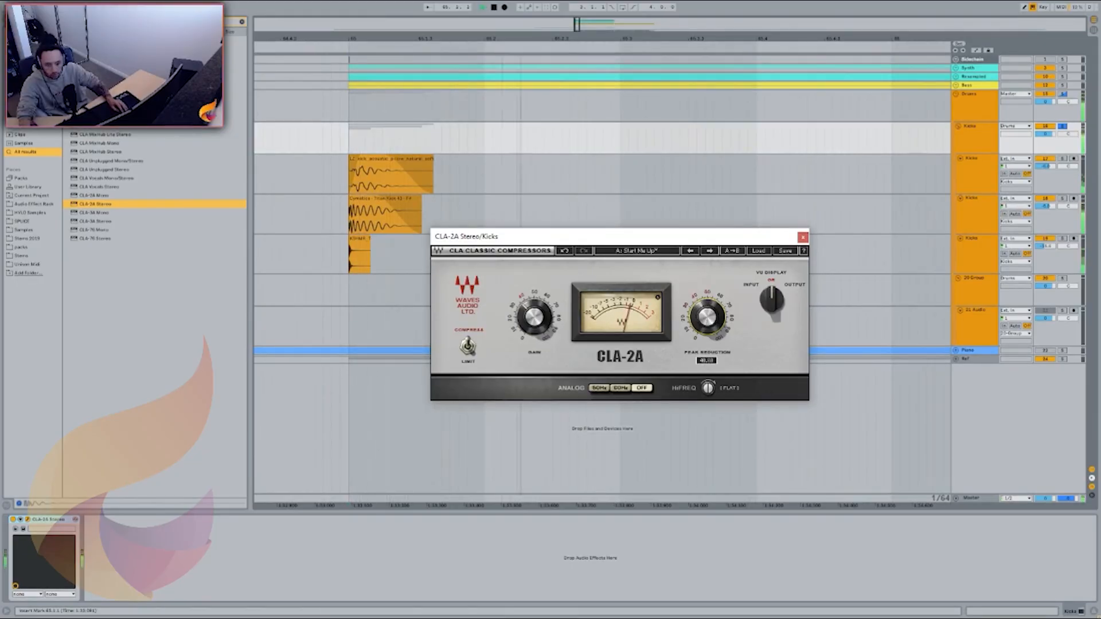
pyautogui.press('space')
pyautogui.press('space')
pyautogui.press('space')
pyautogui.press('space')
pyautogui.click(1062, 126)
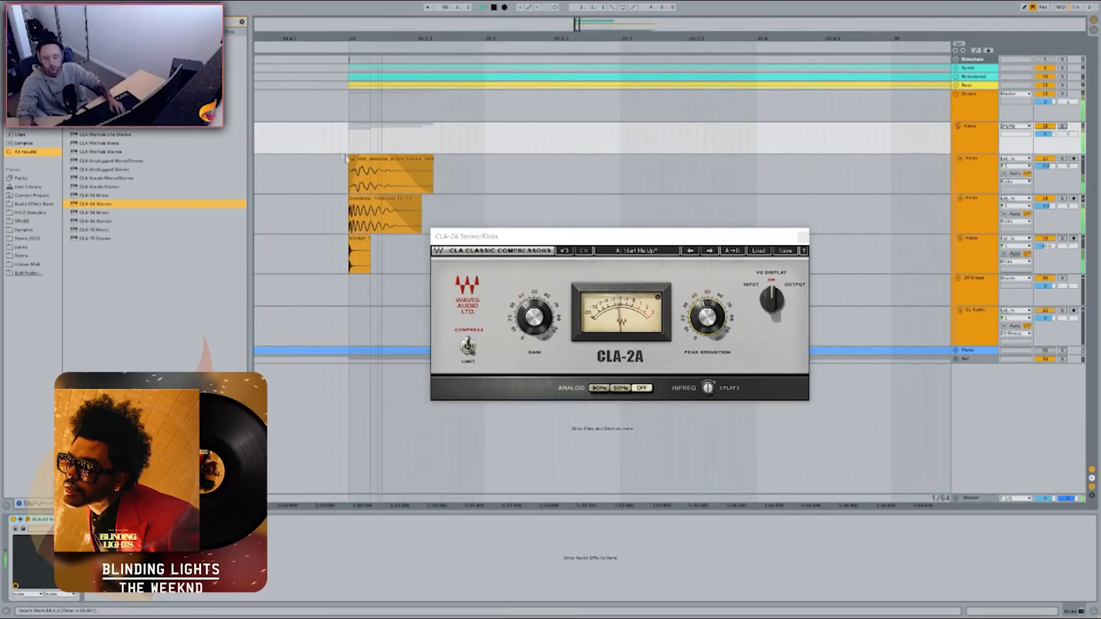
pyautogui.scroll(-3, 450, 212)
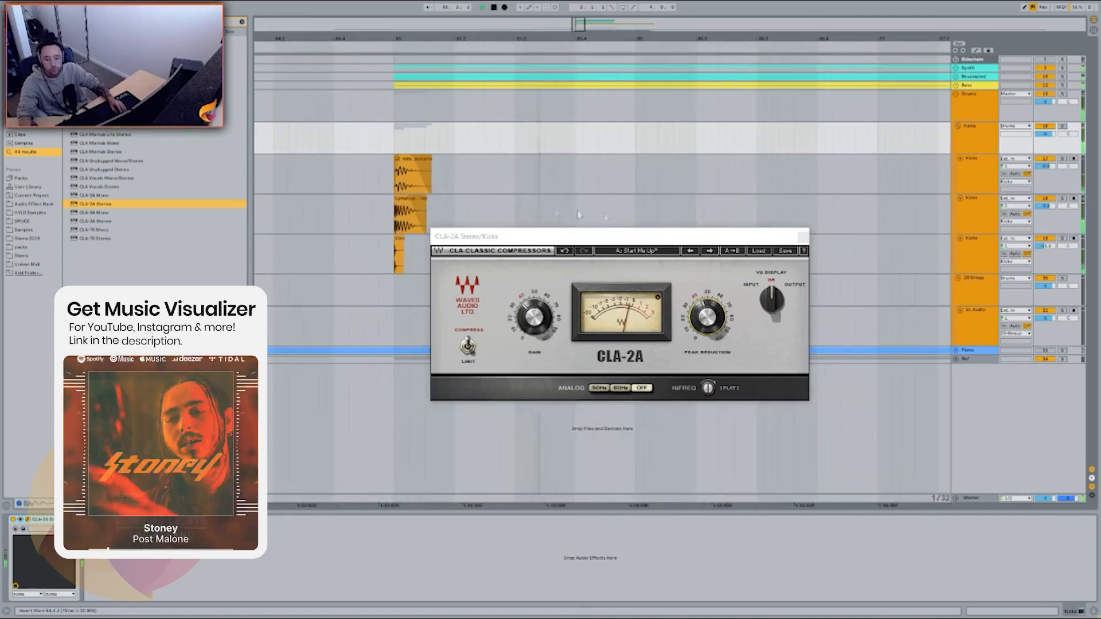
# Close the CLA-2A window, collapse the Kicks group and rename the empty group below it as Snares
pyautogui.click(803, 237)
pyautogui.click(958, 126)
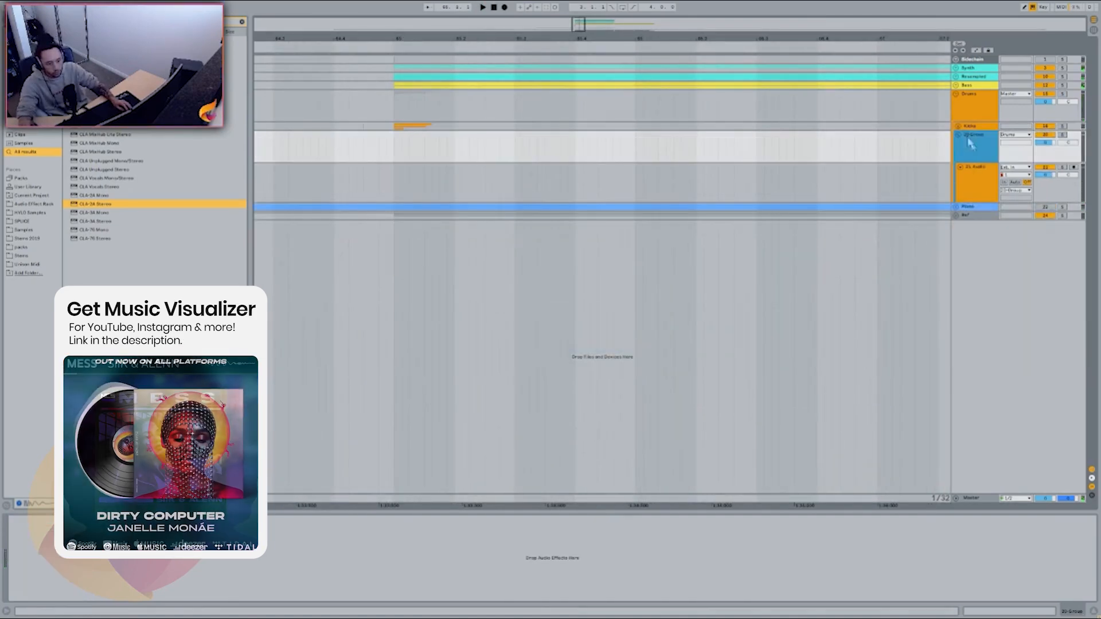
pyautogui.write('Snares')
pyautogui.press('Return')
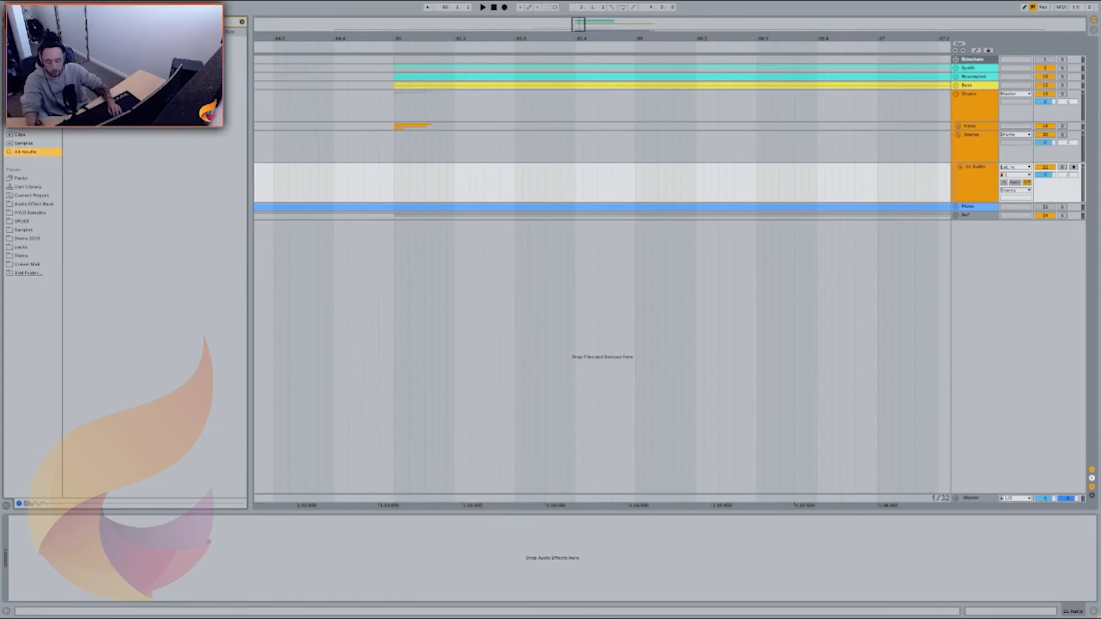
# Search the sample library for "snare f" and browse the matching snares
pyautogui.write('snare f')
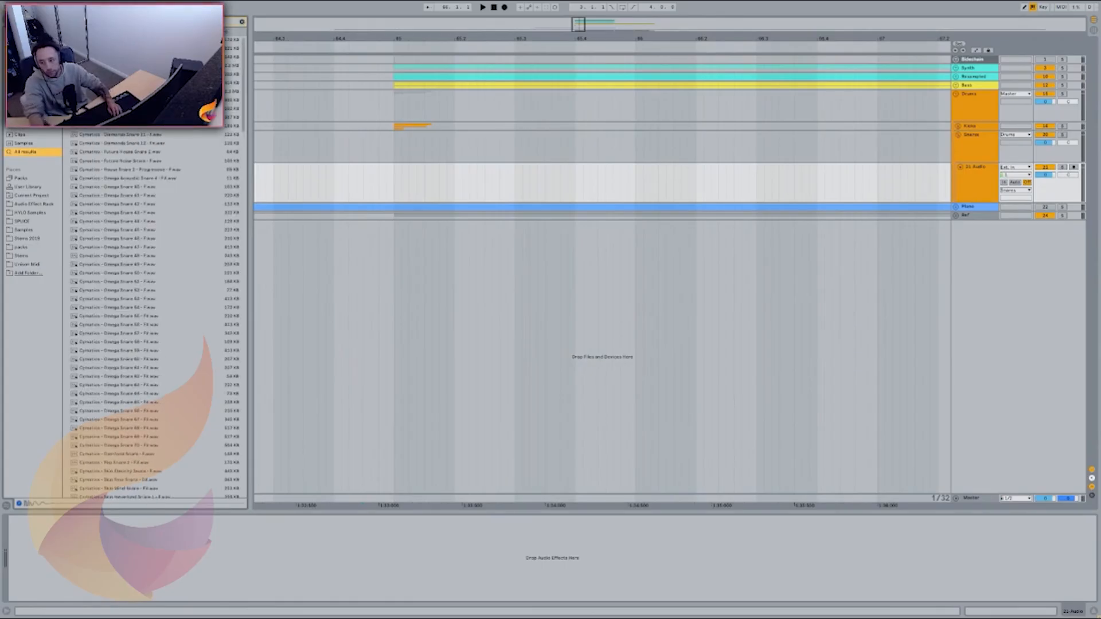
pyautogui.scroll(-4, 155, 315)
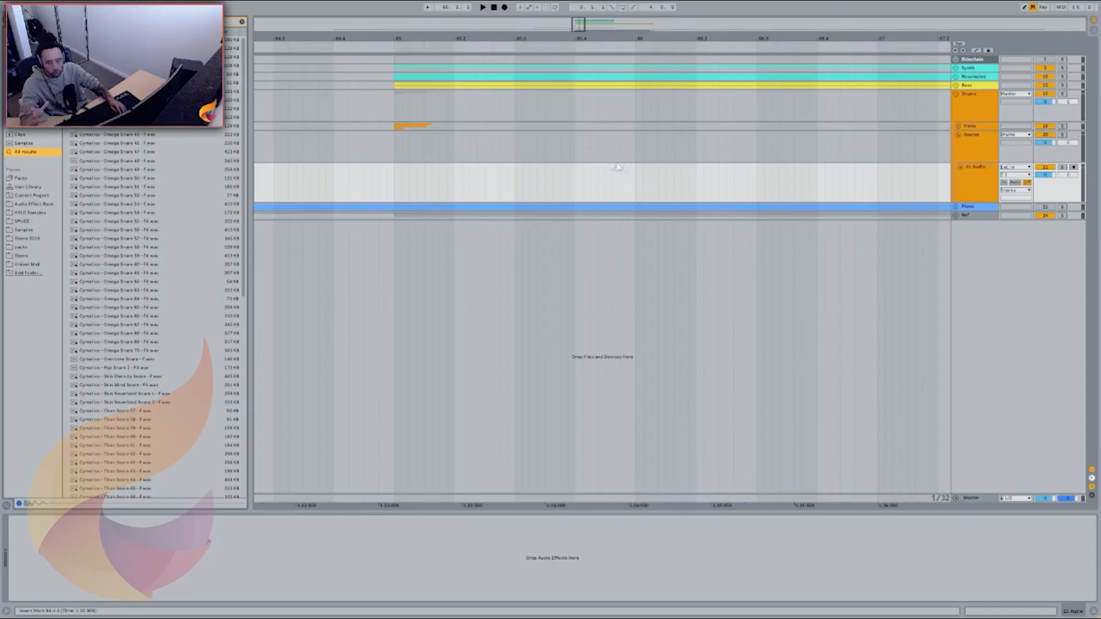
# Expand the Synth group and examine the chord notes in the upper Serum track's clip
pyautogui.click(956, 68)
pyautogui.click(694, 272)
pyautogui.click(700, 251)
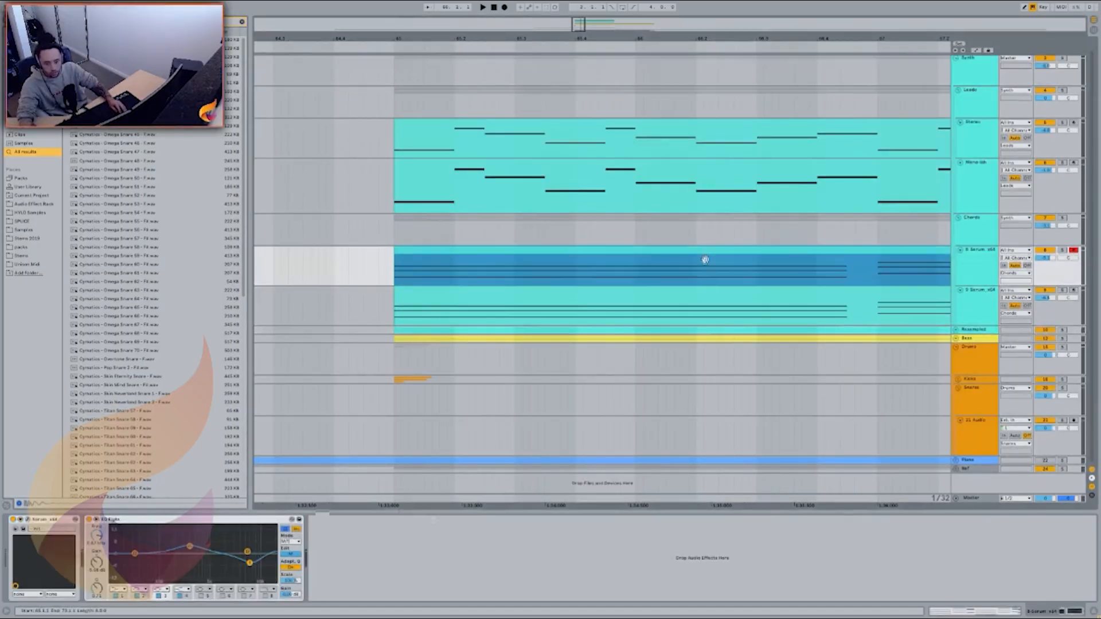
pyautogui.doubleClick(610, 255)
pyautogui.scroll(-2, 234, 414)
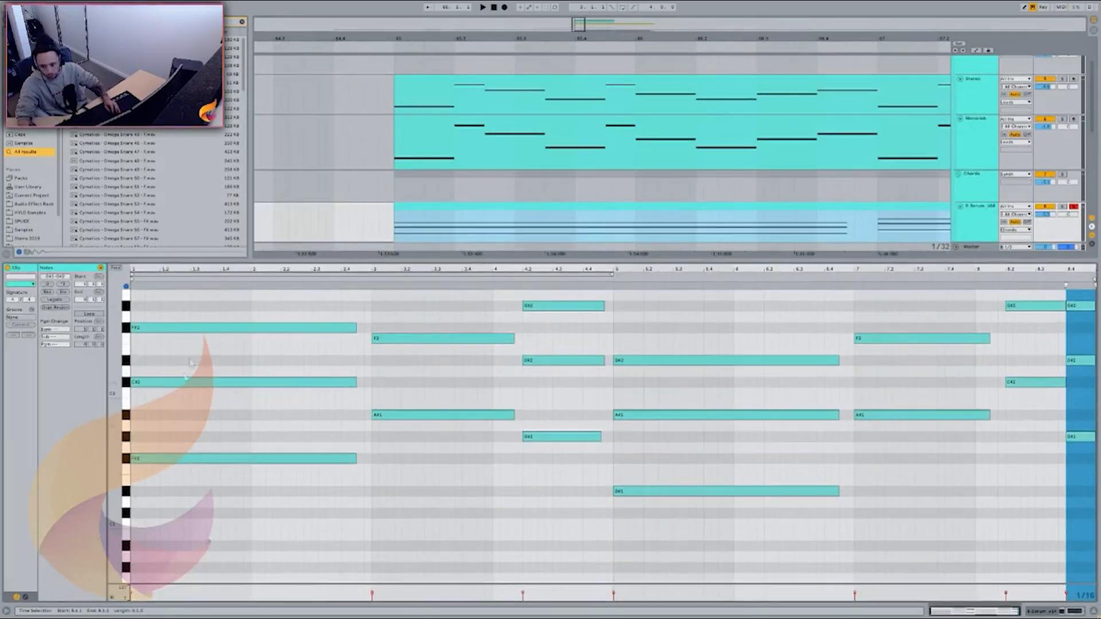
pyautogui.scroll(3, 234, 414)
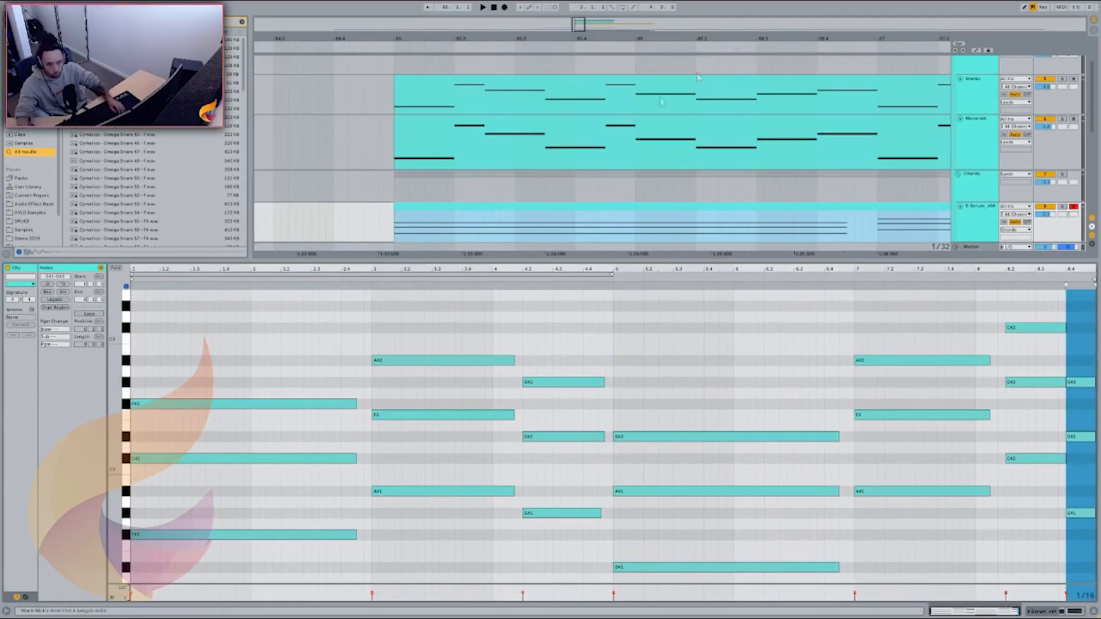
pyautogui.doubleClick(982, 177)
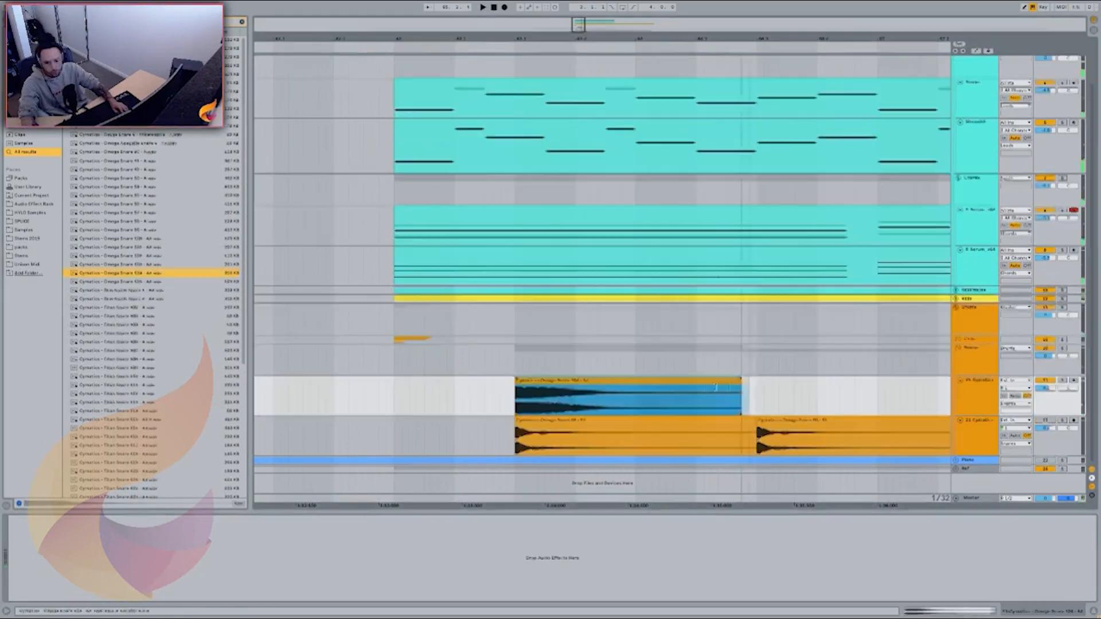
# Shorten the Omega Snare 104 clip to end at bar 66 with a fade-out, and audition it with the snare layer below
pyautogui.click(624, 384)
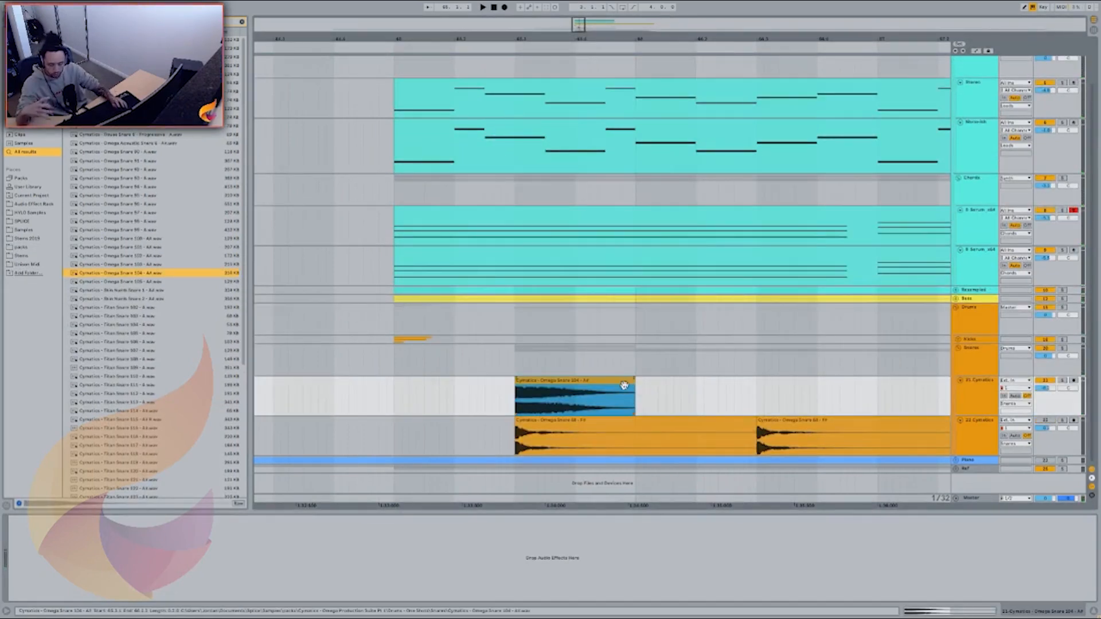
pyautogui.moveTo(634, 379); pyautogui.dragTo(597, 378)
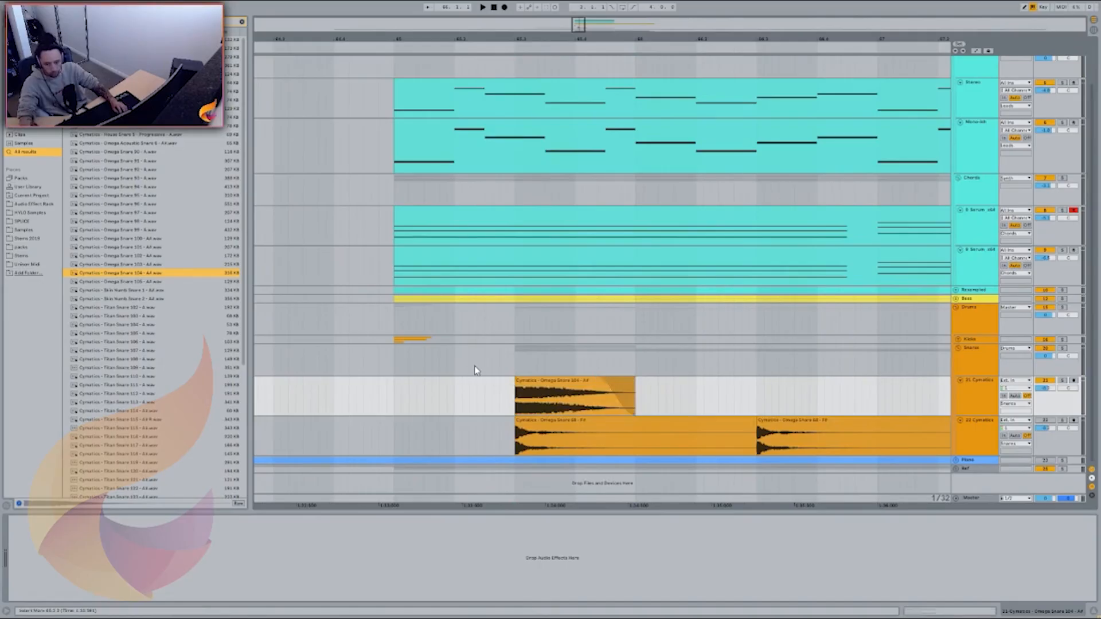
pyautogui.click(473, 367)
pyautogui.press('space')
pyautogui.click(380, 370)
pyautogui.press('space')
pyautogui.press('space')
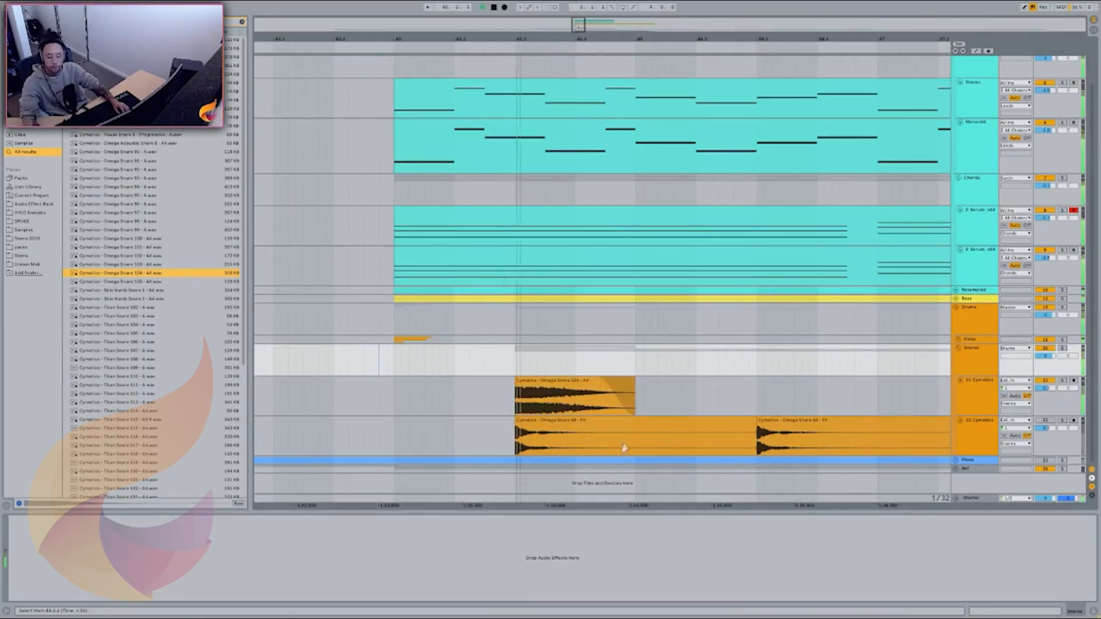
pyautogui.press('space')
# Solo the Omega Snare 104 track and add an EQ Eight to it
pyautogui.click(581, 380)
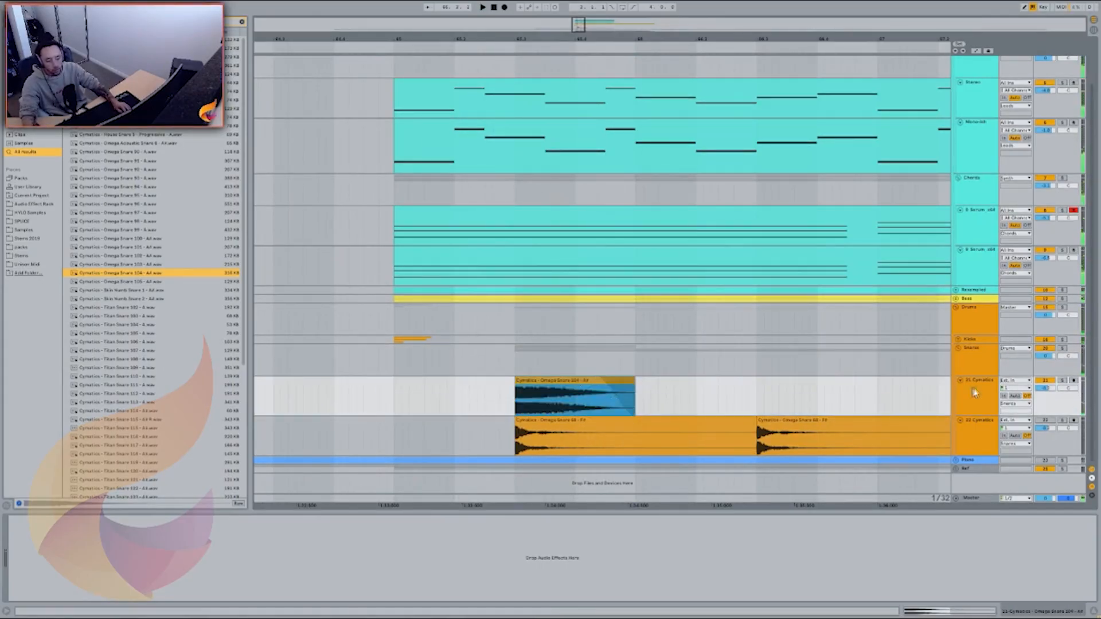
pyautogui.click(975, 390)
pyautogui.click(581, 381)
pyautogui.hotkey('ctrl', 'f')
pyautogui.write('eq')
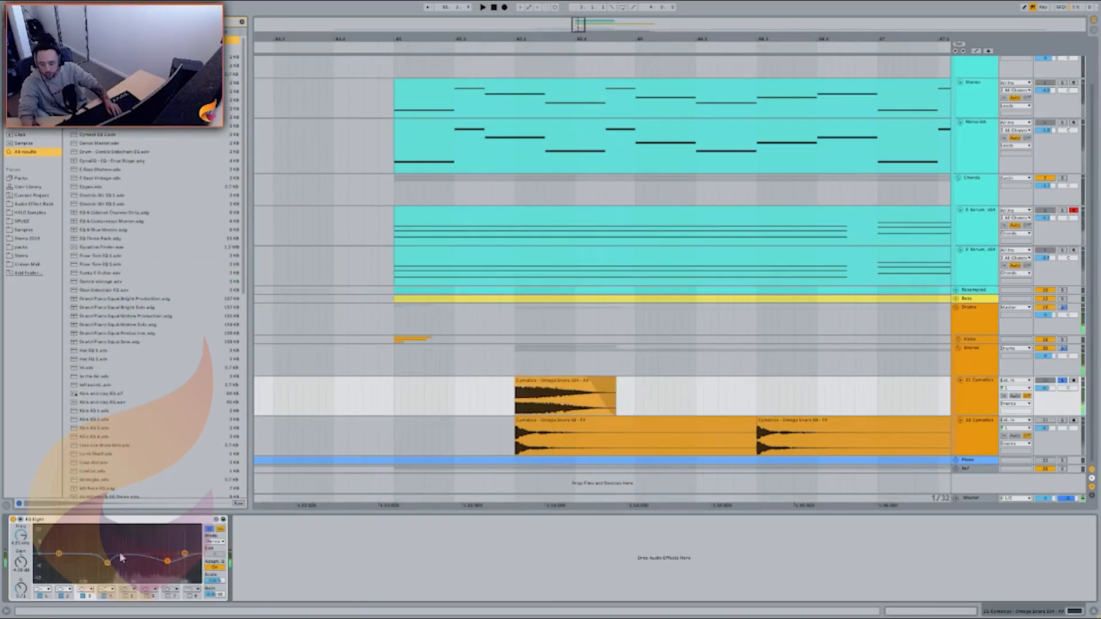
# Enable the fifth EQ band and shape it into a narrow boost between the two existing dips
pyautogui.click(126, 596)
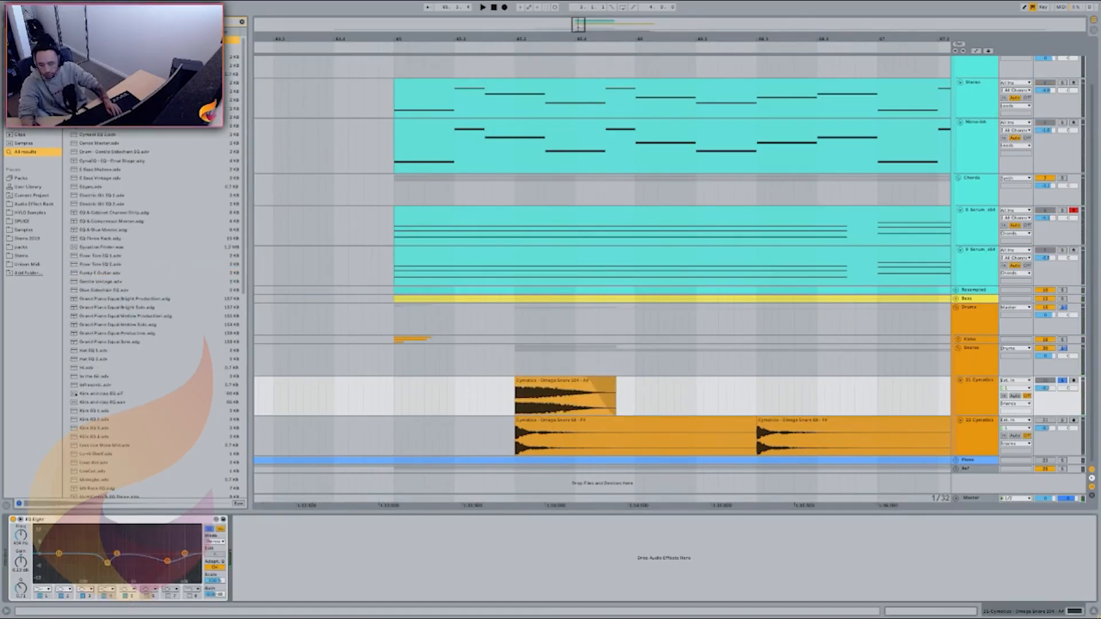
pyautogui.moveTo(117, 553); pyautogui.dragTo(121, 550)
pyautogui.moveTo(20, 588); pyautogui.dragTo(21, 578)
pyautogui.moveTo(122, 552)
pyautogui.mouseDown()
pyautogui.moveTo(124, 526)
pyautogui.moveTo(129, 542)
pyautogui.mouseUp()
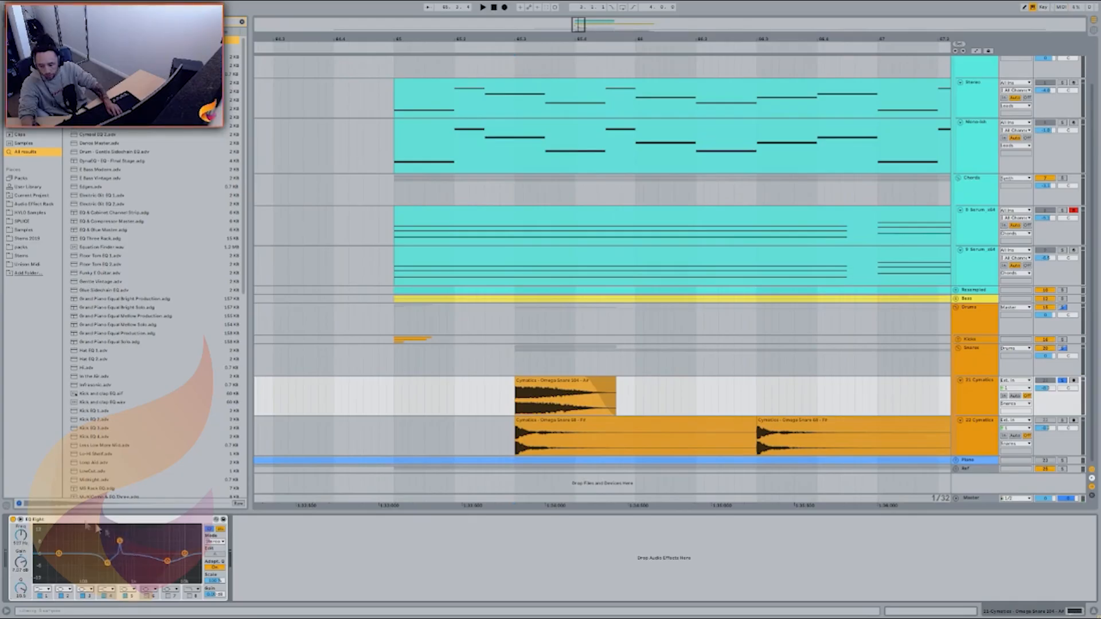
# Enlarge the EQ display and move the narrow boost to a slightly lower frequency and gain while auditioning the snare
pyautogui.click(20, 520)
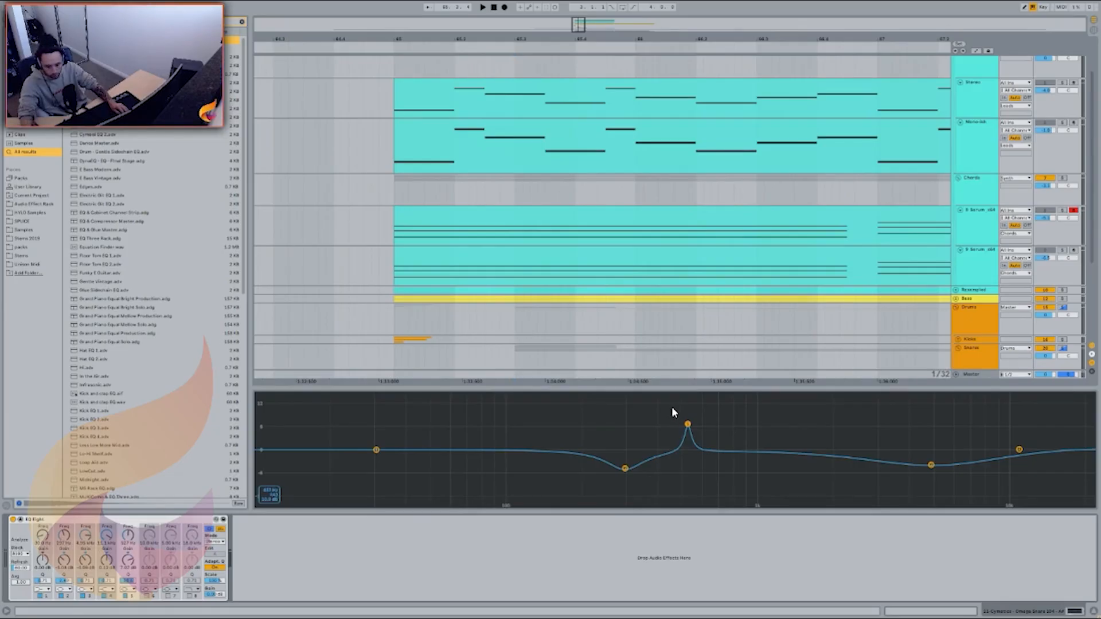
pyautogui.press('space')
pyautogui.press('space')
pyautogui.moveTo(687, 424); pyautogui.dragTo(673, 428)
pyautogui.press('space')
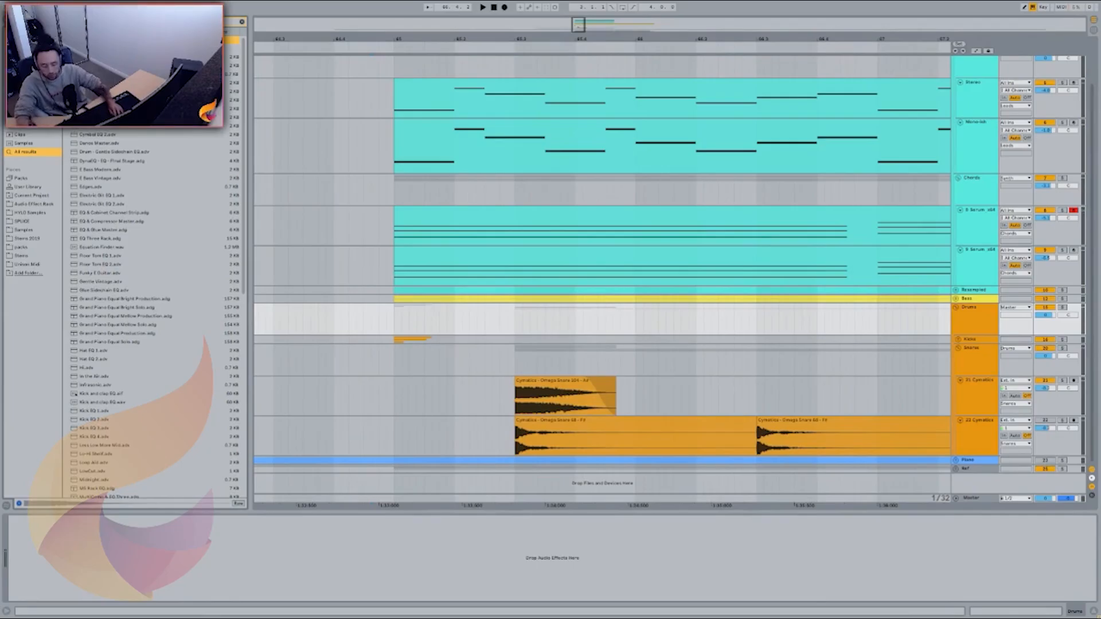
# Select the Omega Snare 104 clip to show its EQ again and undo the last change
pyautogui.hotkey('ctrl', 'f')
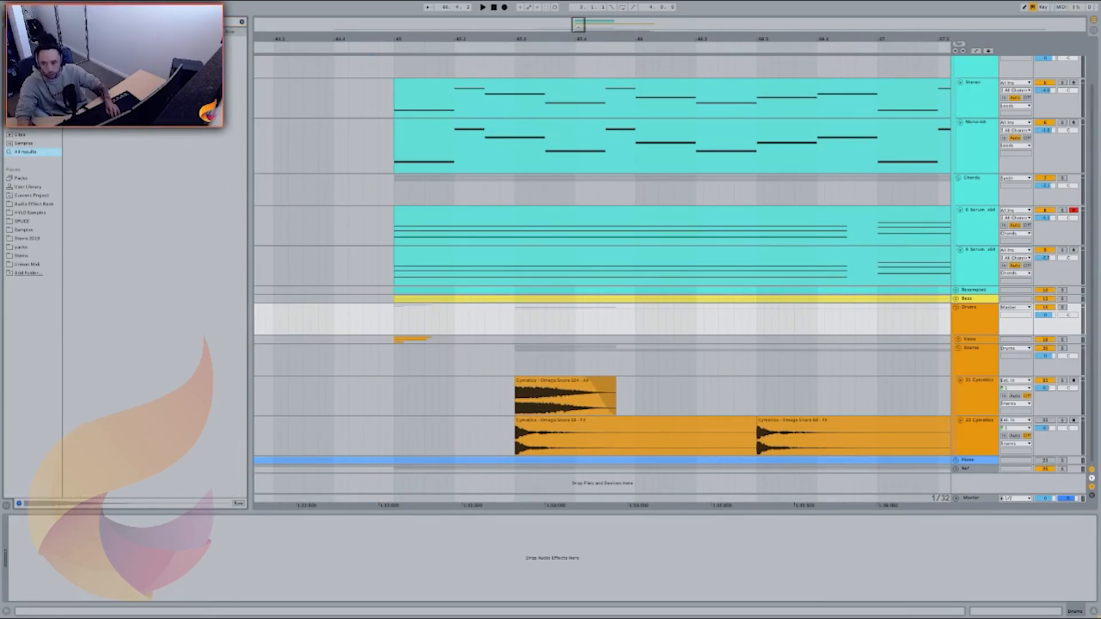
pyautogui.click(590, 381)
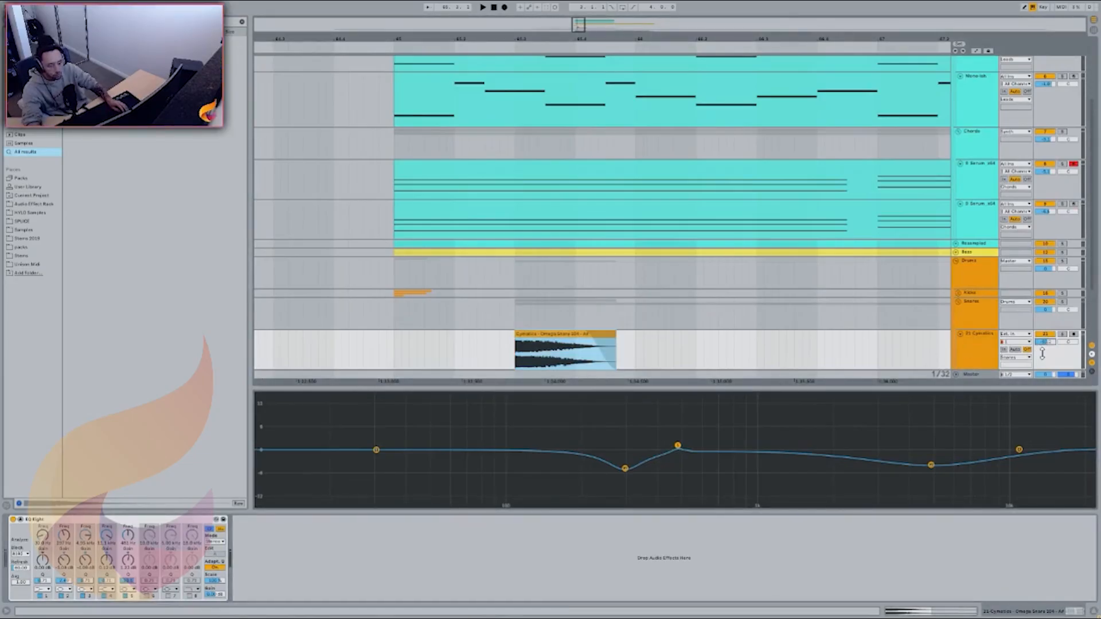
pyautogui.hotkey('ctrl', 'z')
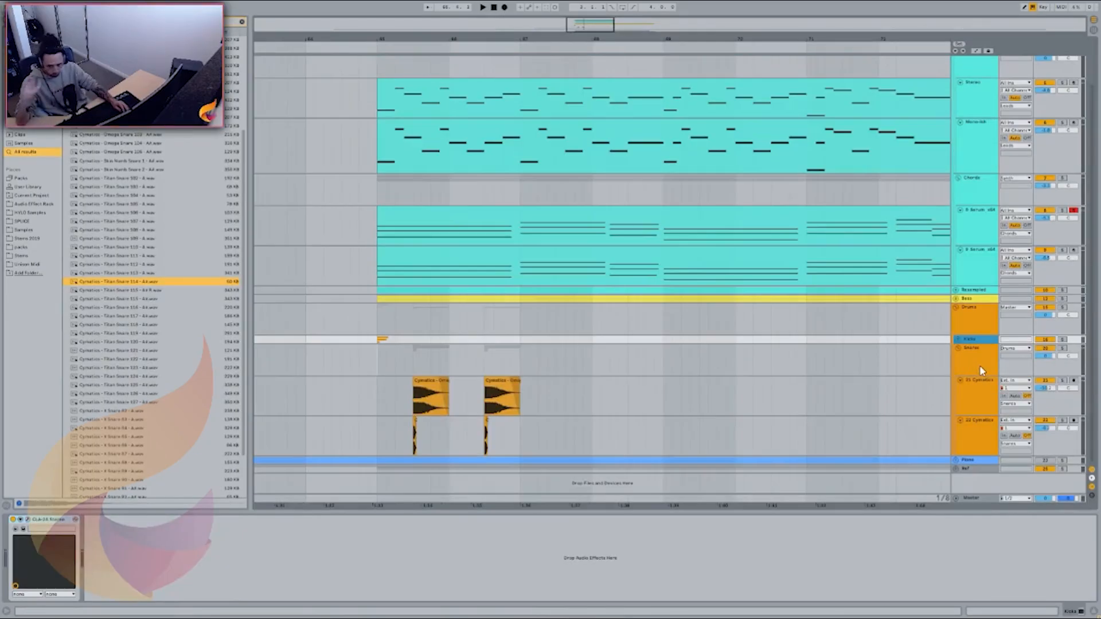
# Duplicate the lower snare track in the Snares group and delete the clips from the copy
pyautogui.click(978, 450)
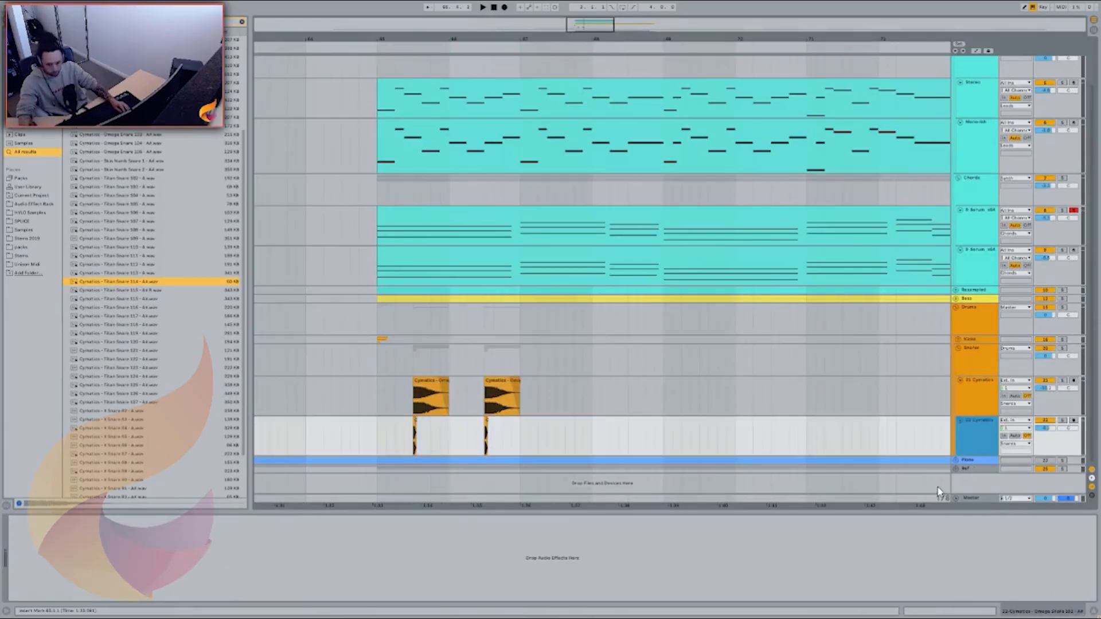
pyautogui.hotkey('ctrl', 'd')
pyautogui.scroll(-2, 900, 401)
pyautogui.moveTo(529, 435); pyautogui.dragTo(321, 435)
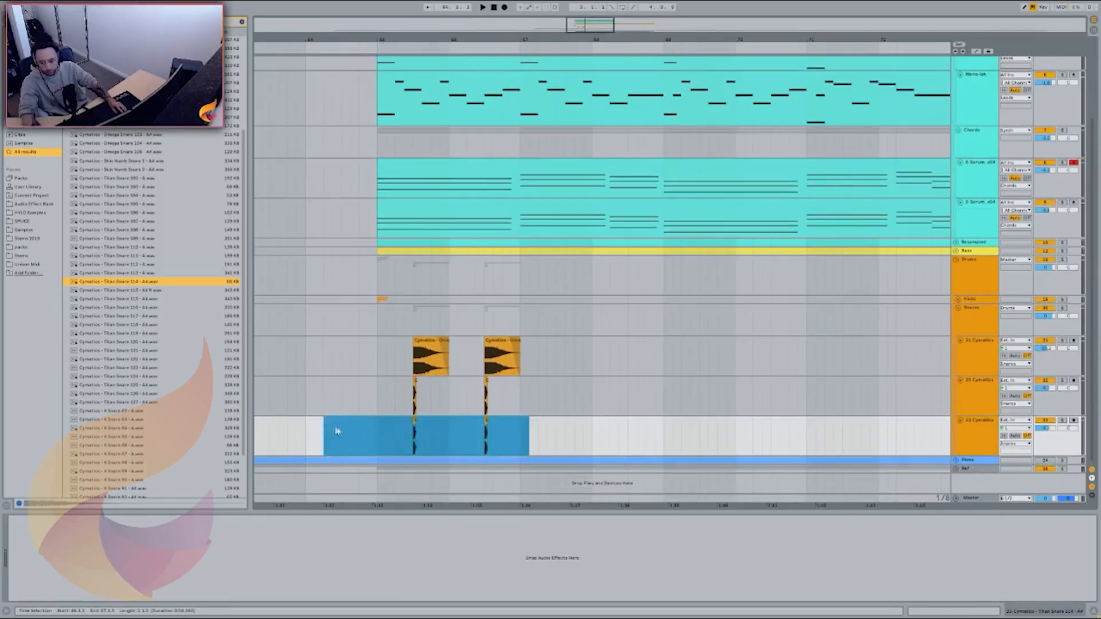
pyautogui.press('Delete')
# Place the 14 DM Snare sample at bar 66 on the emptied snare track and audition it soloed
pyautogui.click(469, 436)
pyautogui.moveTo(469, 453); pyautogui.dragTo(452, 448)
pyautogui.click(1061, 421)
pyautogui.scroll(6, 455, 439)
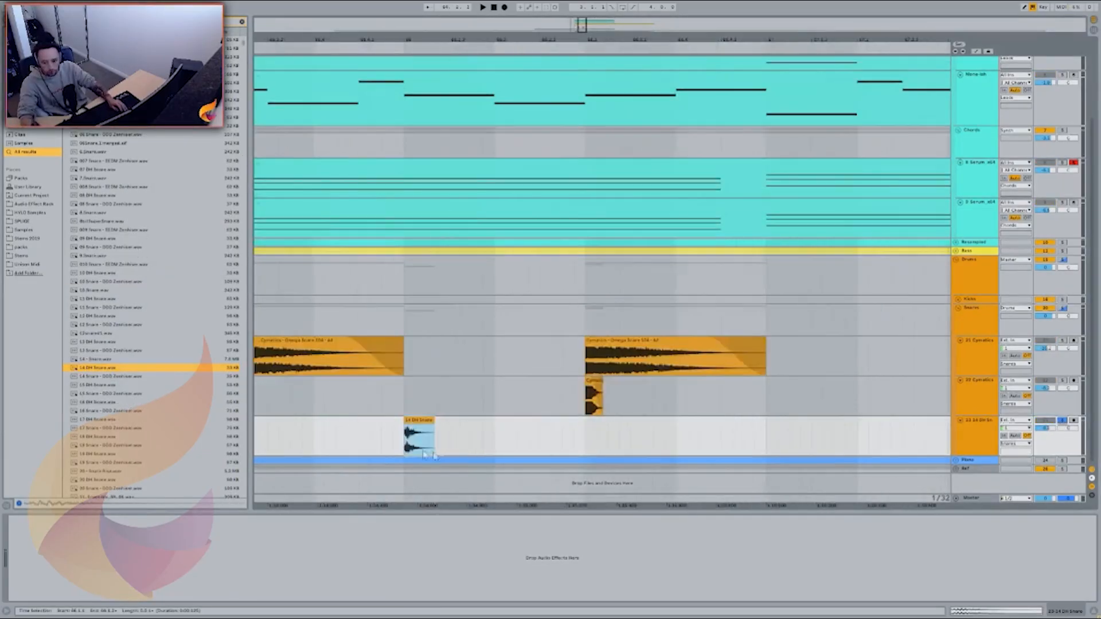
pyautogui.click(405, 438)
pyautogui.press('space')
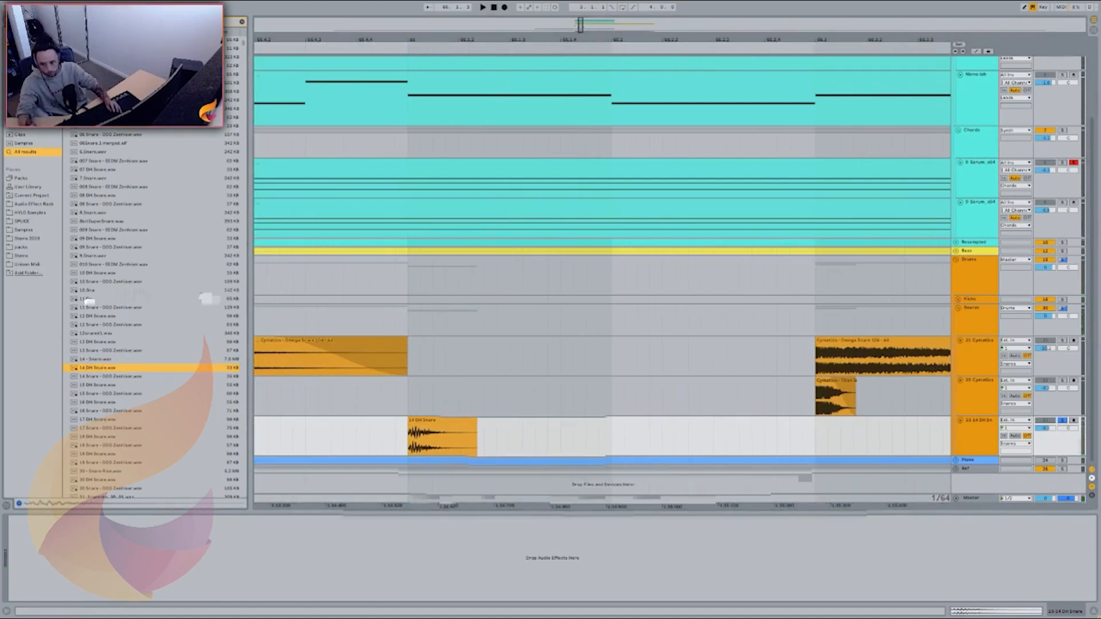
# Search the browser for "spec" and add a Spectrum analyzer to the 14 DM Snare track
pyautogui.hotkey('ctrl', 'f')
pyautogui.write('spec')
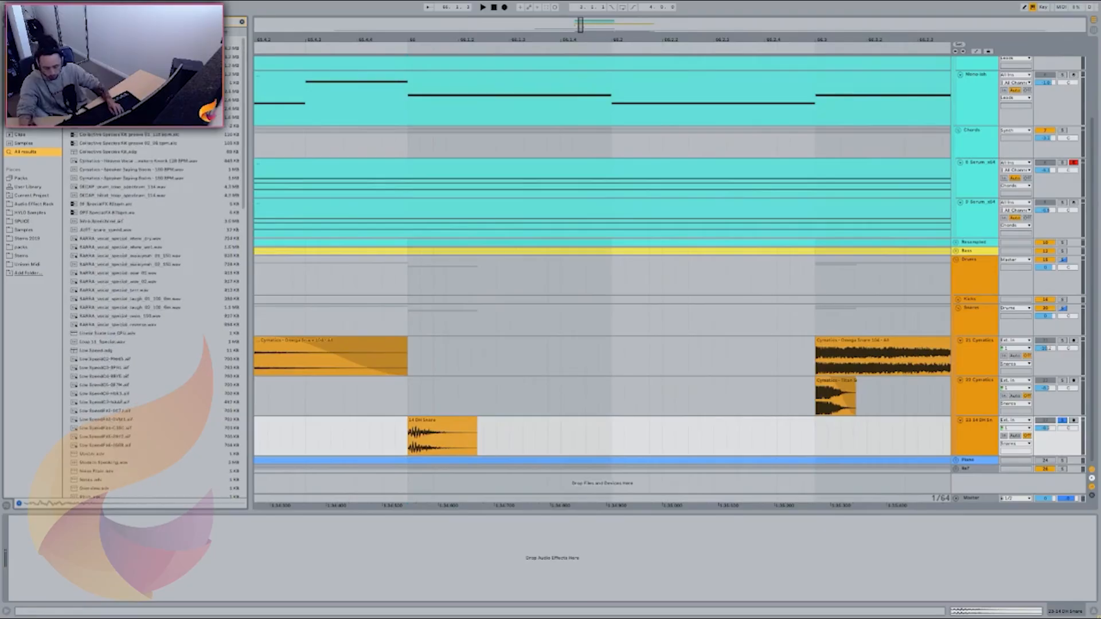
pyautogui.press('Return')
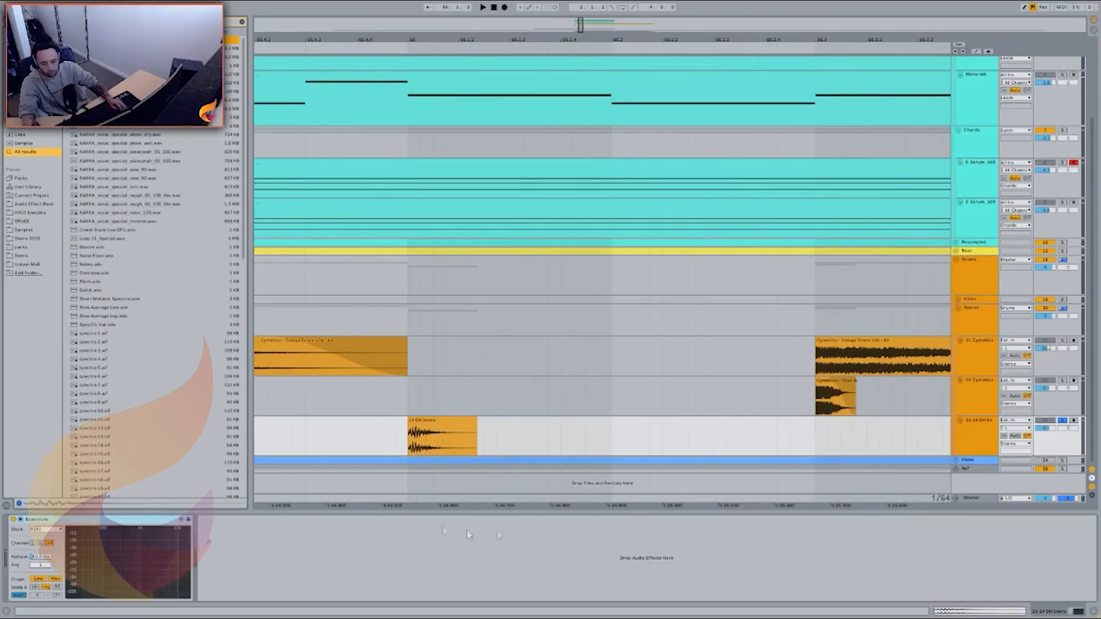
# Select the 14 DM Snare clip and expand its track's Spectrum analyzer into the large display
pyautogui.click(441, 420)
pyautogui.click(27, 521)
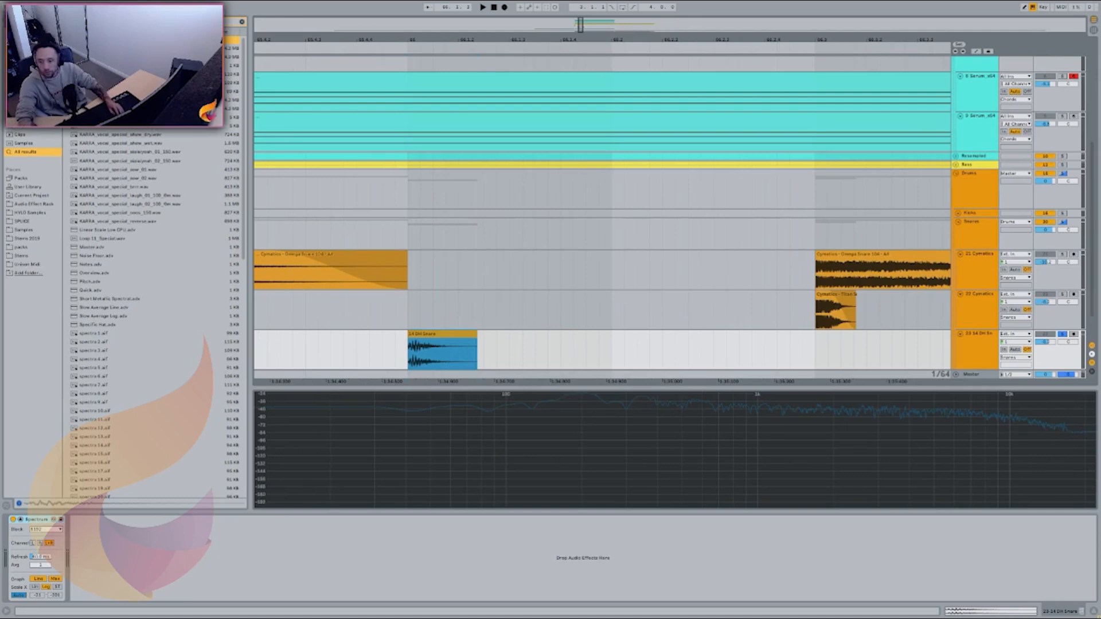
pyautogui.scroll(-10, 149, 316)
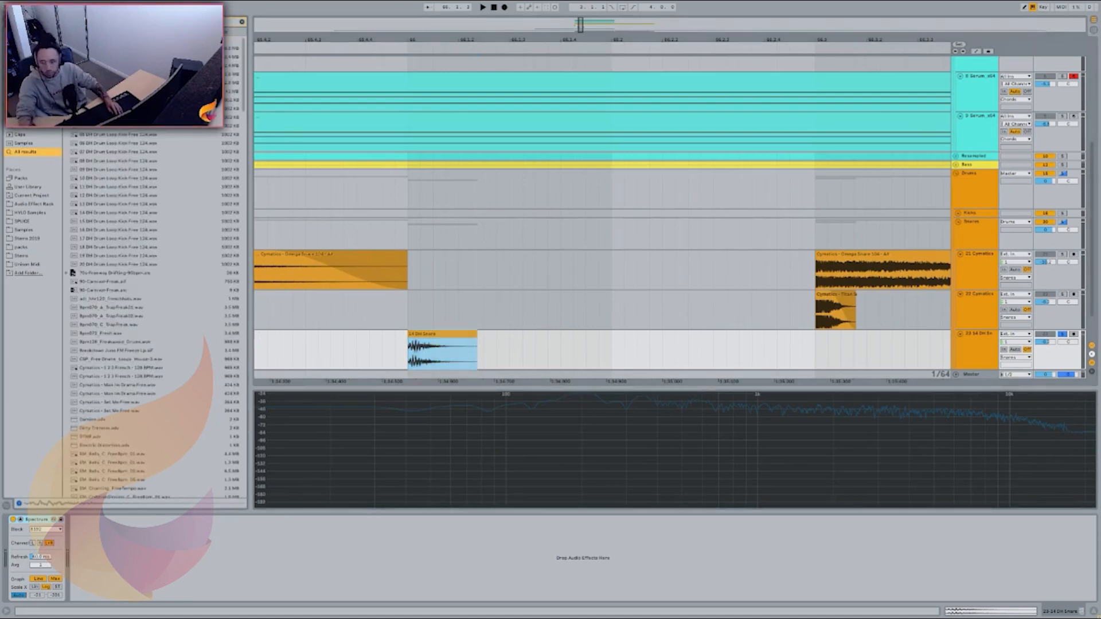
# Find the Frequency Shifter in the browser and add it ahead of the Spectrum on the 14 DM Snare track
pyautogui.write('q')
pyautogui.press('Down')
pyautogui.press('Return')
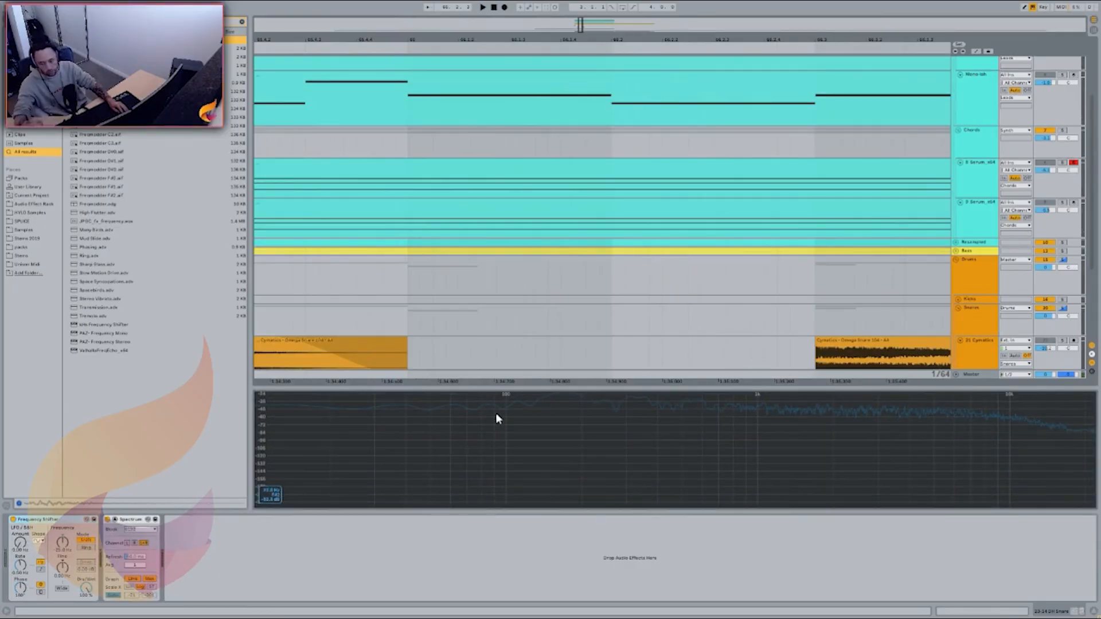
# Shorten the tail of the 14 DM Snare clip with a fade-out and open the clip's waveform for detailed editing
pyautogui.scroll(-5, 539, 326)
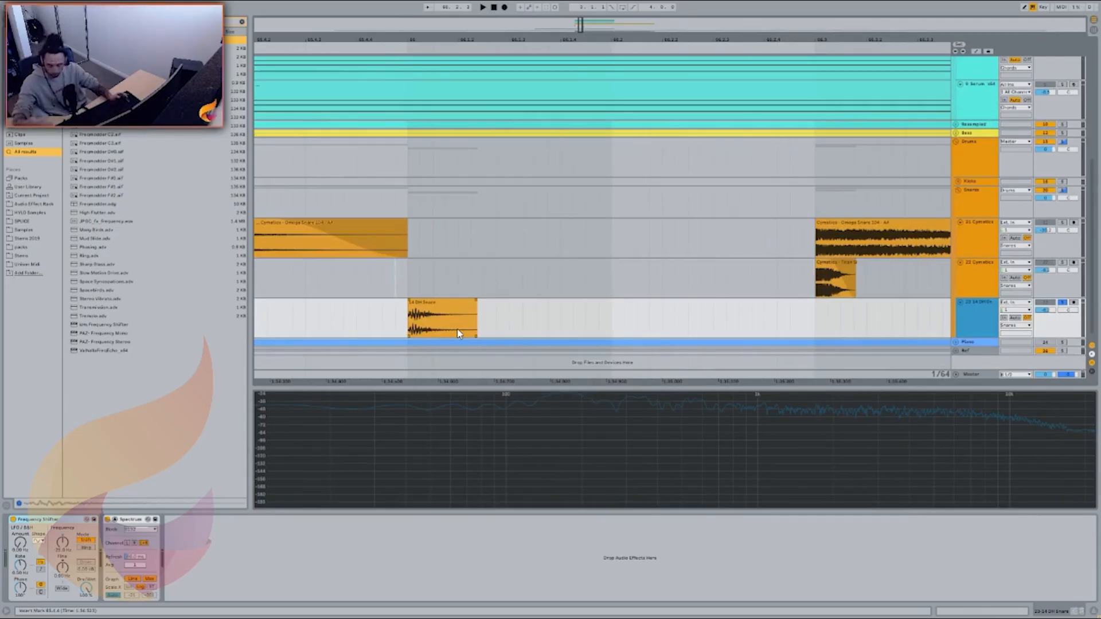
pyautogui.moveTo(478, 314); pyautogui.dragTo(458, 314)
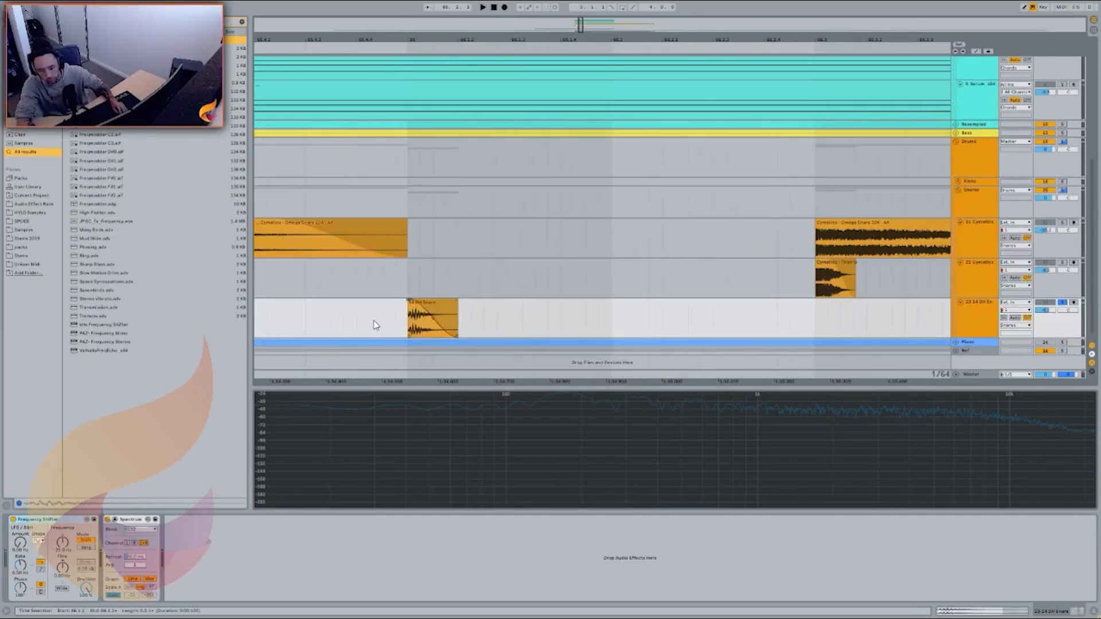
pyautogui.click(434, 304)
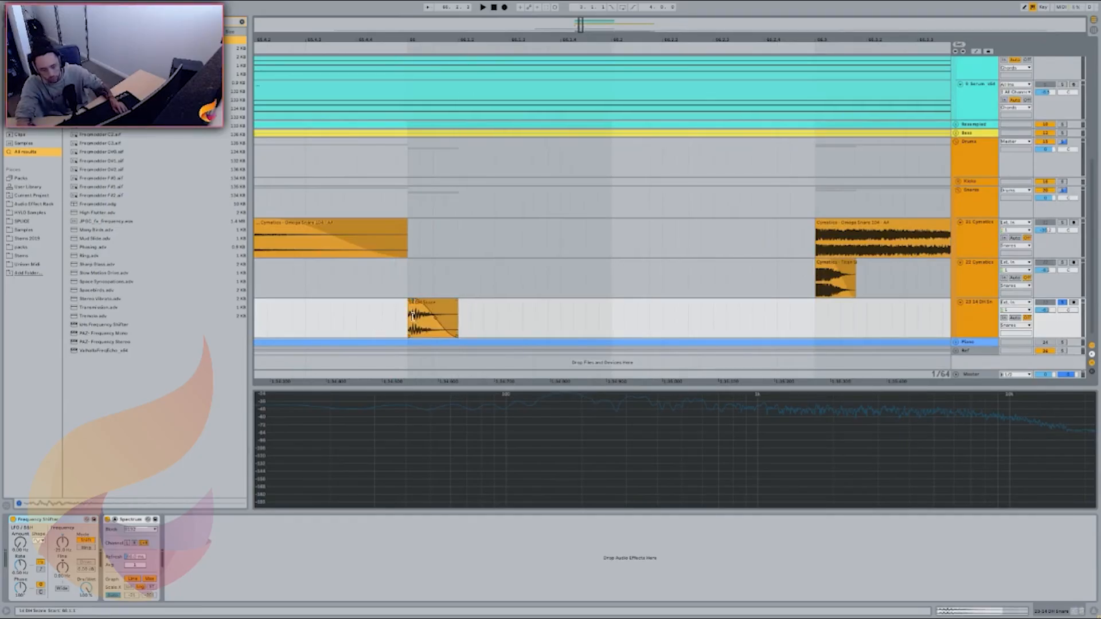
pyautogui.doubleClick(441, 304)
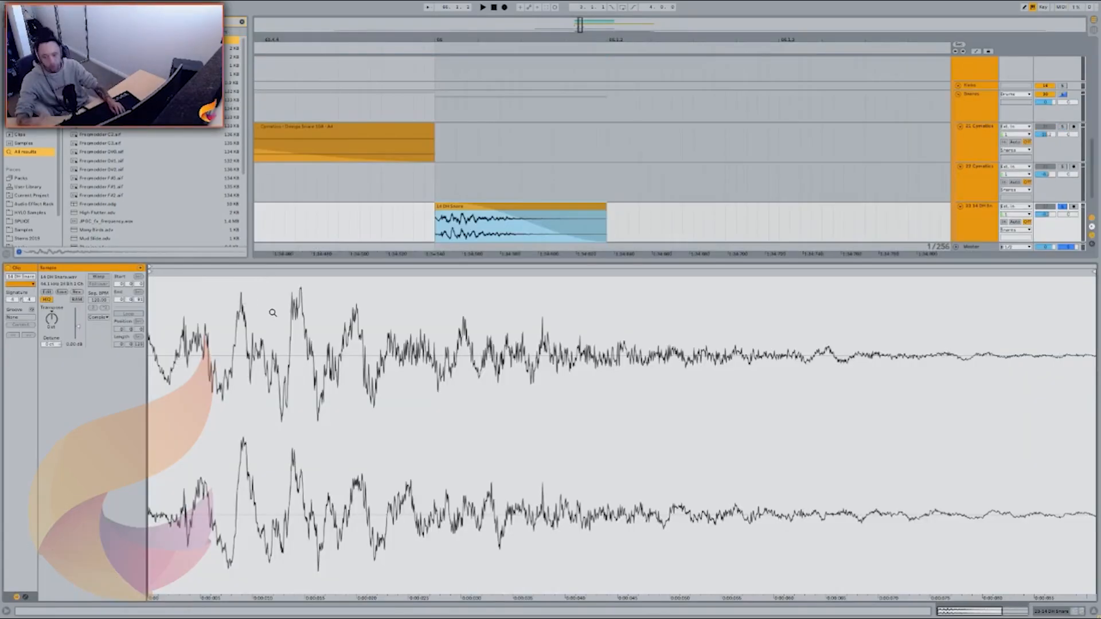